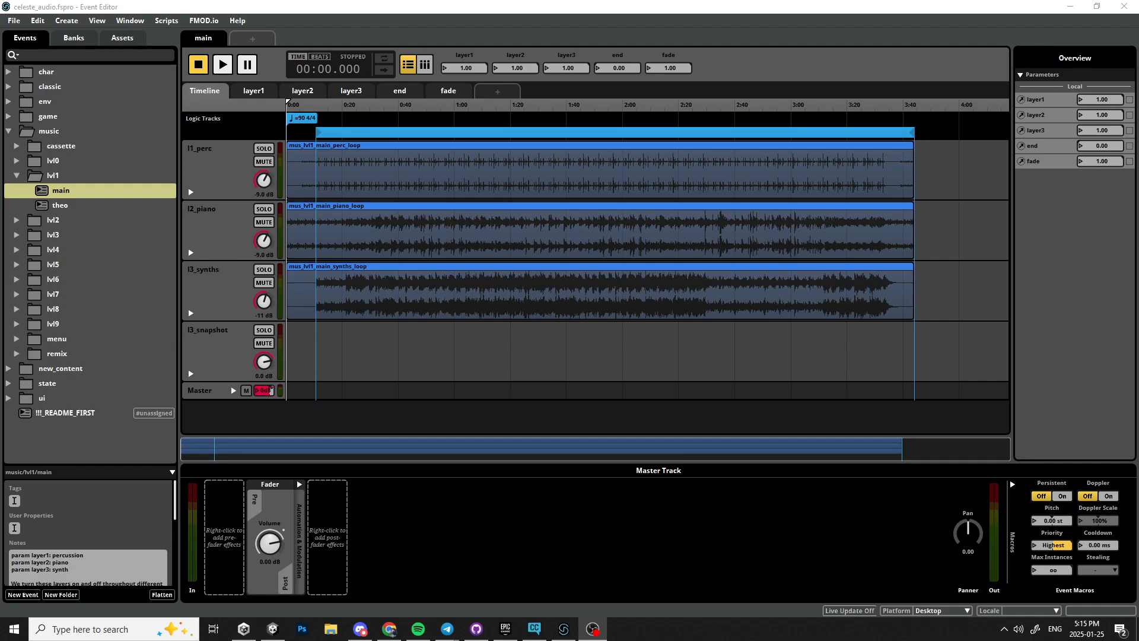
pyautogui.click(361, 629)
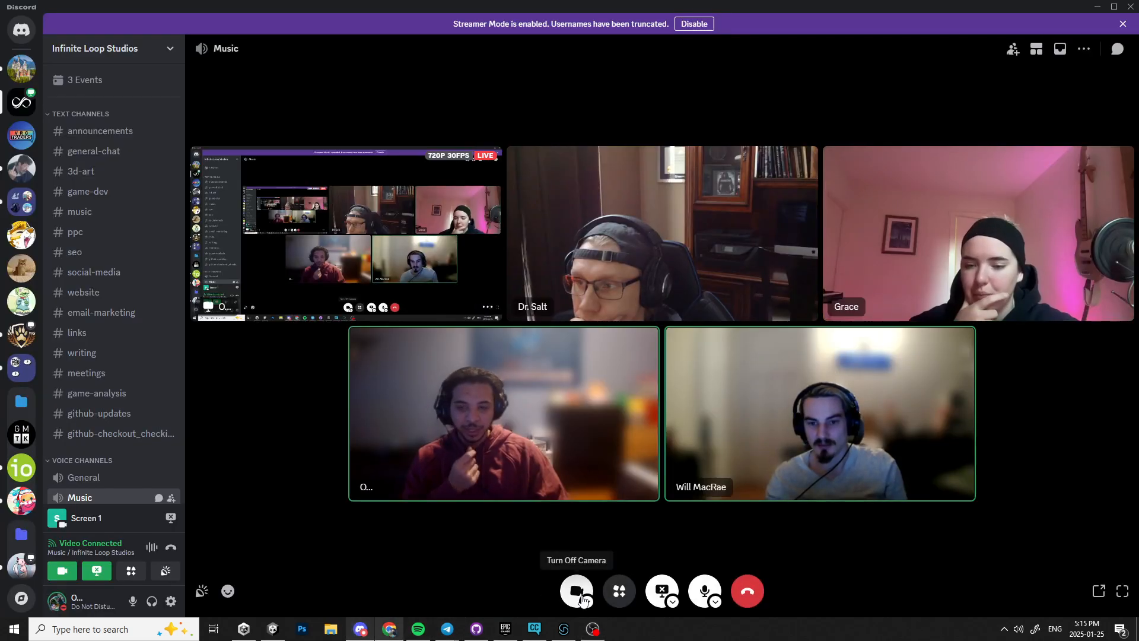
pyautogui.click(1122, 23)
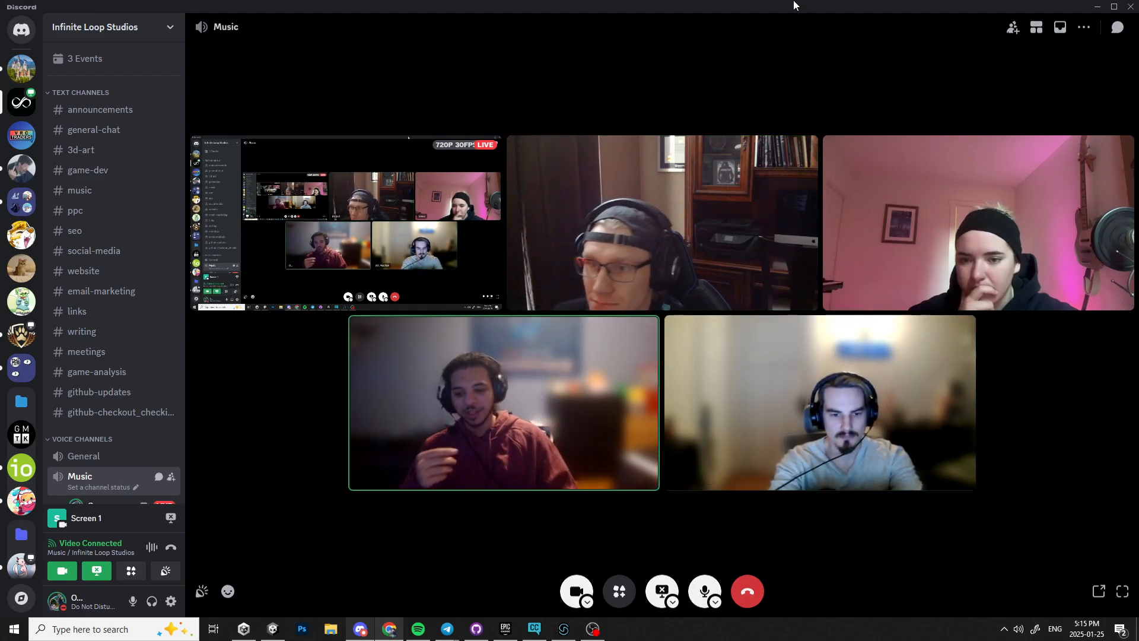
pyautogui.click(564, 630)
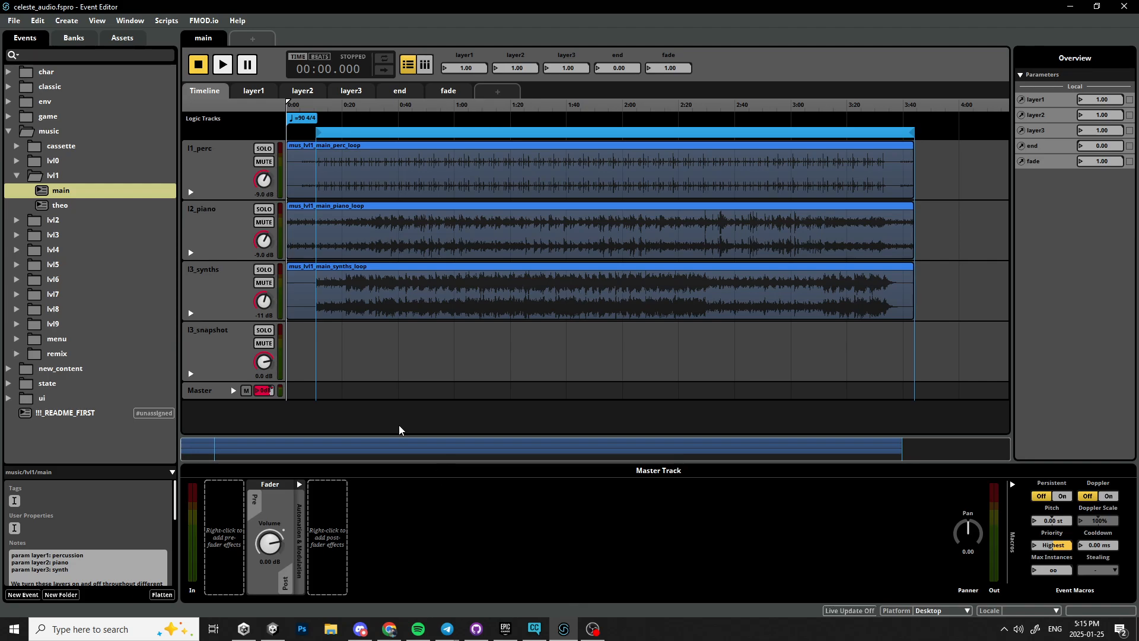
# Inspect the main event's music tracks and the percussion loop instrument's properties.
pyautogui.click(208, 178)
pyautogui.click(226, 233)
pyautogui.click(226, 301)
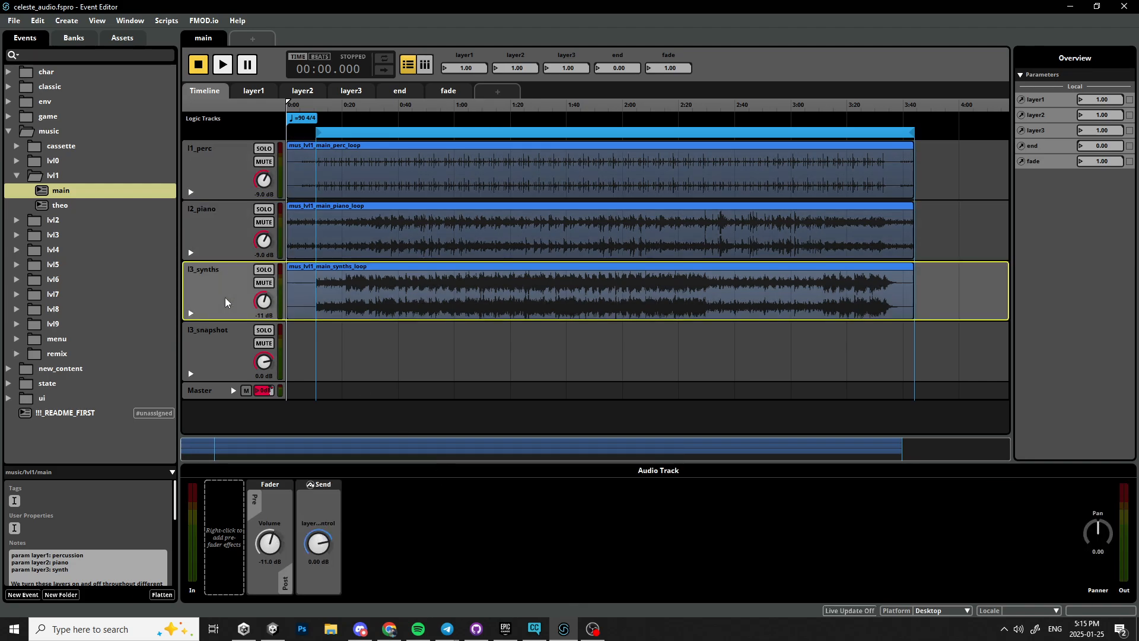
pyautogui.click(432, 181)
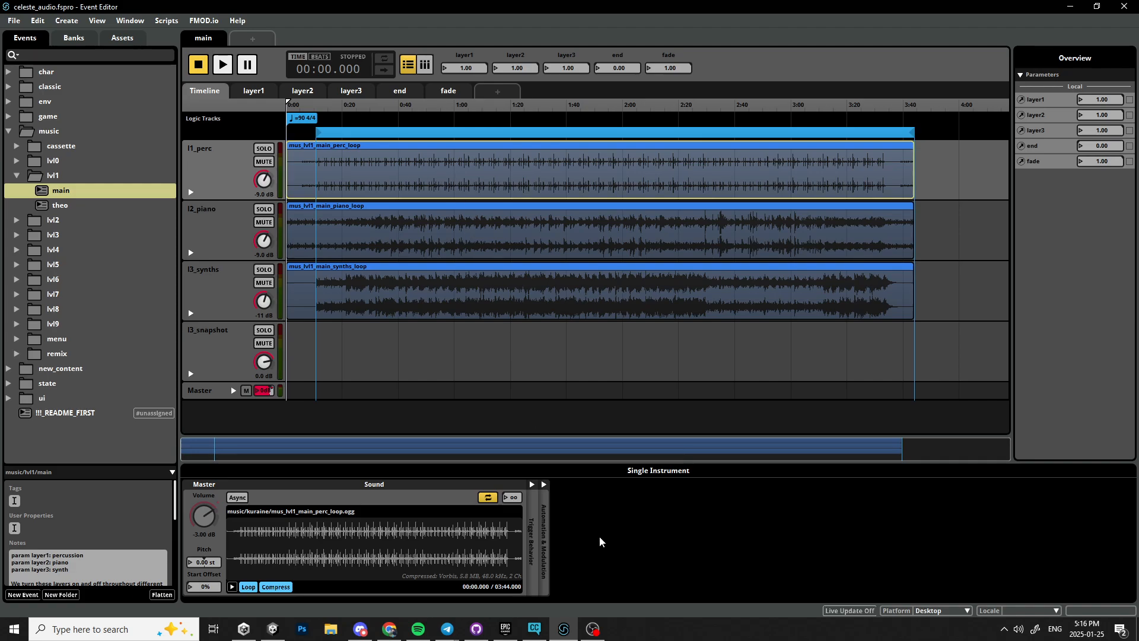
pyautogui.click(534, 489)
pyautogui.click(538, 483)
# Add an FMOD Reverb effect after the fader on the l1_perc track.
pyautogui.click(199, 163)
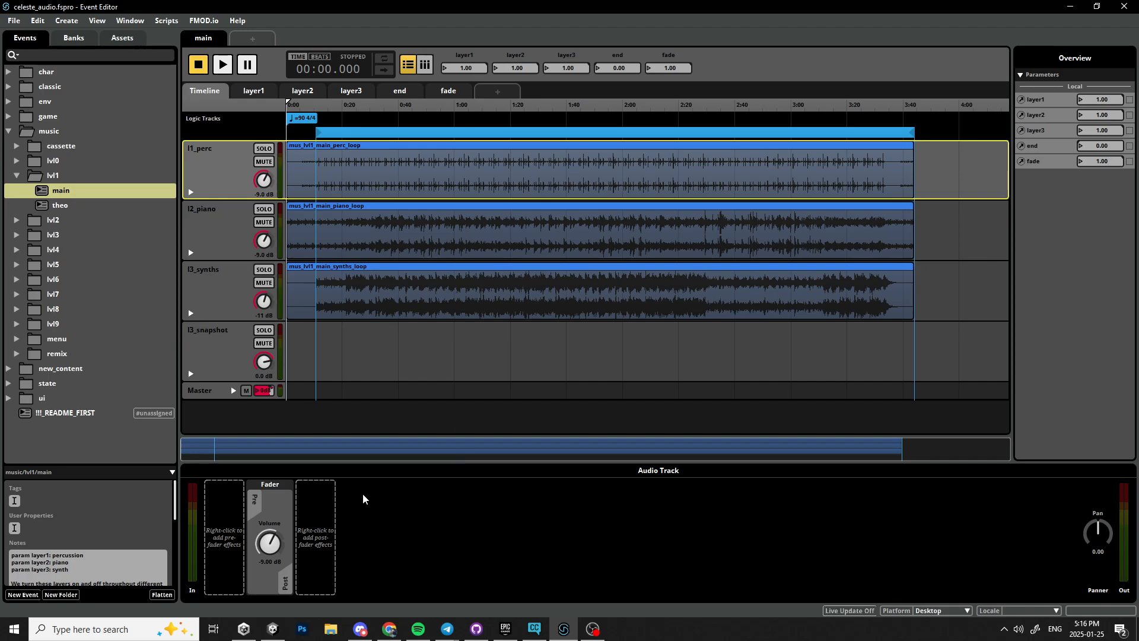
pyautogui.rightClick(312, 533)
pyautogui.moveTo(362, 541)
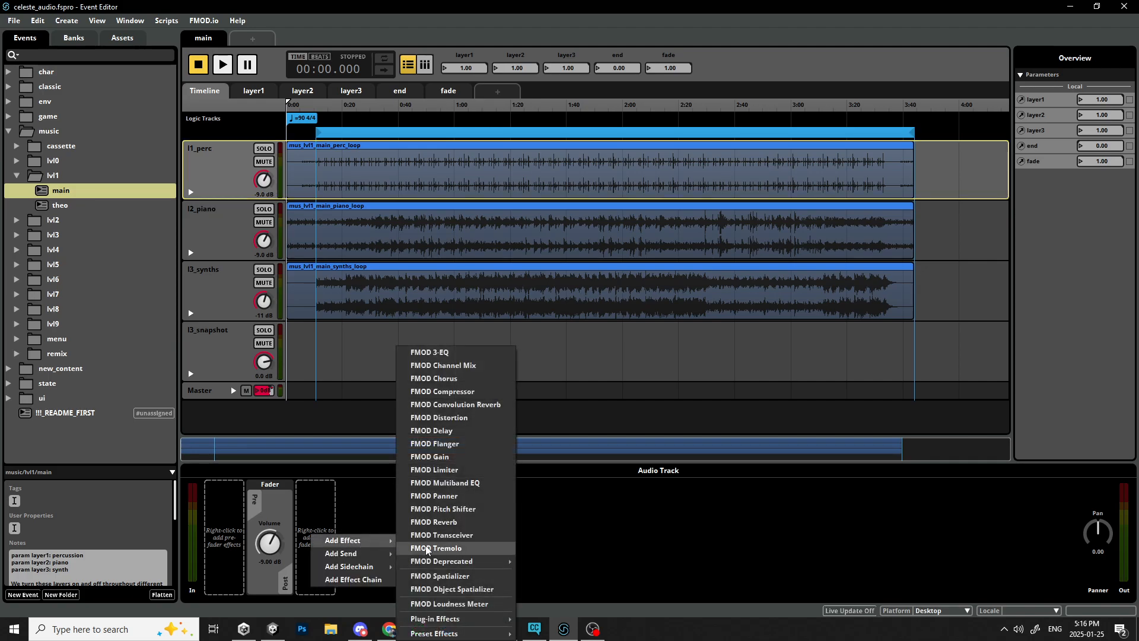
pyautogui.click(450, 522)
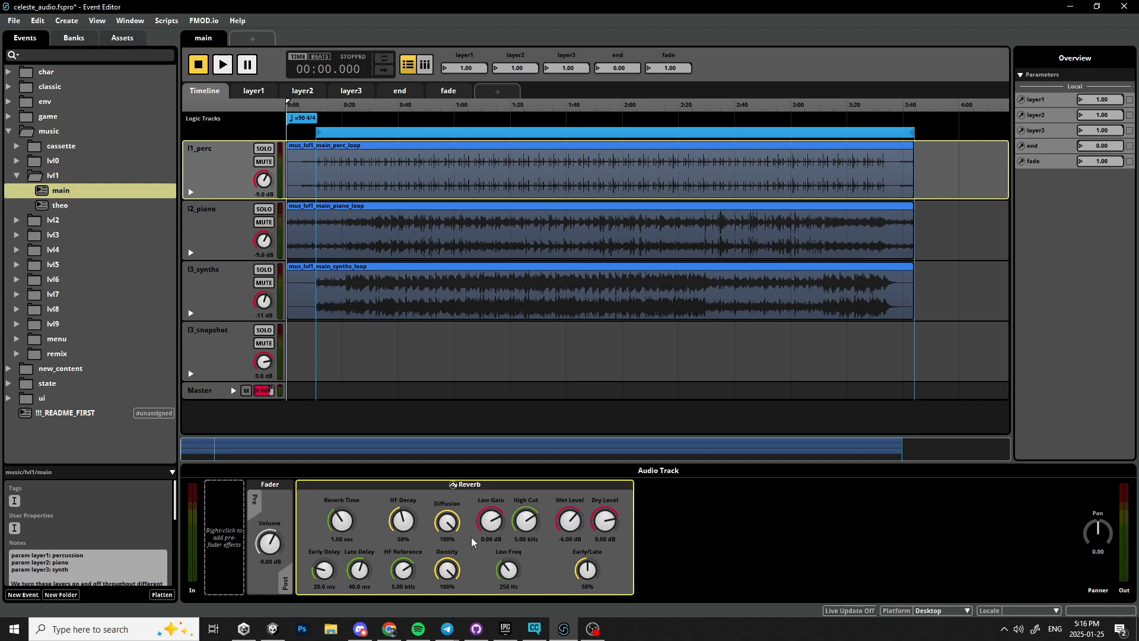
# Start playing the main event and jump the playhead to about 0:20.
pyautogui.click(302, 125)
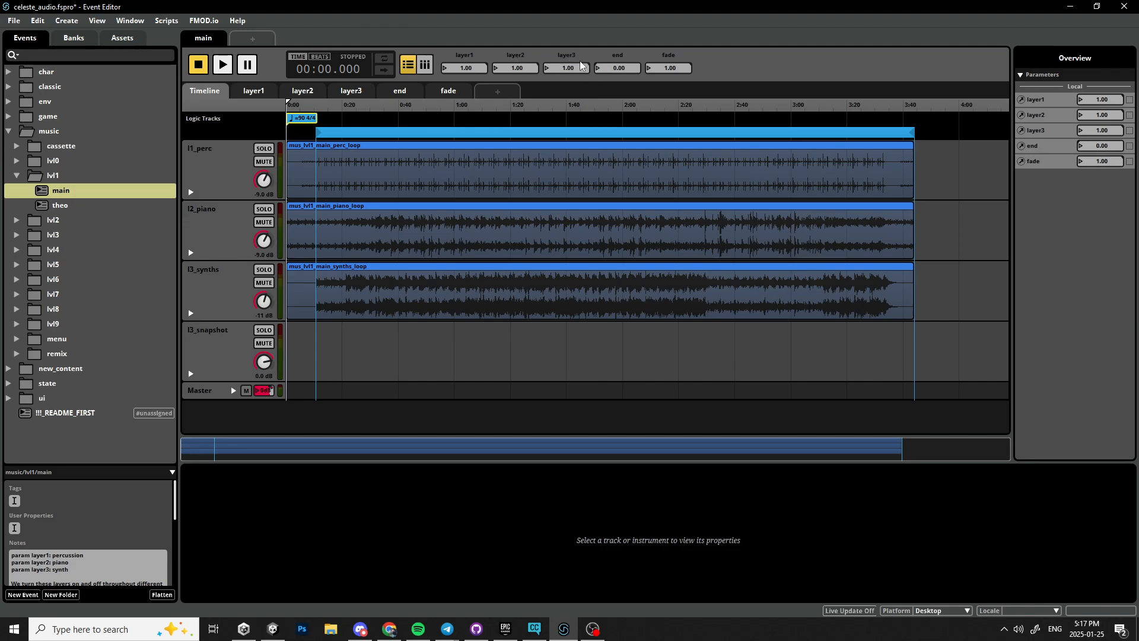
pyautogui.click(222, 65)
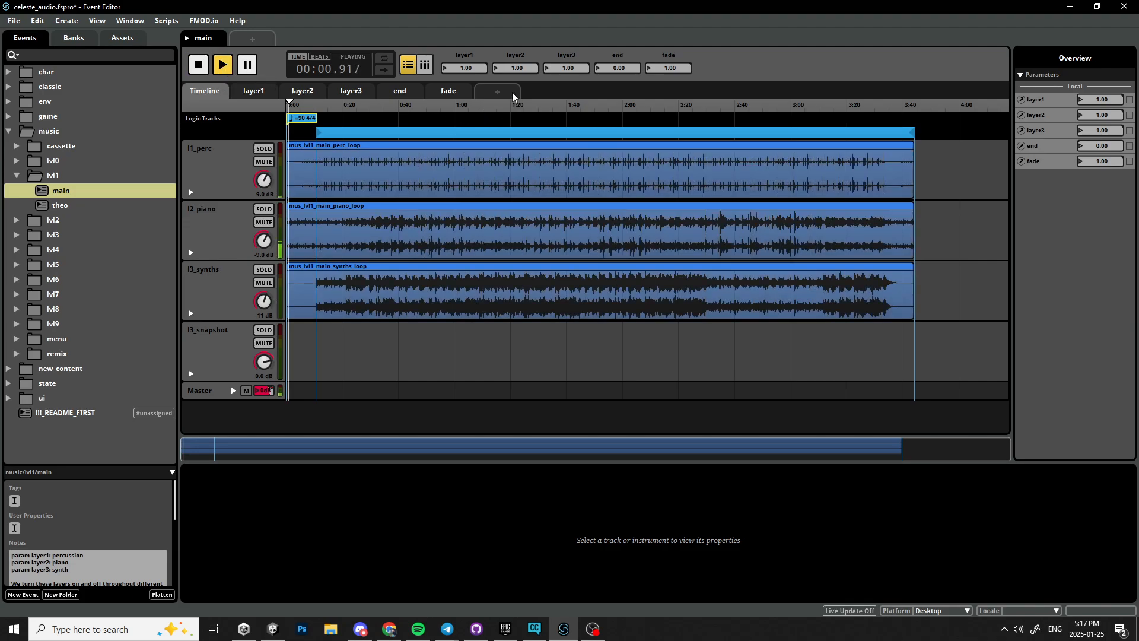
pyautogui.click(340, 124)
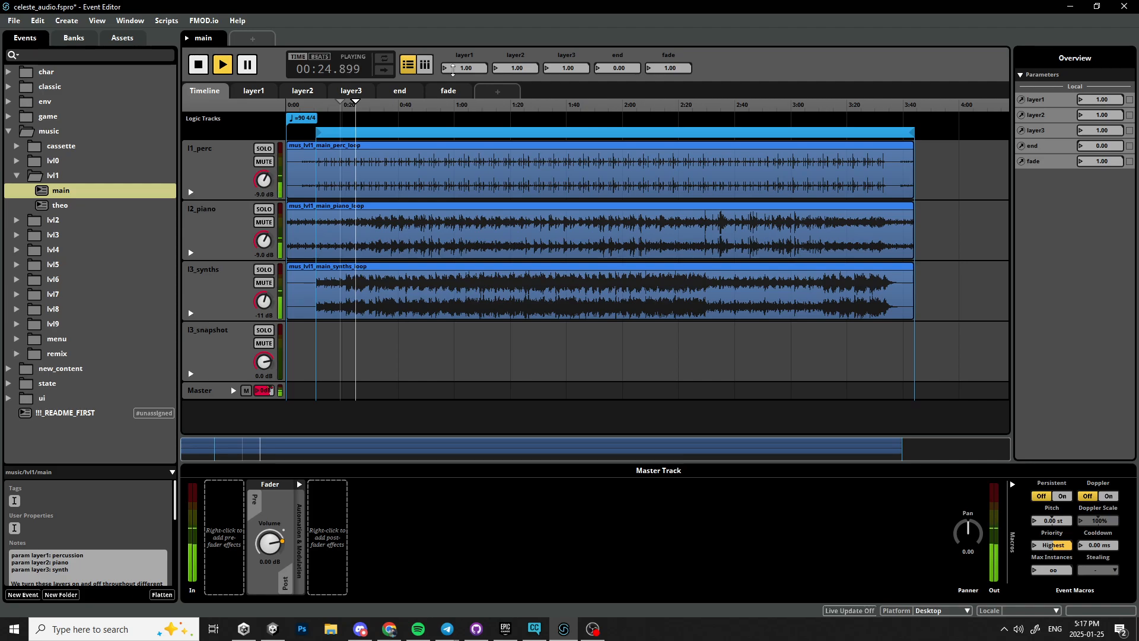
# During playback, set layer2 and layer3 to 0.00 with layer1 back at 1.00, then stop playback.
pyautogui.moveTo(452, 70); pyautogui.dragTo(453, 129)
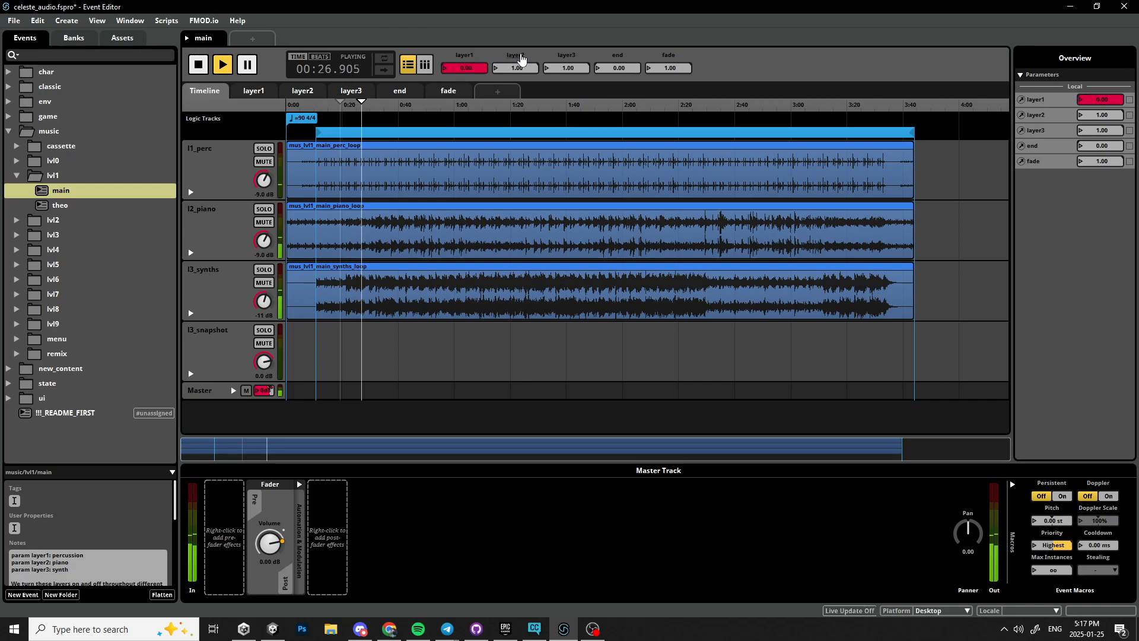
pyautogui.moveTo(520, 65); pyautogui.dragTo(577, 96)
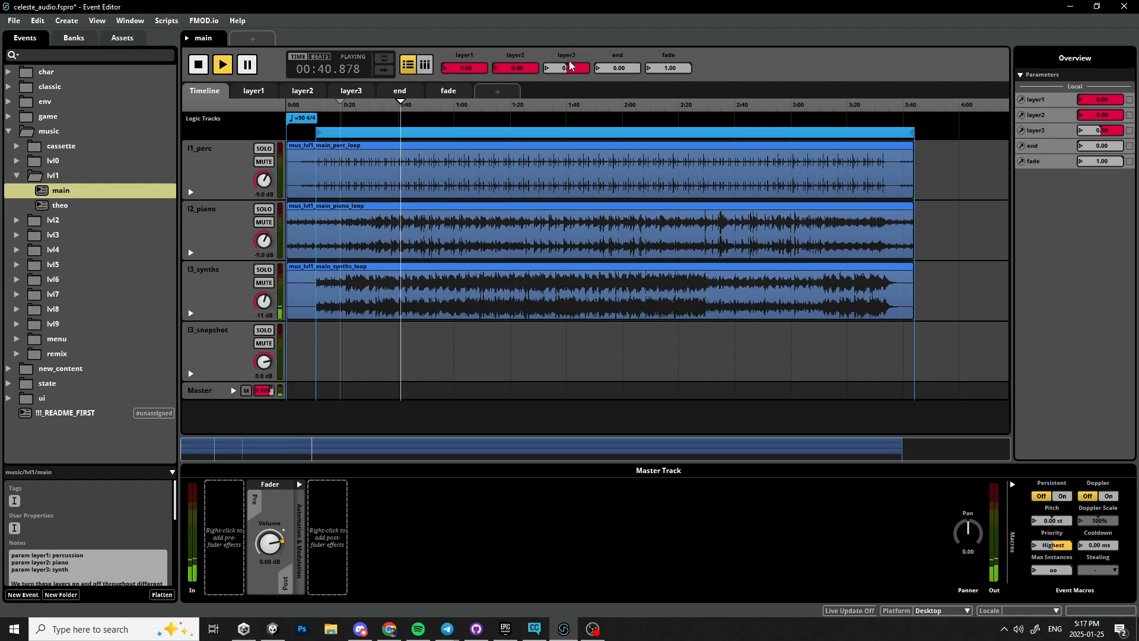
pyautogui.moveTo(469, 67); pyautogui.dragTo(468, 8)
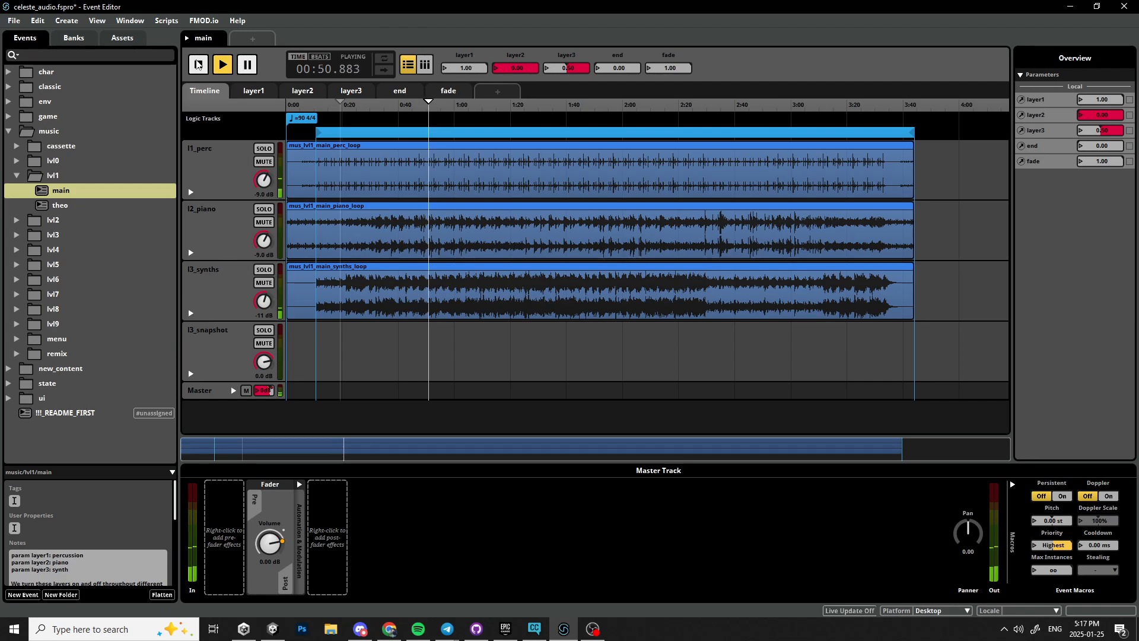
pyautogui.press('space')
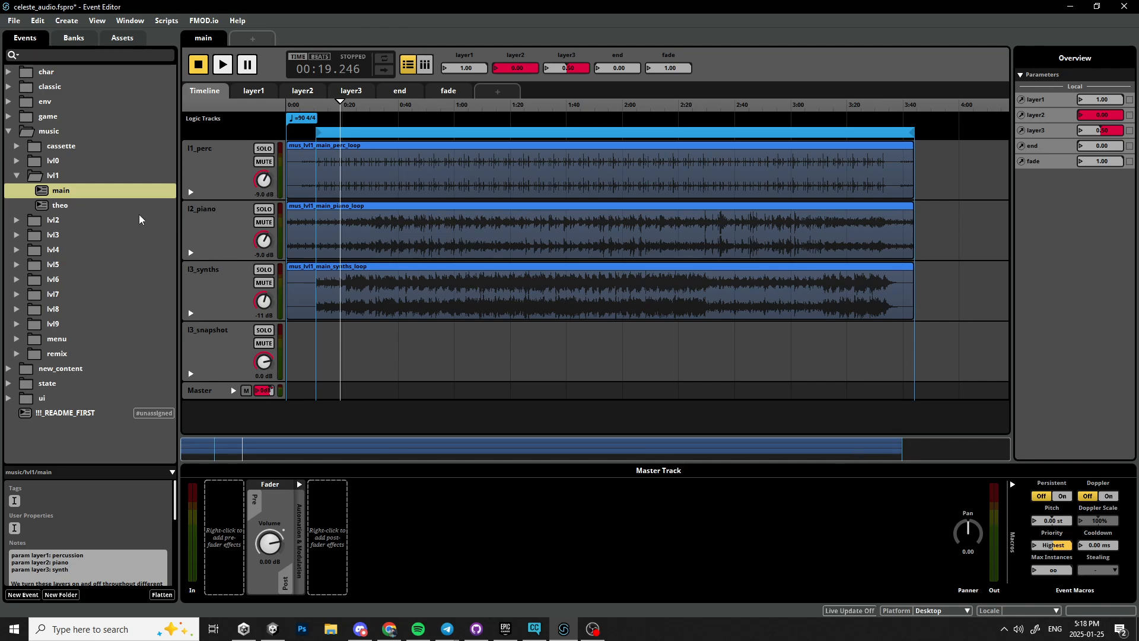
# Add an FMOD Spatializer effect after the fader on the event's master track.
pyautogui.click(133, 199)
pyautogui.click(128, 187)
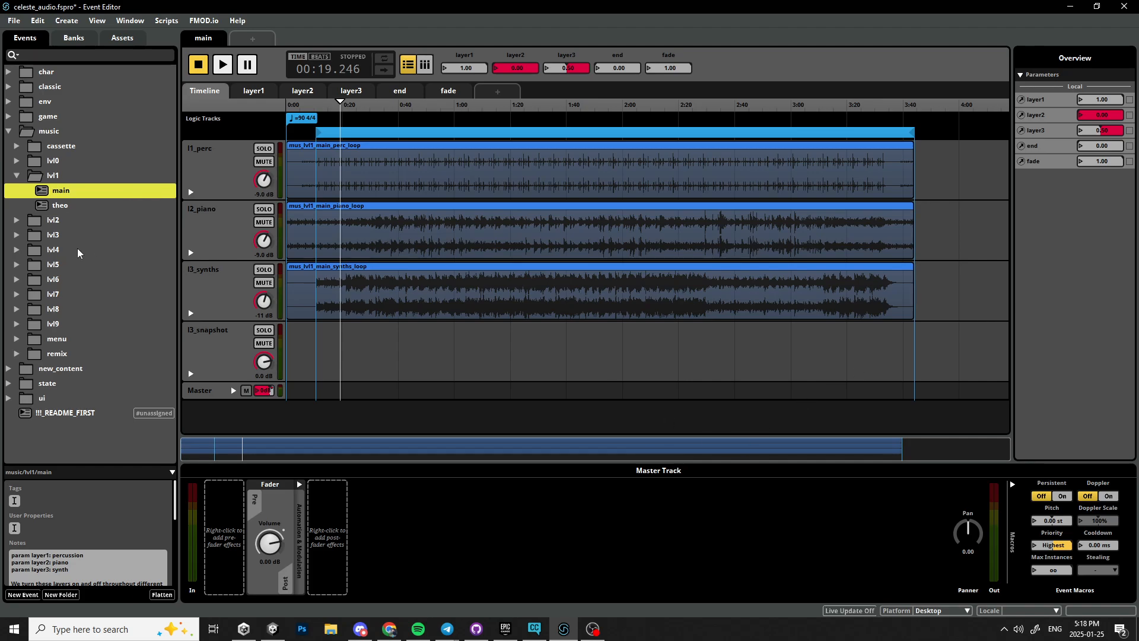
pyautogui.rightClick(347, 537)
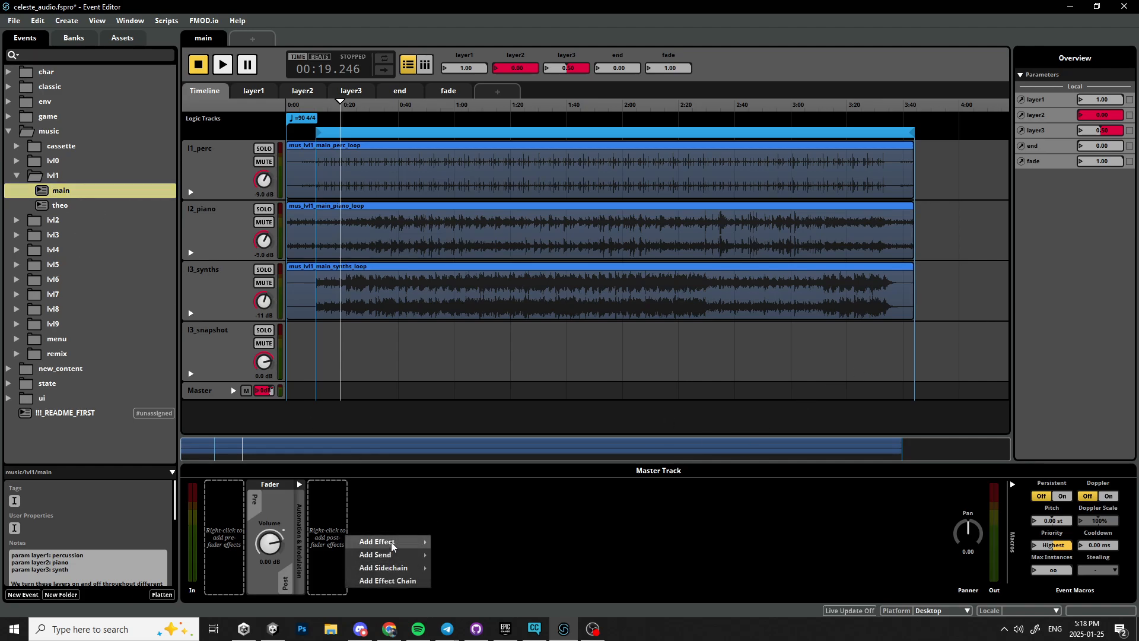
pyautogui.moveTo(391, 545)
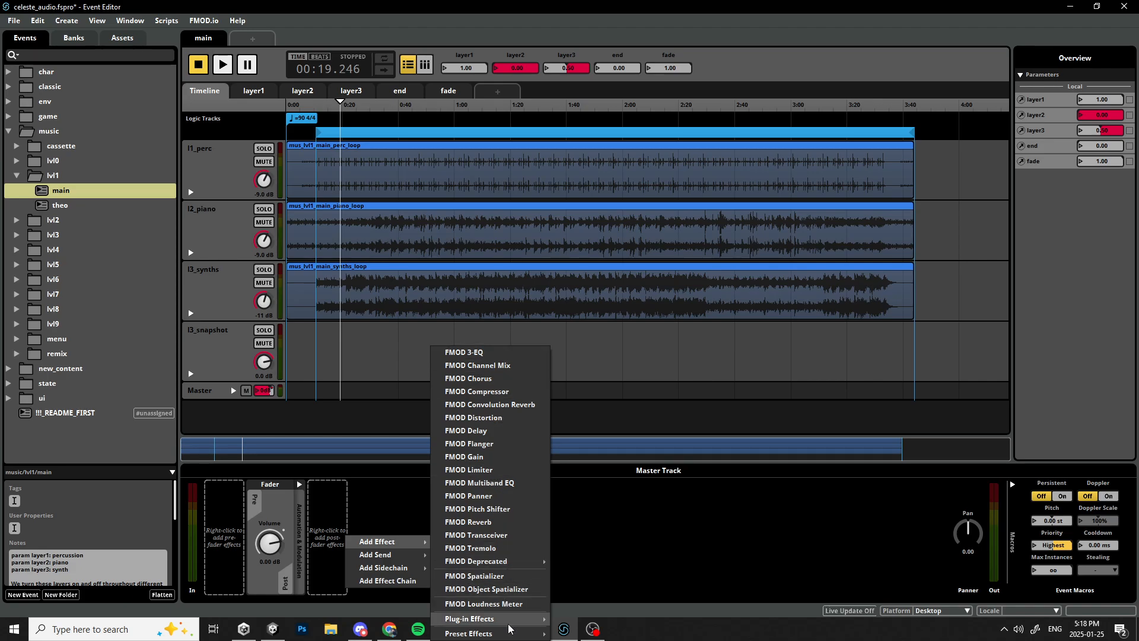
pyautogui.click(512, 576)
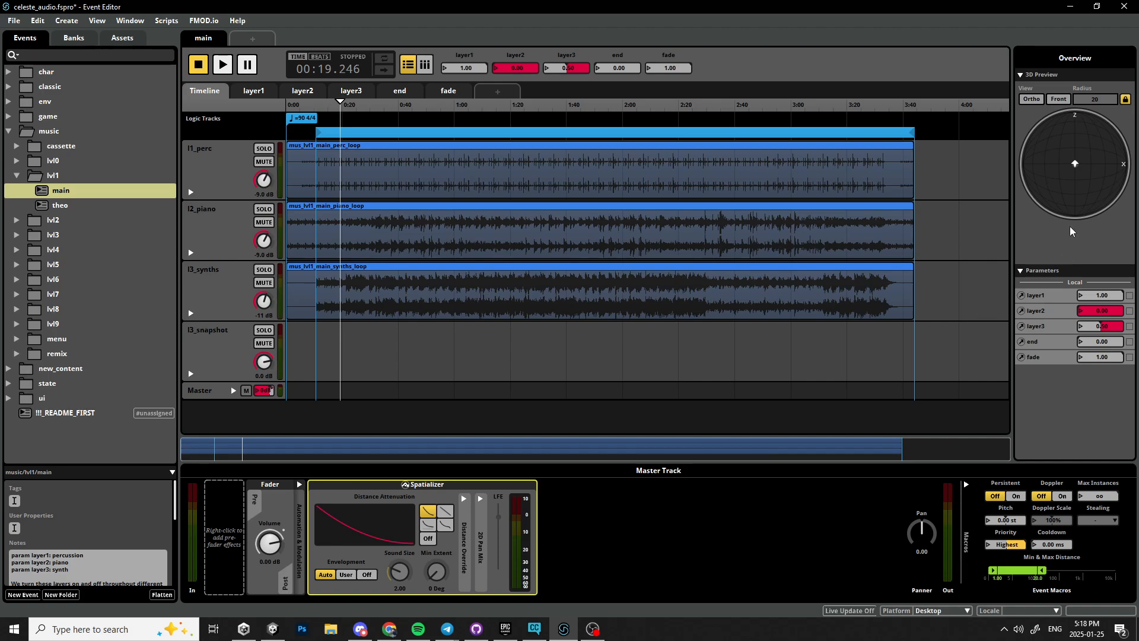
# Play the event, set layer2 to about 0.88 and layer3 to about 0.97, move the 3D preview emitter left, then stop.
pyautogui.press('space')
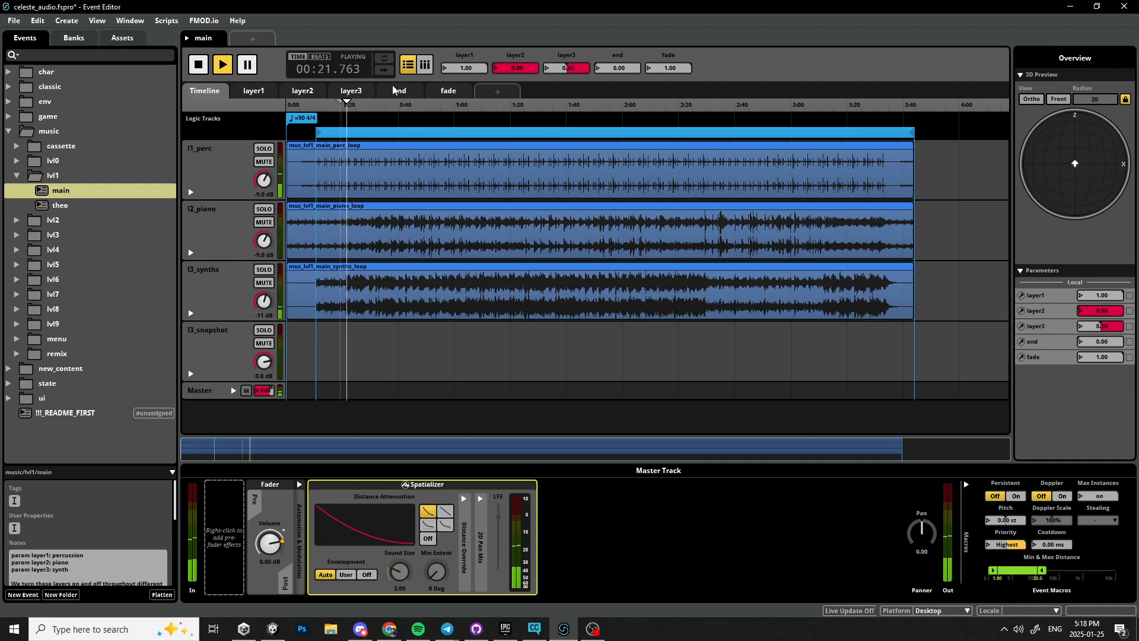
pyautogui.moveTo(568, 71); pyautogui.dragTo(517, 68)
pyautogui.moveTo(1074, 163); pyautogui.dragTo(1037, 153)
pyautogui.press('space')
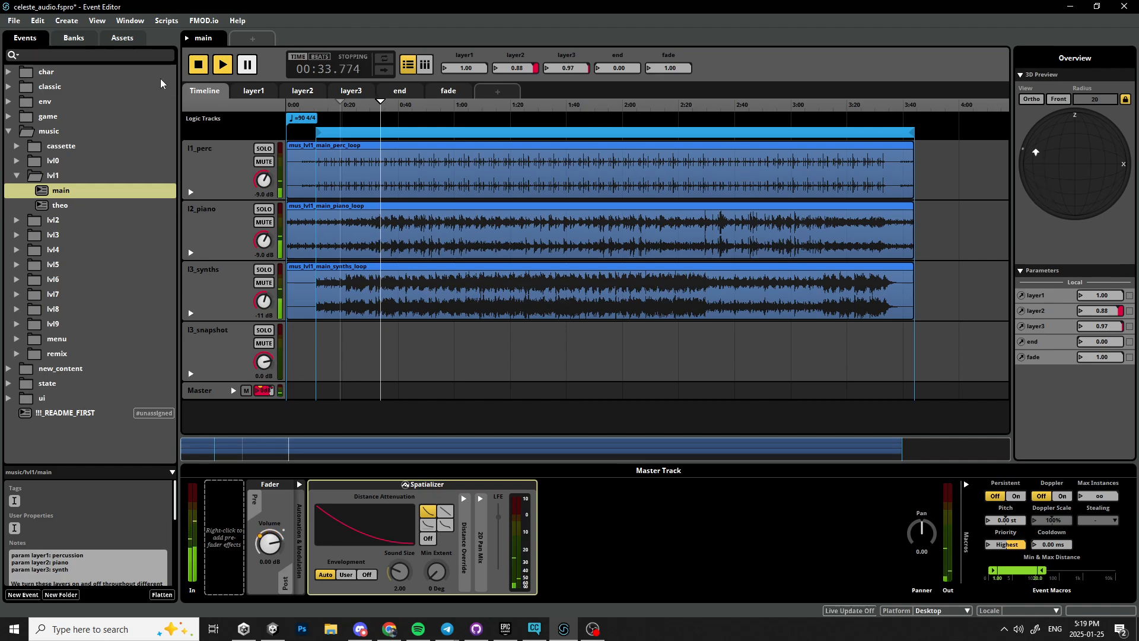
# Restart playback from the beginning, move the 3D preview emitter back to the front, then stop.
pyautogui.click(198, 65)
pyautogui.click(199, 66)
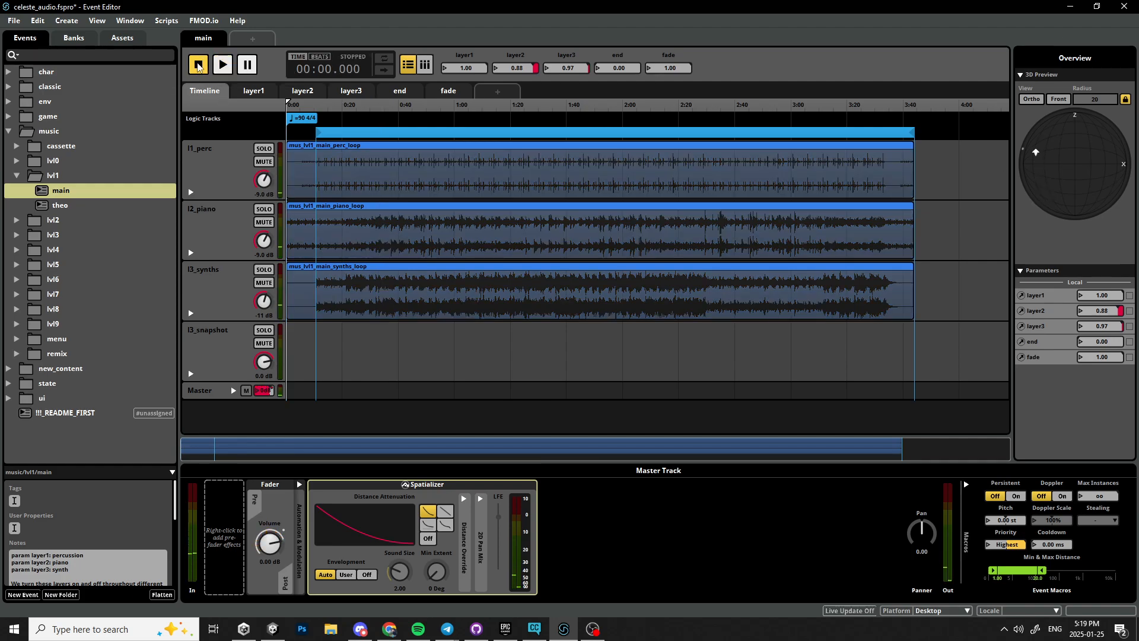
pyautogui.press('space')
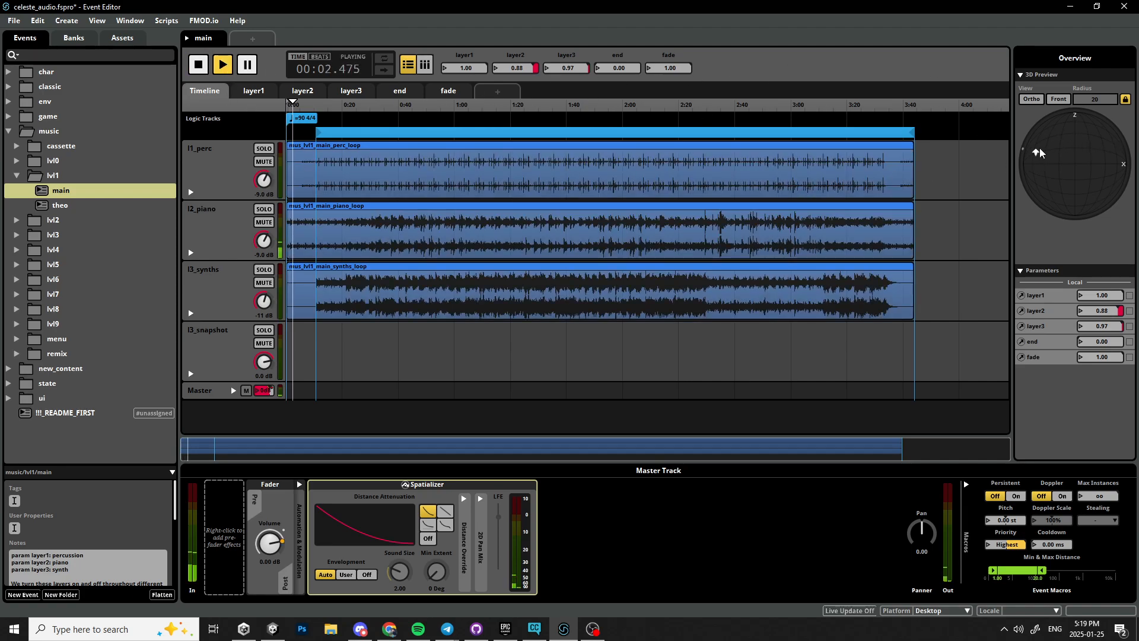
pyautogui.click(1060, 144)
pyautogui.moveTo(1061, 146)
pyautogui.mouseDown()
pyautogui.moveTo(1101, 159)
pyautogui.moveTo(1101, 180)
pyautogui.moveTo(1087, 190)
pyautogui.moveTo(1043, 185)
pyautogui.moveTo(1052, 140)
pyautogui.moveTo(1075, 134)
pyautogui.moveTo(1098, 138)
pyautogui.moveTo(1115, 176)
pyautogui.moveTo(1059, 195)
pyautogui.moveTo(1037, 175)
pyautogui.moveTo(1038, 152)
pyautogui.moveTo(1070, 139)
pyautogui.mouseUp()
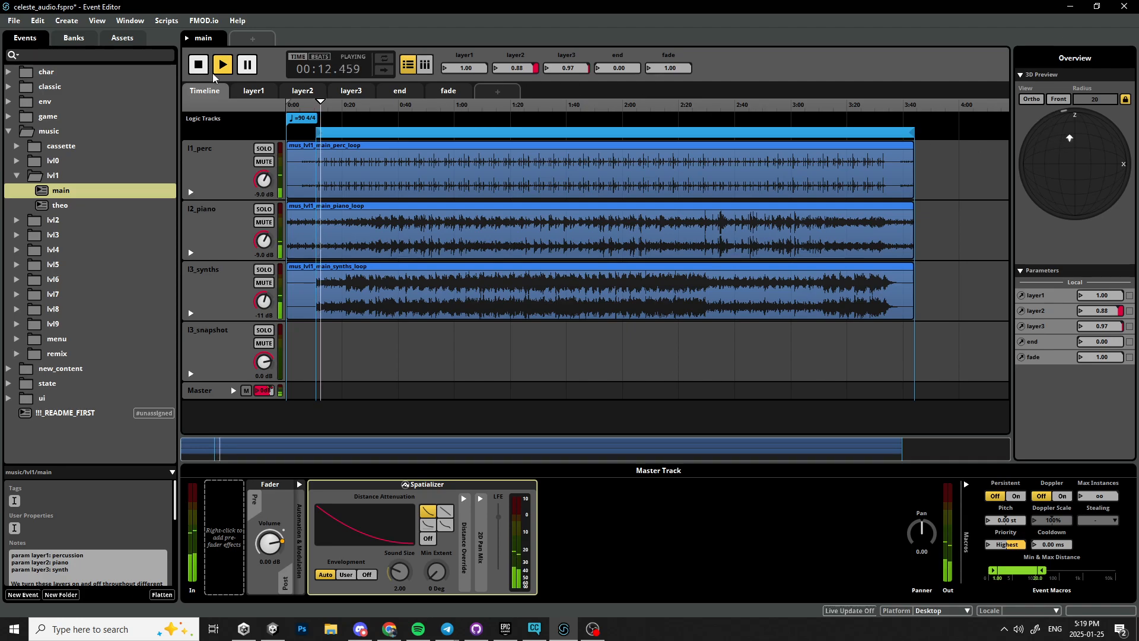
pyautogui.press('space')
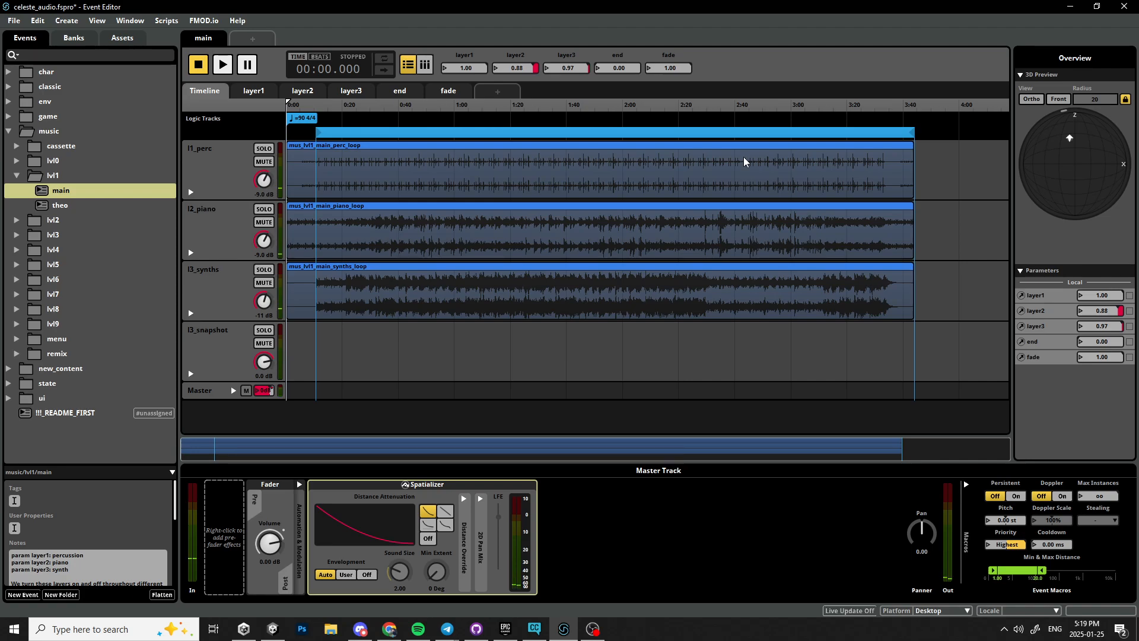
# Collapse the music folders, open the classic folder, and play the sfx0 event.
pyautogui.click(17, 175)
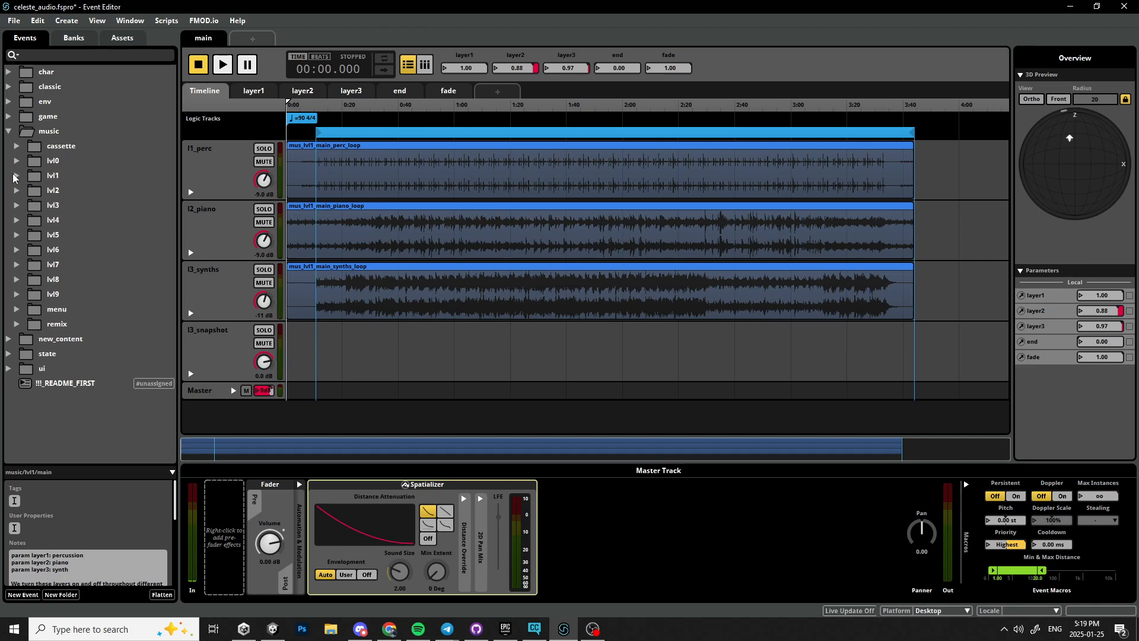
pyautogui.click(8, 130)
pyautogui.click(8, 117)
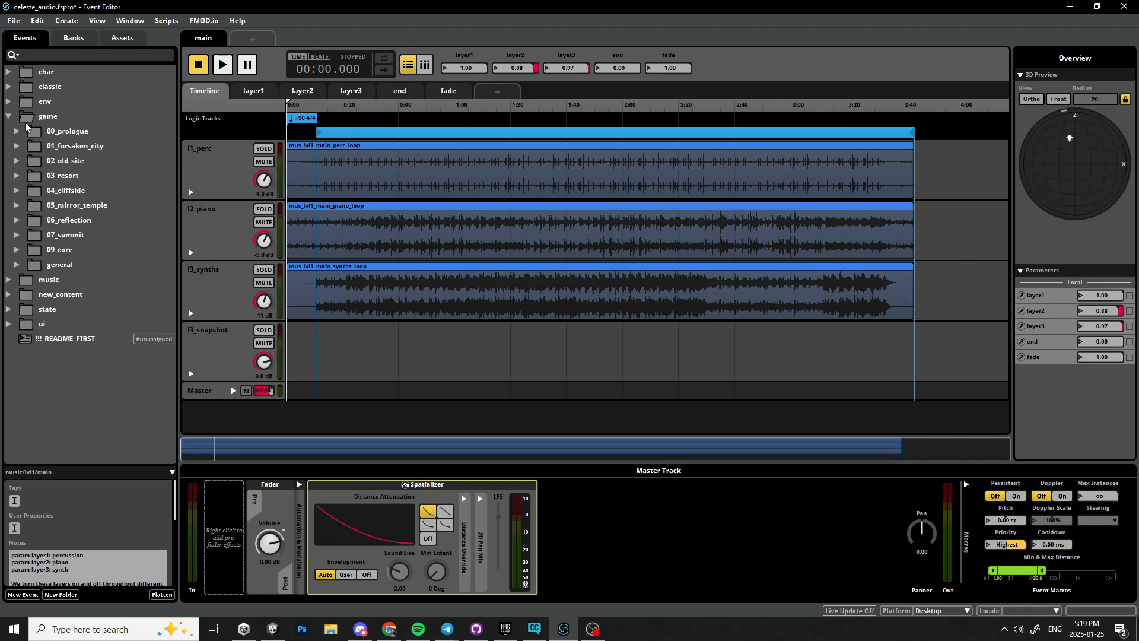
pyautogui.click(9, 87)
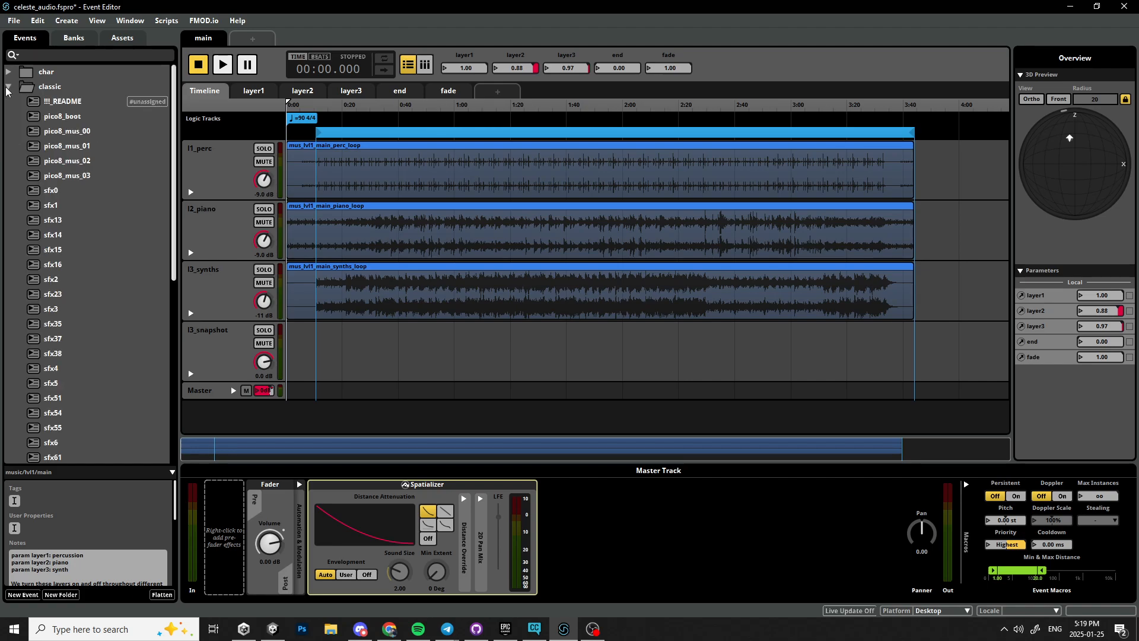
pyautogui.click(56, 191)
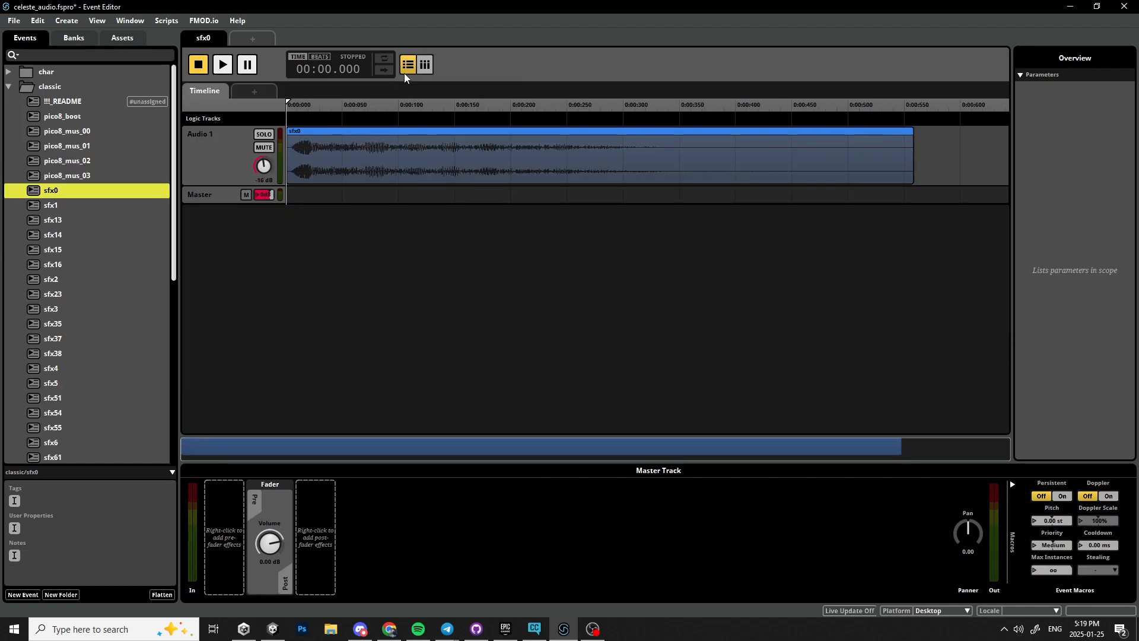
pyautogui.click(221, 65)
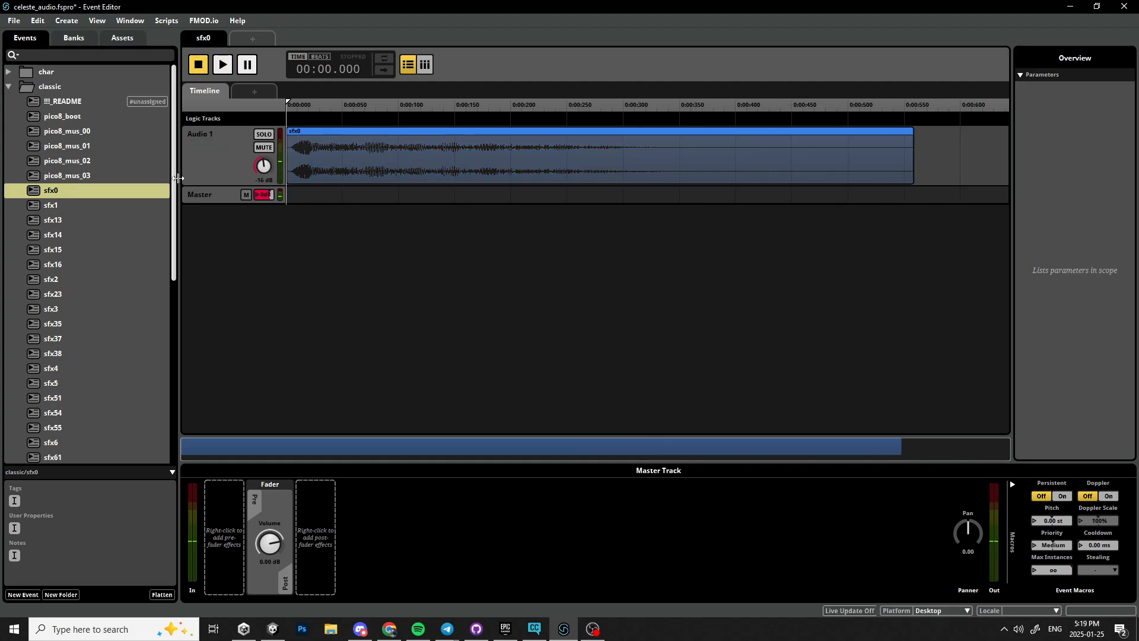
# Play the sfx0 instrument again and audition the sfx14 event.
pyautogui.click(518, 160)
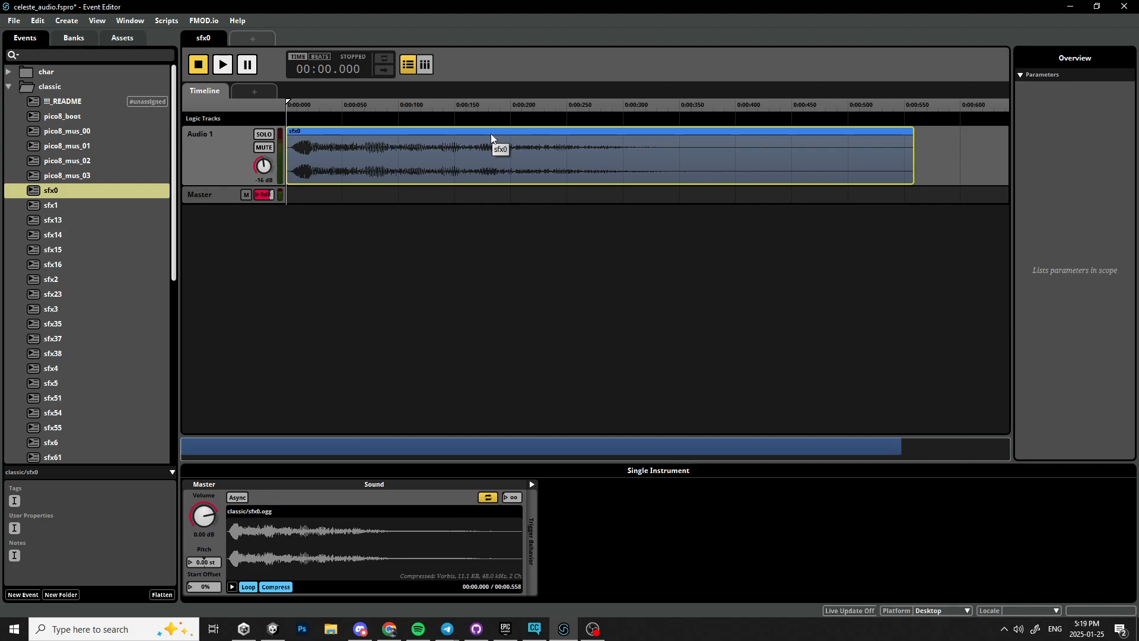
pyautogui.click(224, 66)
pyautogui.click(106, 234)
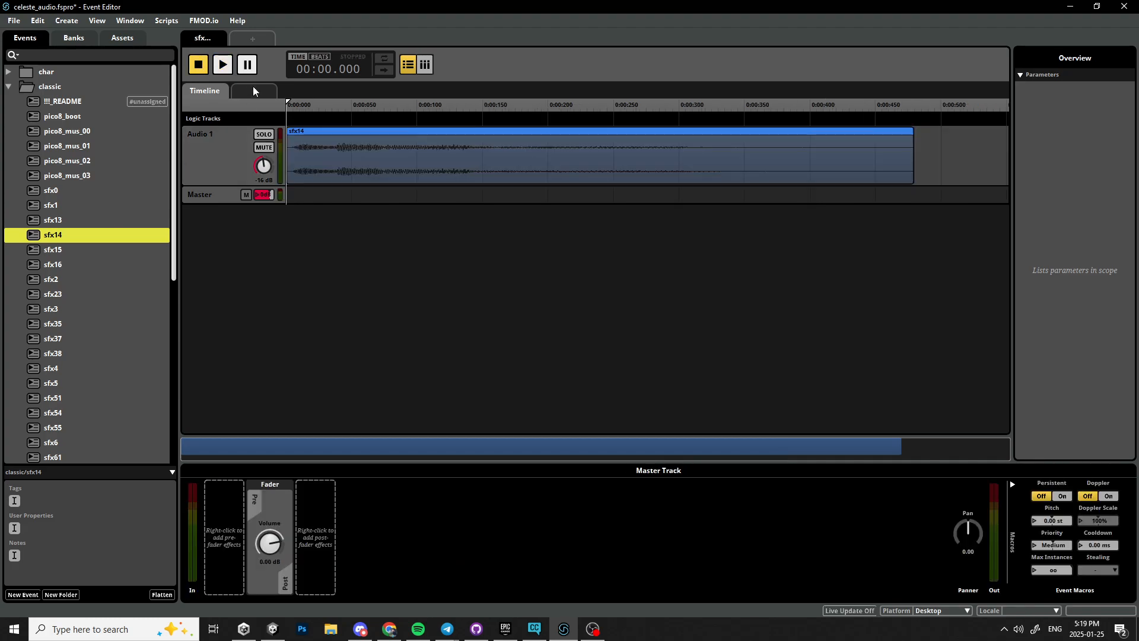
pyautogui.click(223, 65)
# Audition the sfx37 event and stop playback.
pyautogui.rightClick(323, 536)
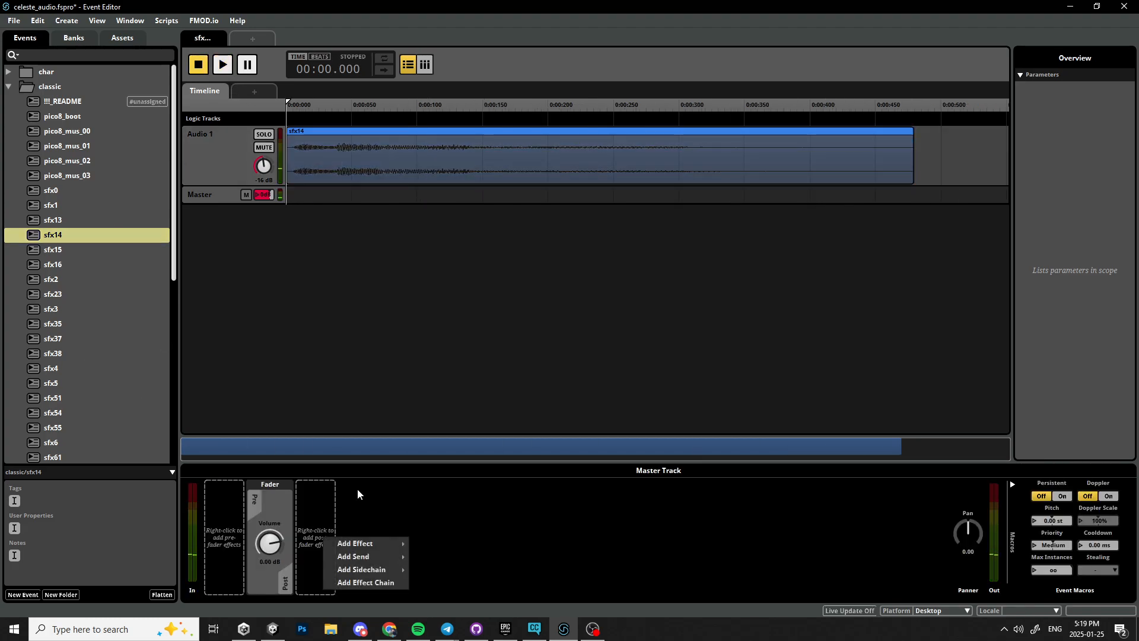
pyautogui.click(139, 338)
pyautogui.press('space')
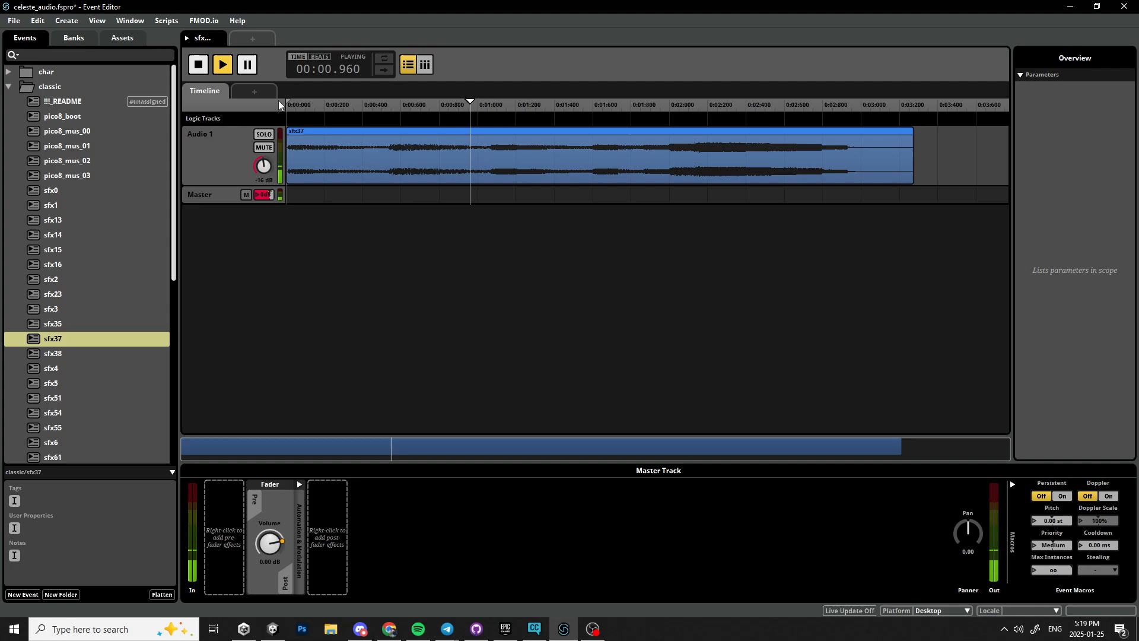
pyautogui.click(199, 65)
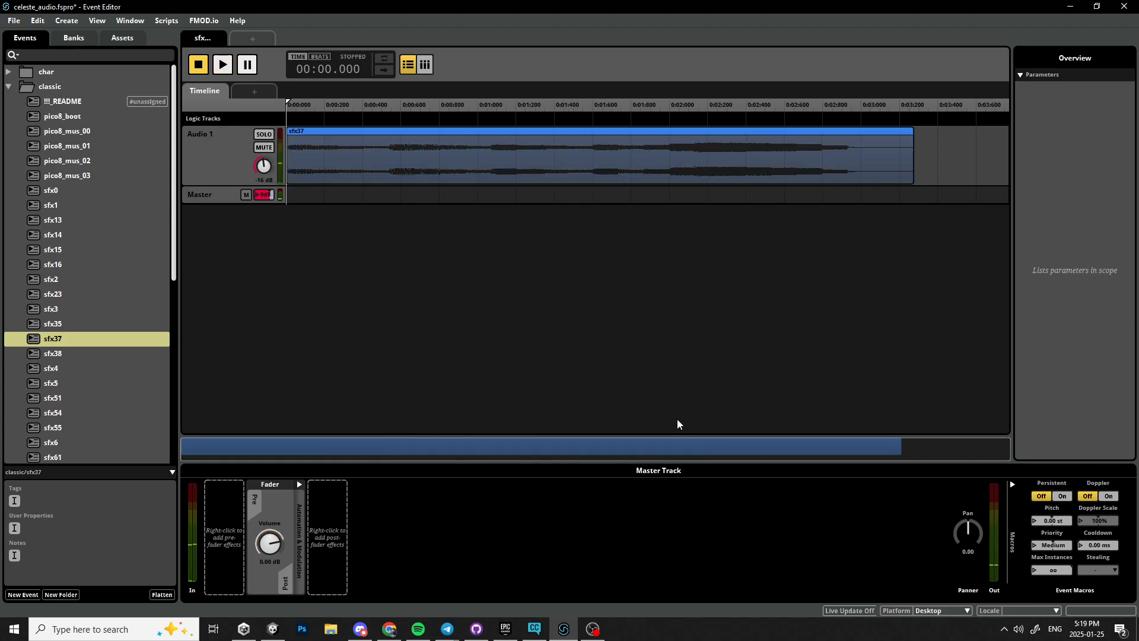
pyautogui.rightClick(305, 116)
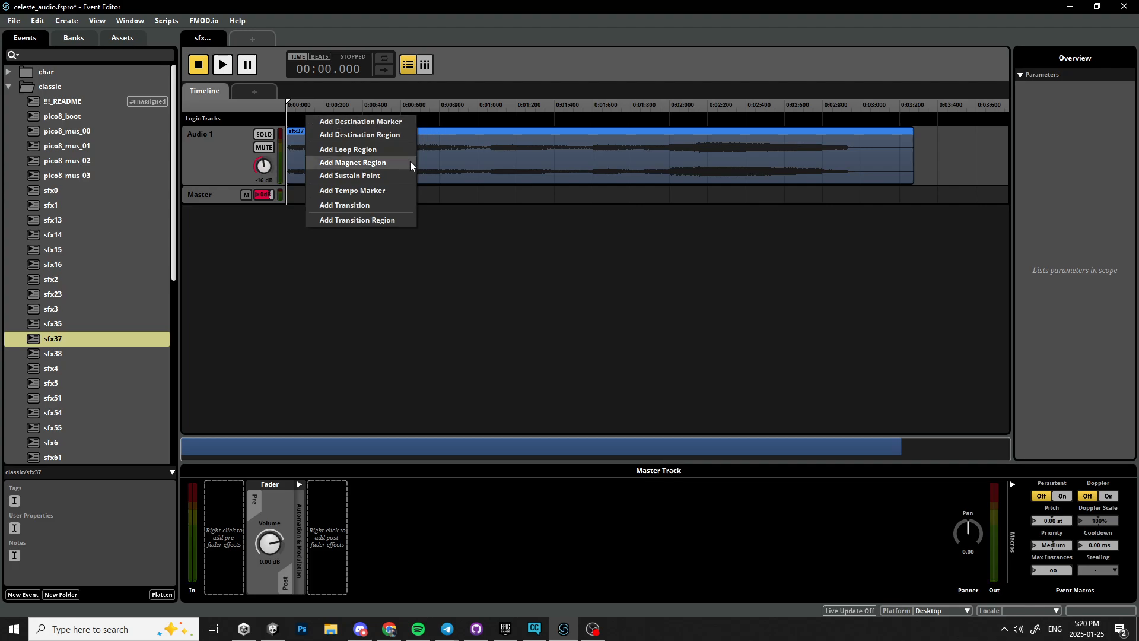
pyautogui.click(463, 126)
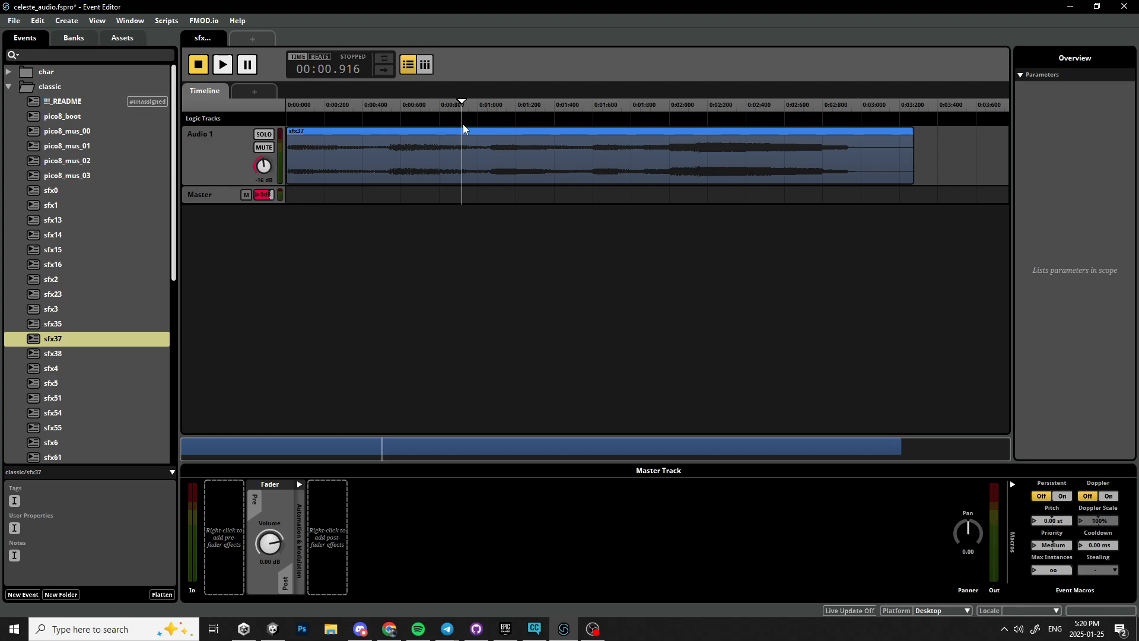
# Open the sfx4 event and add the temp_beep.ogg asset as an instrument on its master track.
pyautogui.click(140, 368)
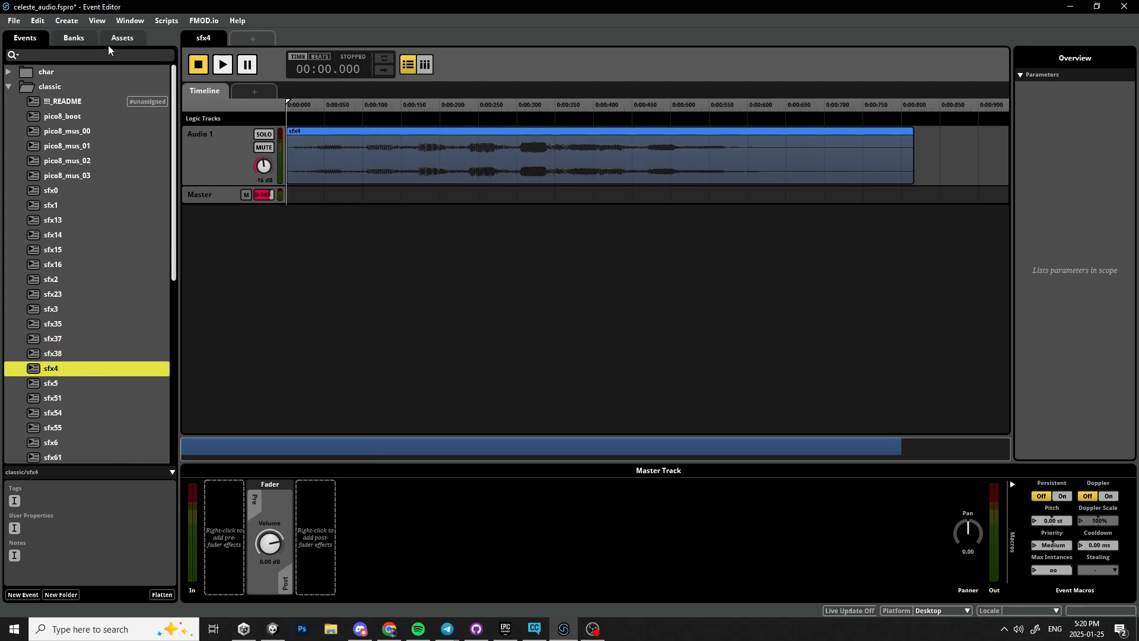
pyautogui.click(122, 39)
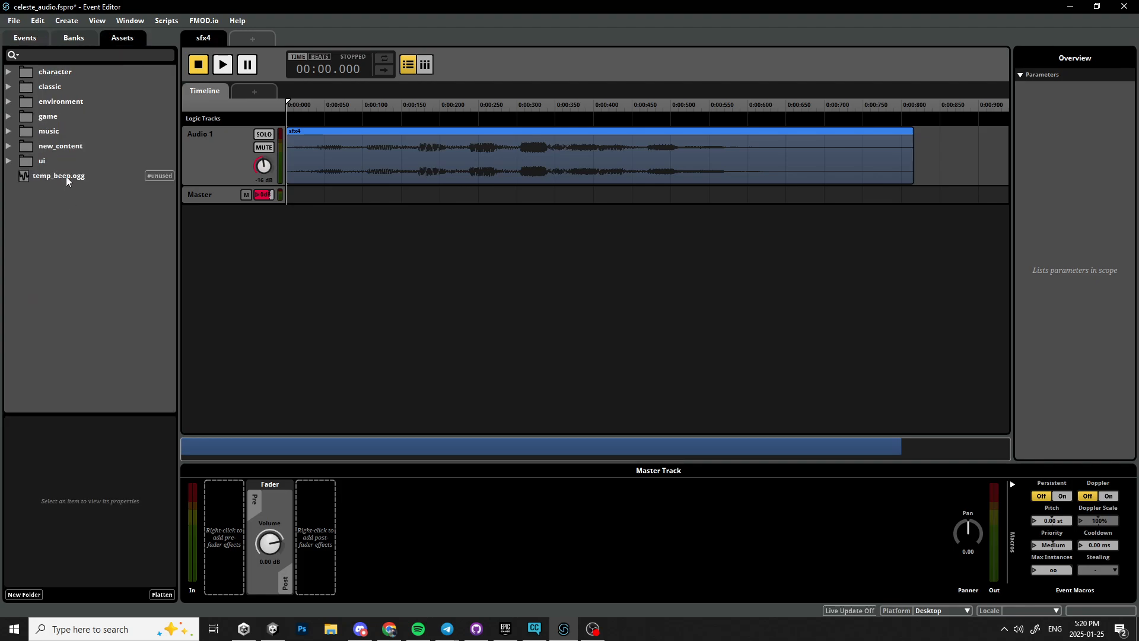
pyautogui.moveTo(65, 176); pyautogui.dragTo(339, 201)
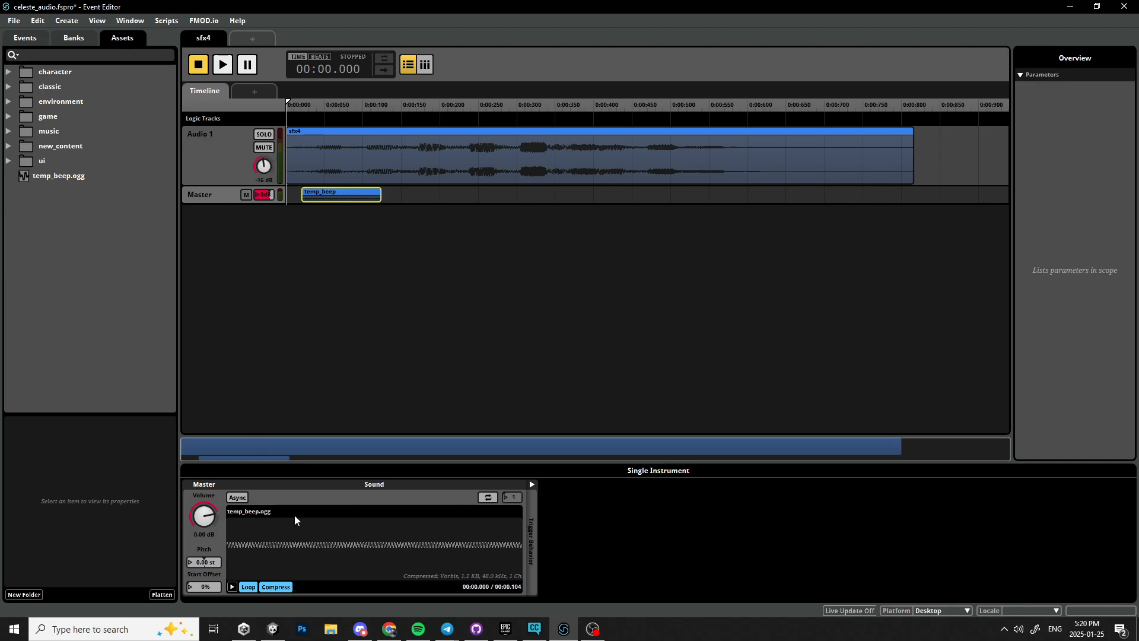
pyautogui.click(332, 628)
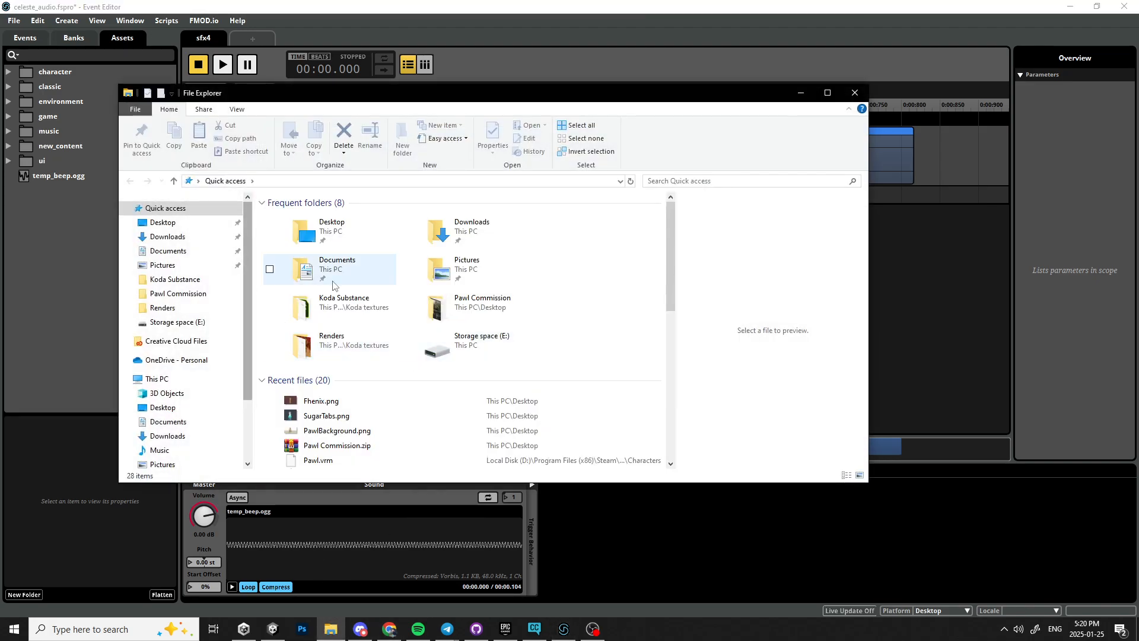
pyautogui.scroll(-3, 457, 365)
pyautogui.scroll(3, 457, 364)
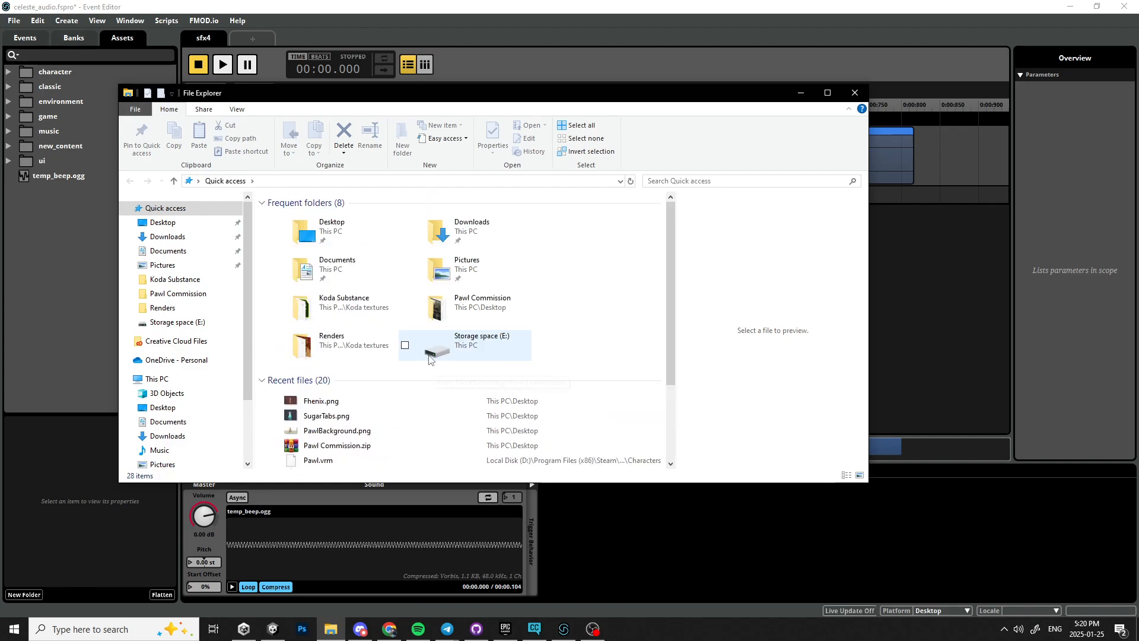
pyautogui.moveTo(397, 86); pyautogui.dragTo(759, 88)
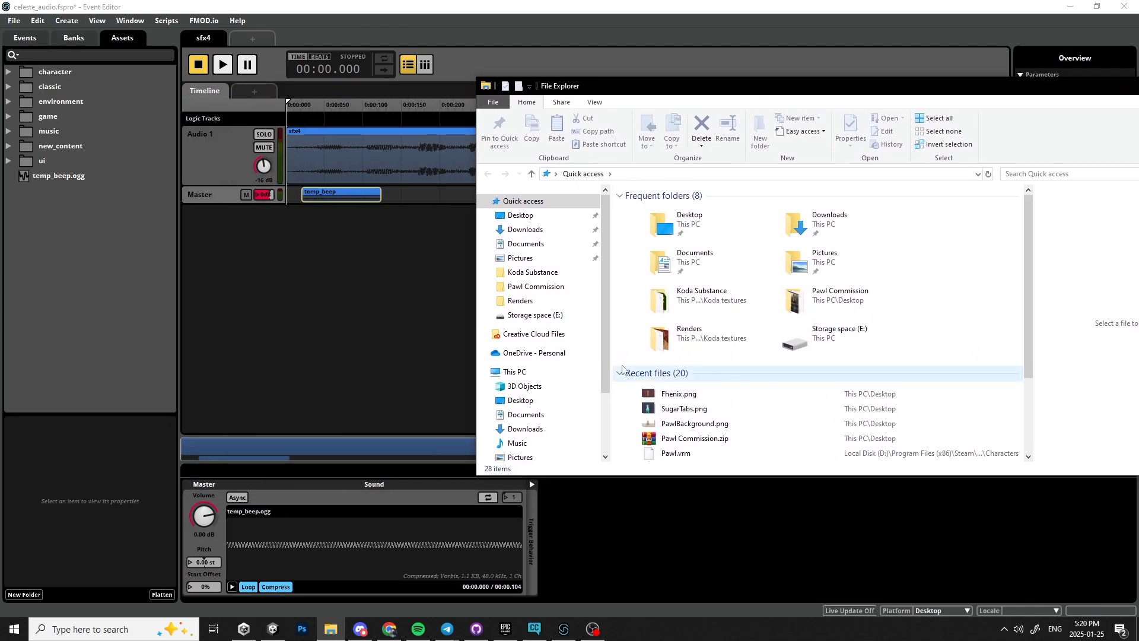
pyautogui.click(120, 280)
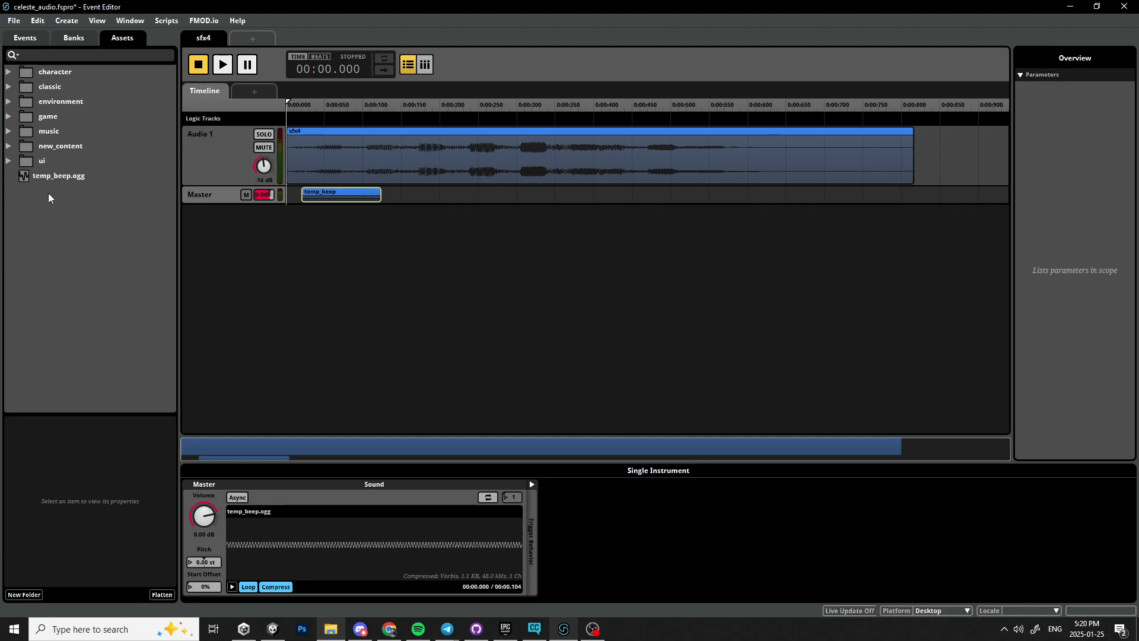
# Try to delete the temp_beep.ogg asset from the project, cancelling the deletion.
pyautogui.moveTo(51, 177); pyautogui.dragTo(22, 205)
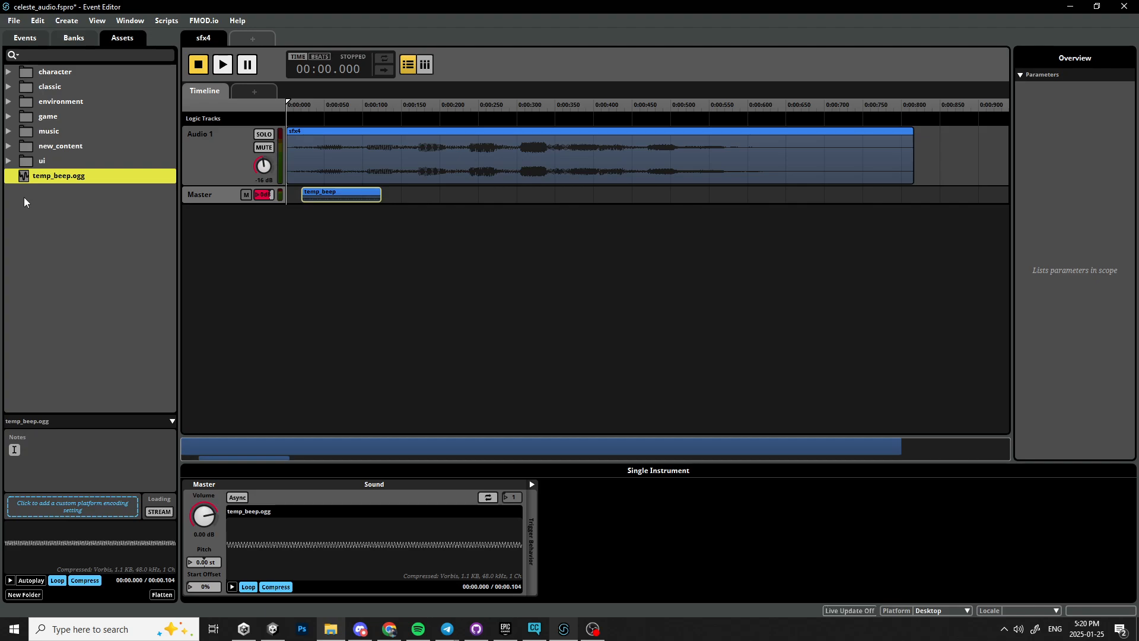
pyautogui.press('Delete')
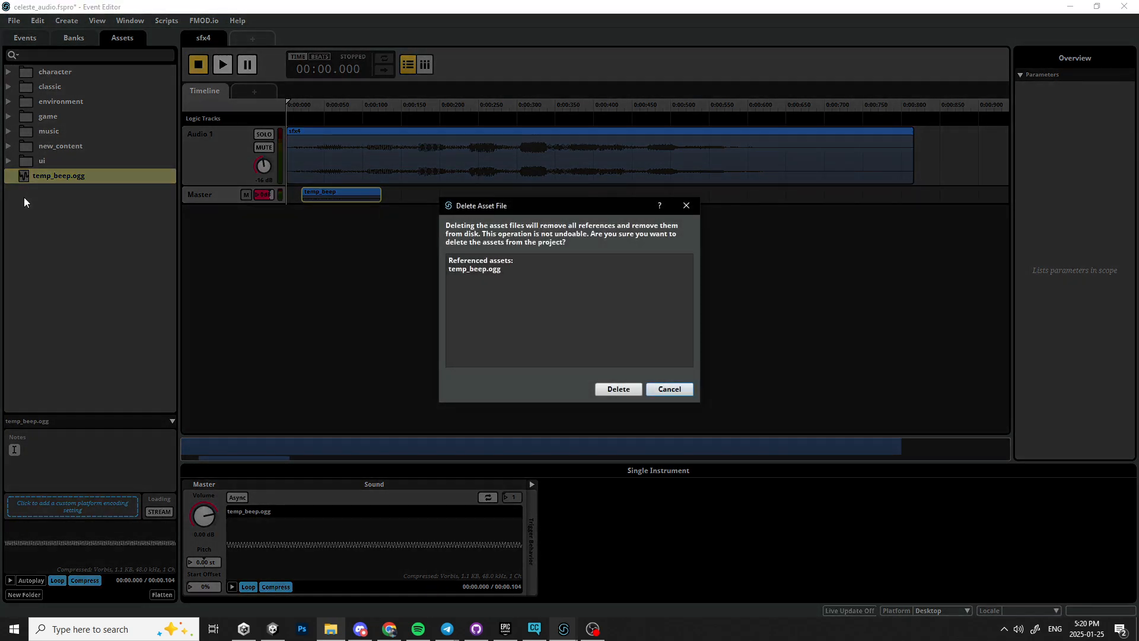
pyautogui.click(670, 390)
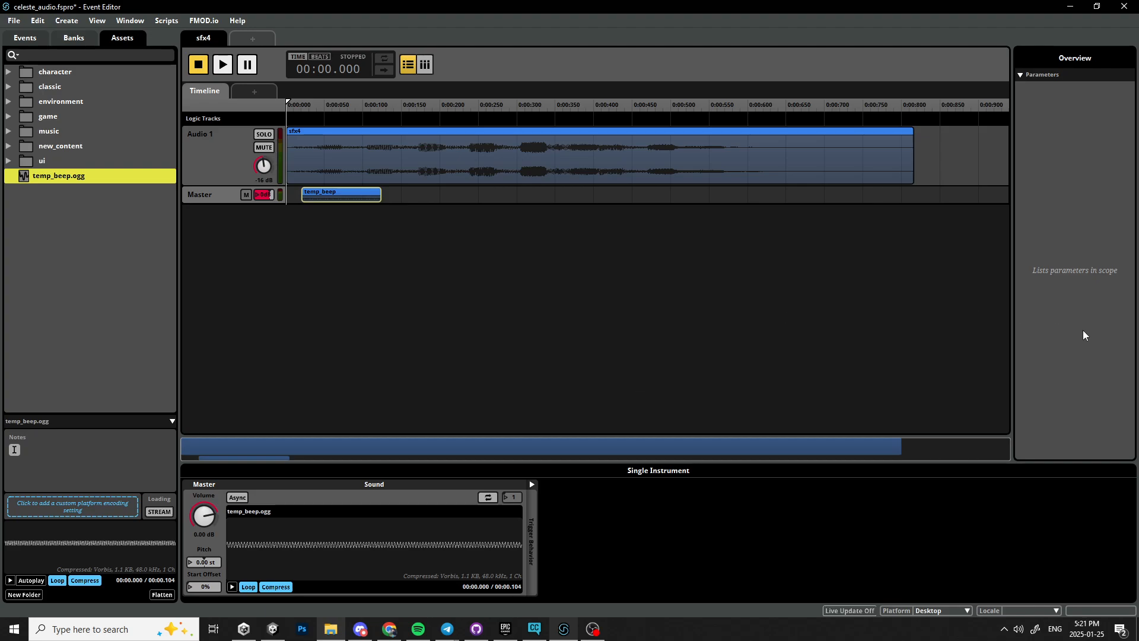
pyautogui.press('super+e')
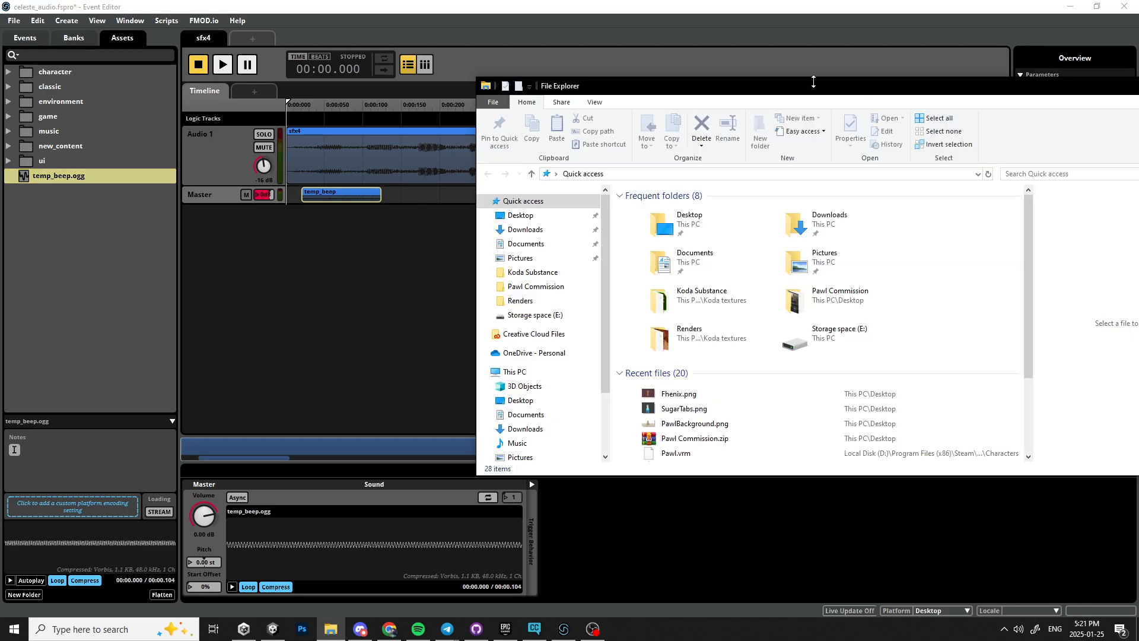
pyautogui.moveTo(814, 83); pyautogui.dragTo(511, 80)
pyautogui.click(903, 79)
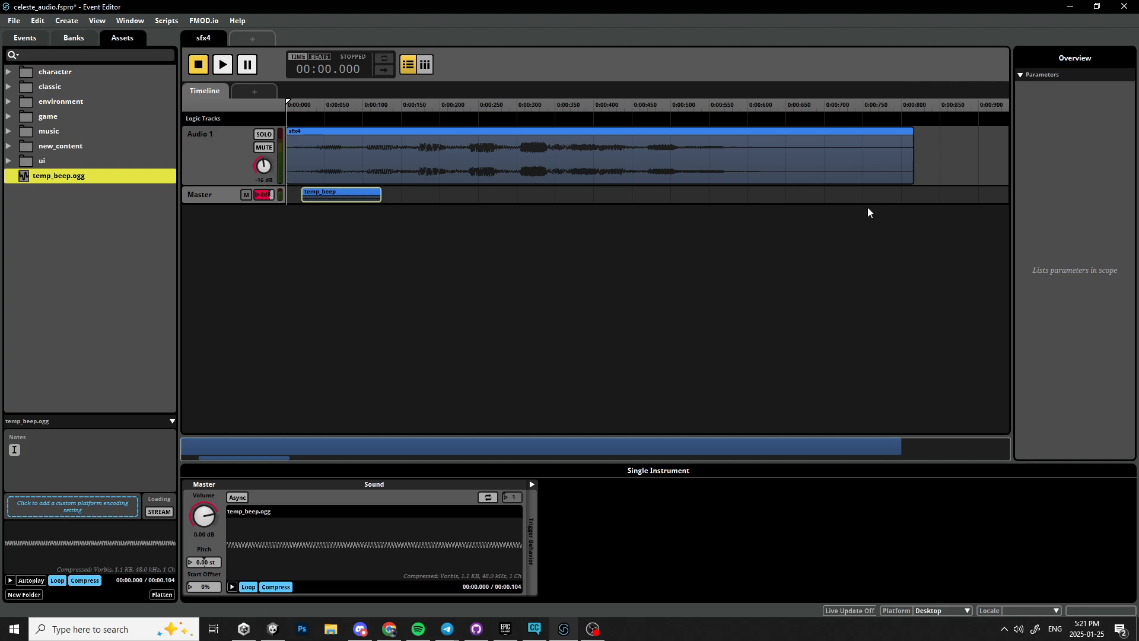
# Delete the temp_beep instrument from the sfx4 event's master track.
pyautogui.click(754, 232)
pyautogui.click(352, 198)
pyautogui.press('Delete')
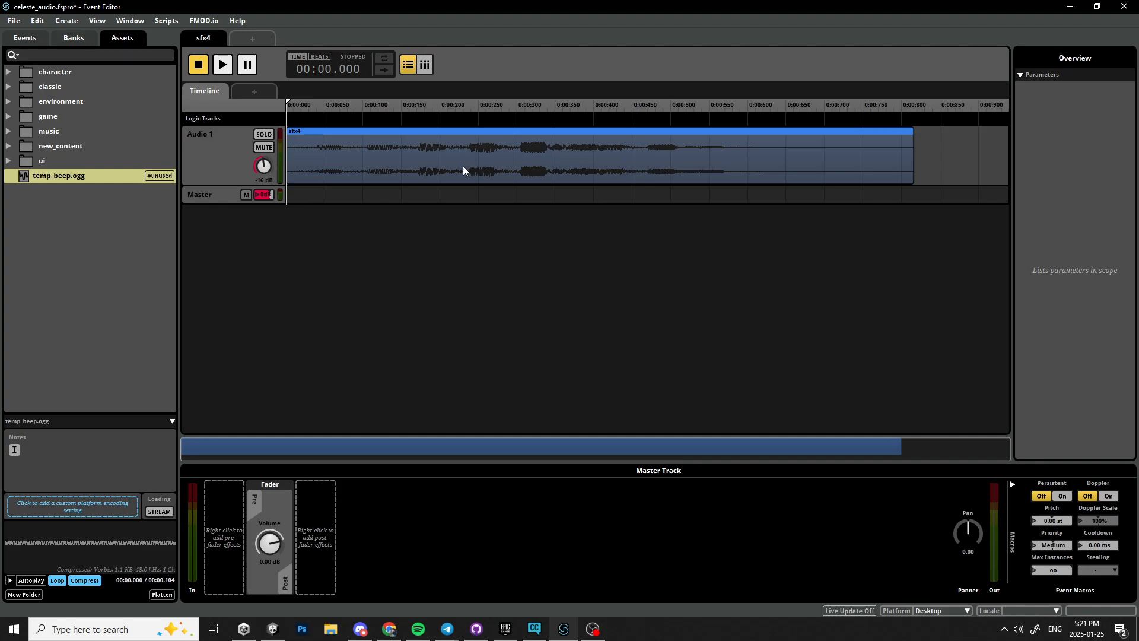
# Switch to Discord and open the chat of the Music voice channel.
pyautogui.click(1070, 6)
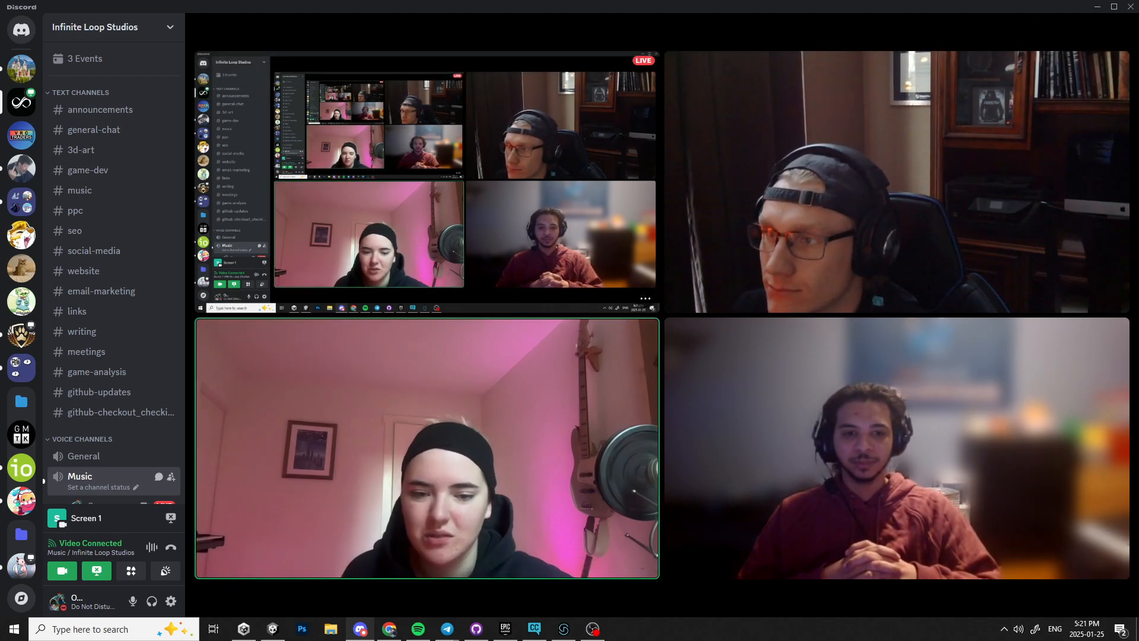
pyautogui.moveTo(782, 244)
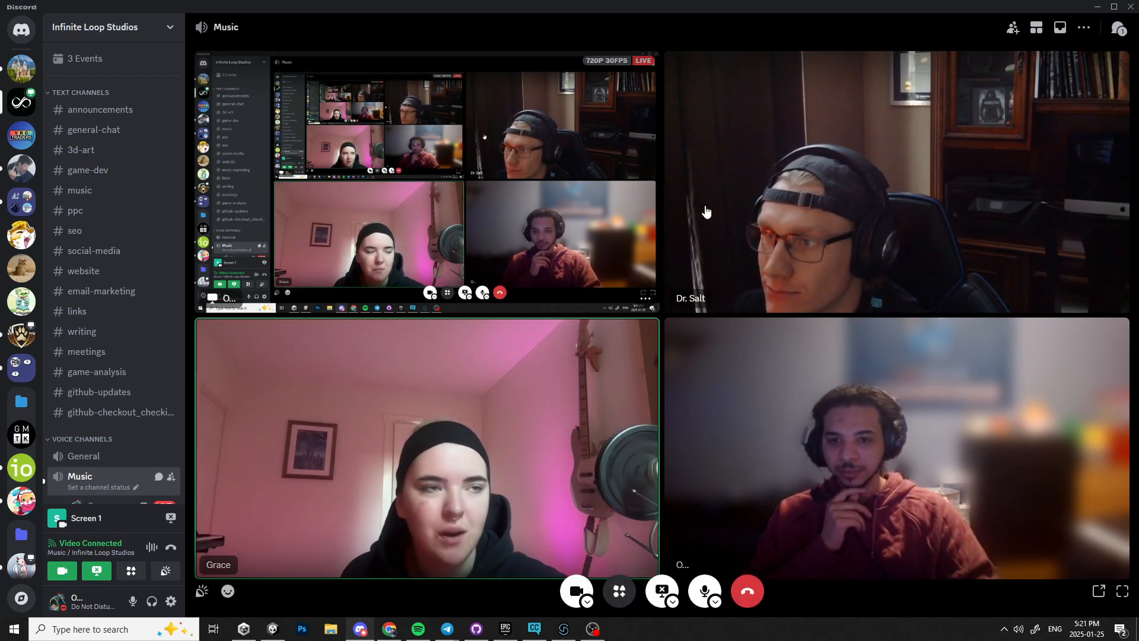
pyautogui.scroll(-3, 98, 429)
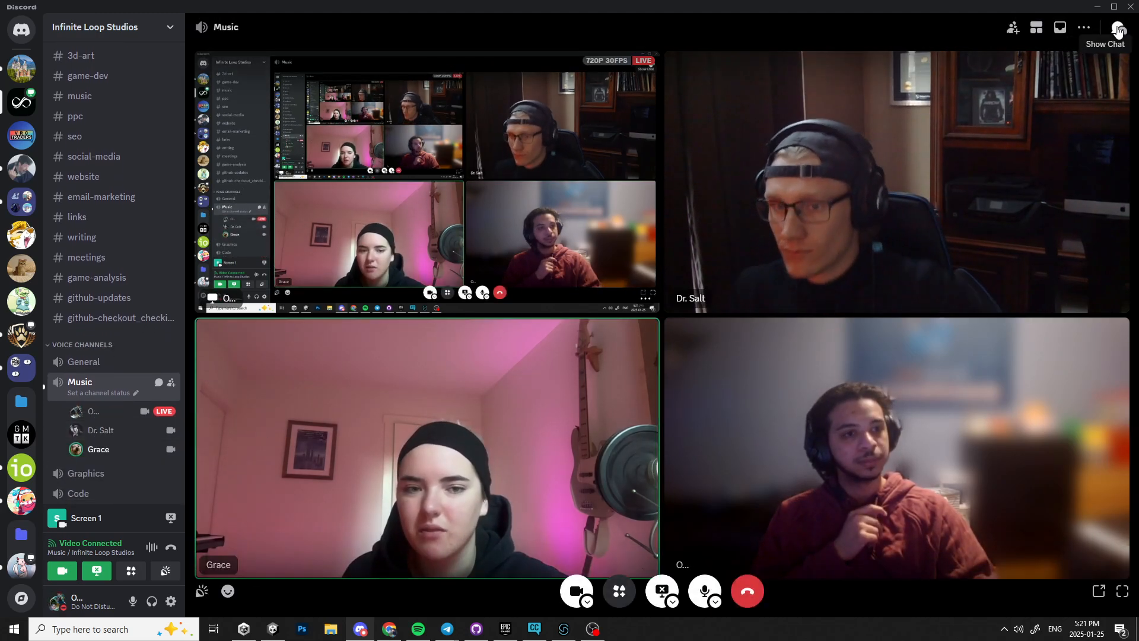
pyautogui.click(1091, 27)
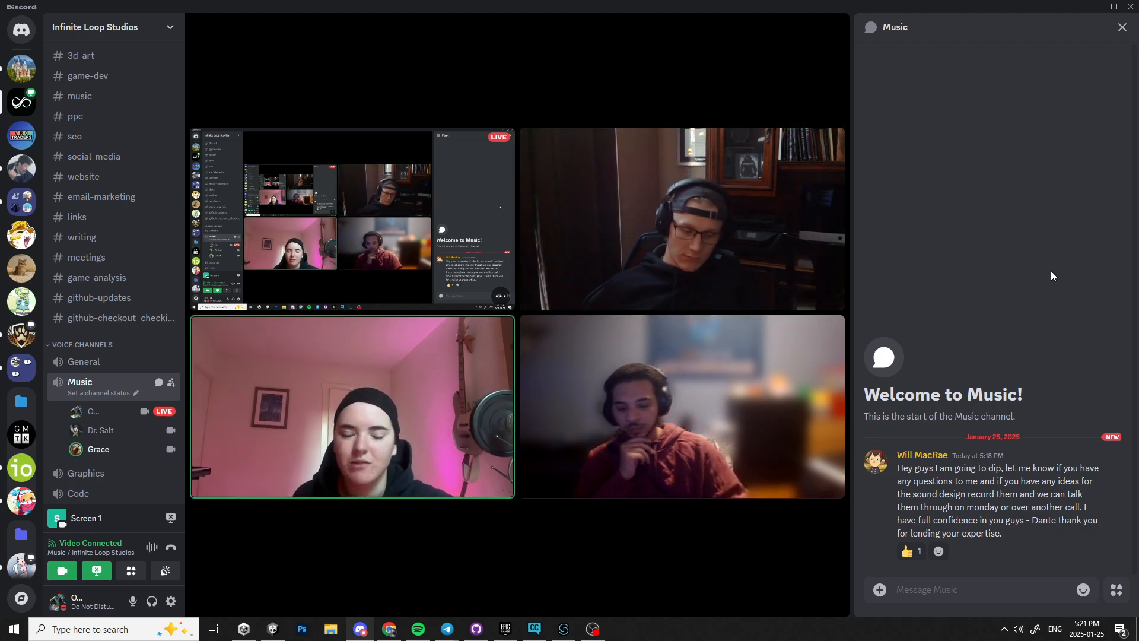
pyautogui.moveTo(601, 587)
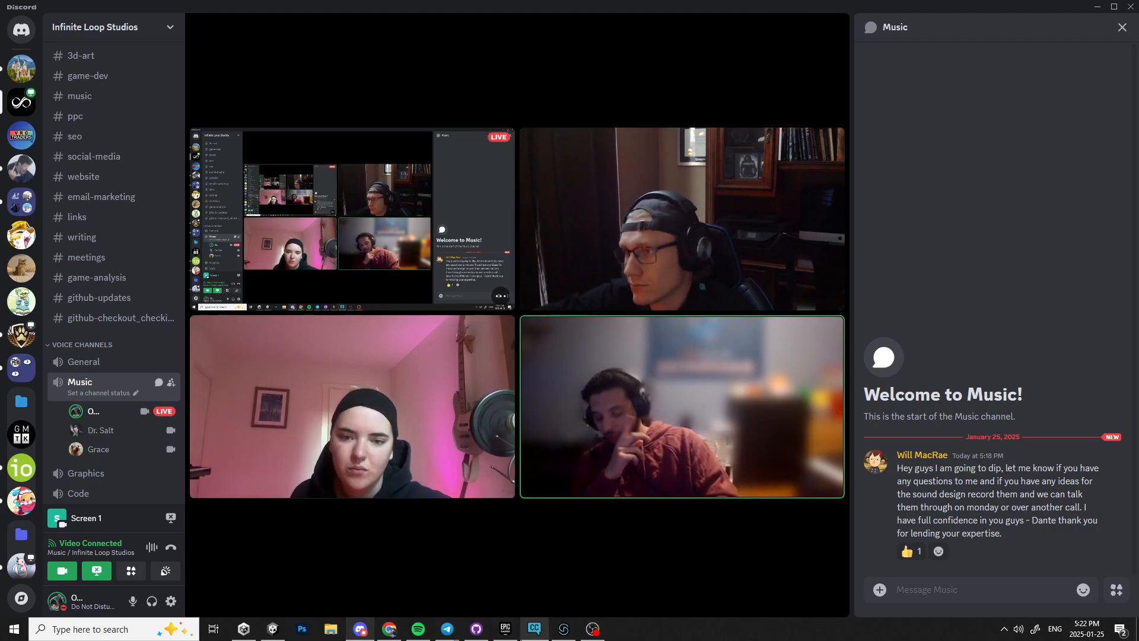
# Launch FL Studio 2024 from the Windows search and wait for the program to respond.
pyautogui.click(104, 631)
pyautogui.write('fl studio')
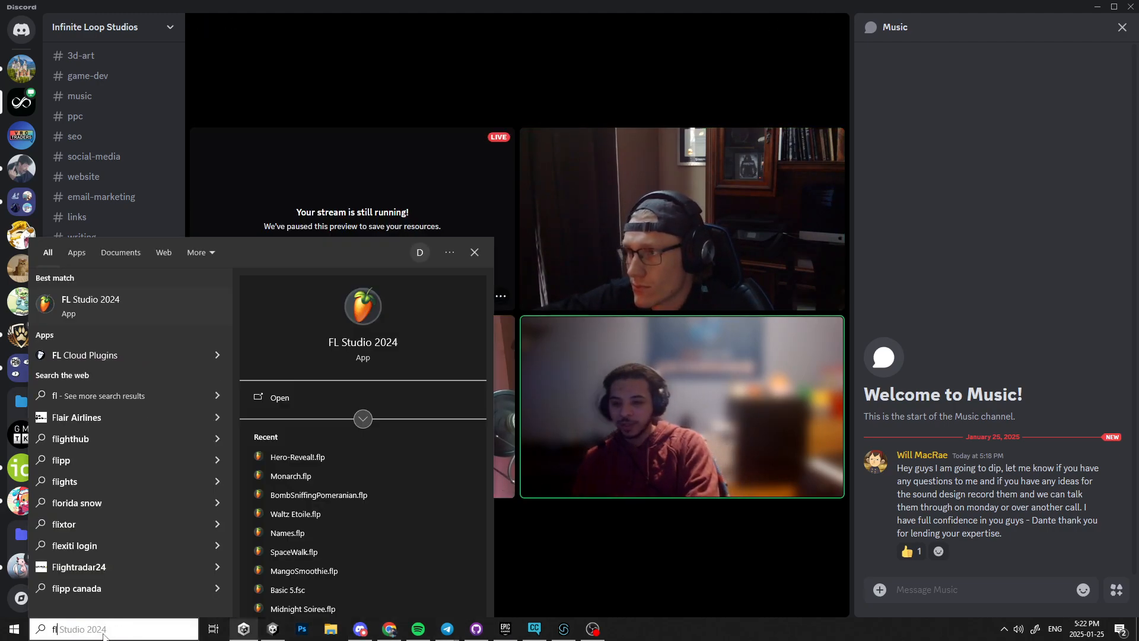
pyautogui.press('Return')
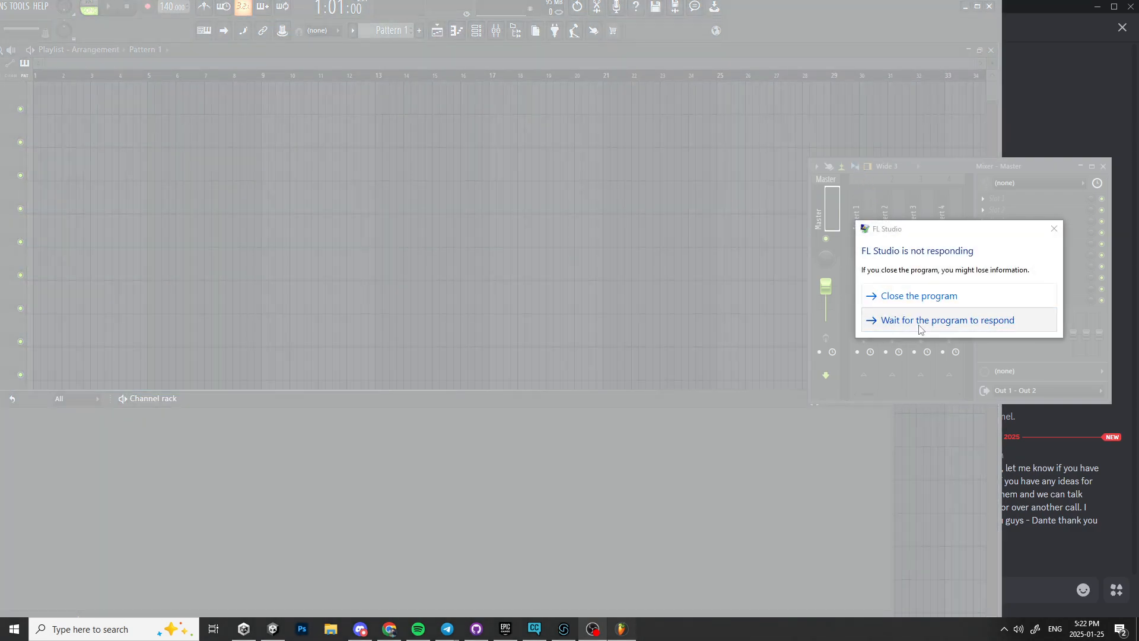
pyautogui.click(919, 323)
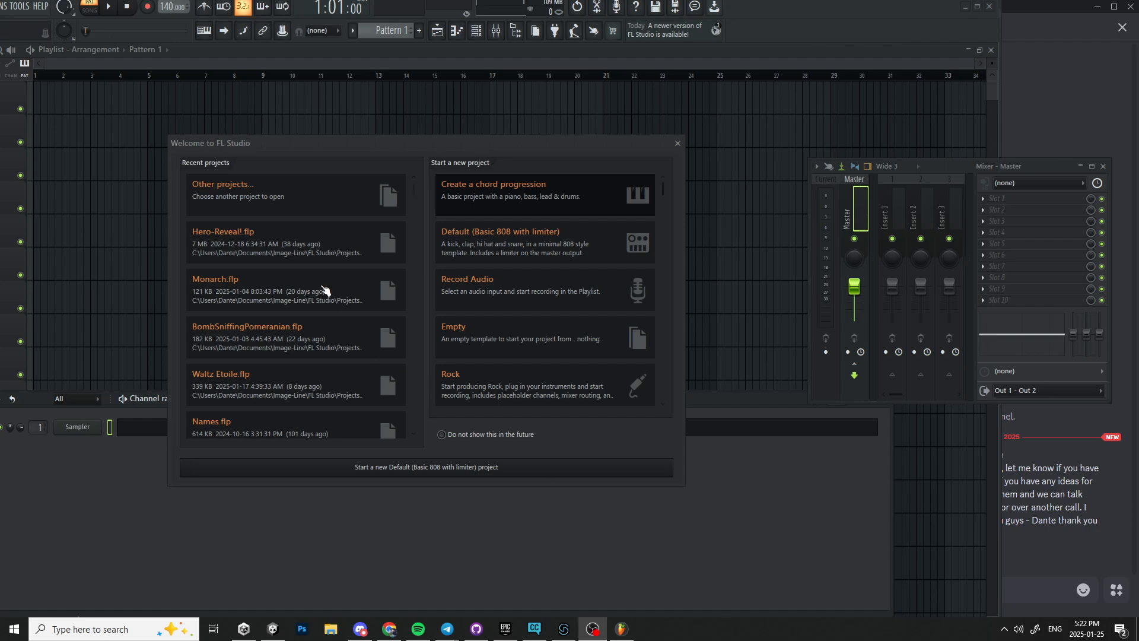
# Open the recent Hero-Reveal!.flp project and dismiss the missing sample notice.
pyautogui.click(303, 254)
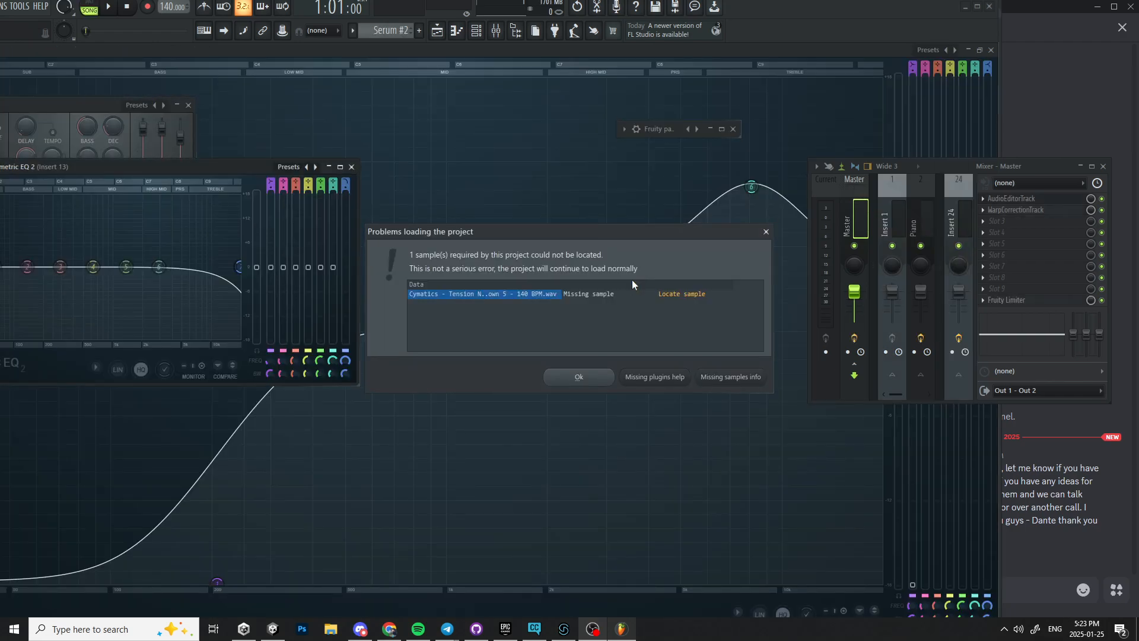
pyautogui.click(579, 376)
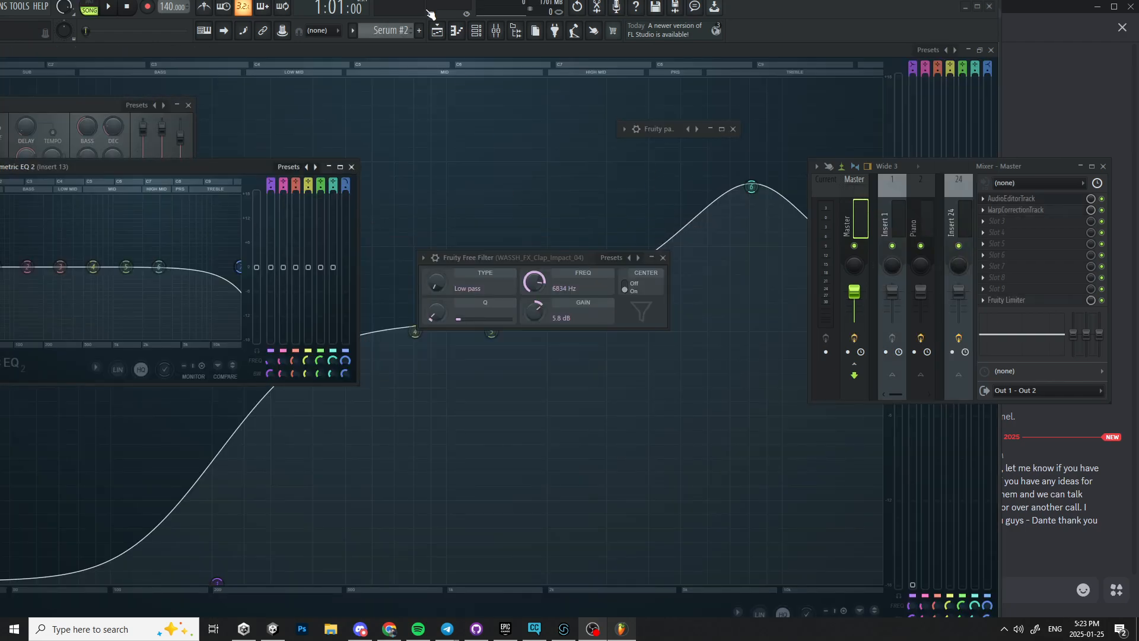
# Show the playlist arrangement maximized and move the mixer window to the middle of the screen.
pyautogui.click(442, 33)
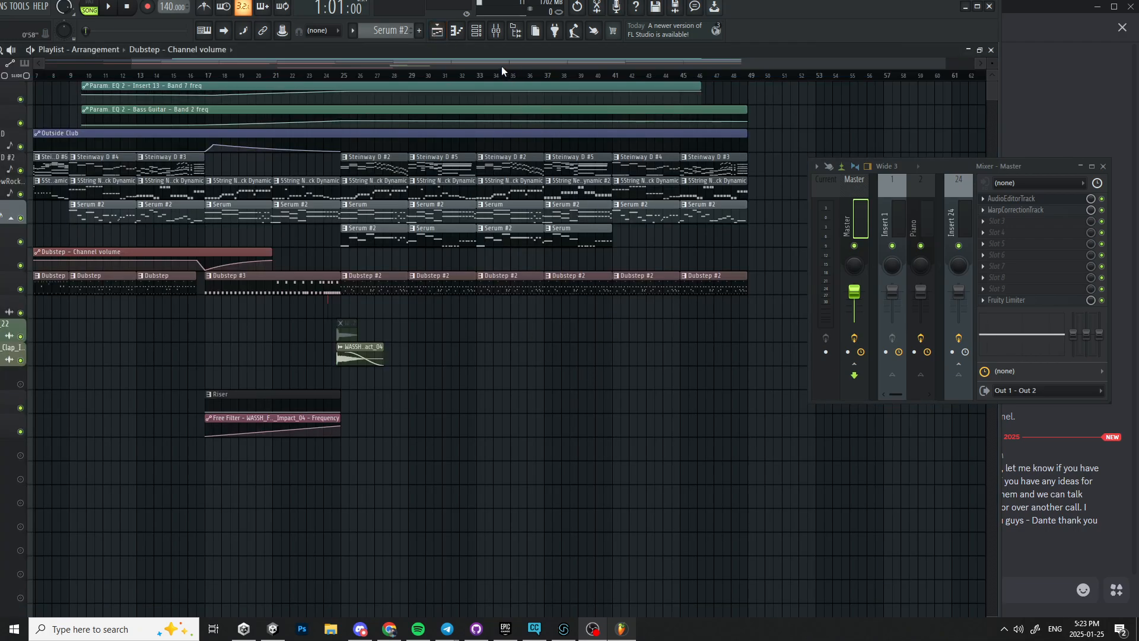
pyautogui.moveTo(502, 66); pyautogui.dragTo(228, 69)
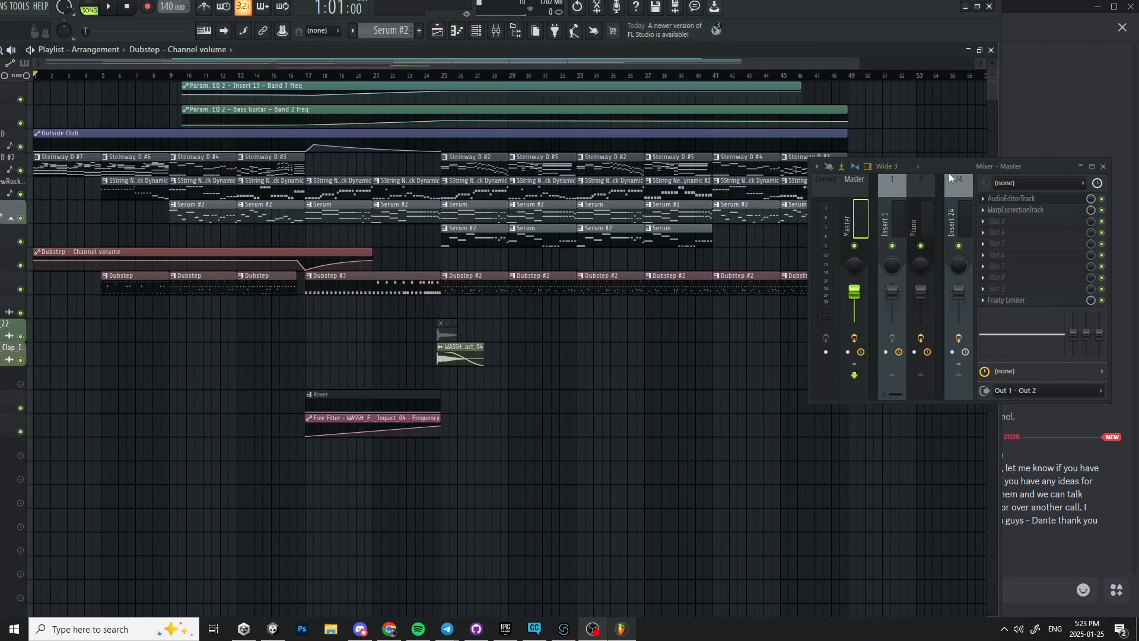
pyautogui.click(978, 6)
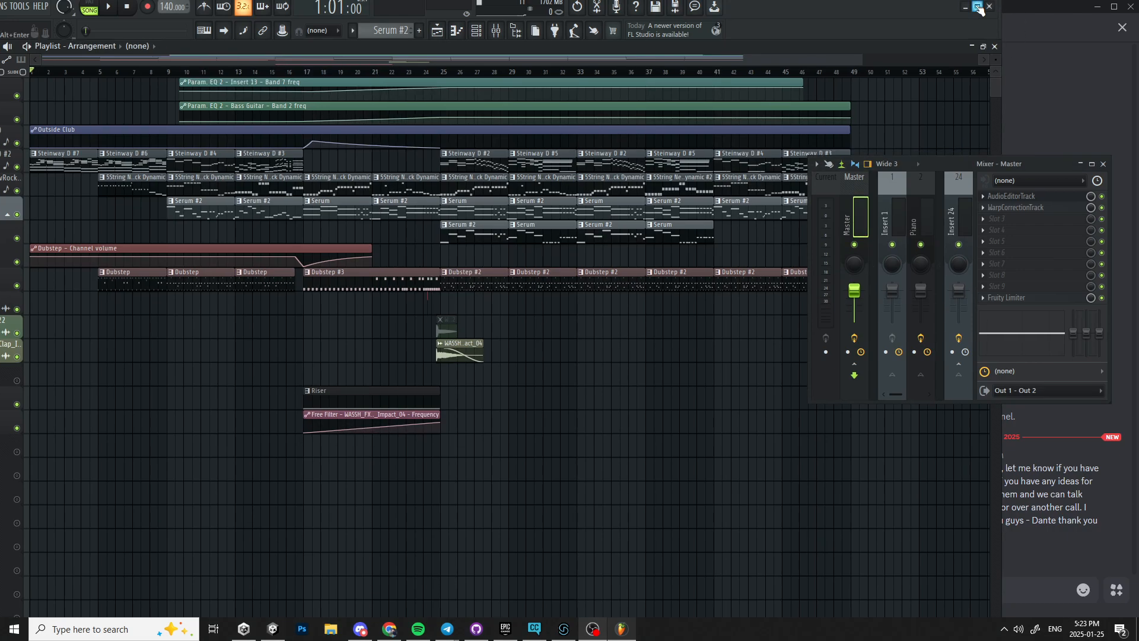
pyautogui.moveTo(1045, 162); pyautogui.dragTo(584, 330)
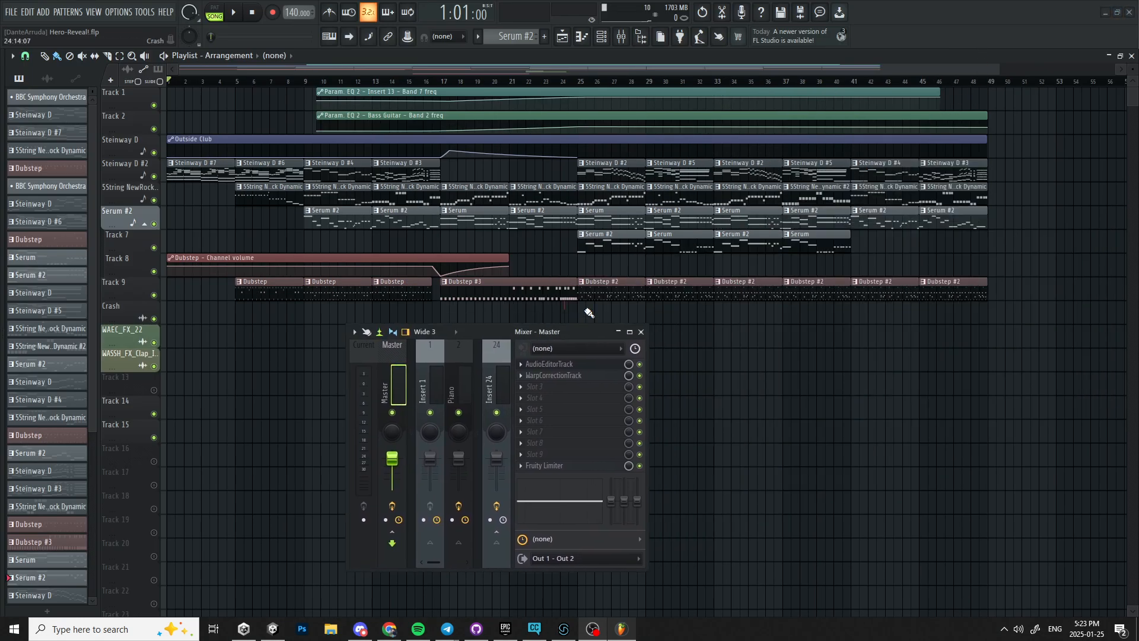
# Move the playhead to bar 50 and add a Serum instrument channel to the channel rack.
pyautogui.click(1015, 83)
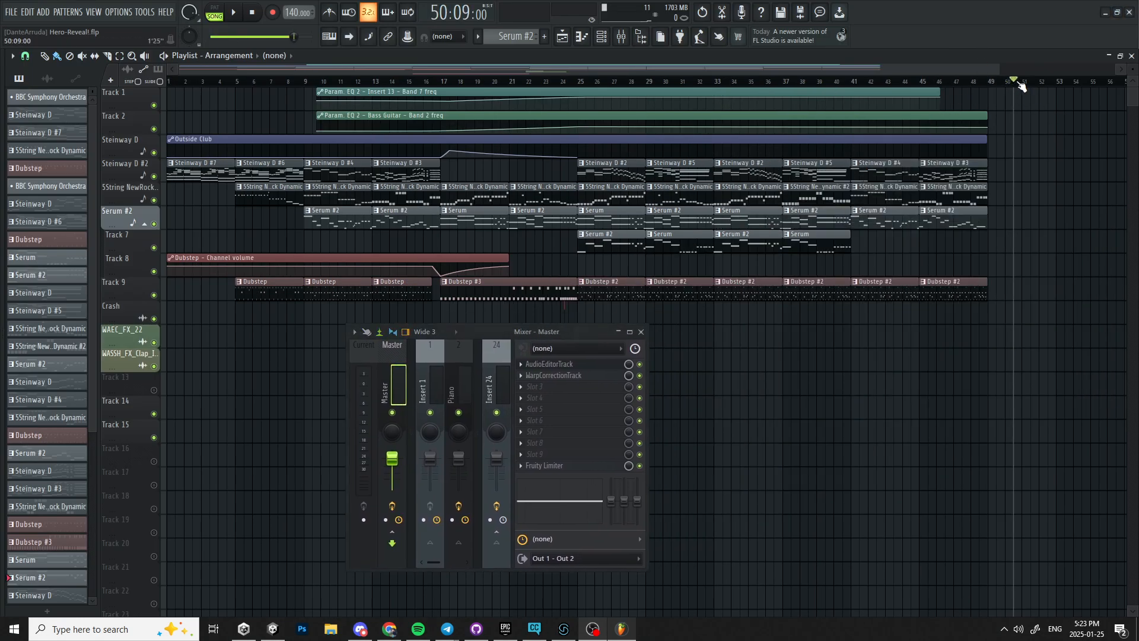
pyautogui.click(600, 36)
pyautogui.moveTo(327, 383); pyautogui.dragTo(318, 165)
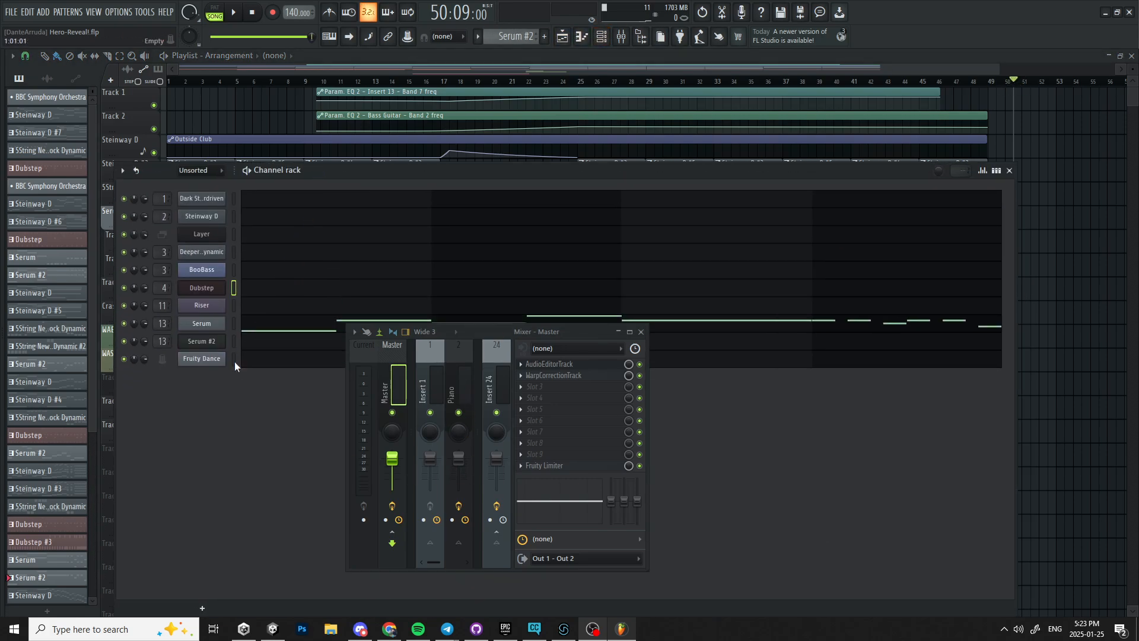
pyautogui.click(202, 607)
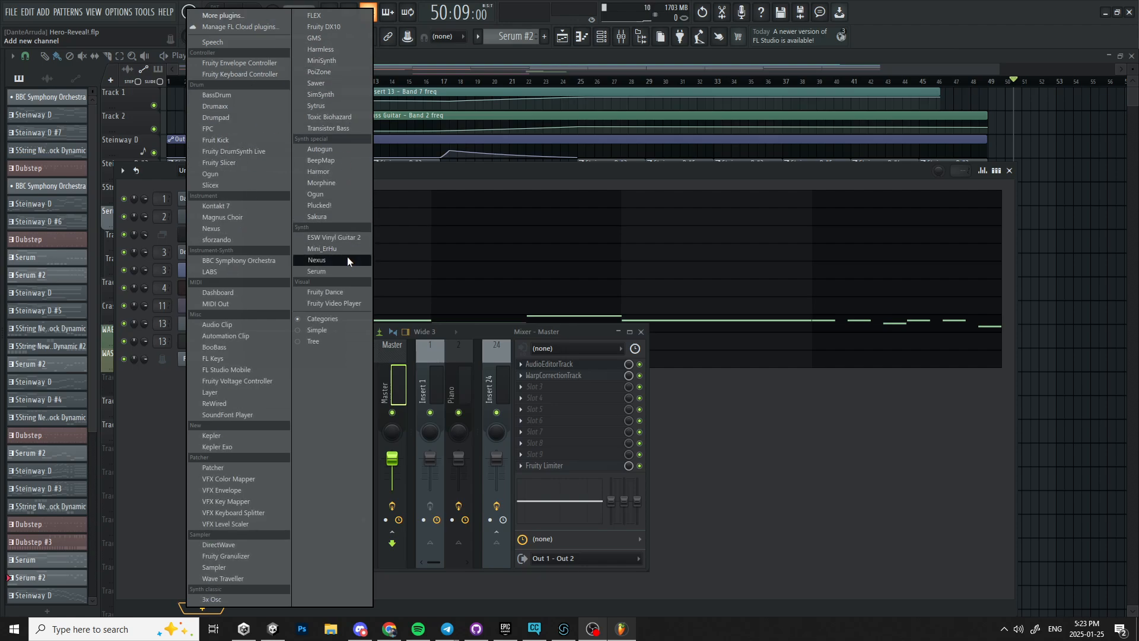
pyautogui.click(338, 271)
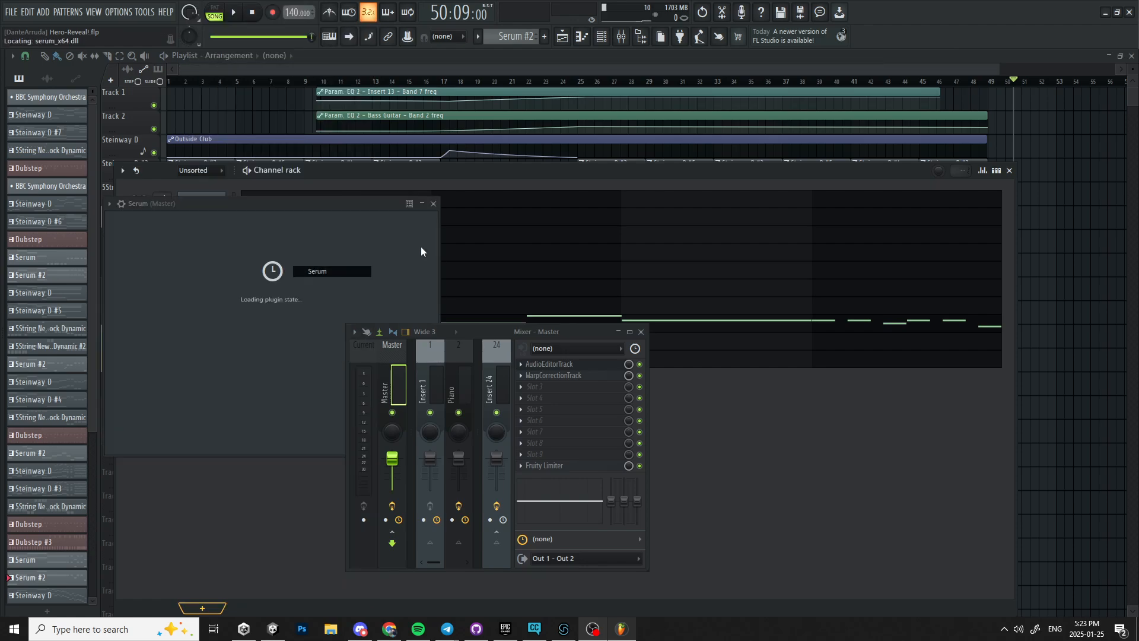
# Place a Serum #2 pattern clip at bar 52 on the Steinway D playlist track.
pyautogui.moveTo(318, 204); pyautogui.dragTo(816, 160)
pyautogui.moveTo(700, 69); pyautogui.dragTo(979, 47)
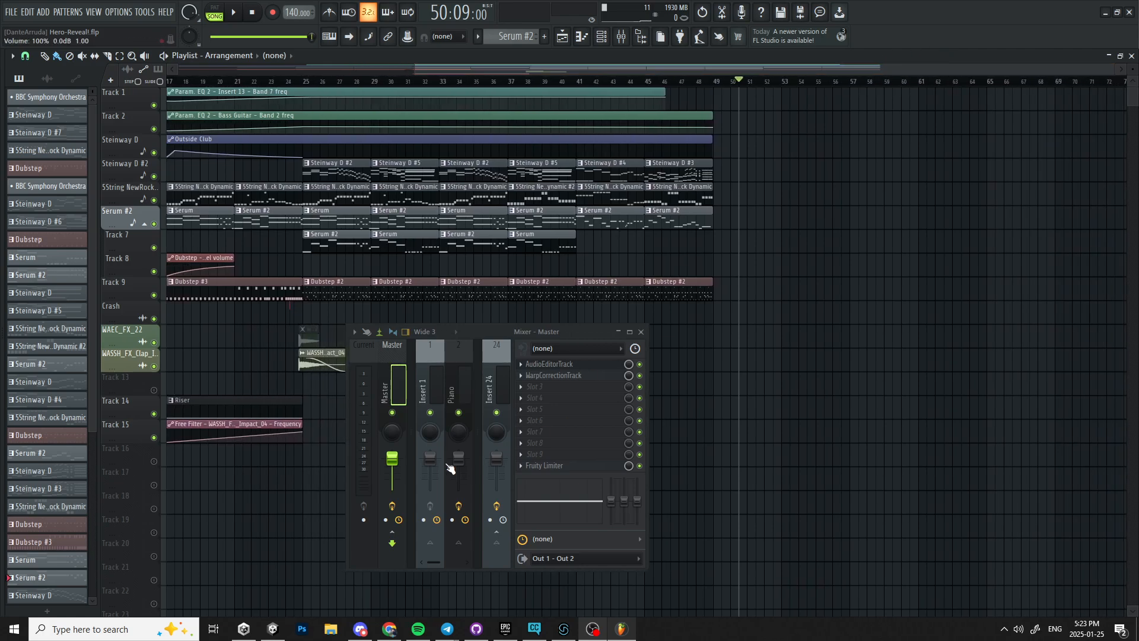
pyautogui.click(789, 143)
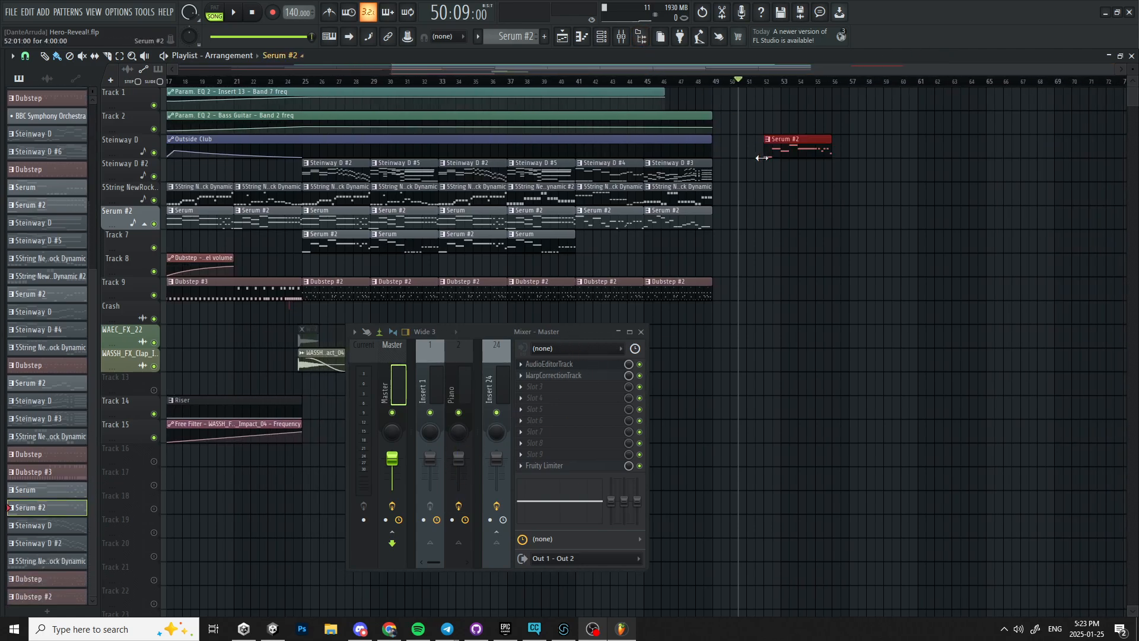
# Delete the Serum #2 clip from the playlist and route the Serum #3 channel to mixer insert 14.
pyautogui.rightClick(789, 143)
pyautogui.click(602, 37)
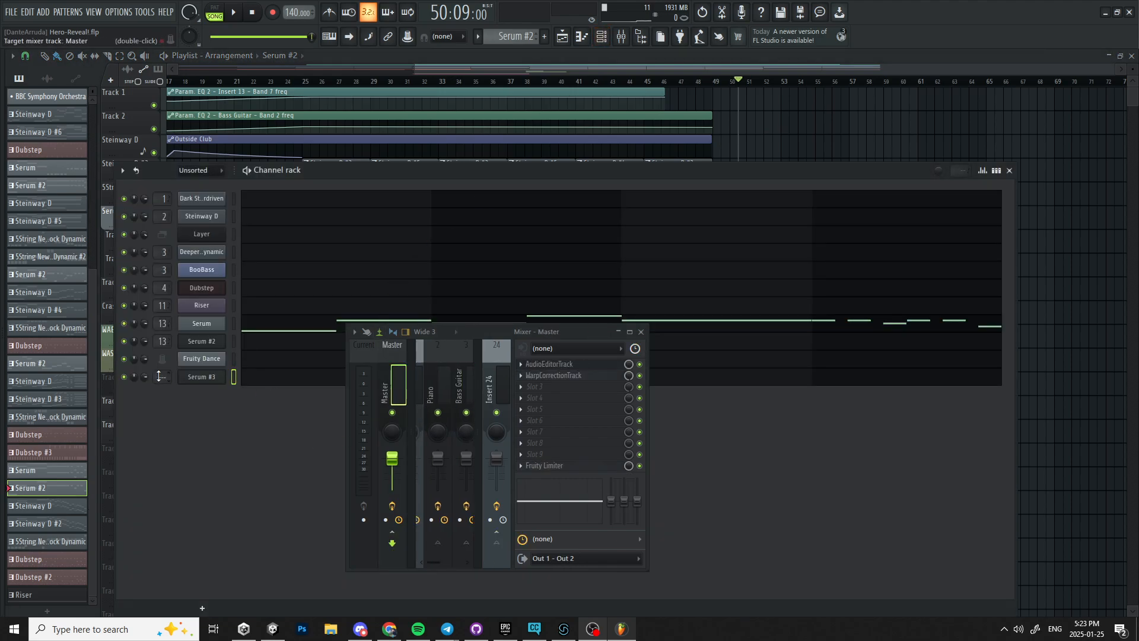
pyautogui.scroll(4, 164, 378)
pyautogui.scroll(1, 165, 377)
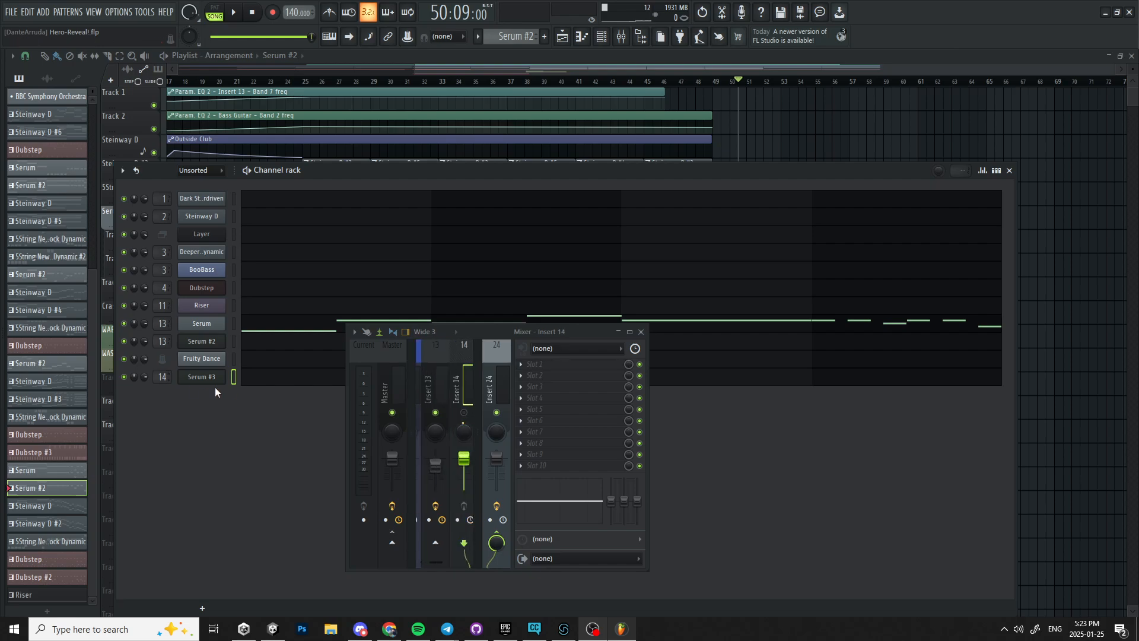
pyautogui.click(264, 382)
pyautogui.click(560, 39)
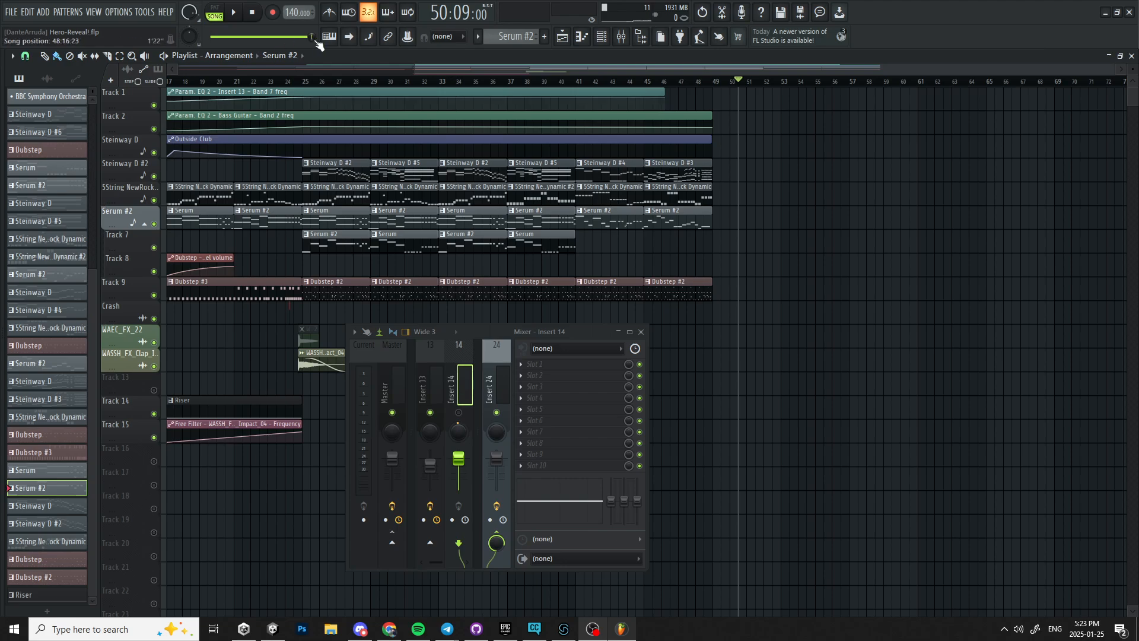
# Create a new pattern named RadioIn and place it at bar 53 on Track 7.
pyautogui.click(544, 36)
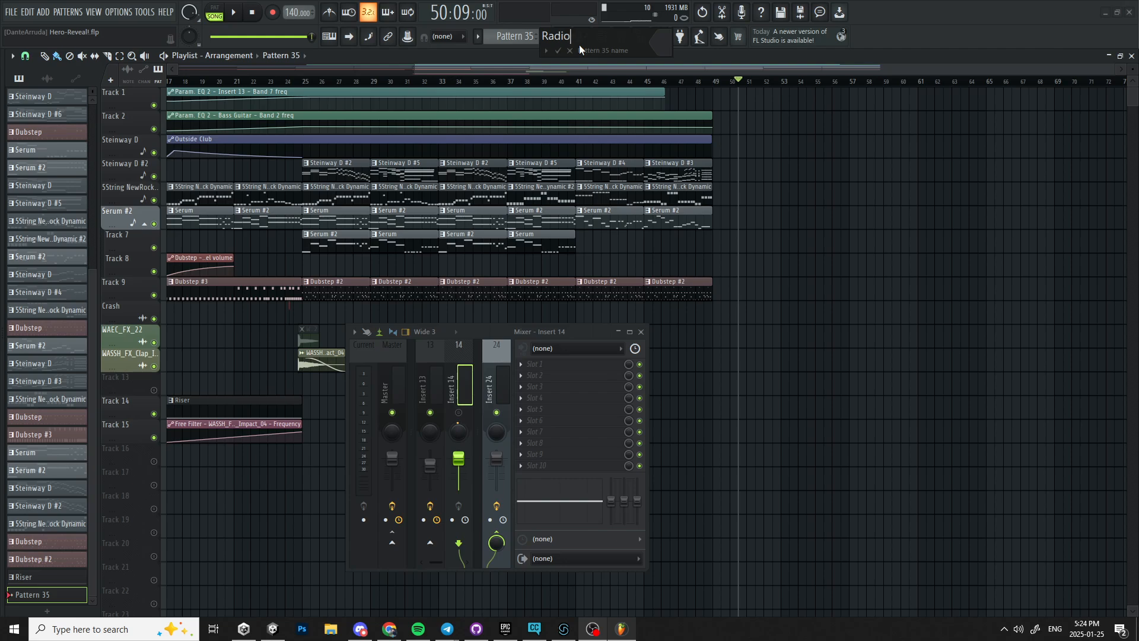
pyautogui.press('Return')
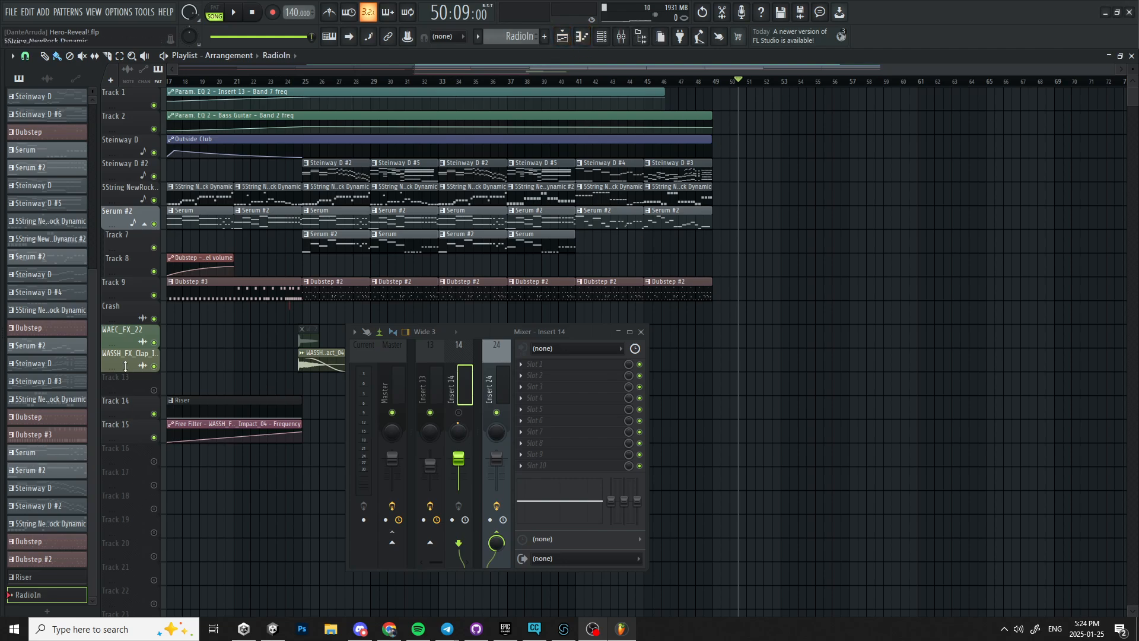
pyautogui.moveTo(28, 595); pyautogui.dragTo(929, 244)
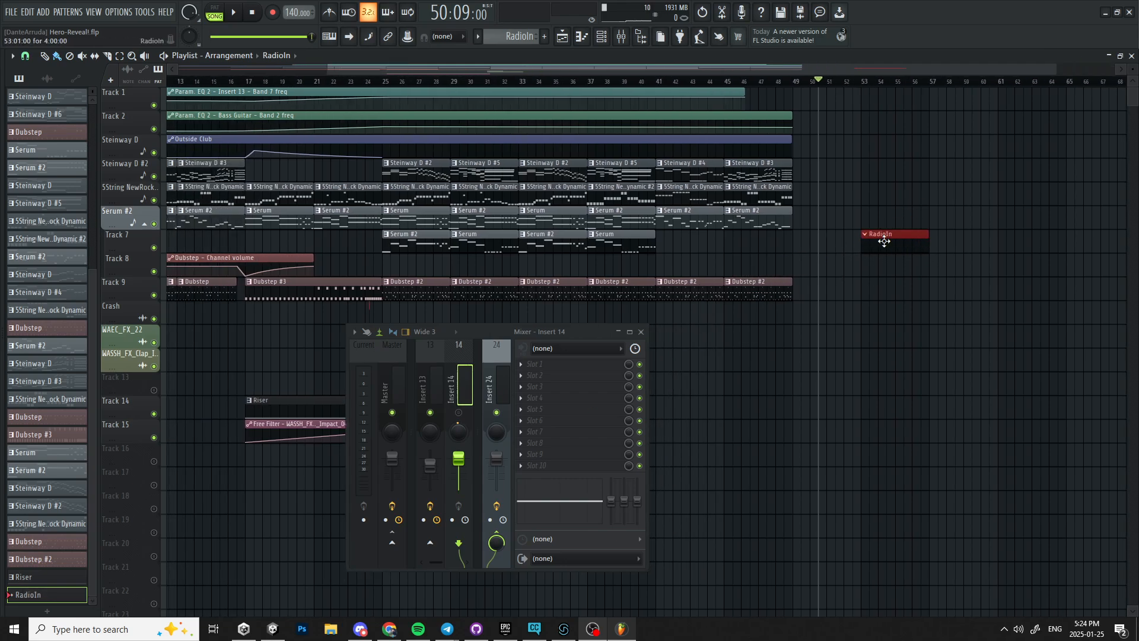
# Move the playhead to bar 53 and open the Serum #3 instrument from the RadioIn clip.
pyautogui.doubleClick(885, 242)
pyautogui.moveTo(819, 80); pyautogui.dragTo(852, 79)
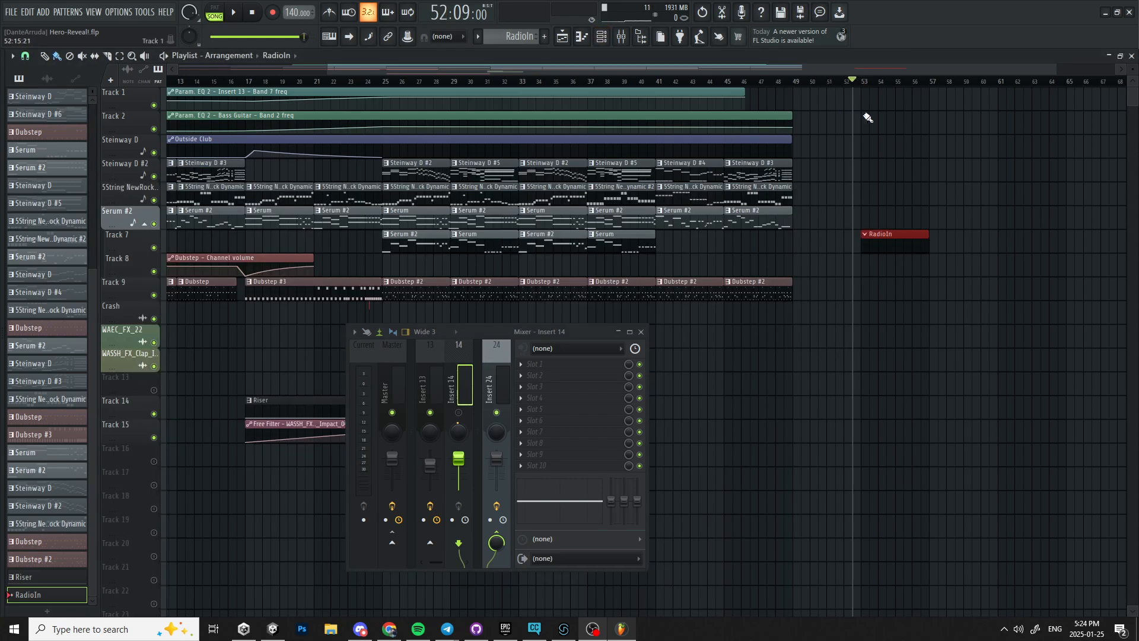
pyautogui.doubleClick(890, 243)
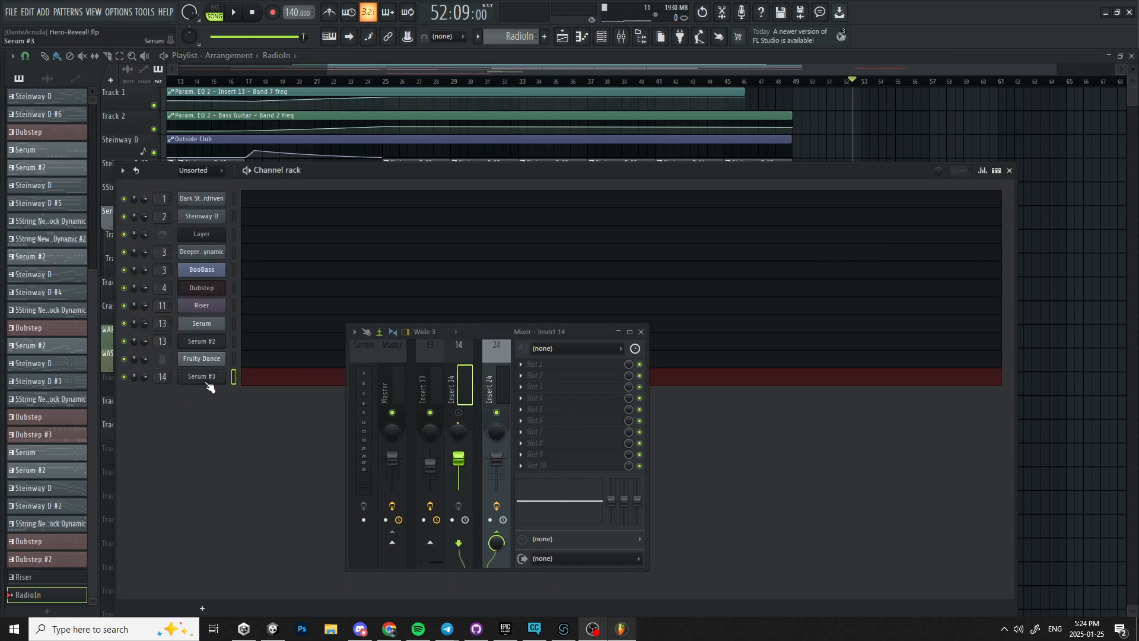
pyautogui.click(205, 377)
pyautogui.moveTo(772, 159); pyautogui.dragTo(623, 81)
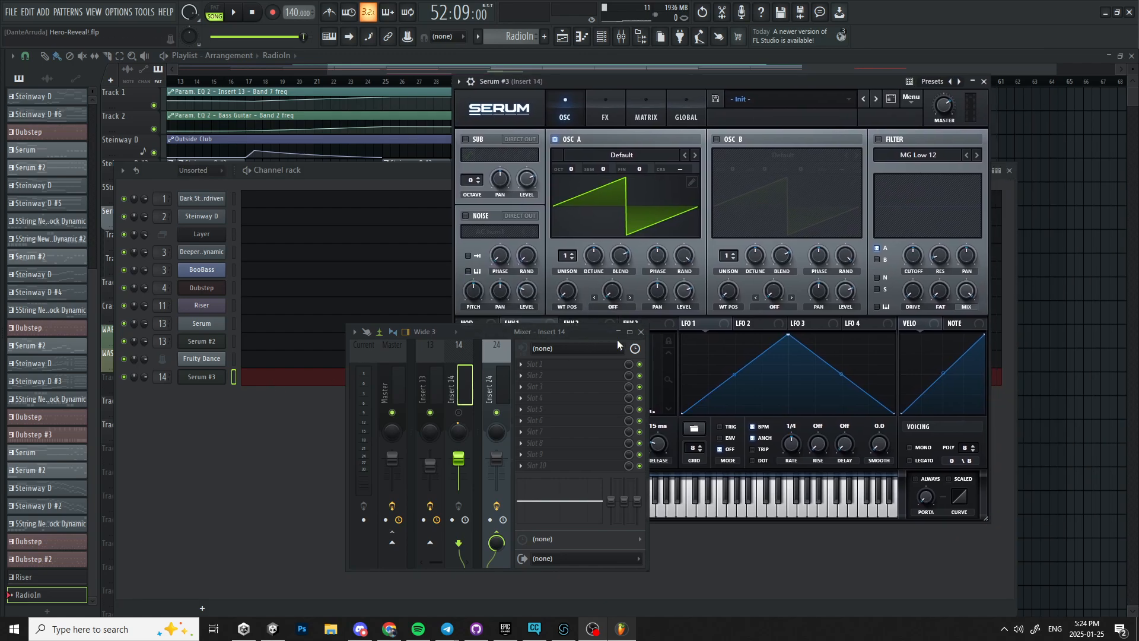
# Minimize the mixer and enable the noise oscillator in Serum.
pyautogui.click(619, 332)
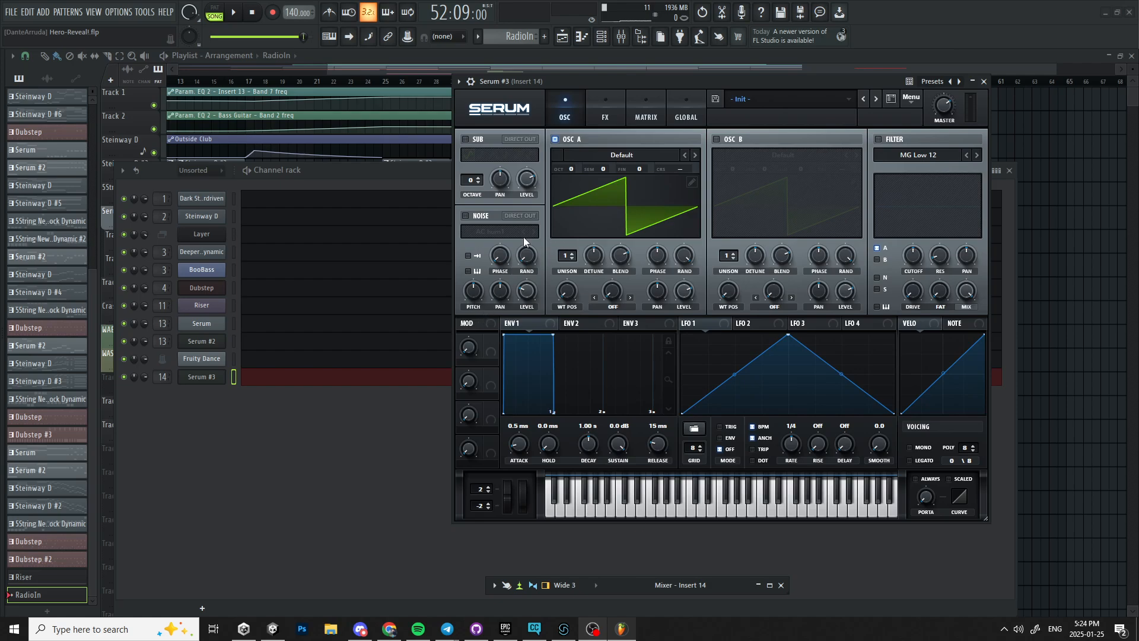
pyautogui.click(466, 216)
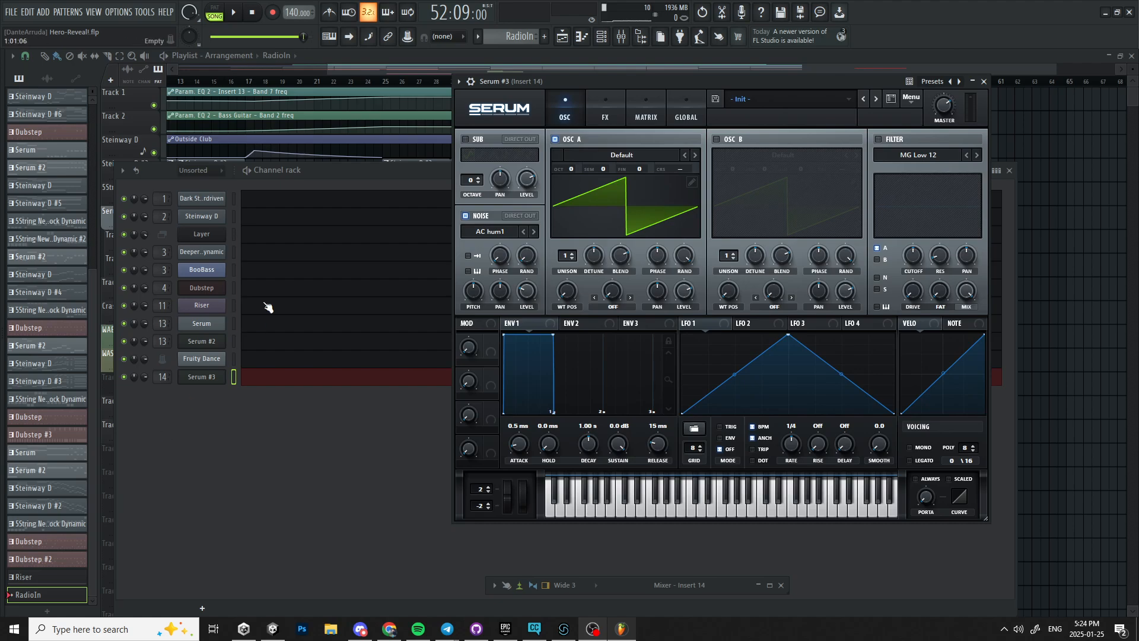
pyautogui.scroll(5, 64, 371)
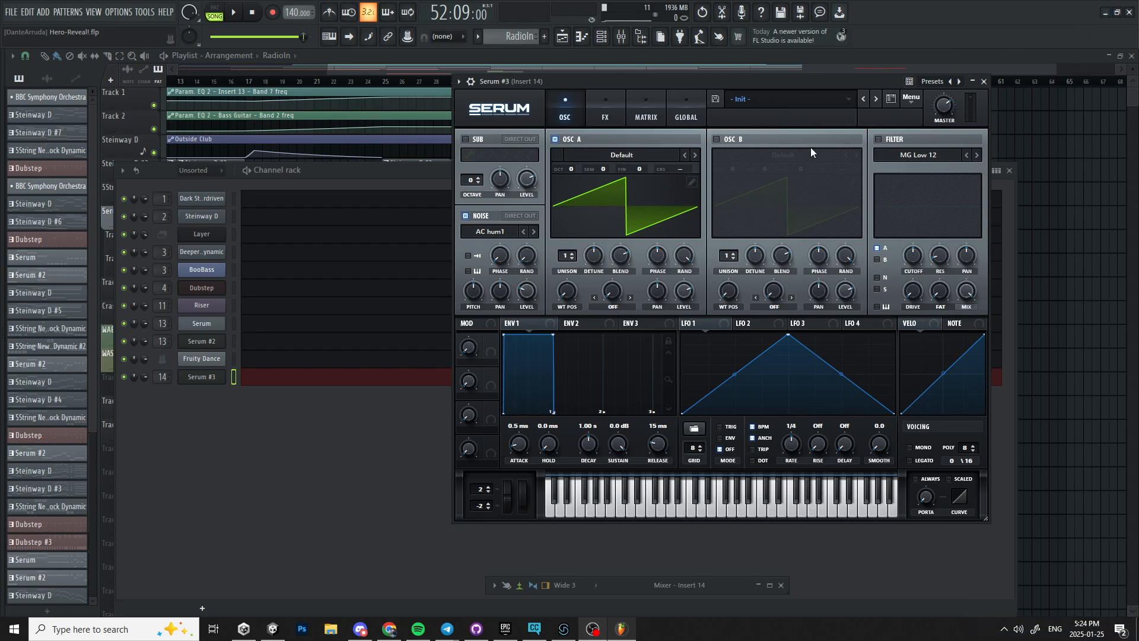
# Switch to the browser and search the web in a new tab for radio in sound.
pyautogui.click(387, 632)
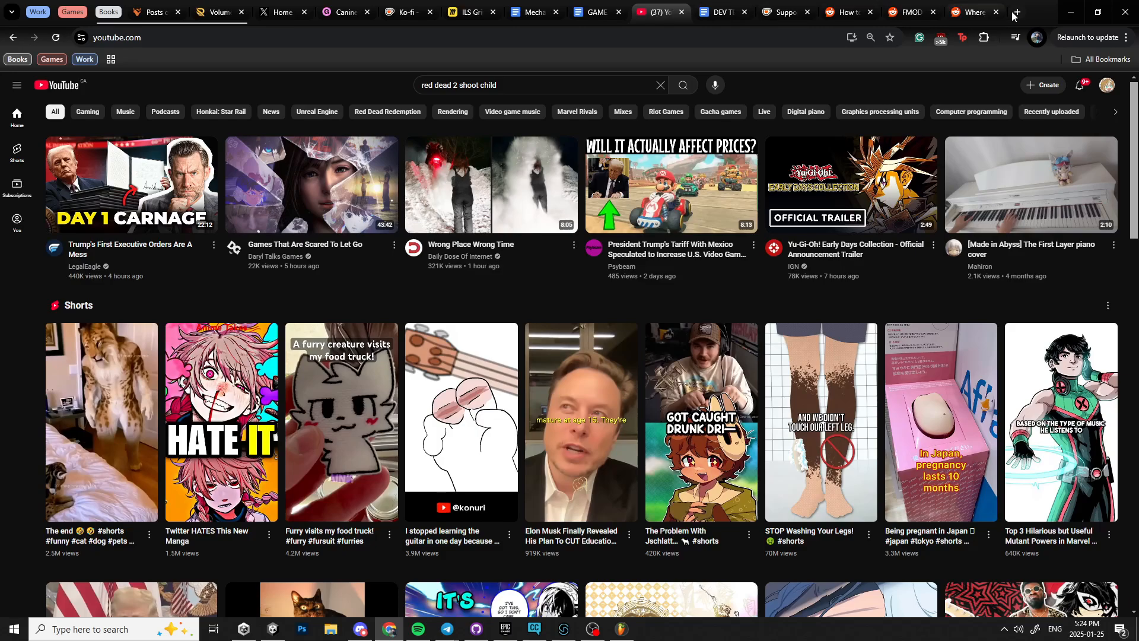
pyautogui.click(973, 11)
pyautogui.click(781, 37)
pyautogui.press('BackSpace')
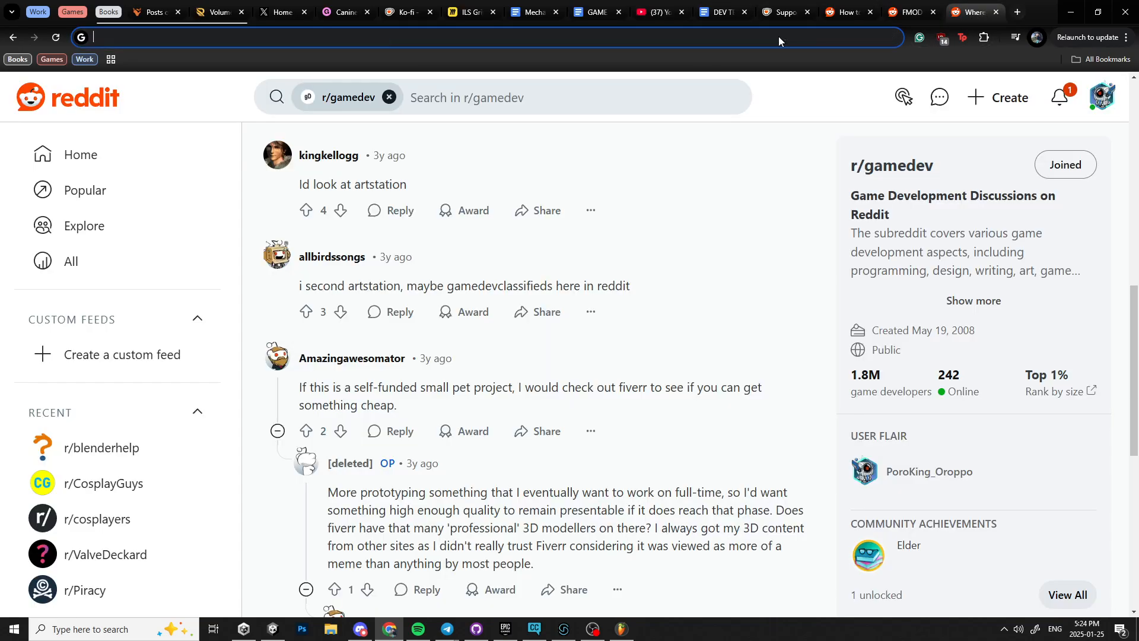
pyautogui.write('radio in soiu')
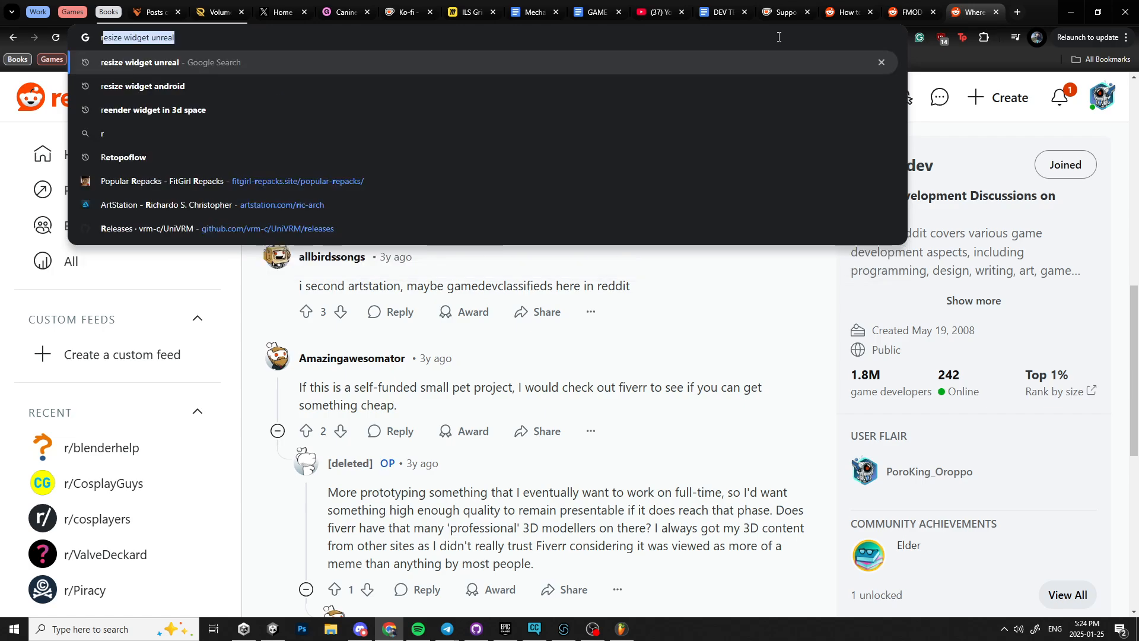
pyautogui.press('BackSpace')
pyautogui.press('BackSpace')
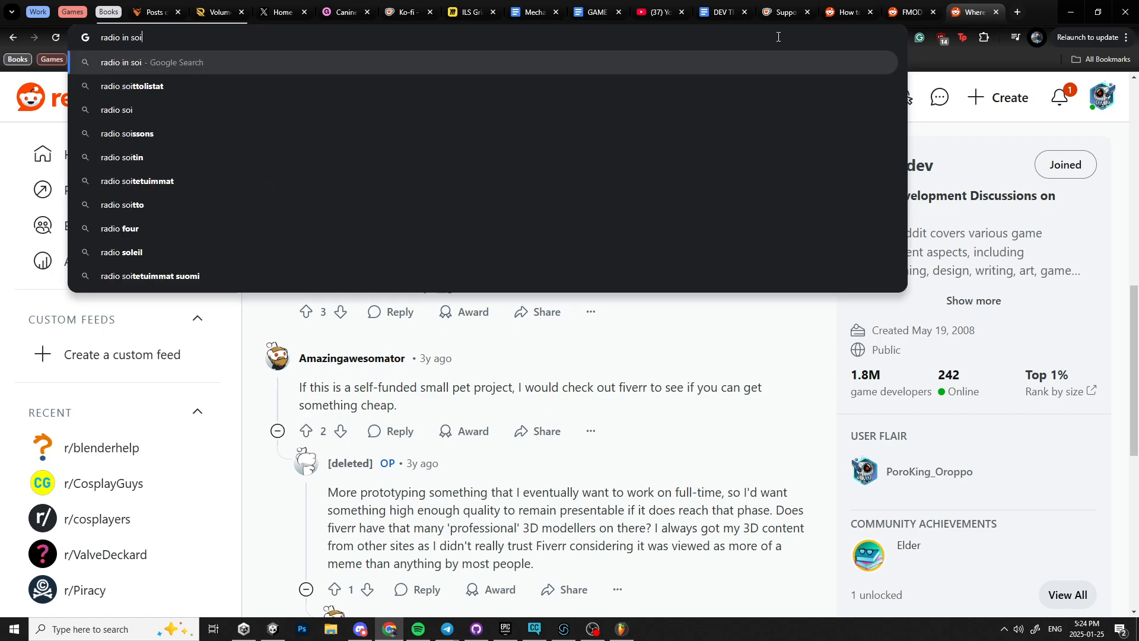
pyautogui.write('und')
pyautogui.press('Return')
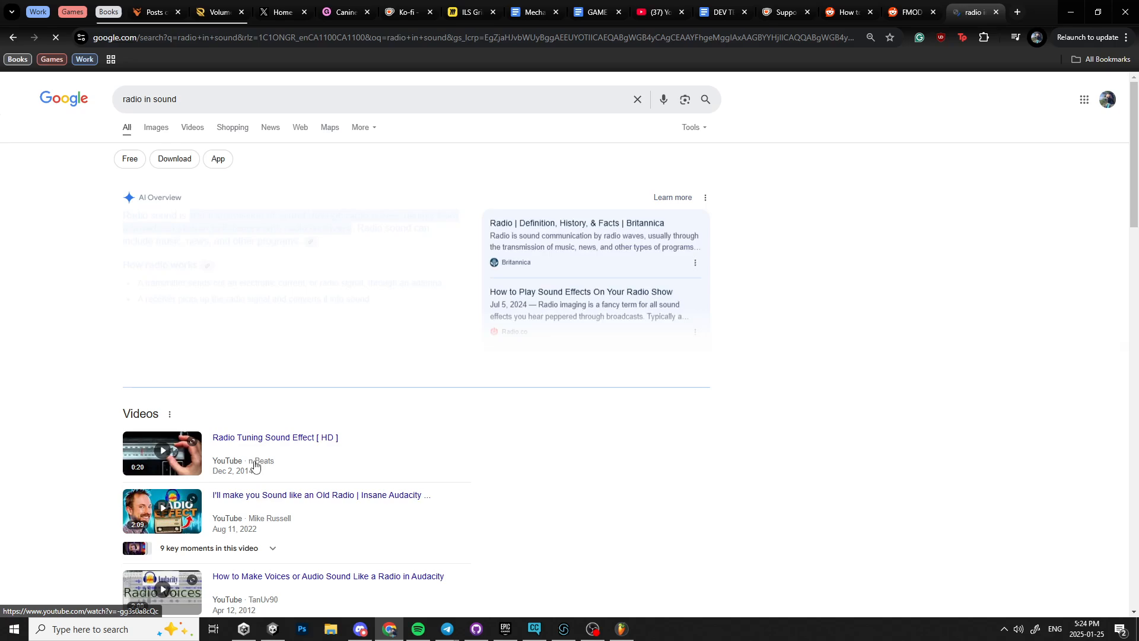
# Open the Pixabay free radio sound effects page from the search results.
pyautogui.scroll(-10, 308, 464)
pyautogui.scroll(-2, 329, 492)
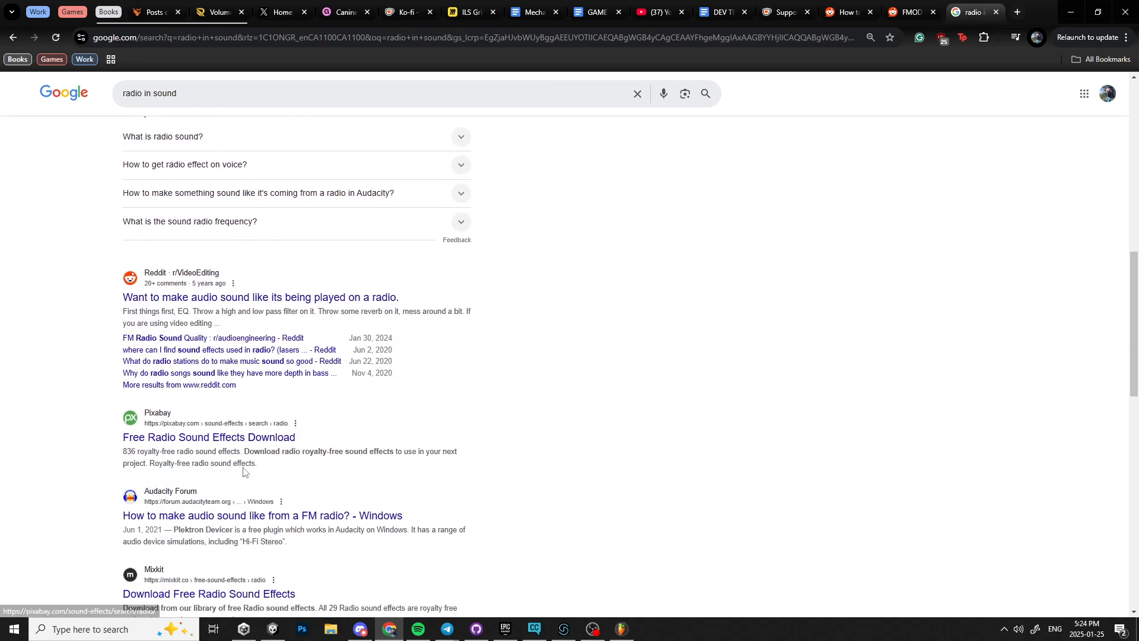
pyautogui.click(261, 425)
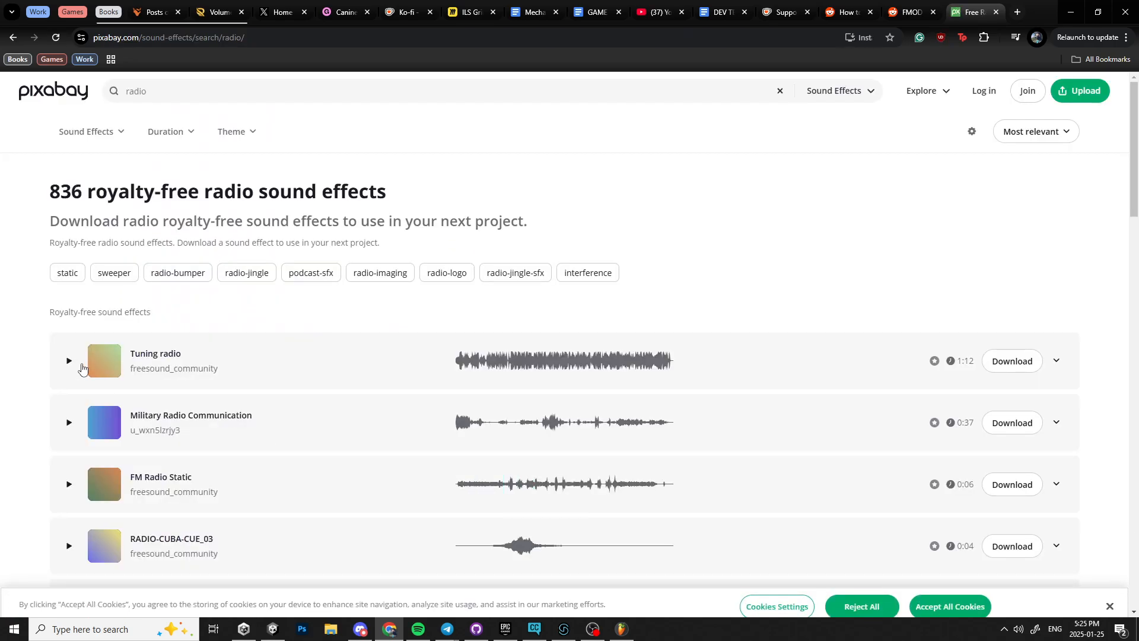
# Preview several radio sound effects in the Pixabay list.
pyautogui.click(72, 373)
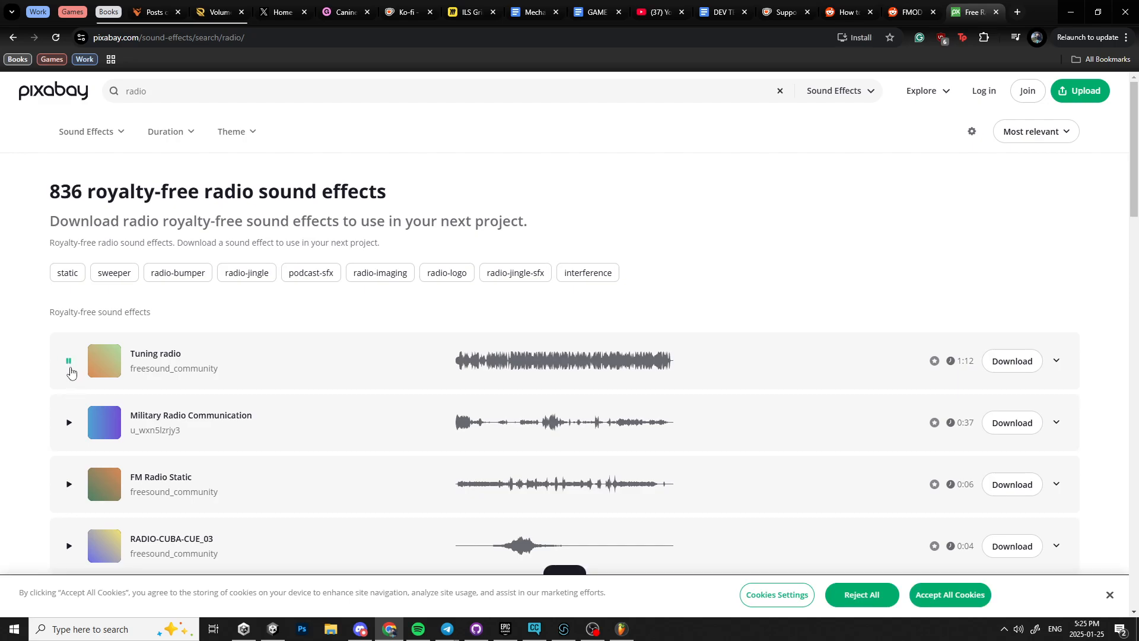
pyautogui.click(71, 484)
pyautogui.scroll(-6, 65, 551)
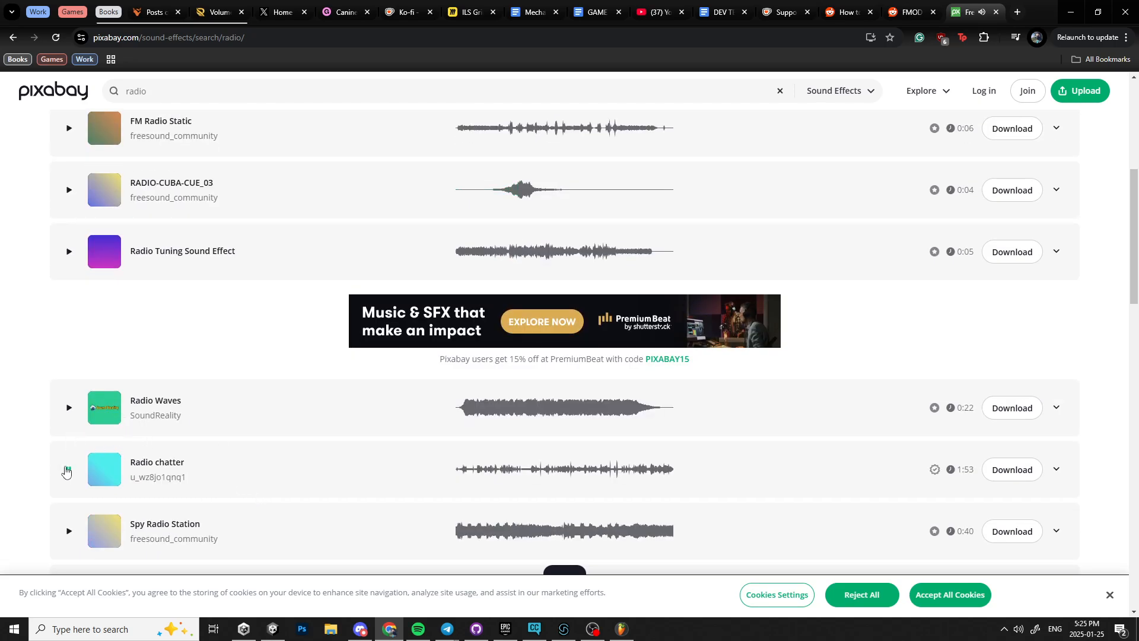
pyautogui.scroll(-7, 254, 476)
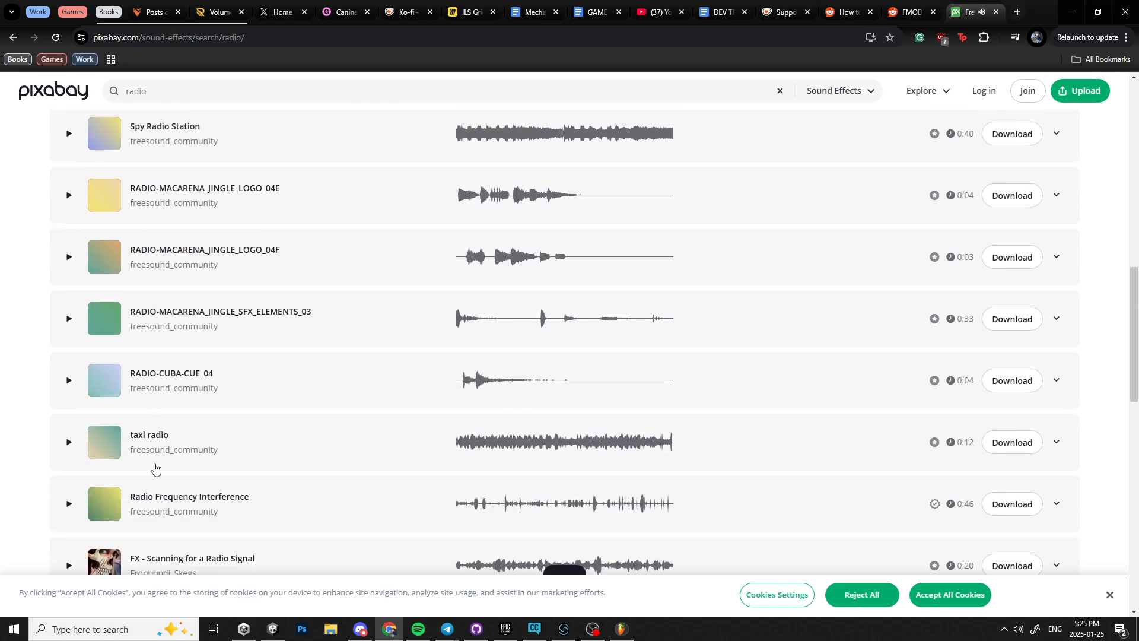
pyautogui.click(73, 369)
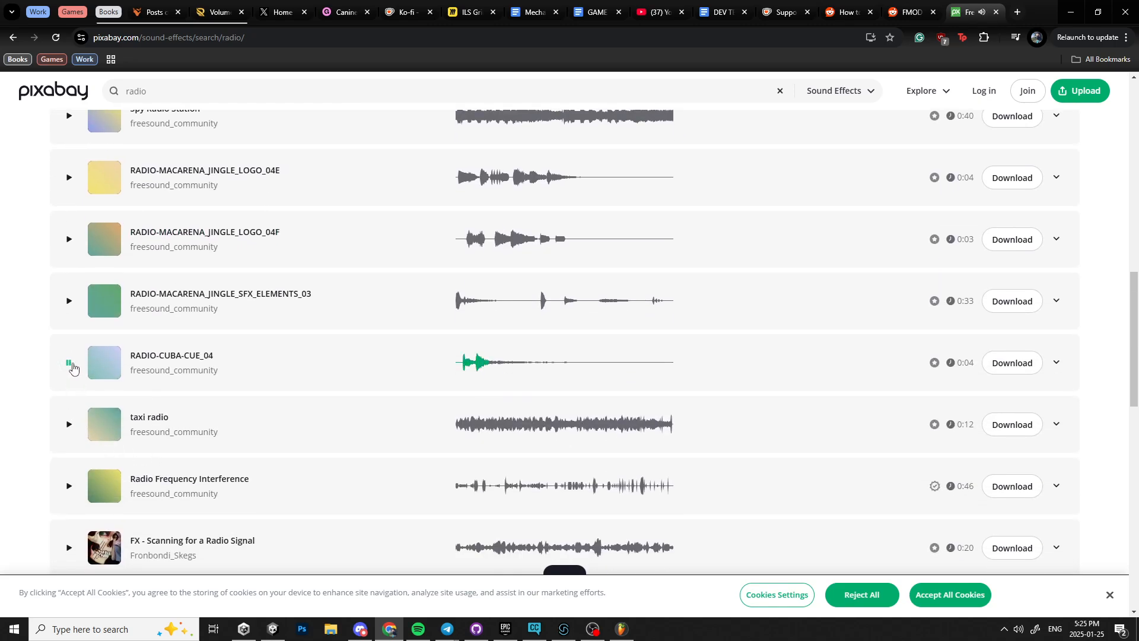
pyautogui.scroll(-2, 335, 439)
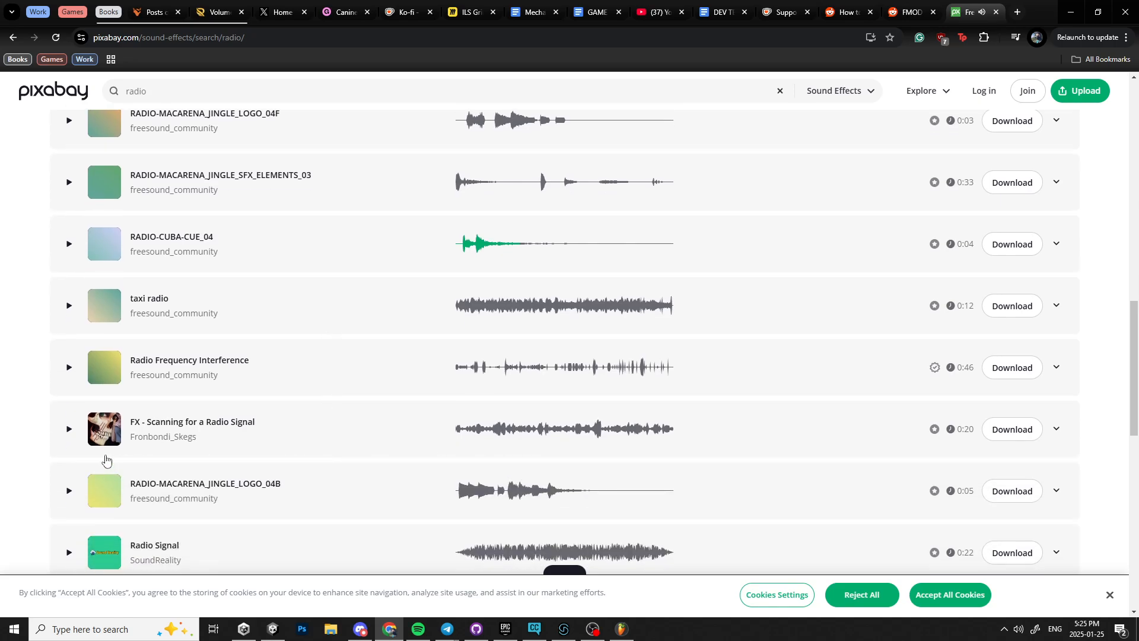
pyautogui.scroll(12, 210, 461)
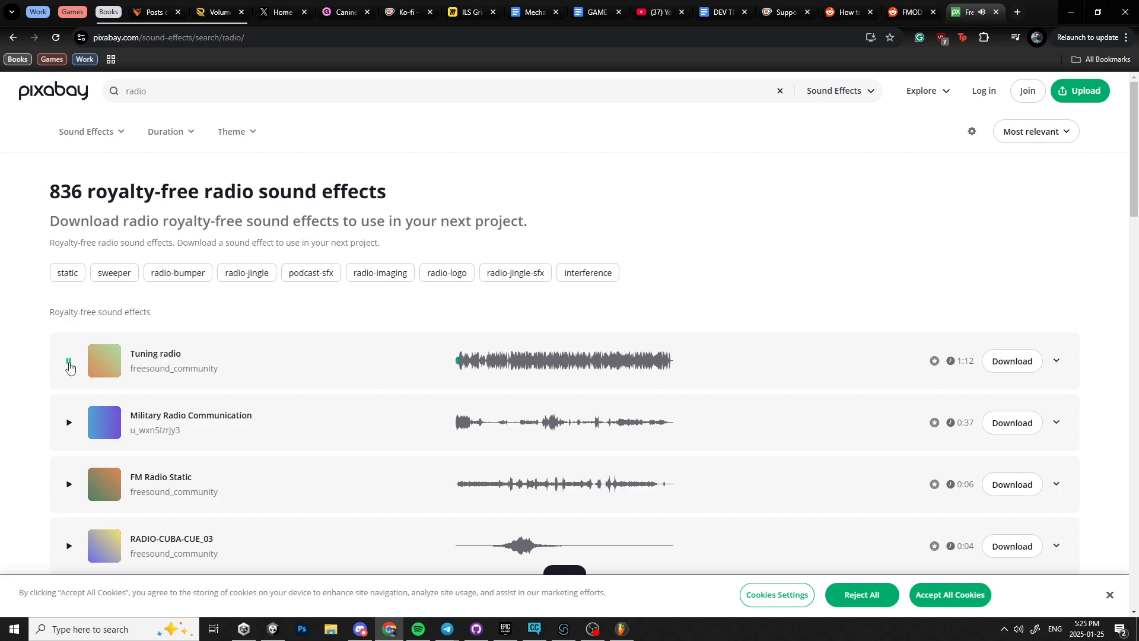
# Download the Tuning radio sound effect as tuning-radio-7150.mp3 to the Desktop.
pyautogui.click(997, 361)
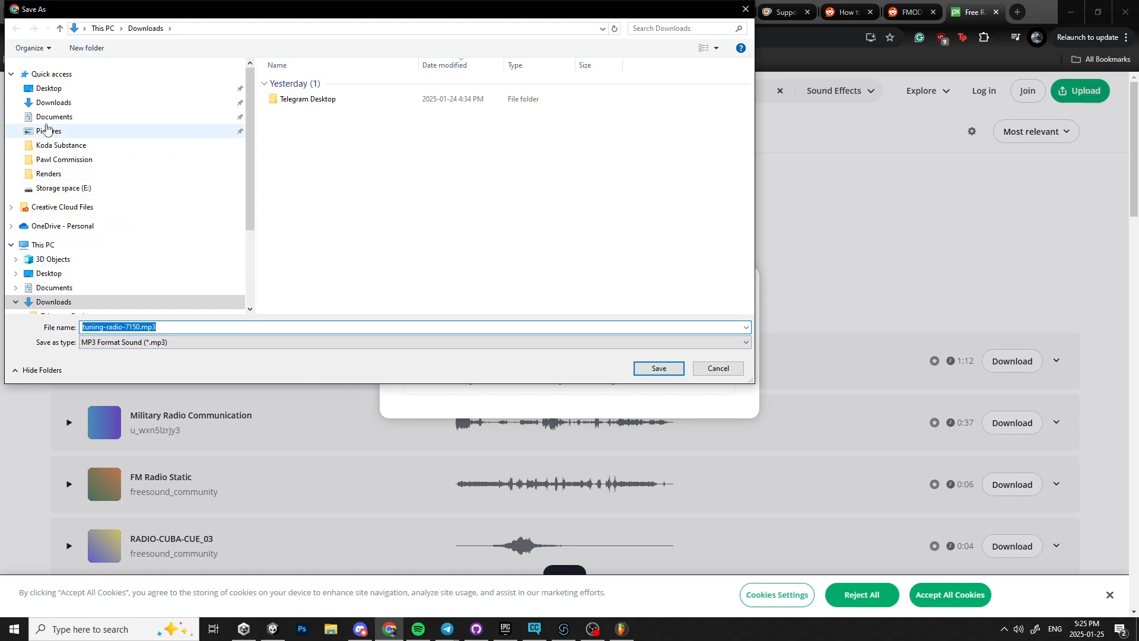
pyautogui.click(49, 88)
pyautogui.click(657, 368)
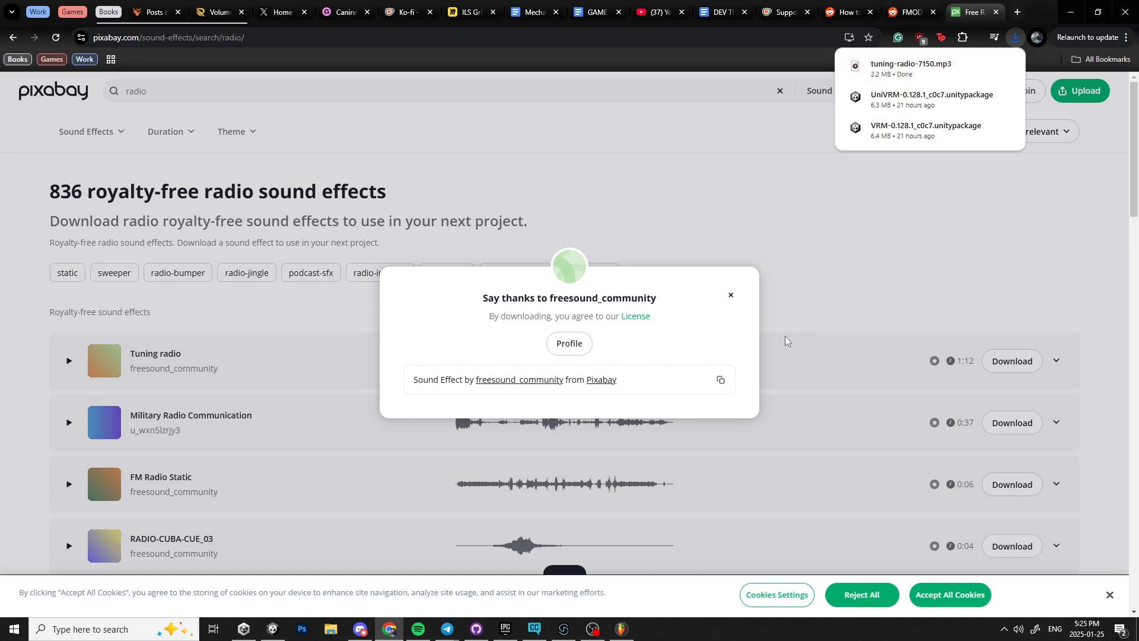
# Switch to FMOD and import tuning-radio-7150.mp3 from File Explorer into the project's assets.
pyautogui.click(564, 629)
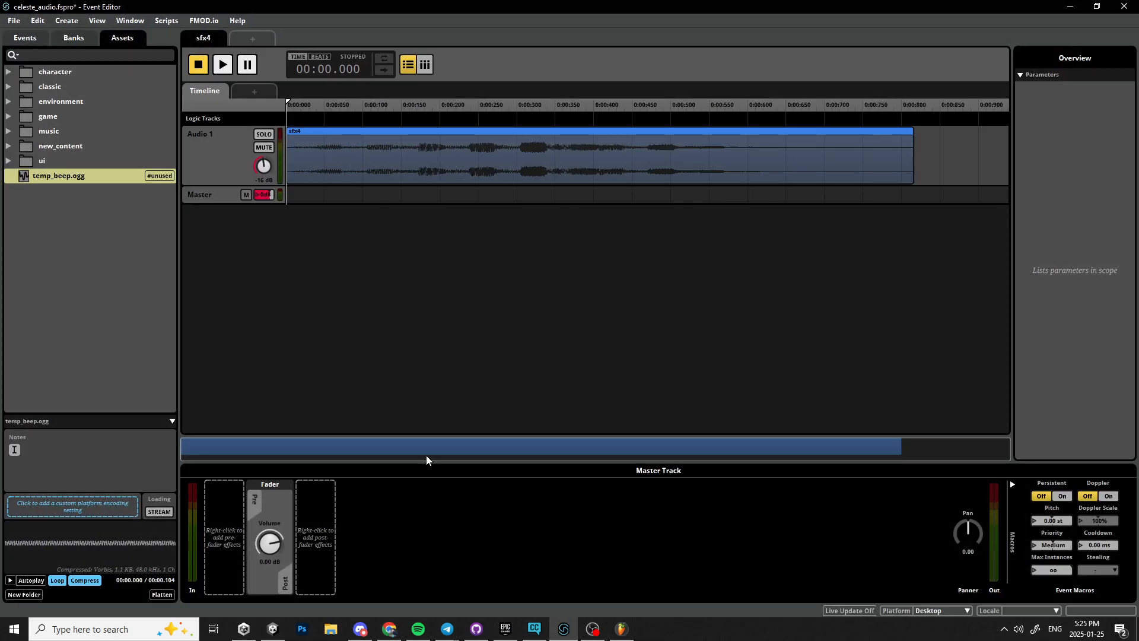
pyautogui.click(331, 629)
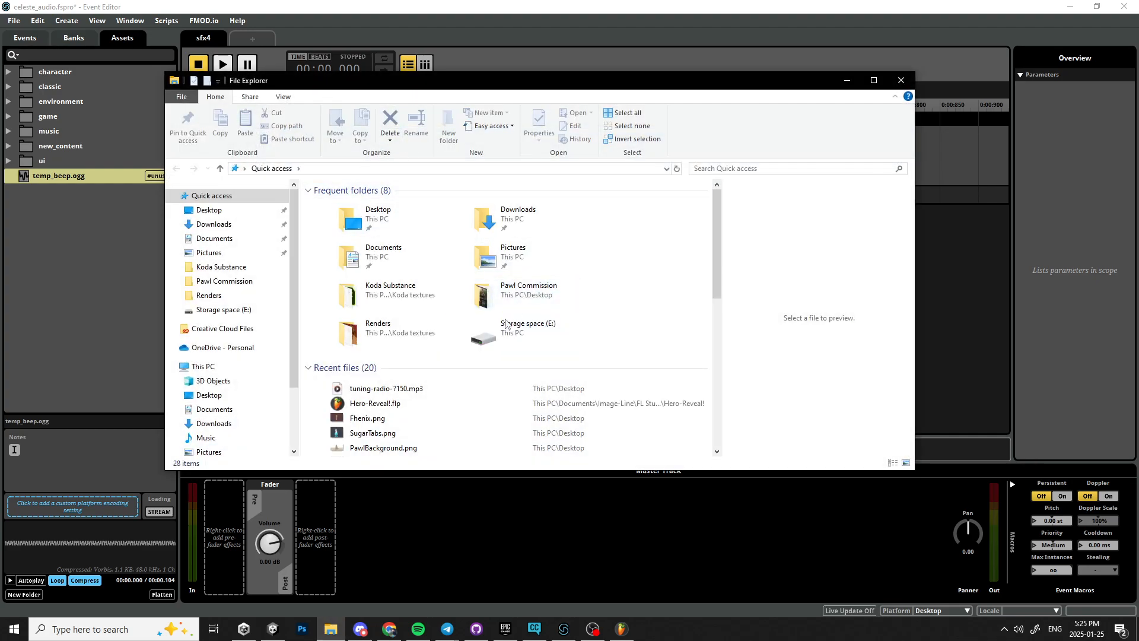
pyautogui.scroll(-1, 504, 324)
pyautogui.click(356, 345)
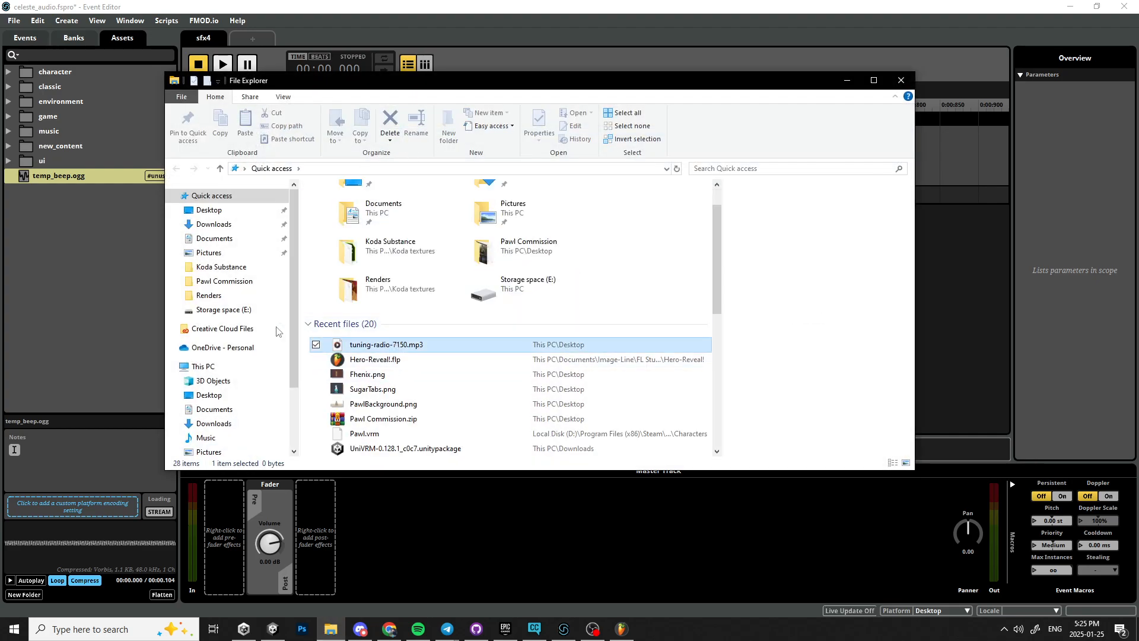
pyautogui.moveTo(276, 331); pyautogui.dragTo(47, 238)
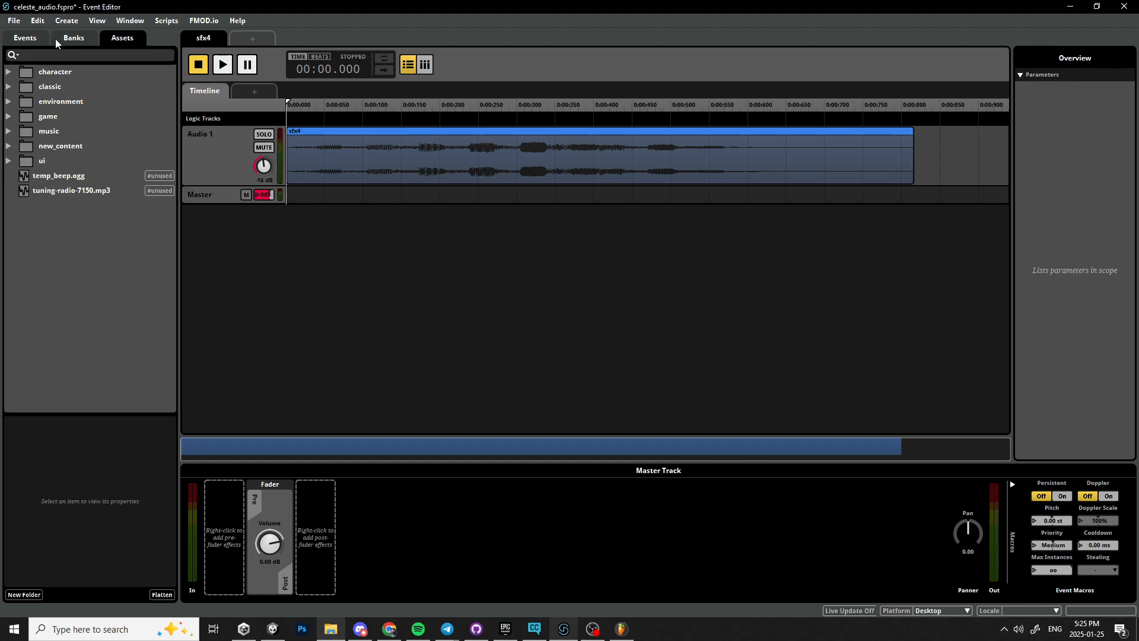
# Create a new event named Radio In in the Events browser.
pyautogui.click(33, 39)
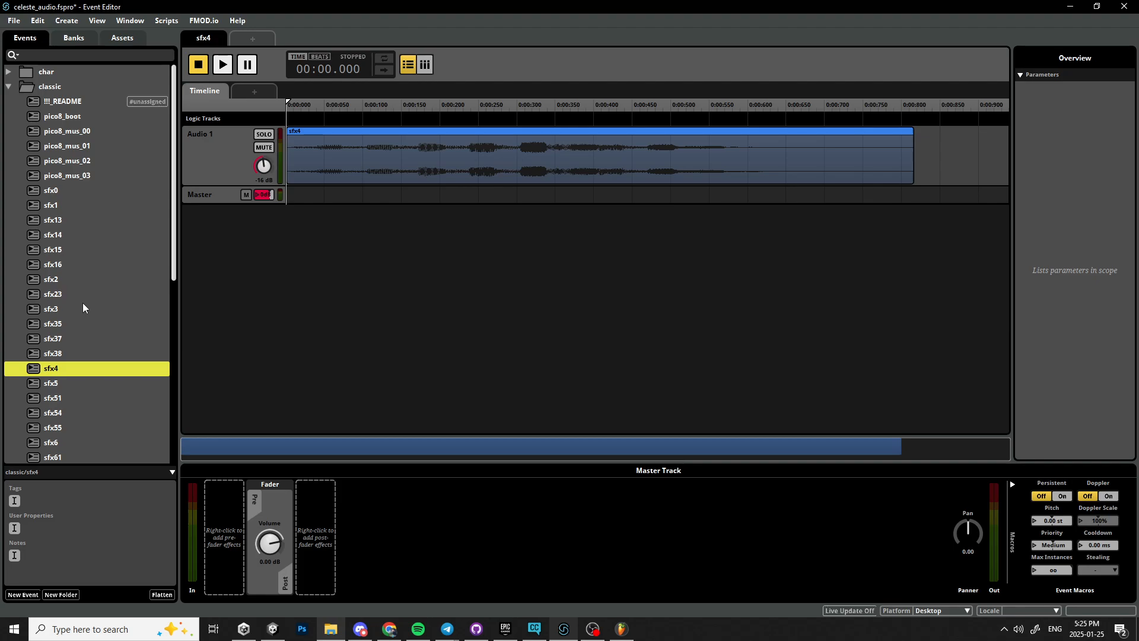
pyautogui.click(9, 87)
pyautogui.rightClick(76, 398)
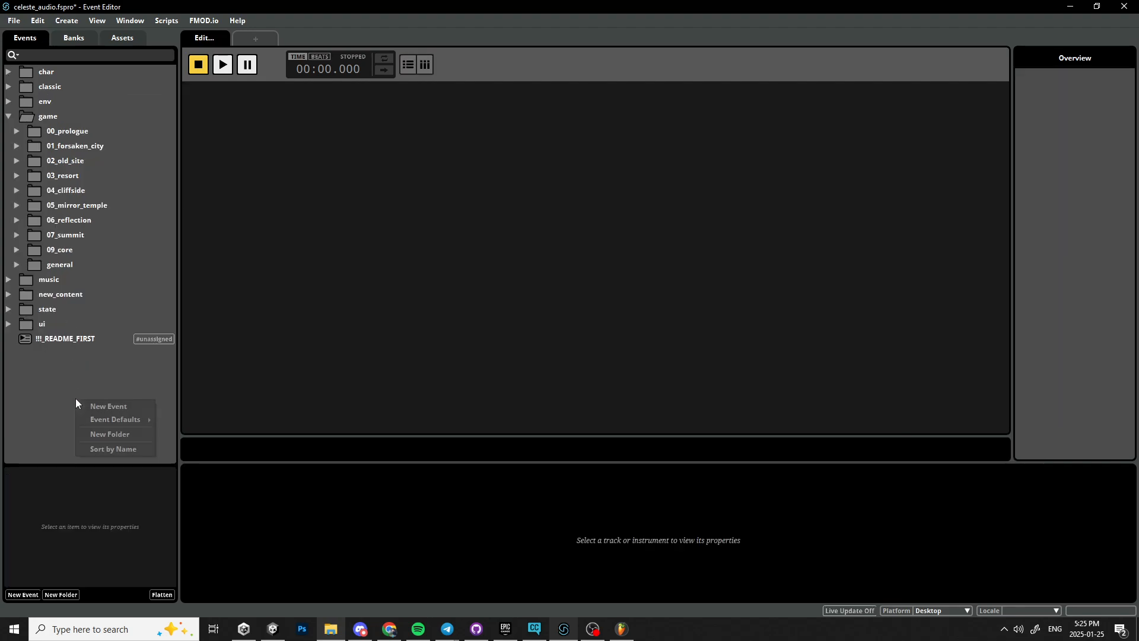
pyautogui.click(92, 405)
pyautogui.press('BackSpace')
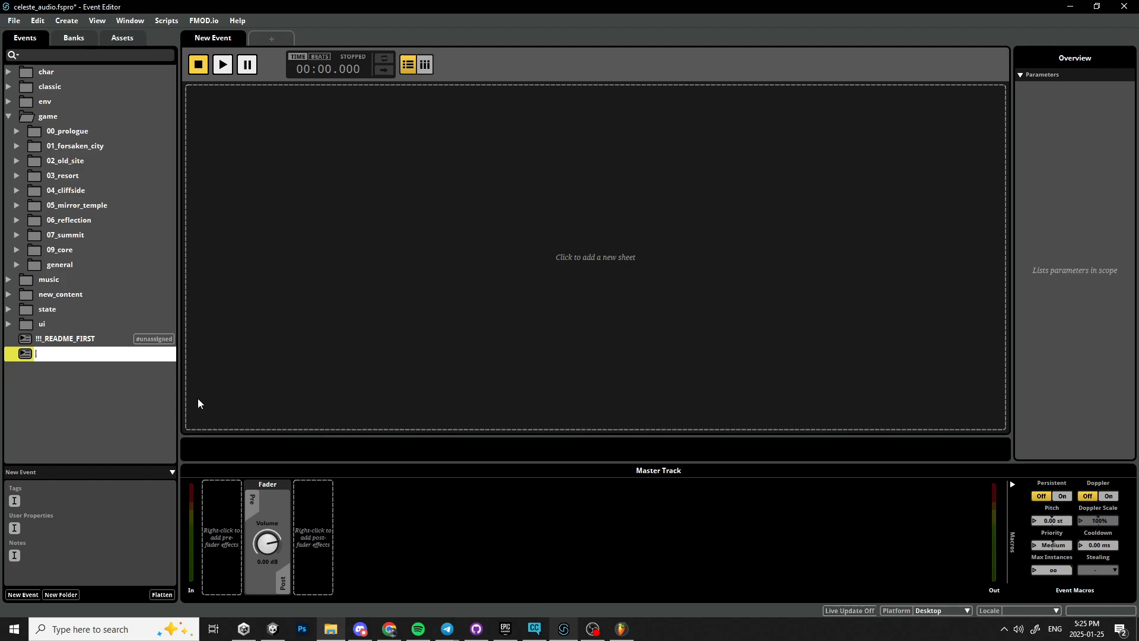
pyautogui.write('Radio 1')
pyautogui.write('n')
pyautogui.press('Return')
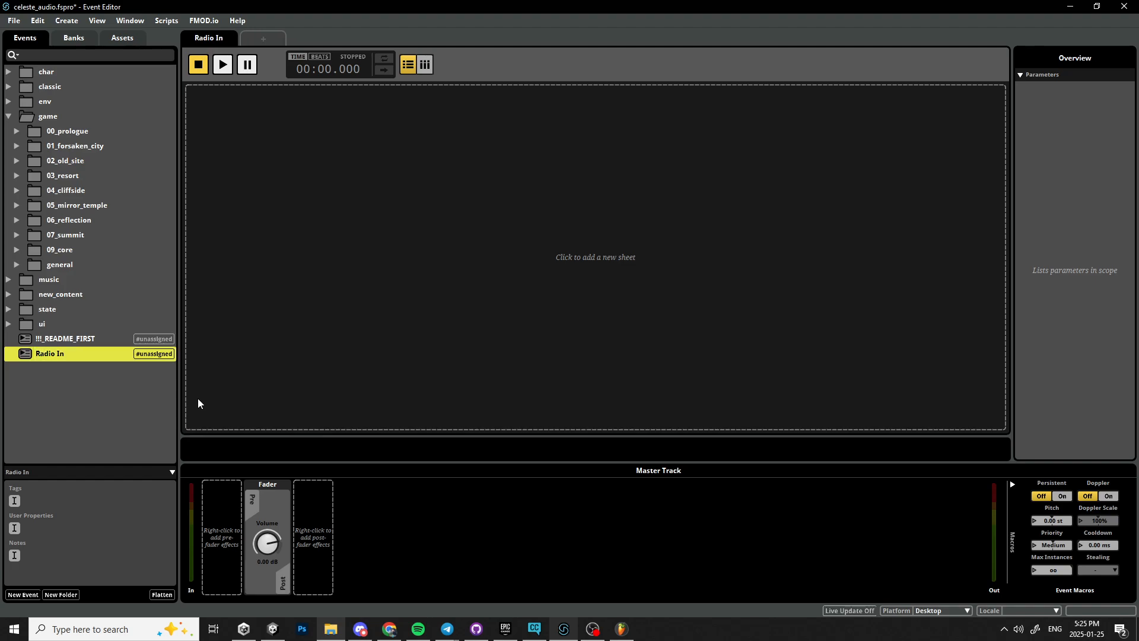
# Add a timeline sheet to the Radio In event and add an audio track to it.
pyautogui.click(397, 197)
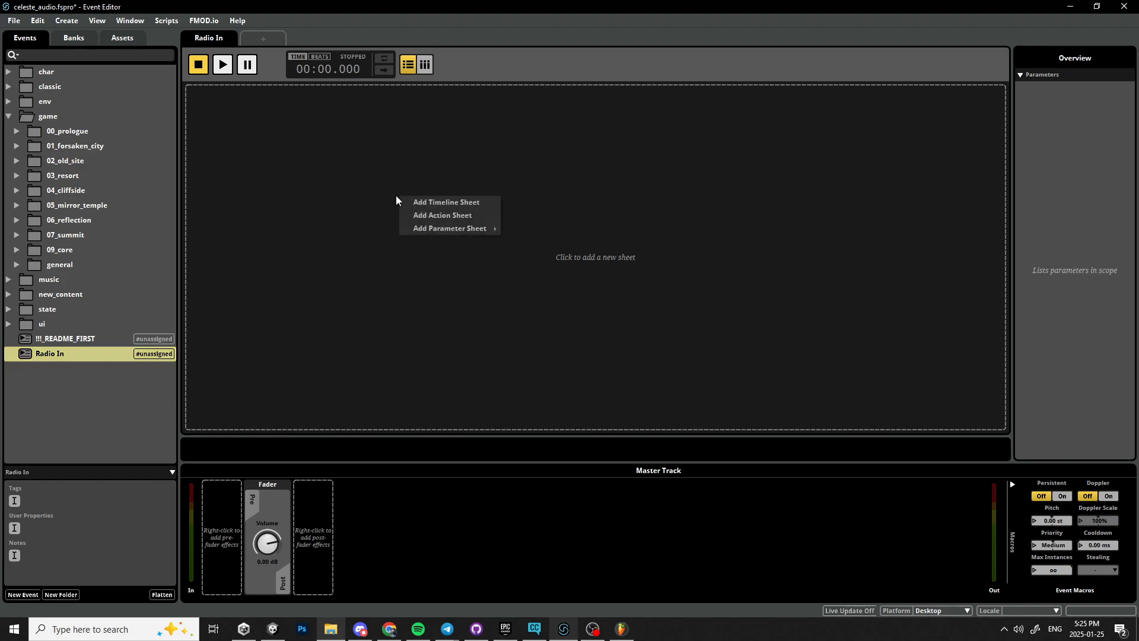
pyautogui.click(437, 203)
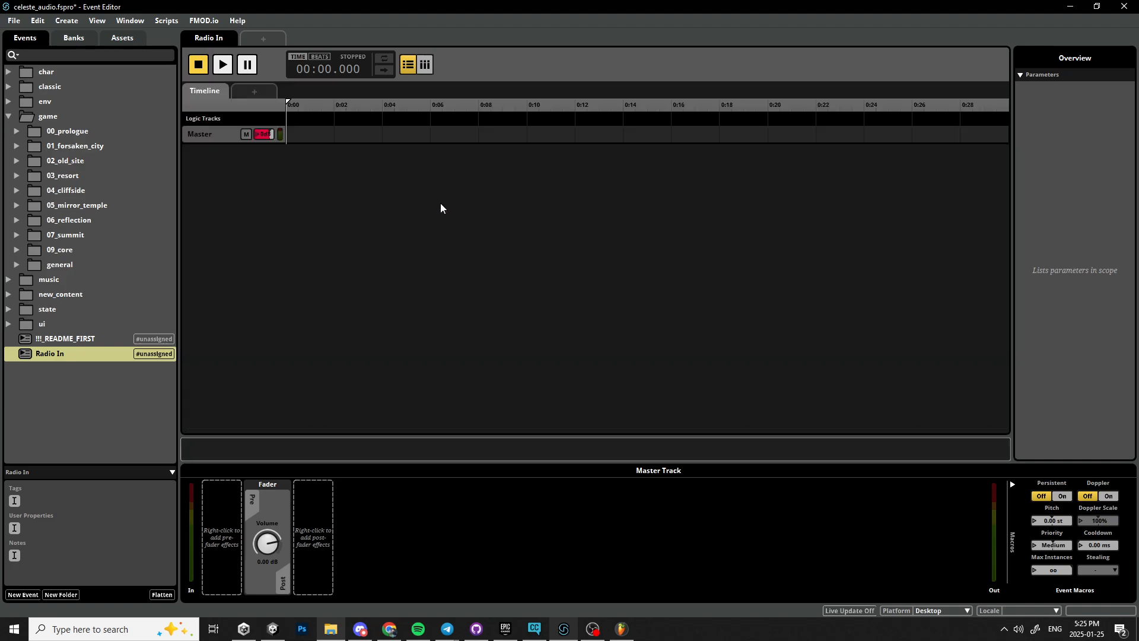
pyautogui.rightClick(229, 135)
pyautogui.click(261, 145)
pyautogui.click(228, 155)
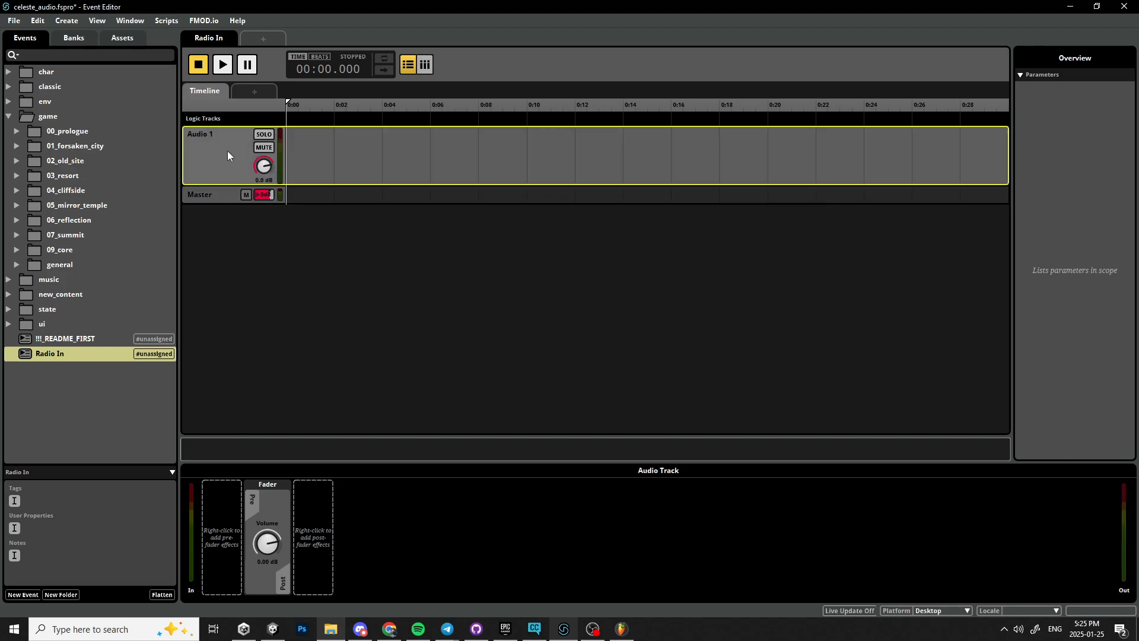
# Place tuning-radio-7150.mp3 from the assets onto the audio track at the timeline start and preview it.
pyautogui.click(123, 39)
pyautogui.moveTo(57, 190); pyautogui.dragTo(394, 169)
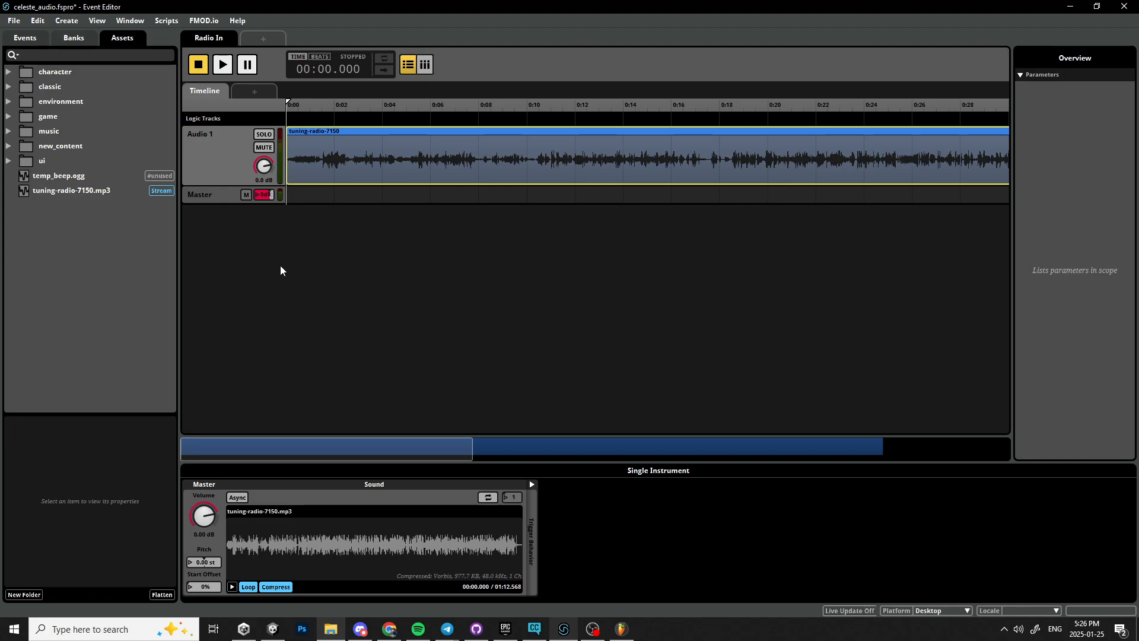
pyautogui.press('space')
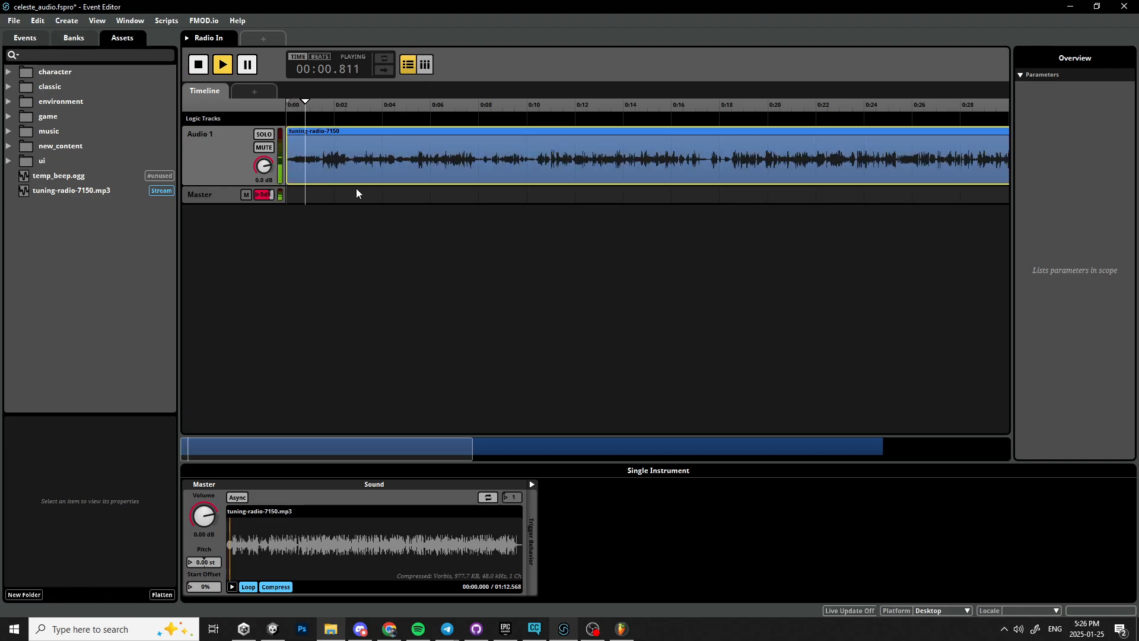
pyautogui.press('space')
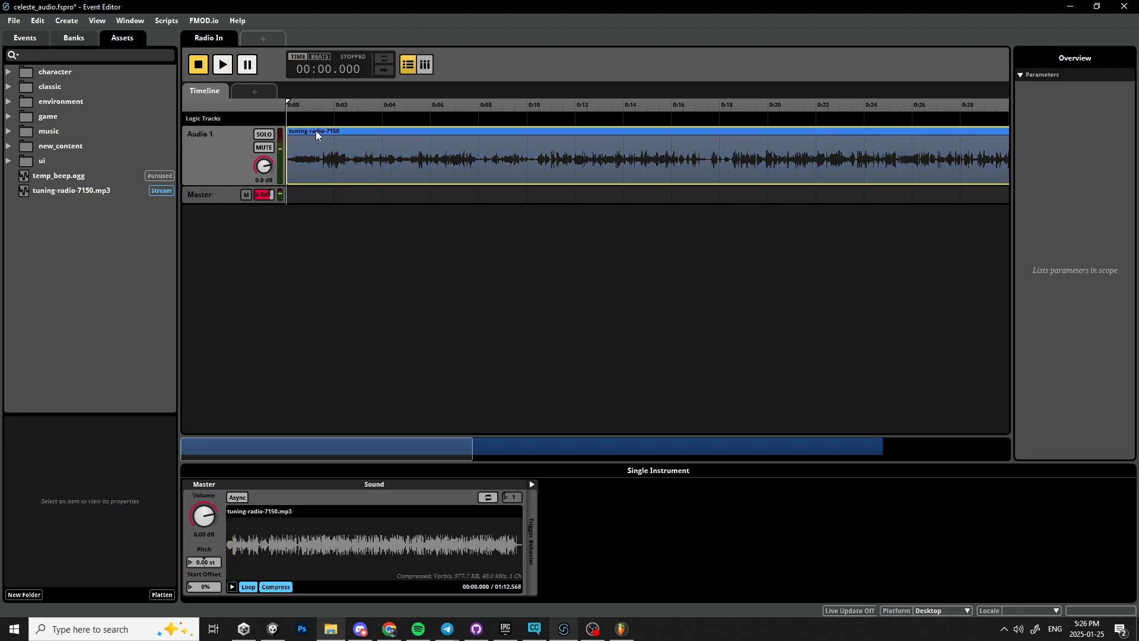
# Split the sound clip at about 2 seconds.
pyautogui.rightClick(348, 131)
pyautogui.click(315, 228)
pyautogui.click(324, 226)
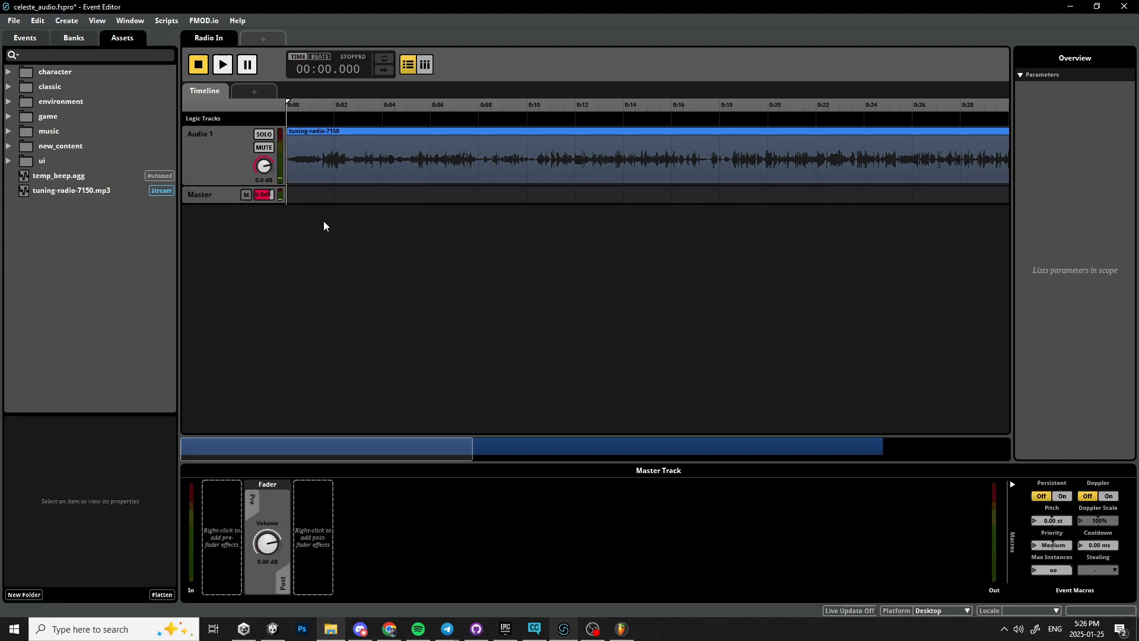
pyautogui.click(354, 150)
pyautogui.rightClick(354, 149)
pyautogui.click(289, 104)
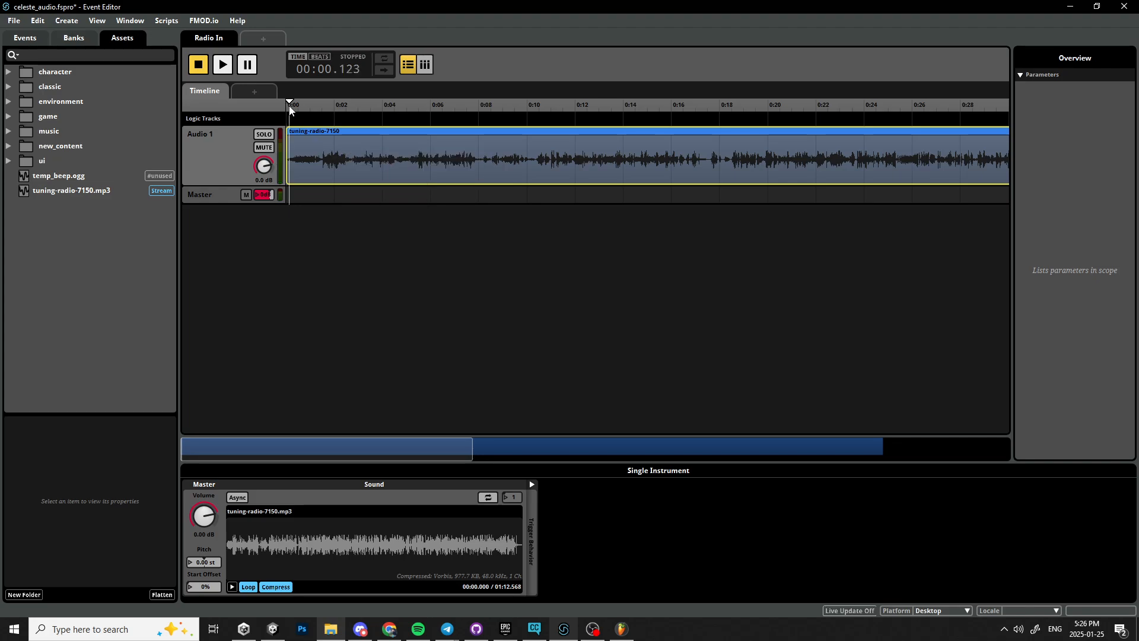
pyautogui.moveTo(290, 106); pyautogui.dragTo(337, 110)
pyautogui.rightClick(333, 147)
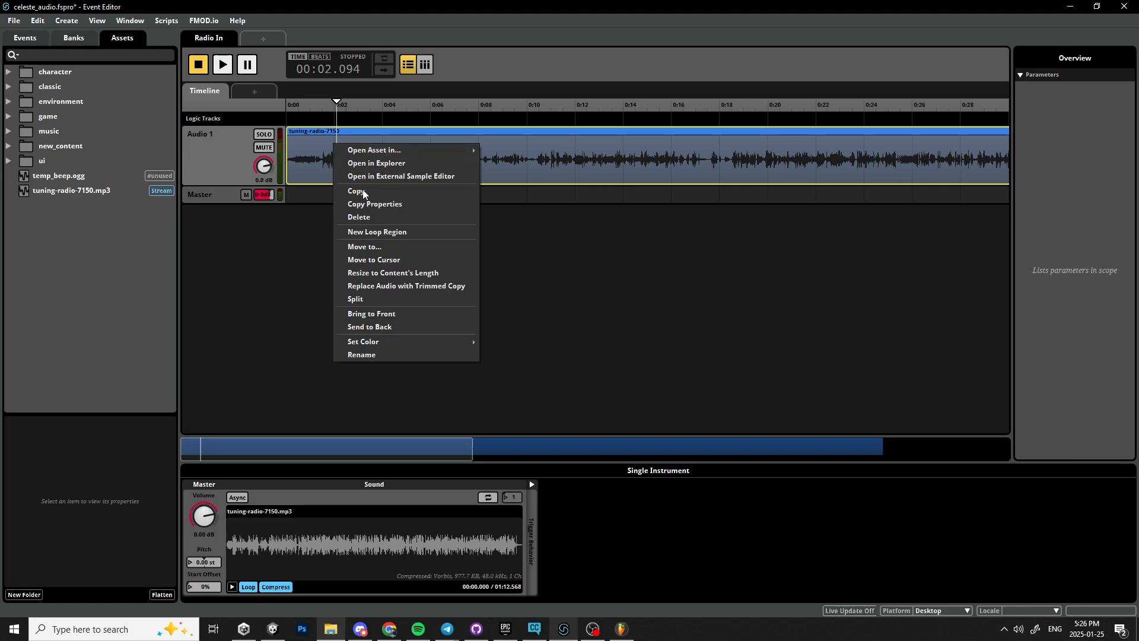
pyautogui.click(451, 299)
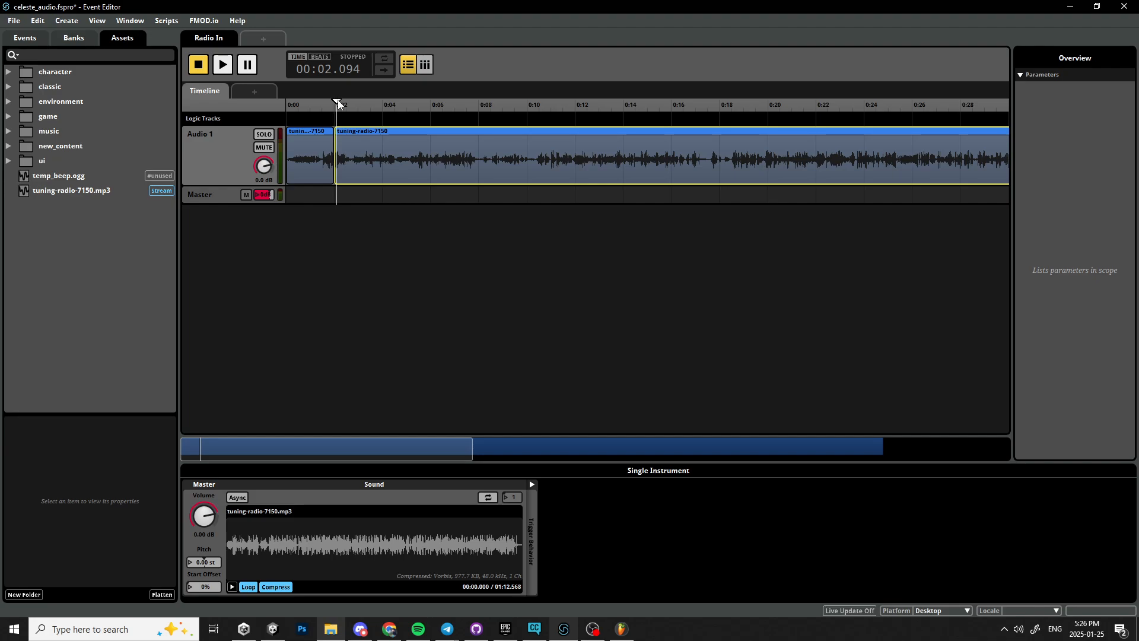
# Preview the event from the start and move the later clip piece to about 10 seconds.
pyautogui.moveTo(338, 105); pyautogui.dragTo(290, 106)
pyautogui.press('space')
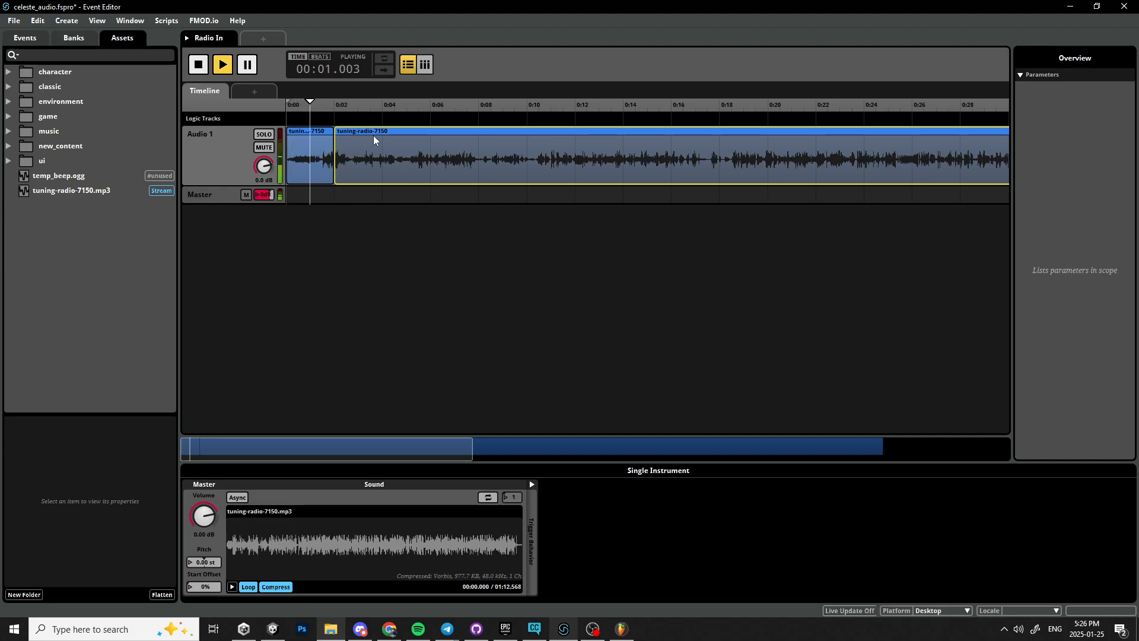
pyautogui.press('space')
pyautogui.moveTo(376, 140); pyautogui.dragTo(569, 140)
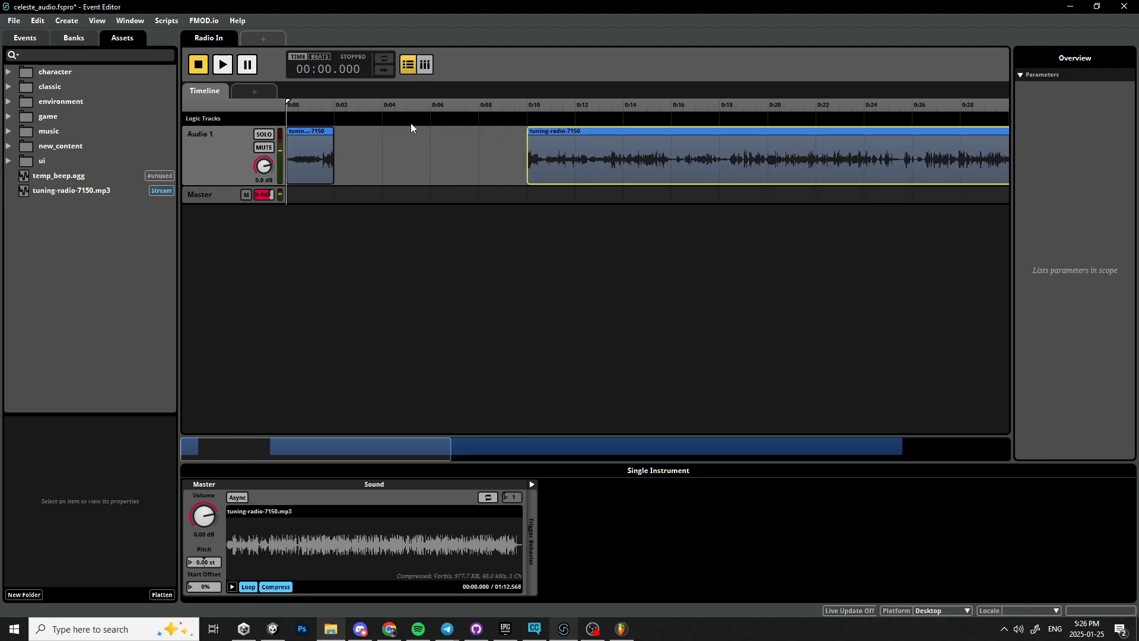
# Split the first clip piece again at about 1.4 seconds.
pyautogui.click(318, 110)
pyautogui.moveTo(318, 109); pyautogui.dragTo(320, 110)
pyautogui.rightClick(318, 139)
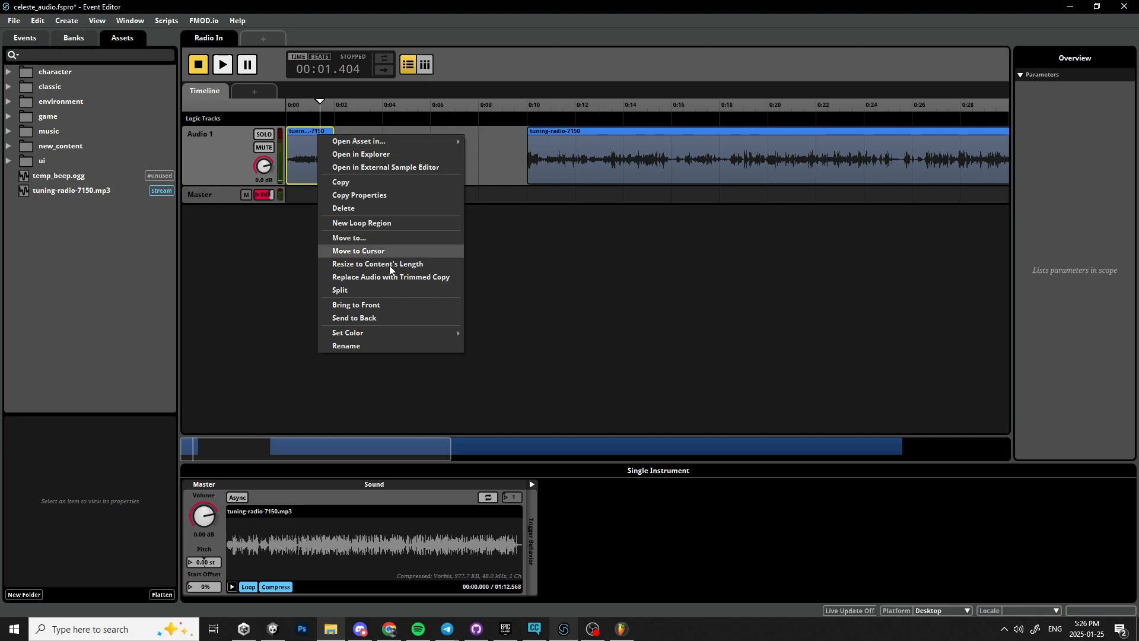
pyautogui.click(358, 288)
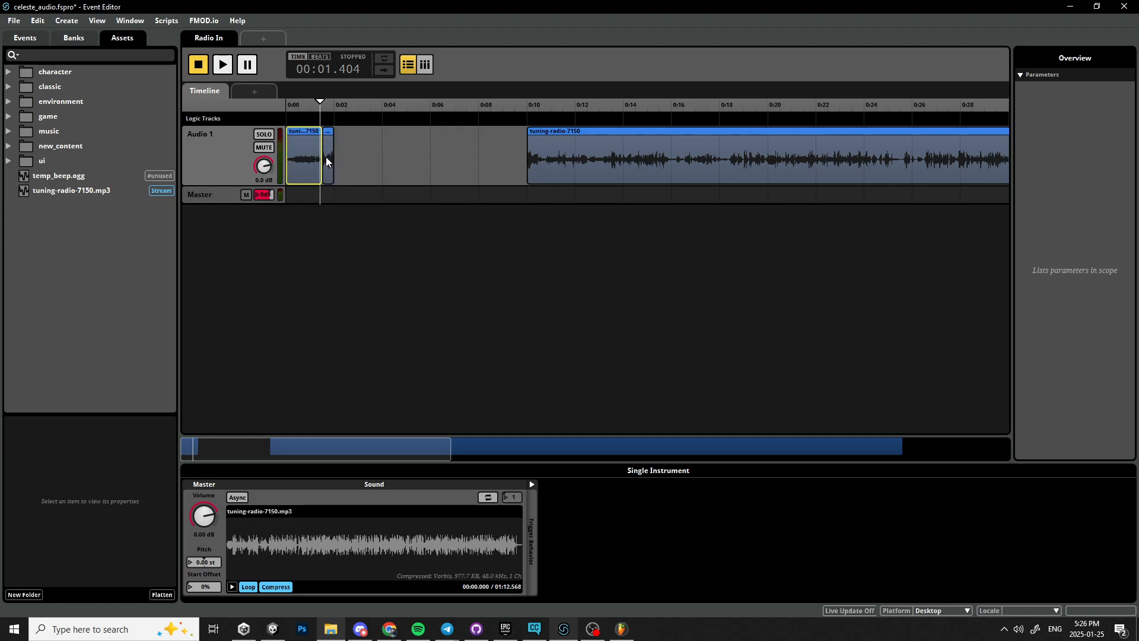
# Delete the first segment and move the short remaining clip to the timeline start.
pyautogui.press('Delete')
pyautogui.moveTo(327, 145); pyautogui.dragTo(281, 152)
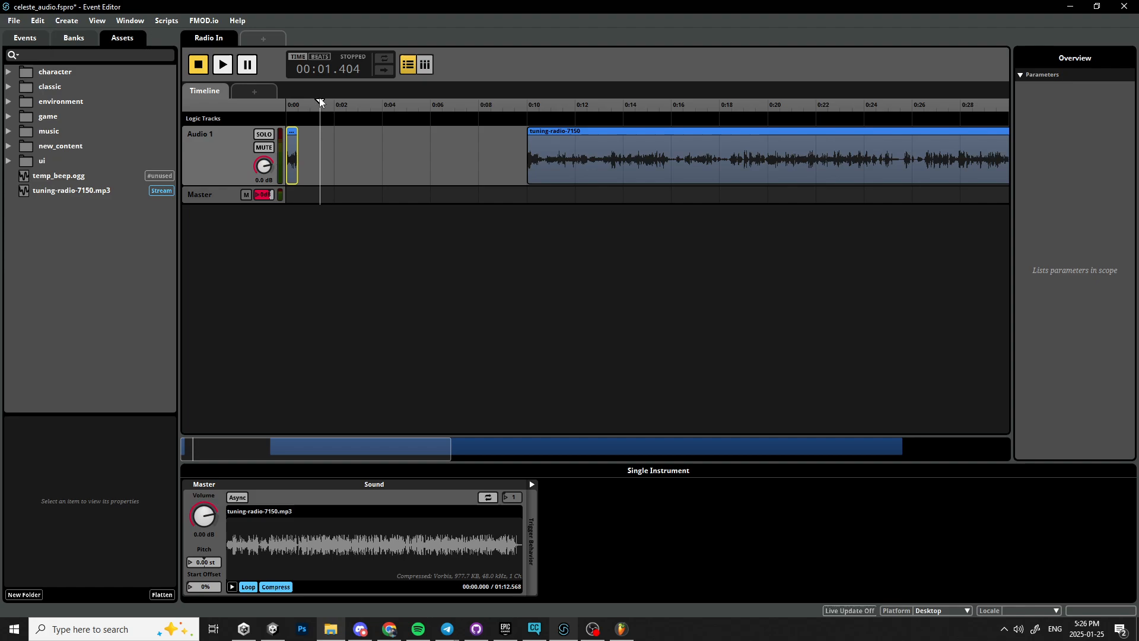
# Preview the short clip from the start and delete the later clip at about 10 seconds.
pyautogui.moveTo(320, 101); pyautogui.dragTo(237, 107)
pyautogui.press('space')
pyautogui.press('space')
pyautogui.click(575, 165)
pyautogui.press('Delete')
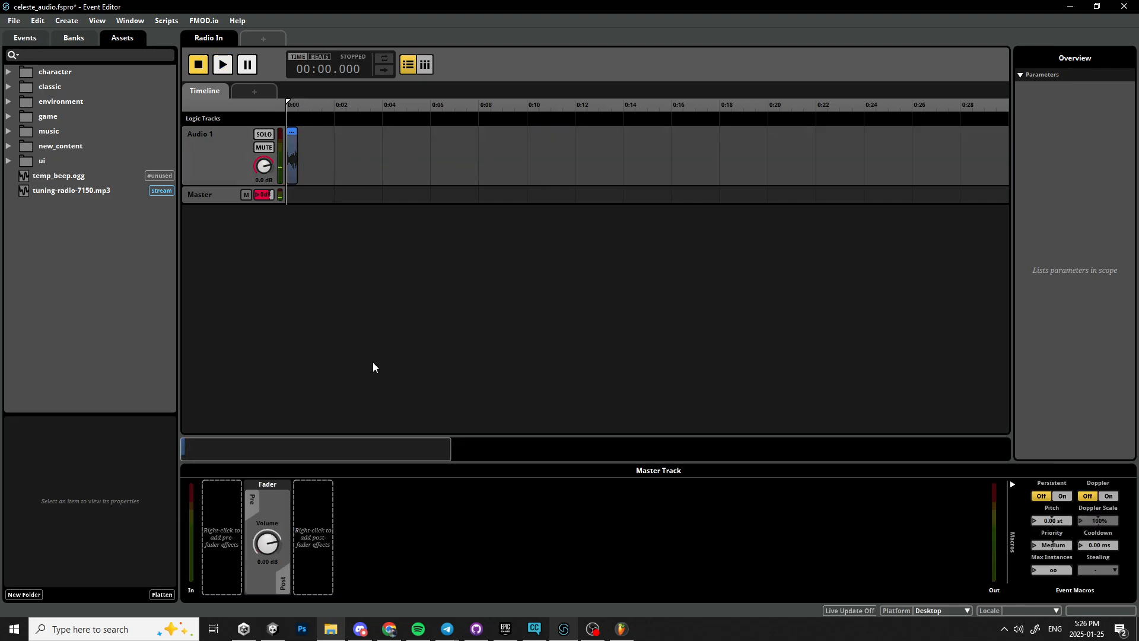
# Add an FMOD Compressor effect to the master track's post-fader slot.
pyautogui.rightClick(306, 511)
pyautogui.rightClick(306, 510)
pyautogui.moveTo(340, 524)
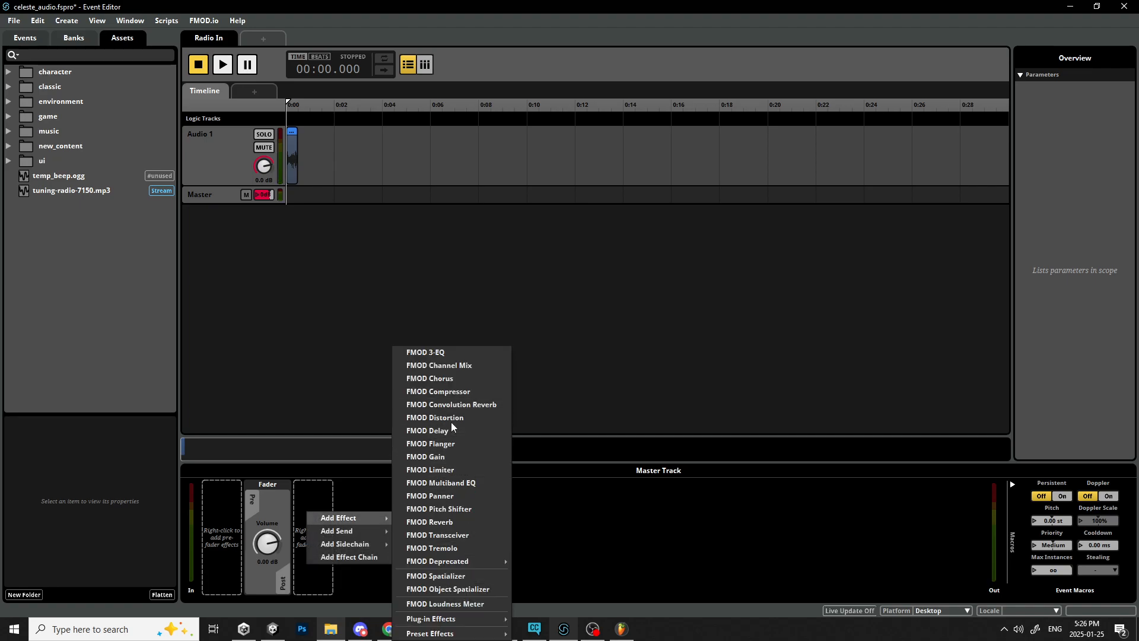
pyautogui.click(451, 392)
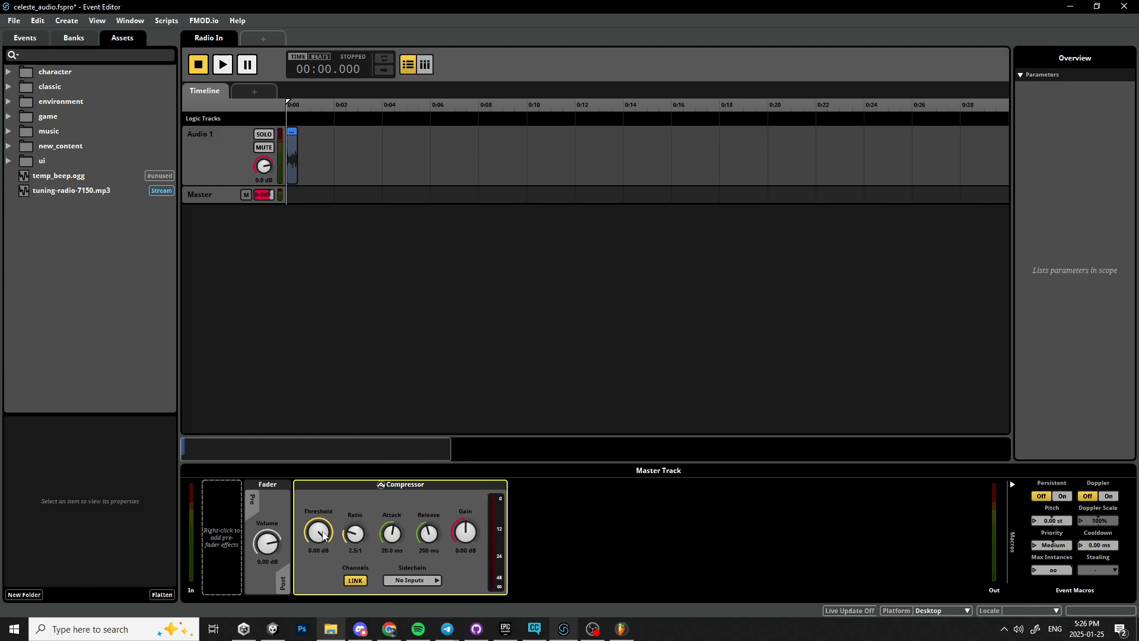
# Adjust the compressor's threshold to -23 dB while previewing the event.
pyautogui.press('space')
pyautogui.moveTo(321, 536); pyautogui.dragTo(321, 564)
pyautogui.press('space')
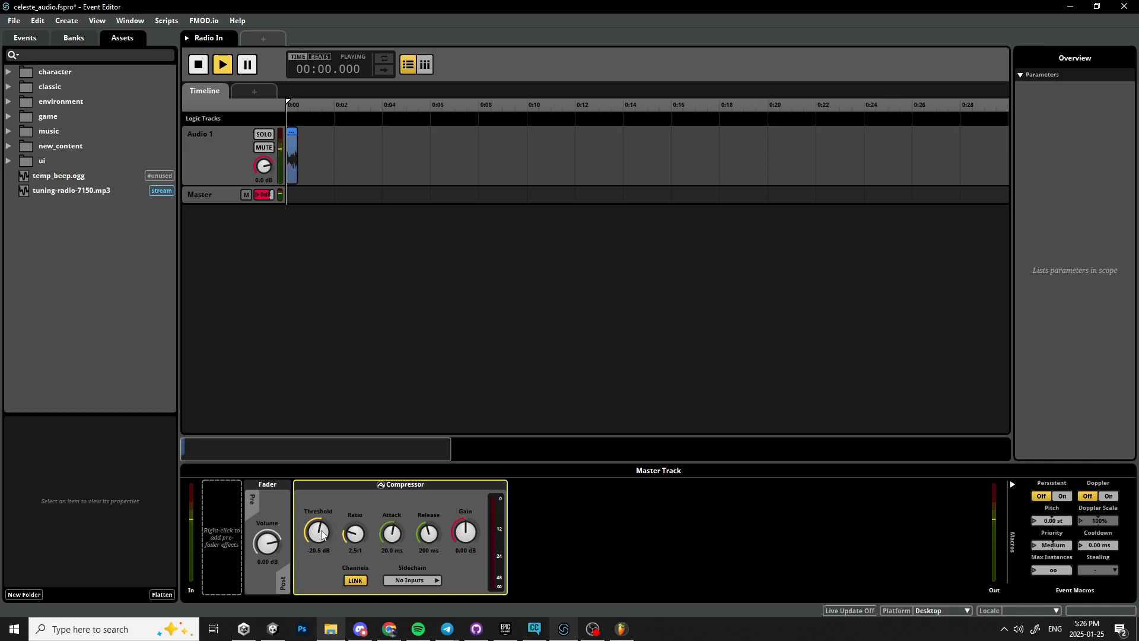
pyautogui.press('space')
pyautogui.press('space')
pyautogui.press('space')
pyautogui.press('space')
pyautogui.press('space')
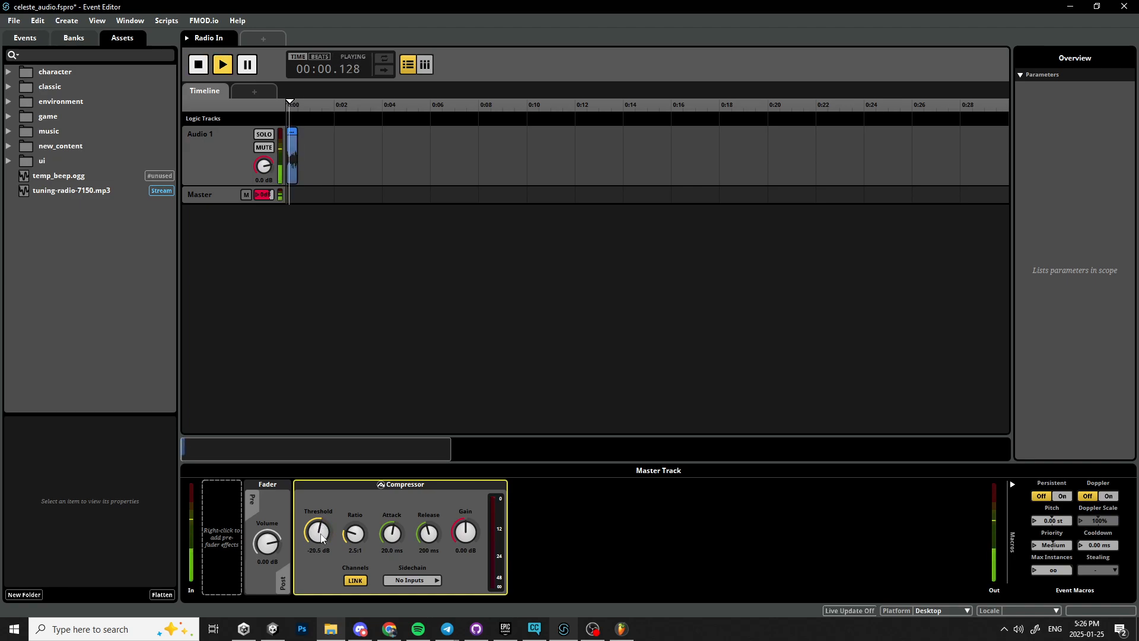
pyautogui.press('space')
pyautogui.doubleClick(321, 536)
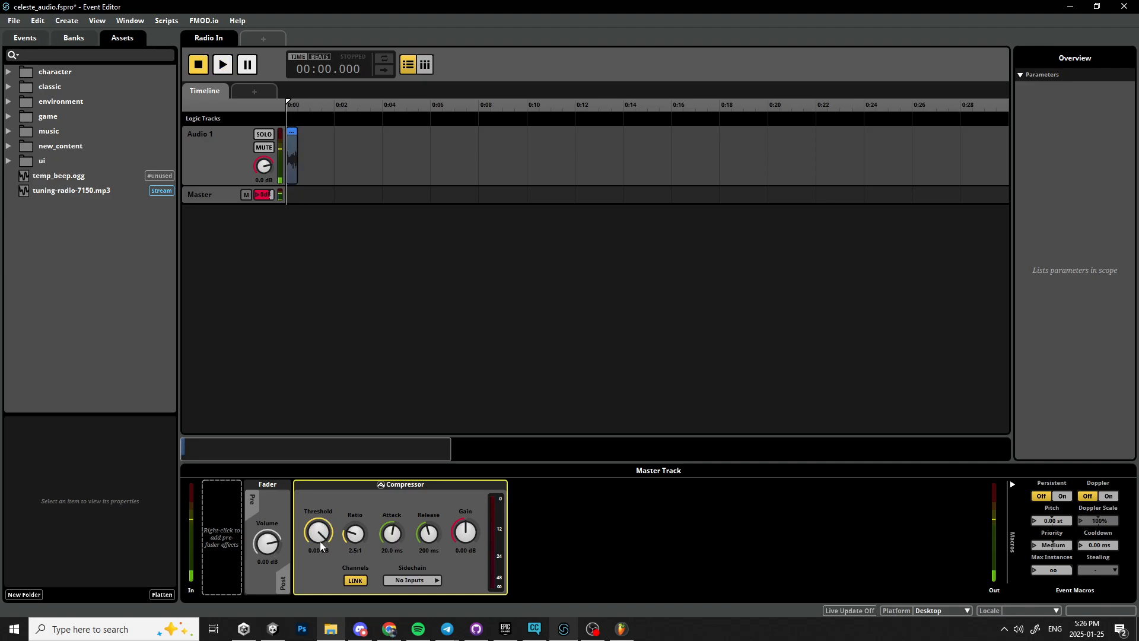
pyautogui.press('space')
pyautogui.moveTo(323, 548)
pyautogui.mouseDown()
pyautogui.moveTo(323, 594)
pyautogui.moveTo(322, 536)
pyautogui.mouseUp()
pyautogui.press('space')
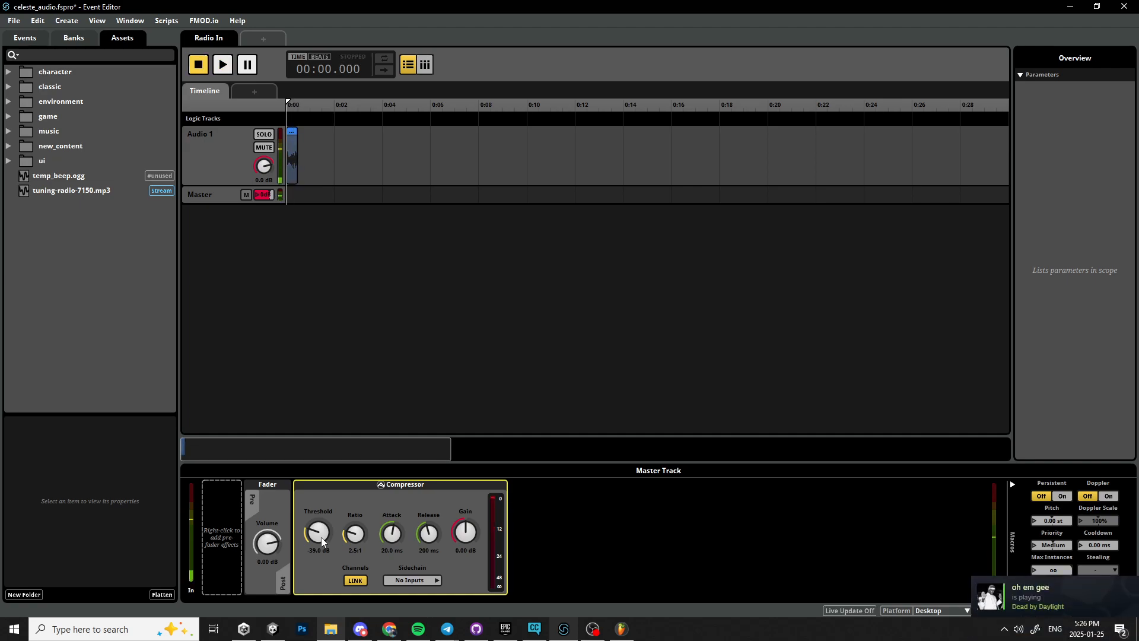
pyautogui.press('space')
pyautogui.moveTo(321, 537); pyautogui.dragTo(321, 535)
# Add automation to the compressor's Threshold.
pyautogui.rightClick(321, 534)
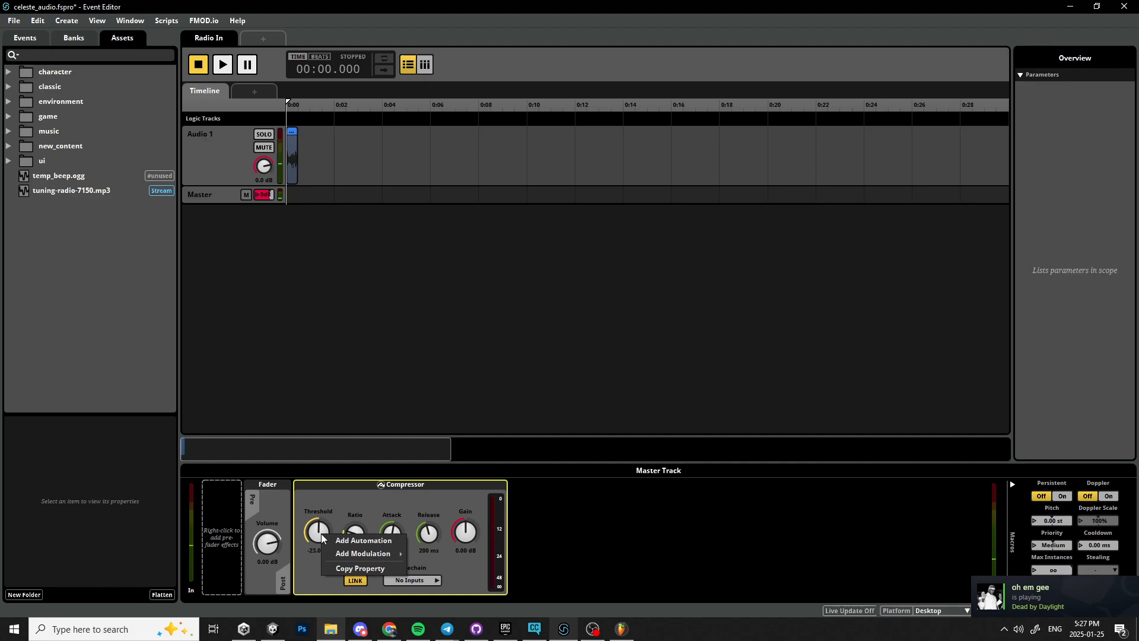
pyautogui.click(351, 541)
pyautogui.click(267, 243)
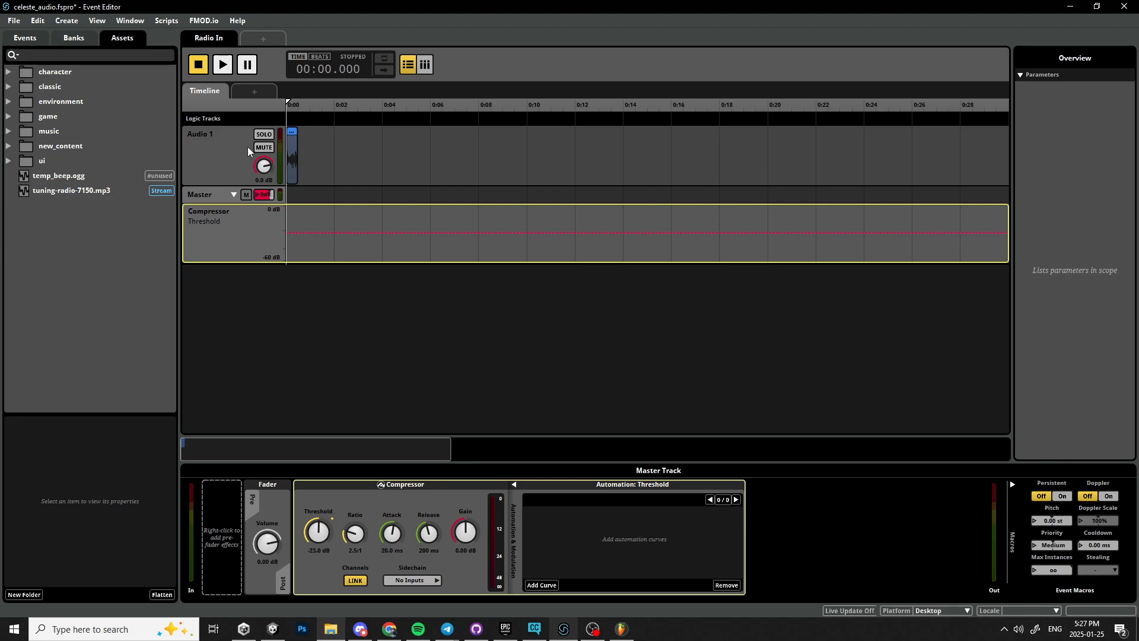
# Add volume automation to the Audio 1 track.
pyautogui.click(278, 159)
pyautogui.click(291, 159)
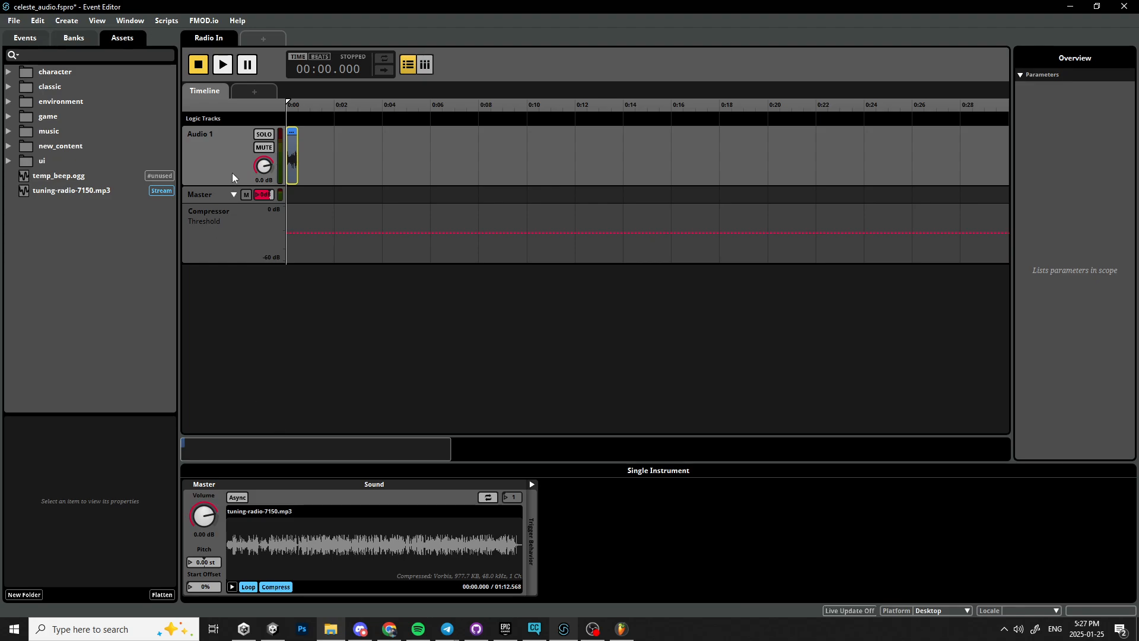
pyautogui.click(270, 162)
pyautogui.rightClick(270, 164)
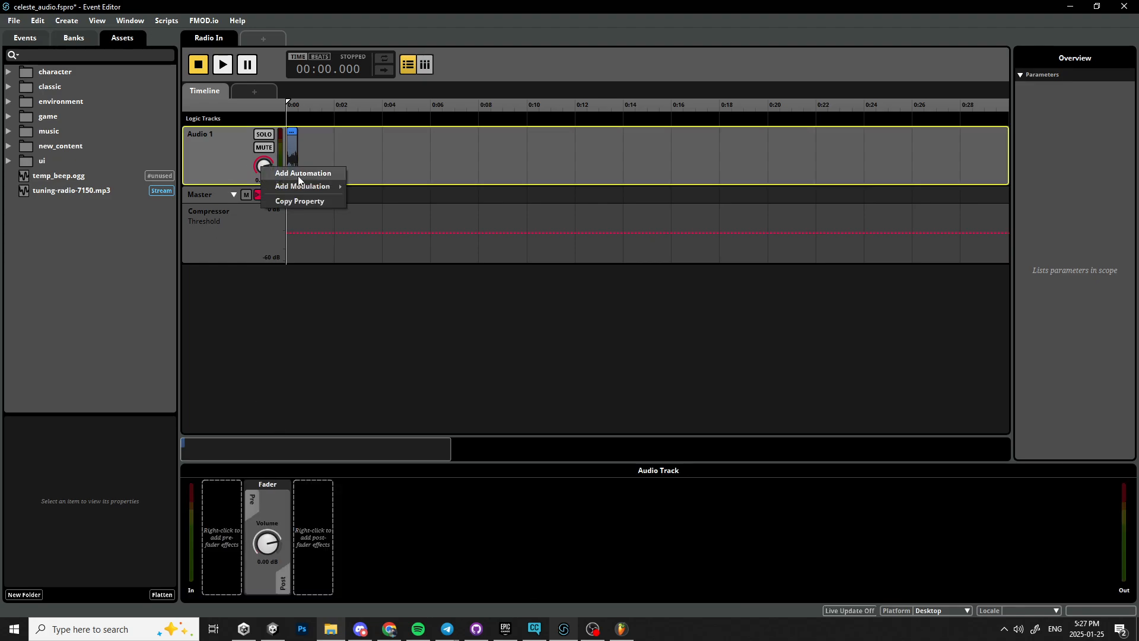
pyautogui.click(298, 176)
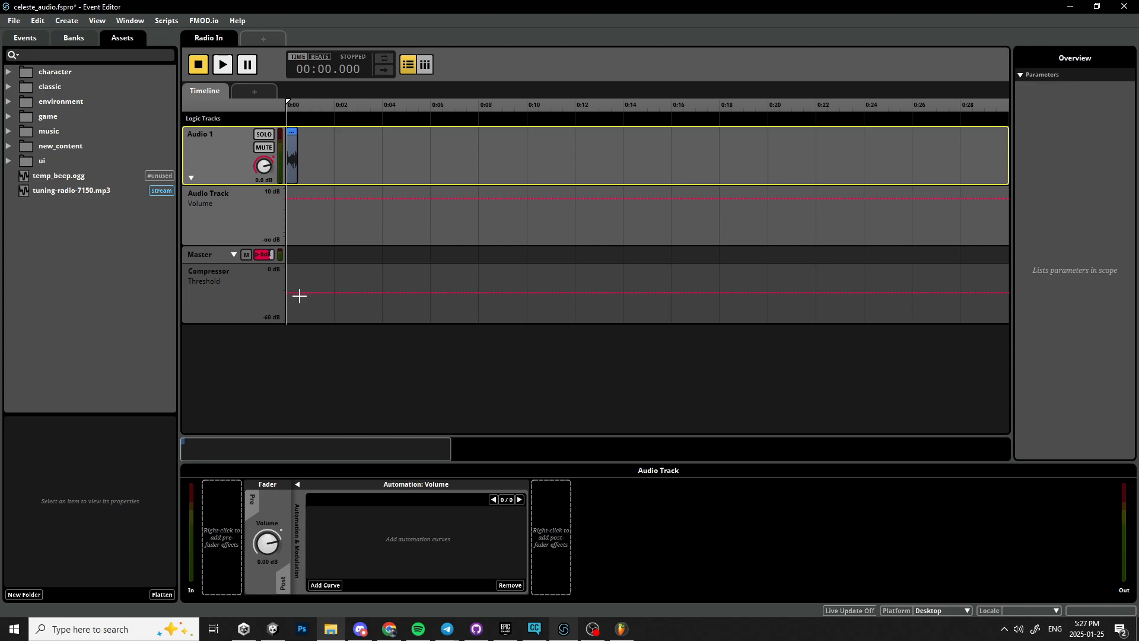
# Automate the compressor threshold at -13 dB from the start, dropping to -60 dB at about 12 seconds.
pyautogui.click(255, 314)
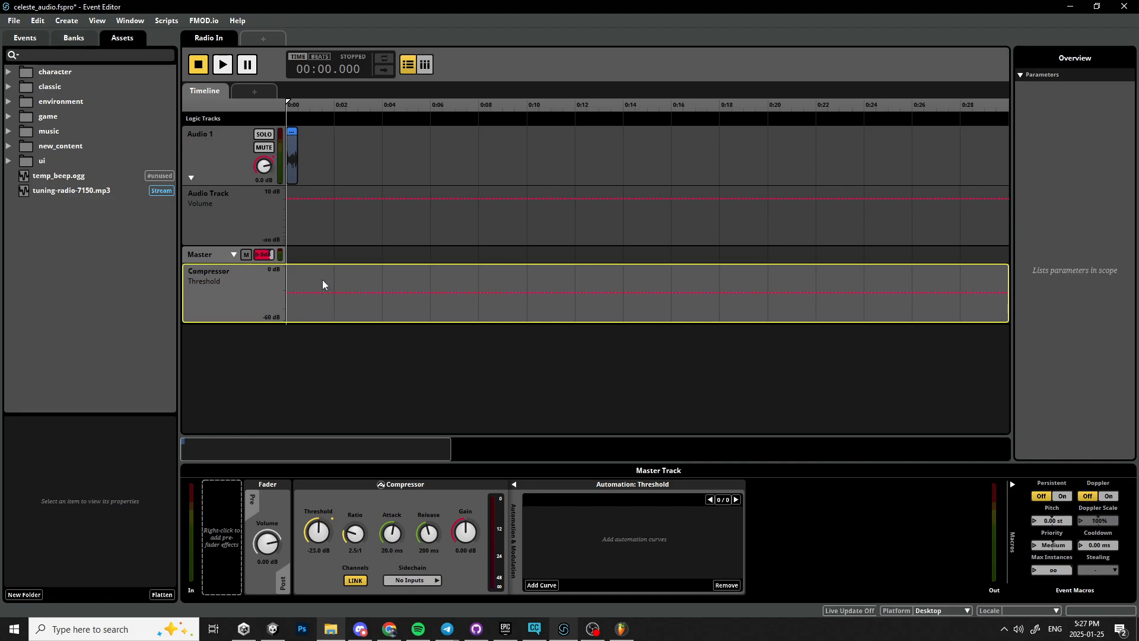
pyautogui.moveTo(316, 294); pyautogui.dragTo(316, 281)
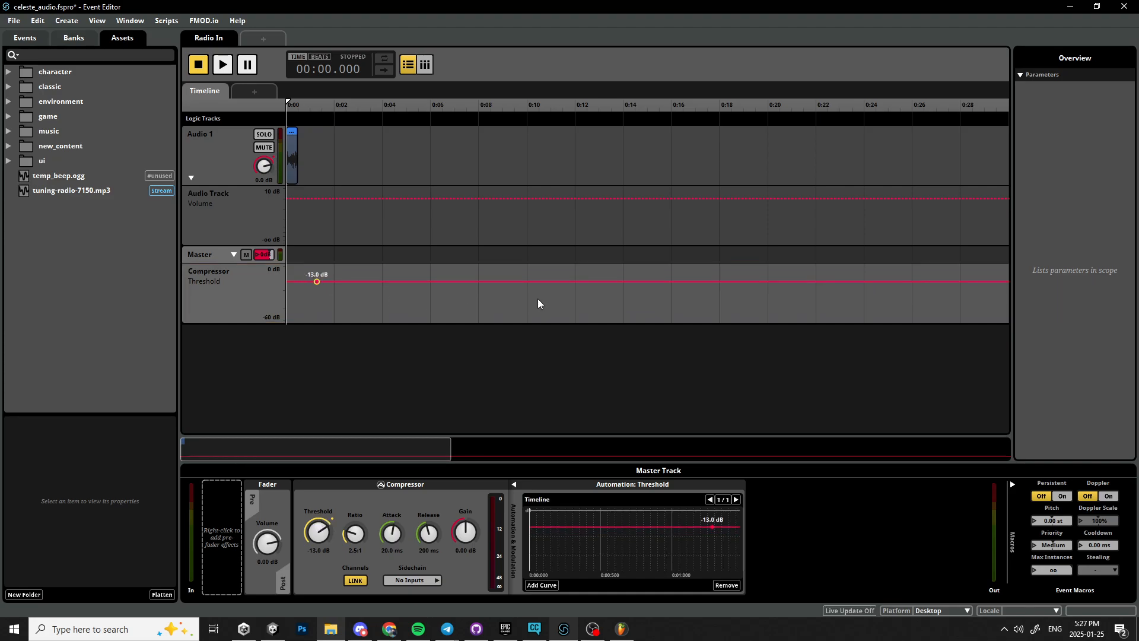
pyautogui.rightClick(549, 280)
pyautogui.press('Escape')
pyautogui.rightClick(549, 280)
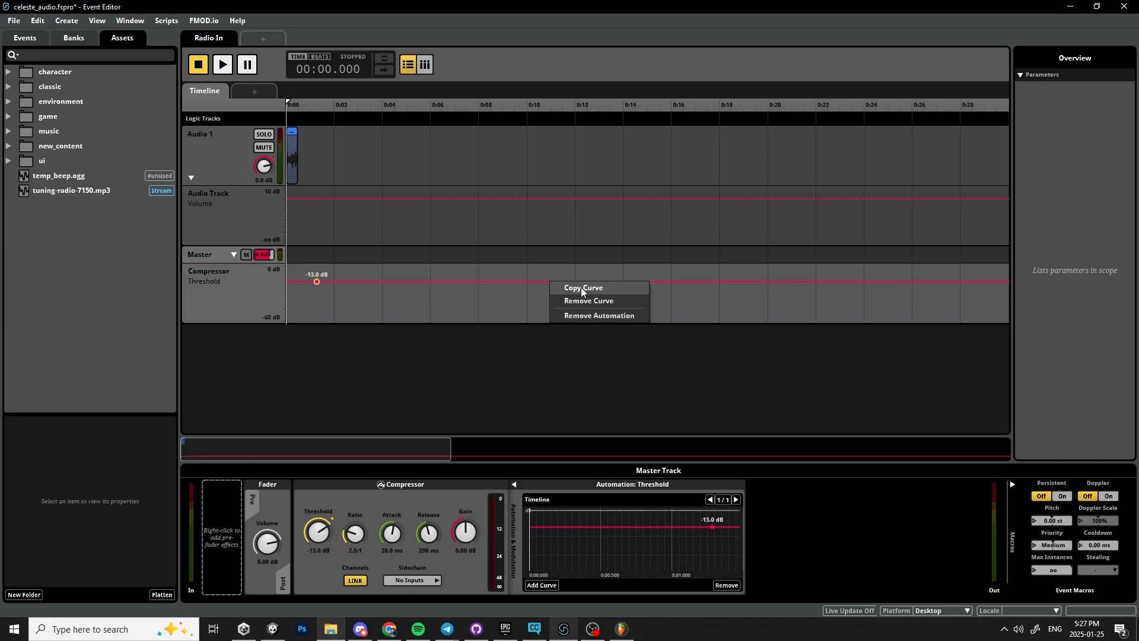
pyautogui.click(582, 287)
pyautogui.click(574, 281)
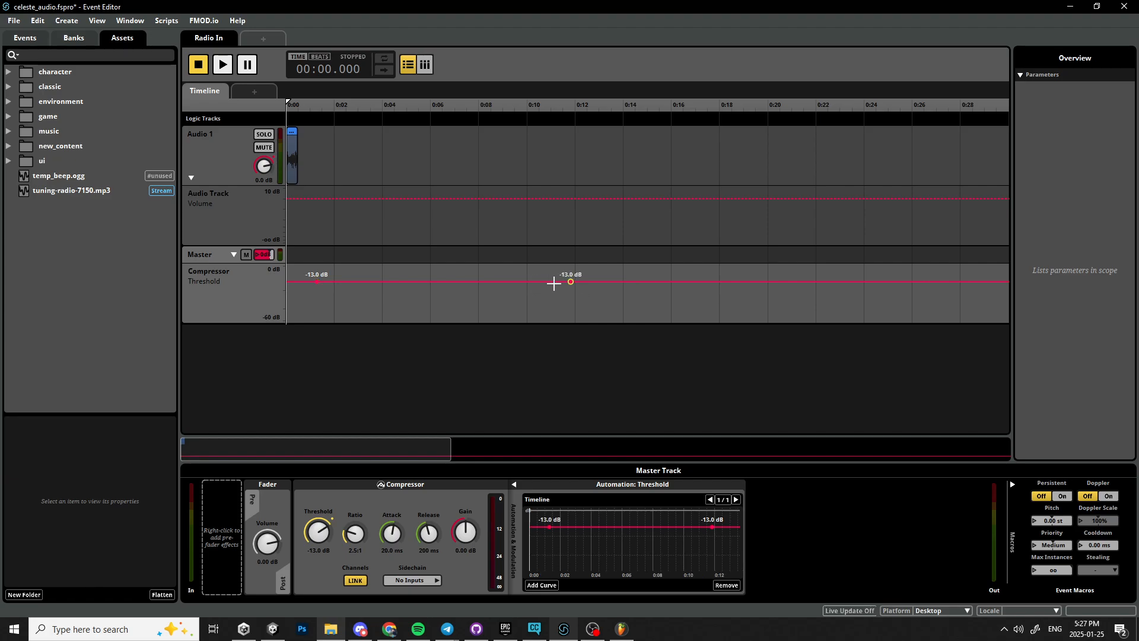
pyautogui.moveTo(574, 281); pyautogui.dragTo(571, 320)
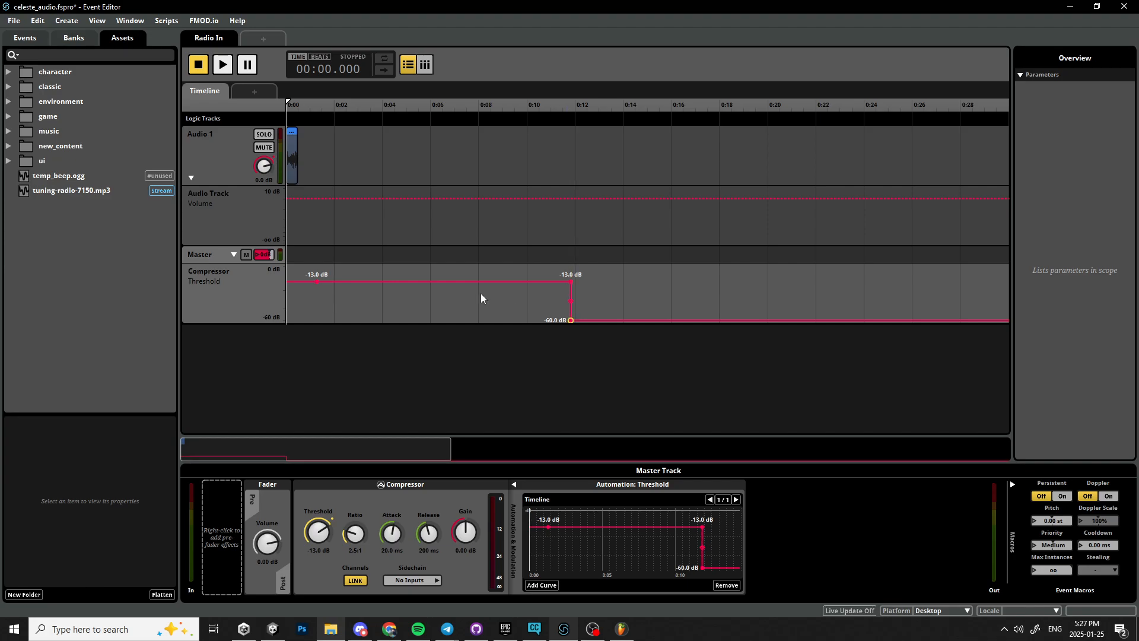
# Add a volume automation point at the timeline start set to -25 dB.
pyautogui.rightClick(303, 198)
pyautogui.click(323, 203)
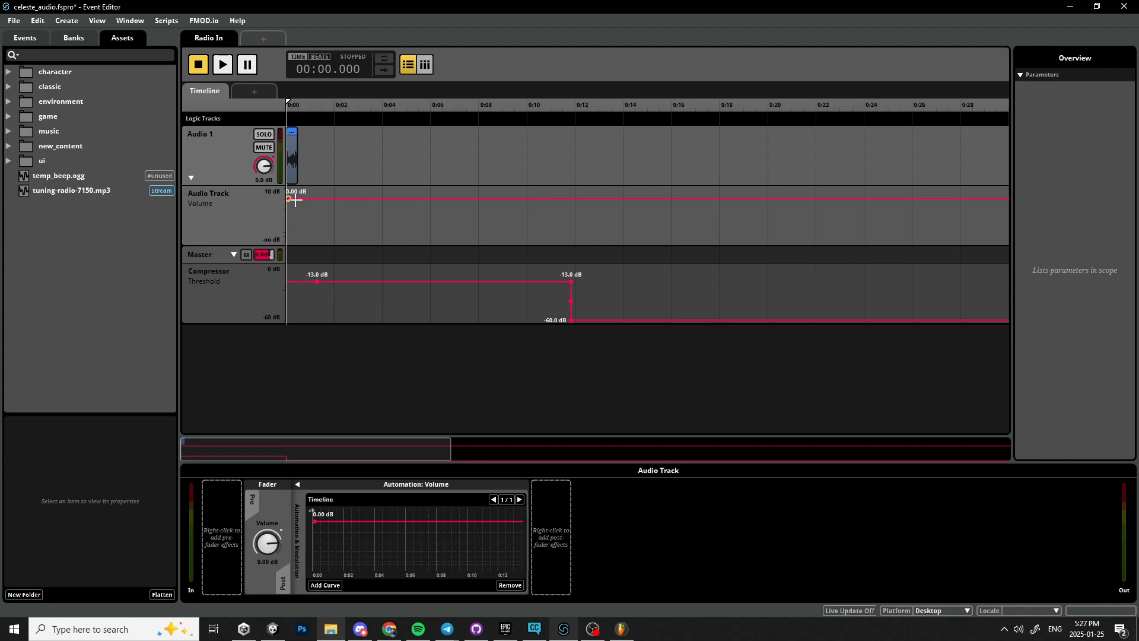
pyautogui.moveTo(289, 198); pyautogui.dragTo(289, 223)
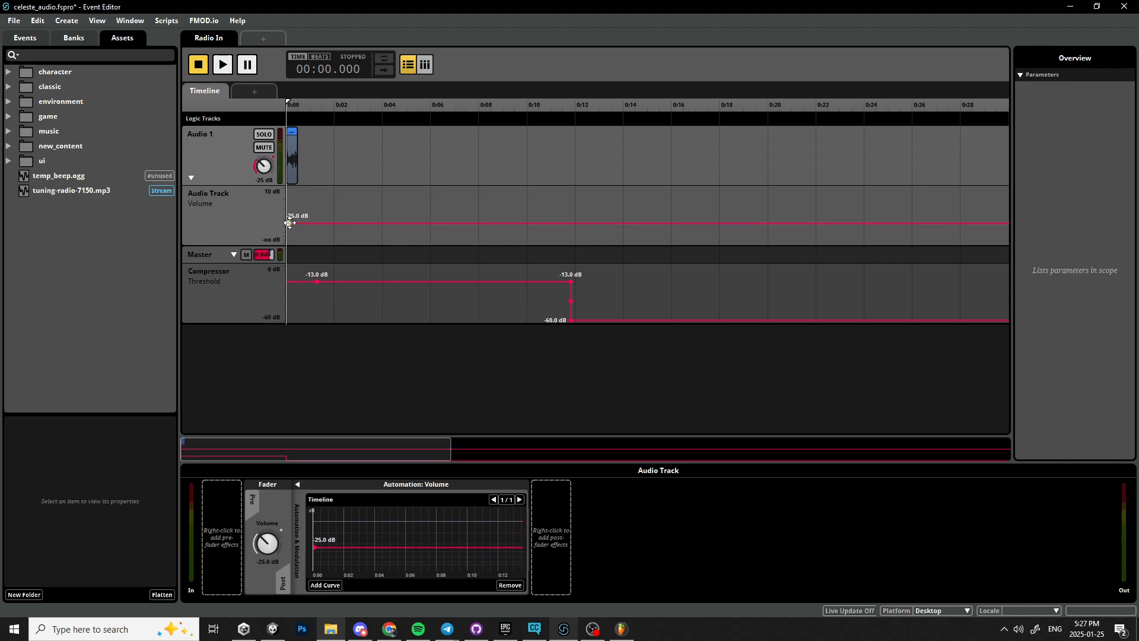
# Add a volume automation point at about 12 seconds set to 0 dB, ramping the volume up.
pyautogui.rightClick(578, 222)
pyautogui.click(539, 223)
pyautogui.click(539, 223)
pyautogui.moveTo(540, 223); pyautogui.dragTo(575, 198)
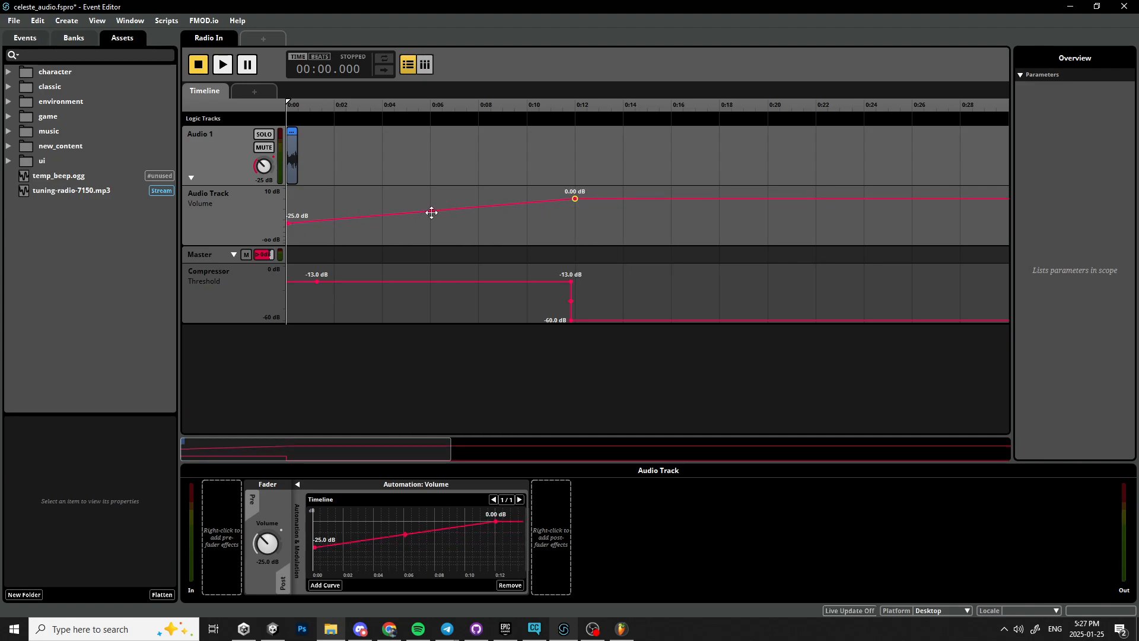
# Bend the Audio Track volume ramp into a curve that rises slowly at first and steeply before 12 seconds.
pyautogui.moveTo(432, 211); pyautogui.dragTo(431, 223)
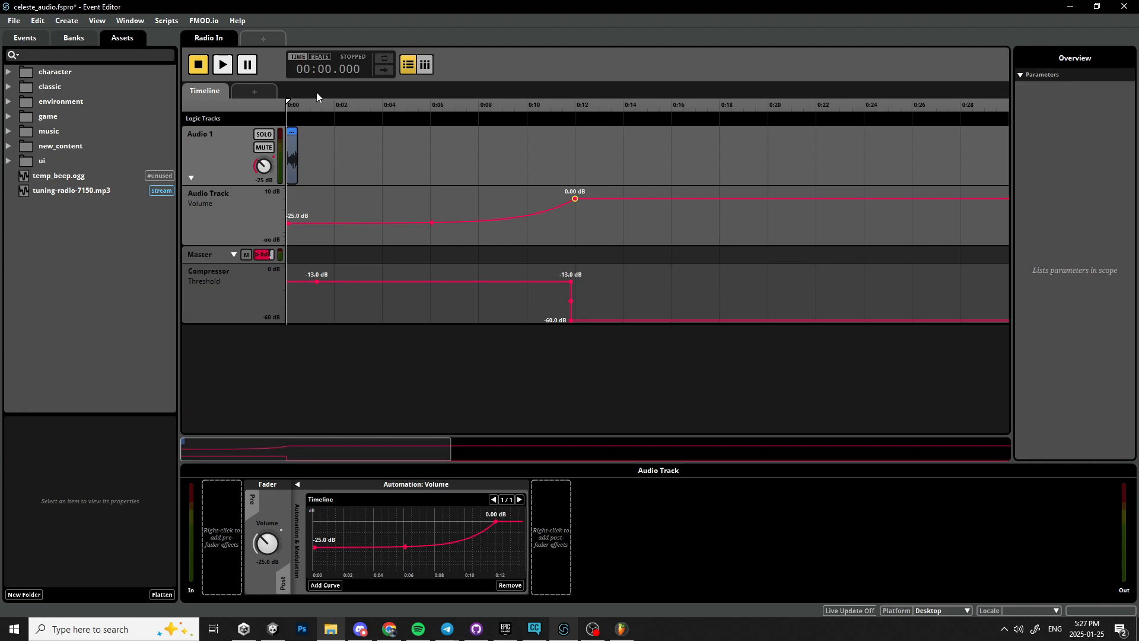
pyautogui.click(296, 104)
pyautogui.click(731, 119)
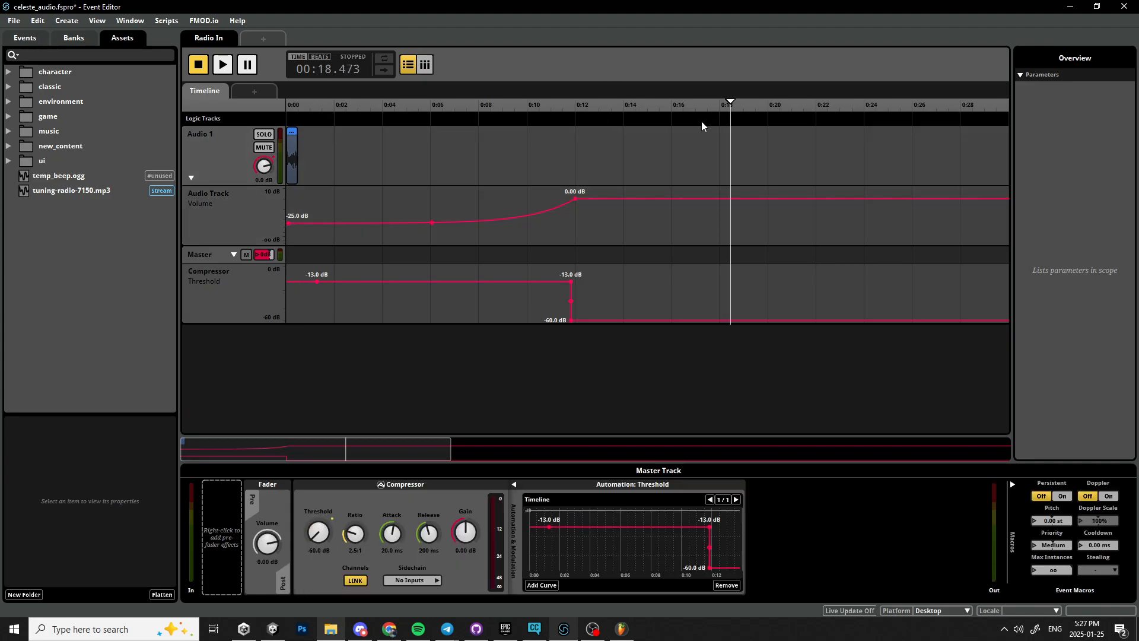
pyautogui.click(295, 106)
pyautogui.click(1000, 110)
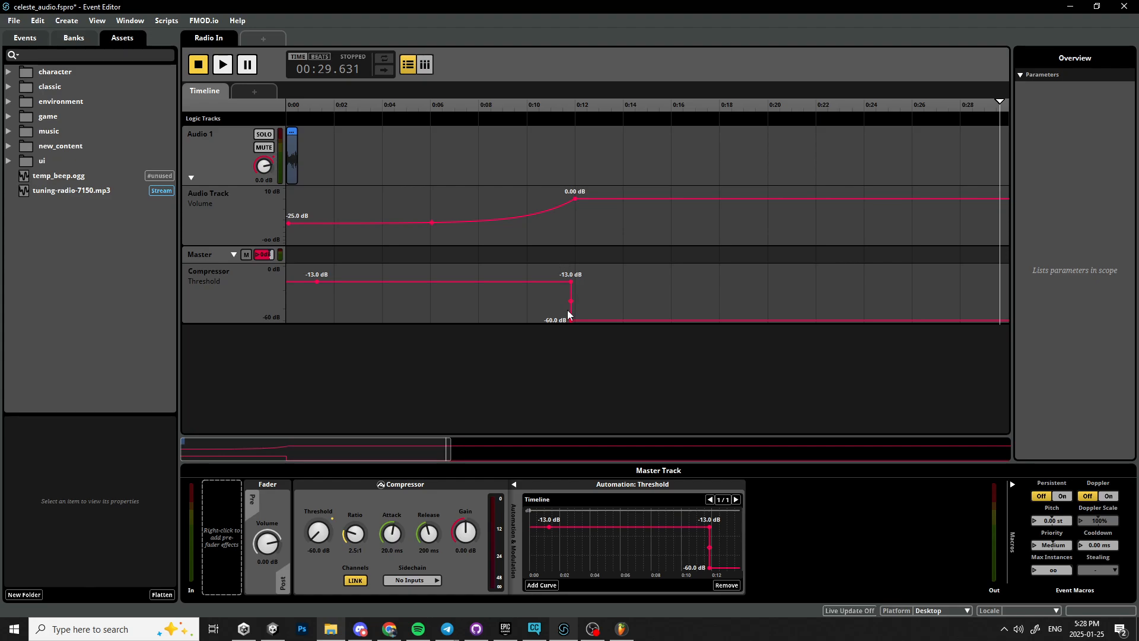
# Raise the compressor threshold point just before the drop to -9 dB.
pyautogui.moveTo(570, 281); pyautogui.dragTo(526, 277)
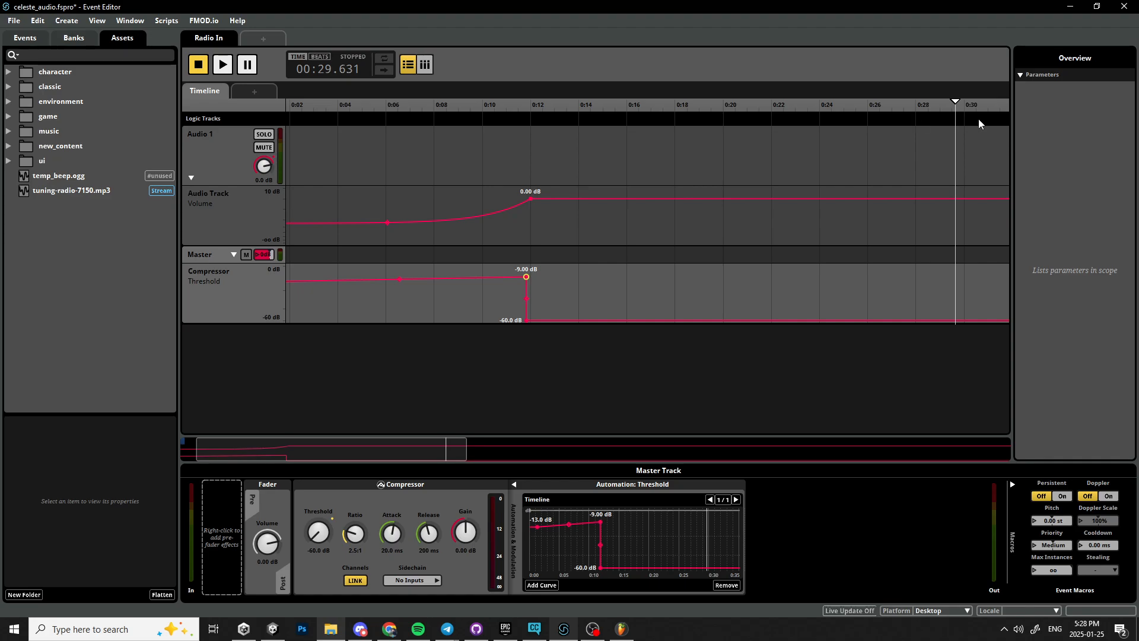
pyautogui.click(1070, 202)
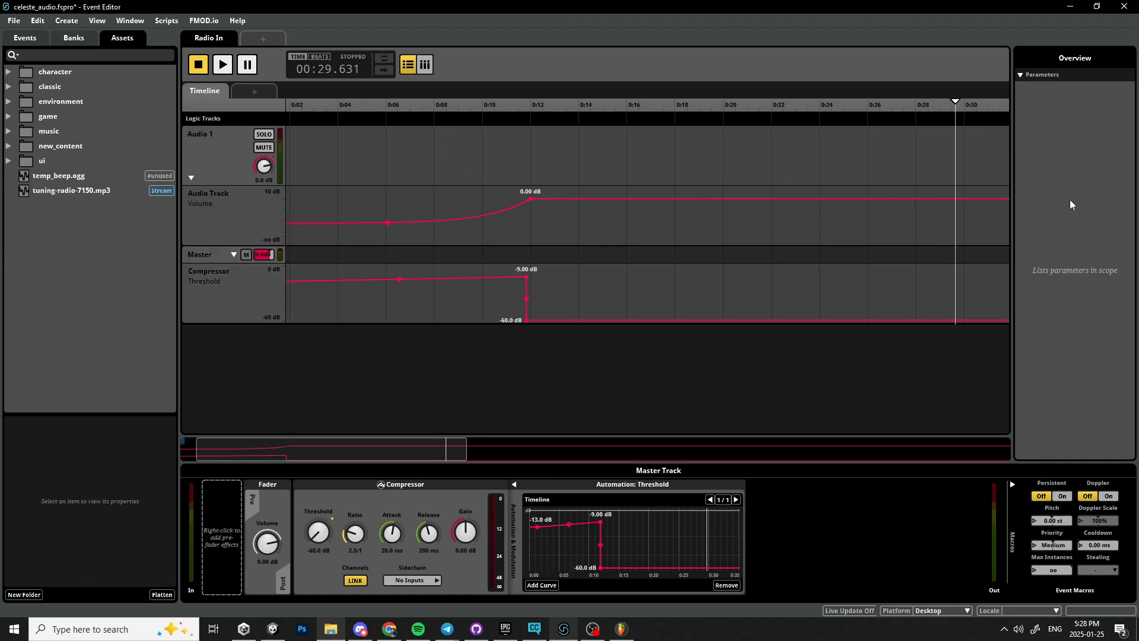
# Add a parameter sheet with a new parameter named TestParam.
pyautogui.click(253, 94)
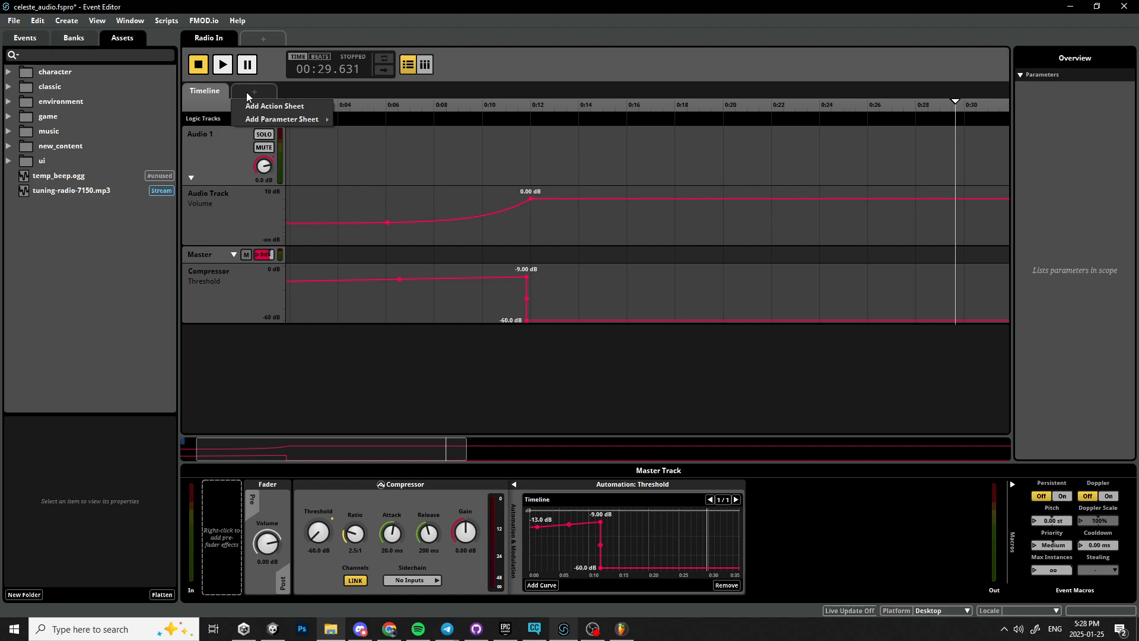
pyautogui.moveTo(289, 122)
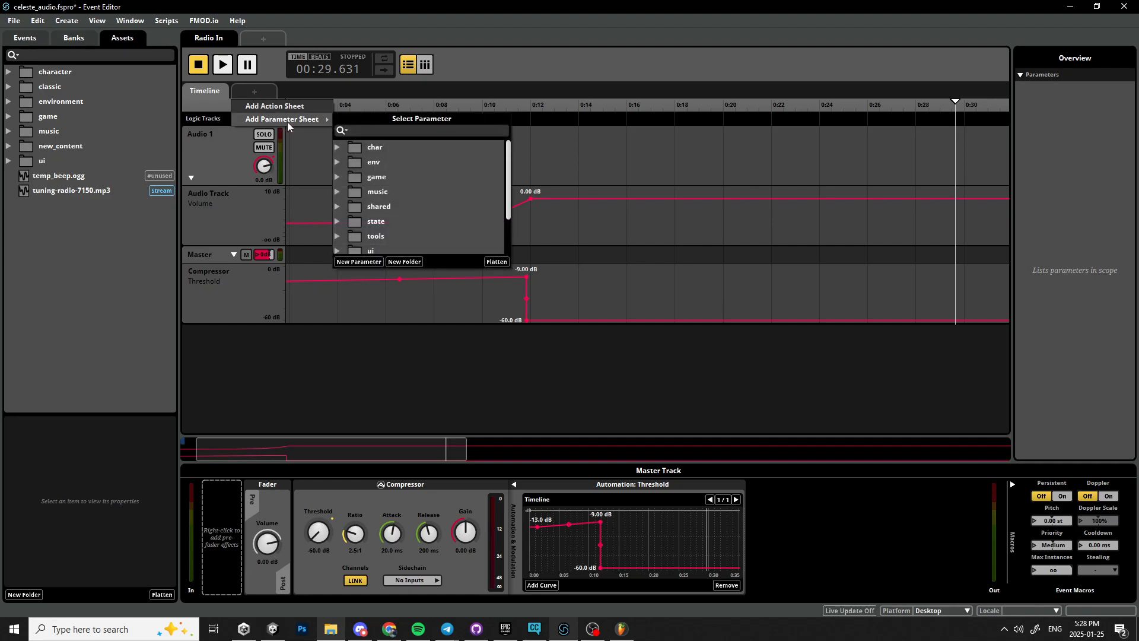
pyautogui.click(362, 262)
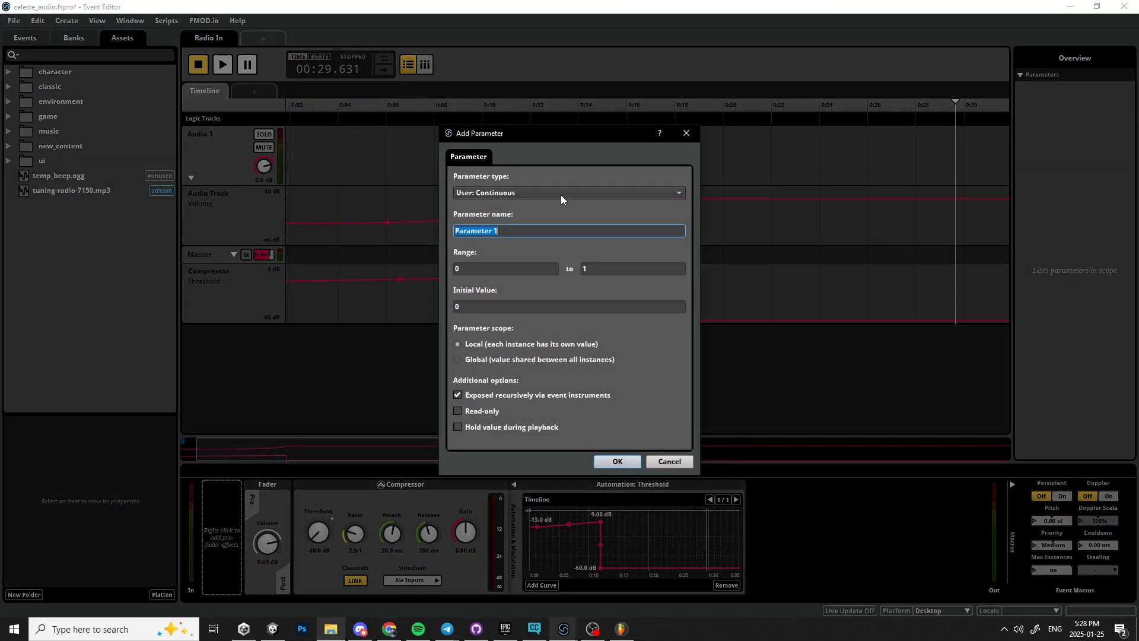
pyautogui.press('BackSpace')
pyautogui.write('TestPAram')
pyautogui.press('BackSpace')
pyautogui.write('a')
# Keep the parameter type User: Continuous with range 0 to 1 and create the parameter.
pyautogui.click(562, 193)
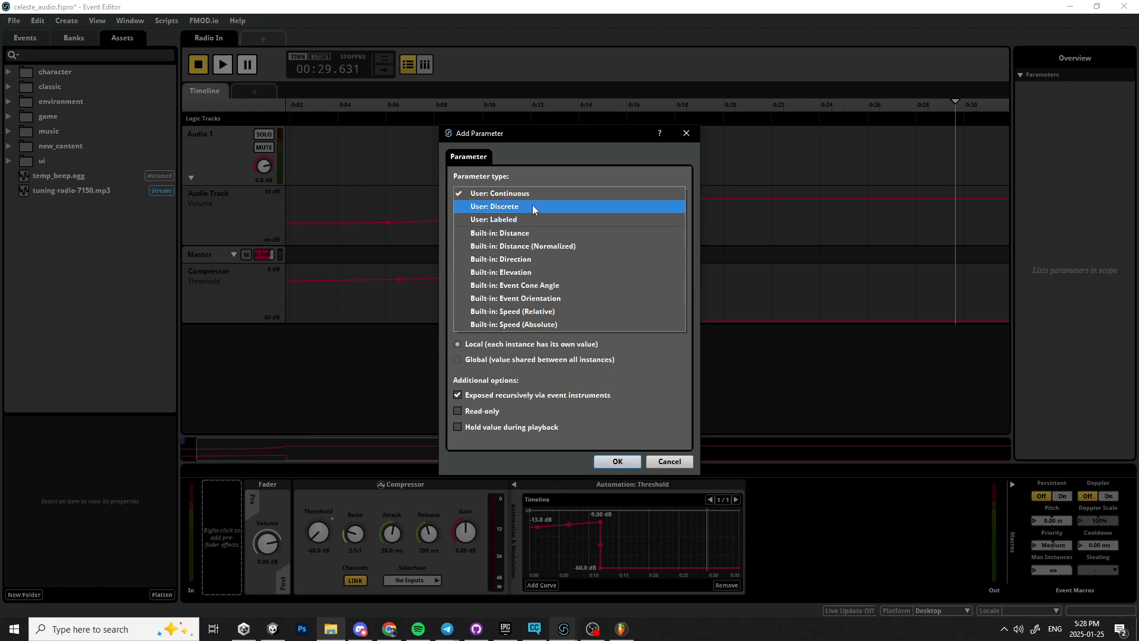
pyautogui.click(501, 164)
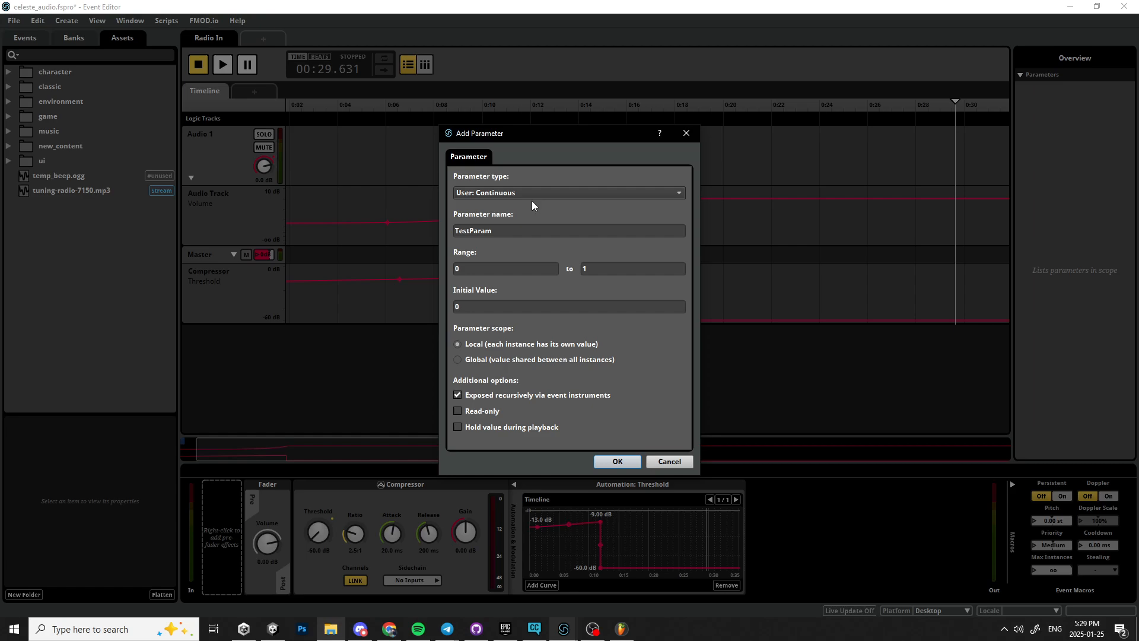
pyautogui.click(636, 274)
pyautogui.click(556, 302)
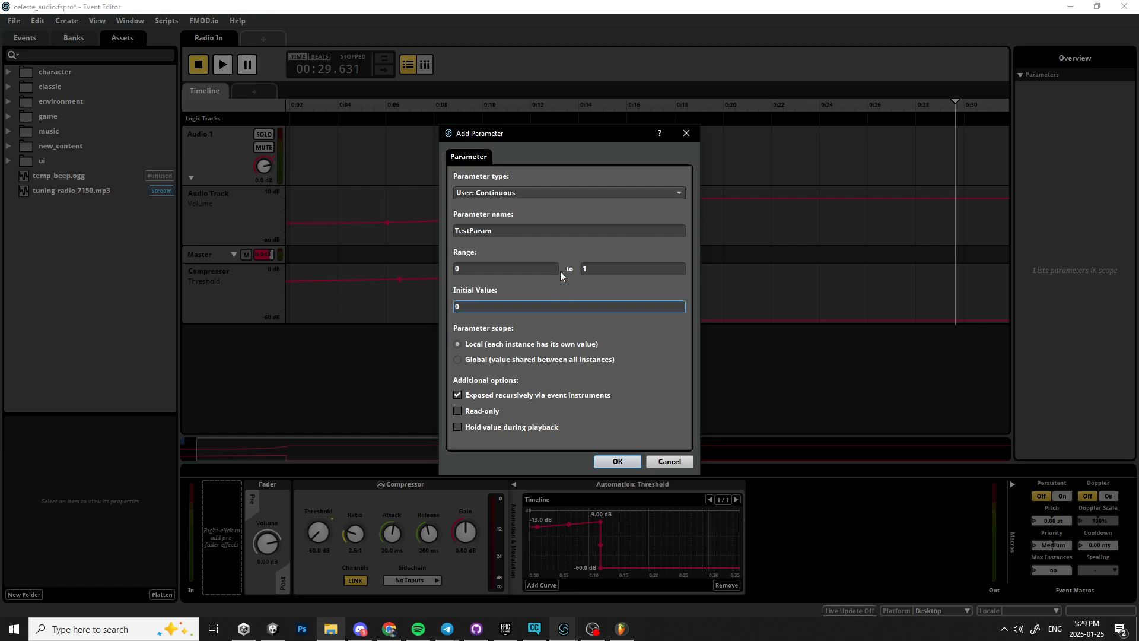
pyautogui.click(631, 274)
pyautogui.click(480, 256)
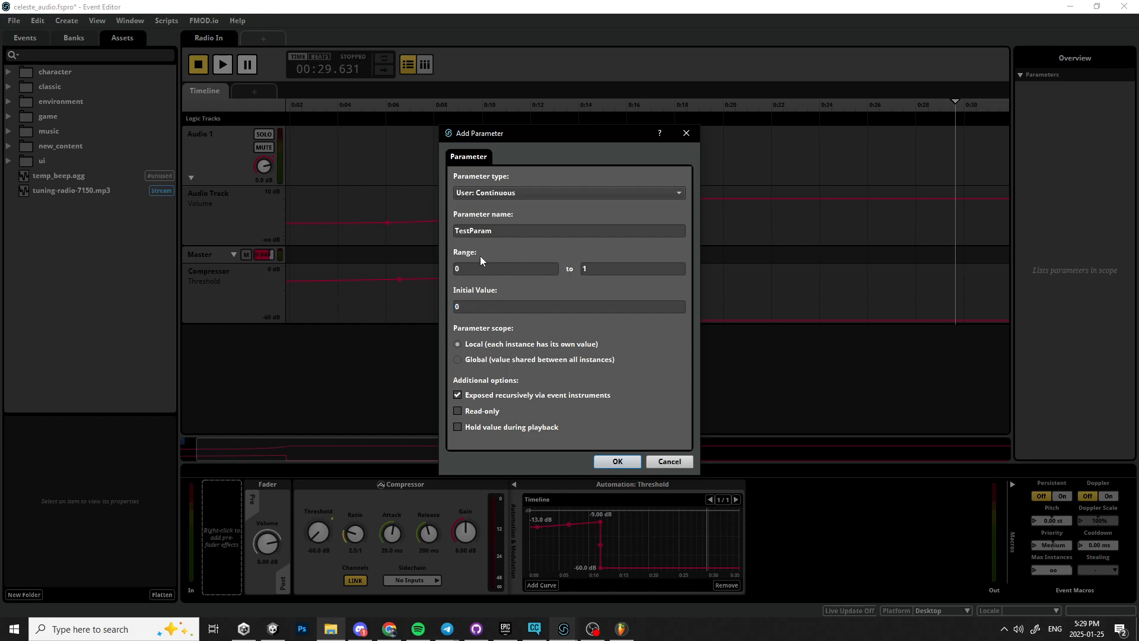
pyautogui.click(608, 268)
pyautogui.write('00')
pyautogui.press('BackSpace')
pyautogui.press('BackSpace')
pyautogui.press('Return')
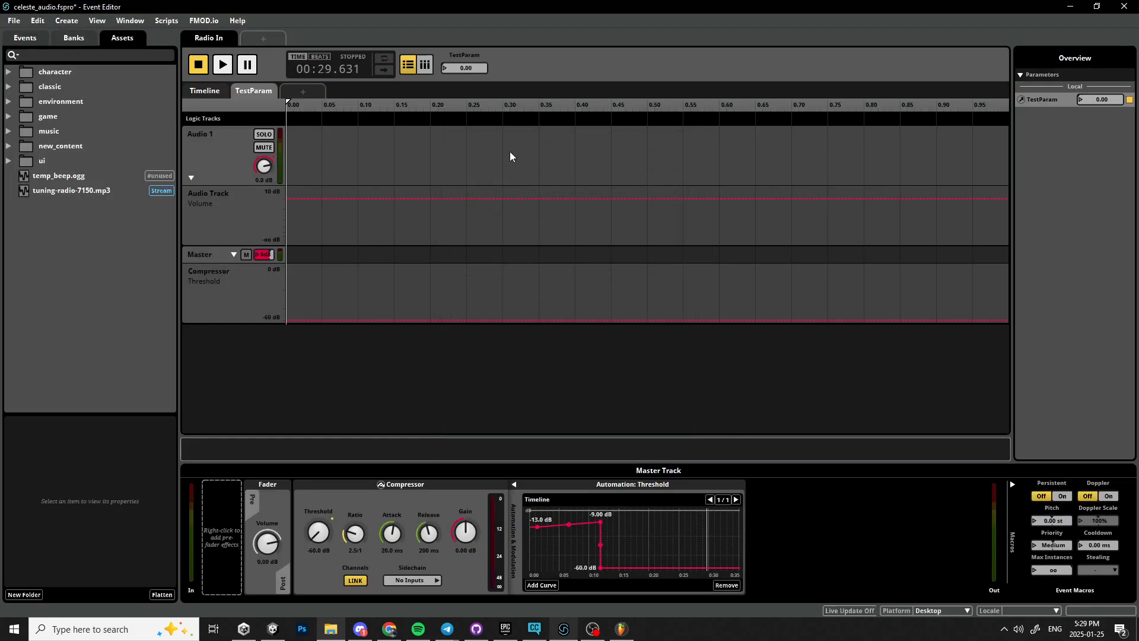
# On the TestParam sheet, automate the Audio Track volume from 10 dB at 0 down to -∞ dB near 0.90.
pyautogui.moveTo(1102, 100)
pyautogui.mouseDown()
pyautogui.moveTo(1102, 41)
pyautogui.moveTo(1102, 101)
pyautogui.mouseUp()
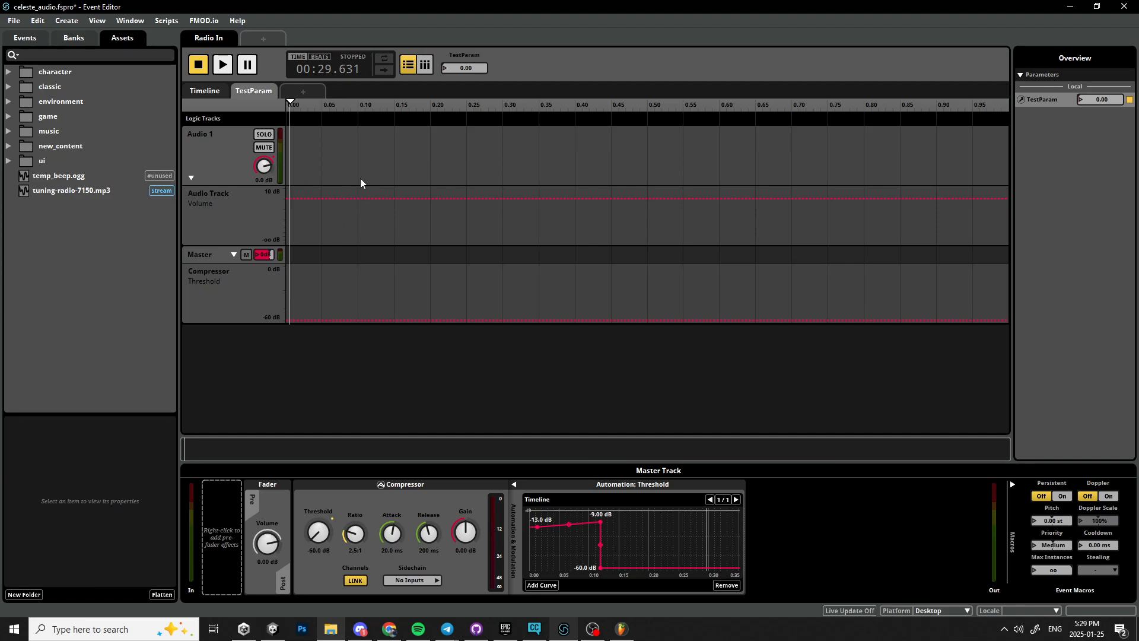
pyautogui.click(330, 198)
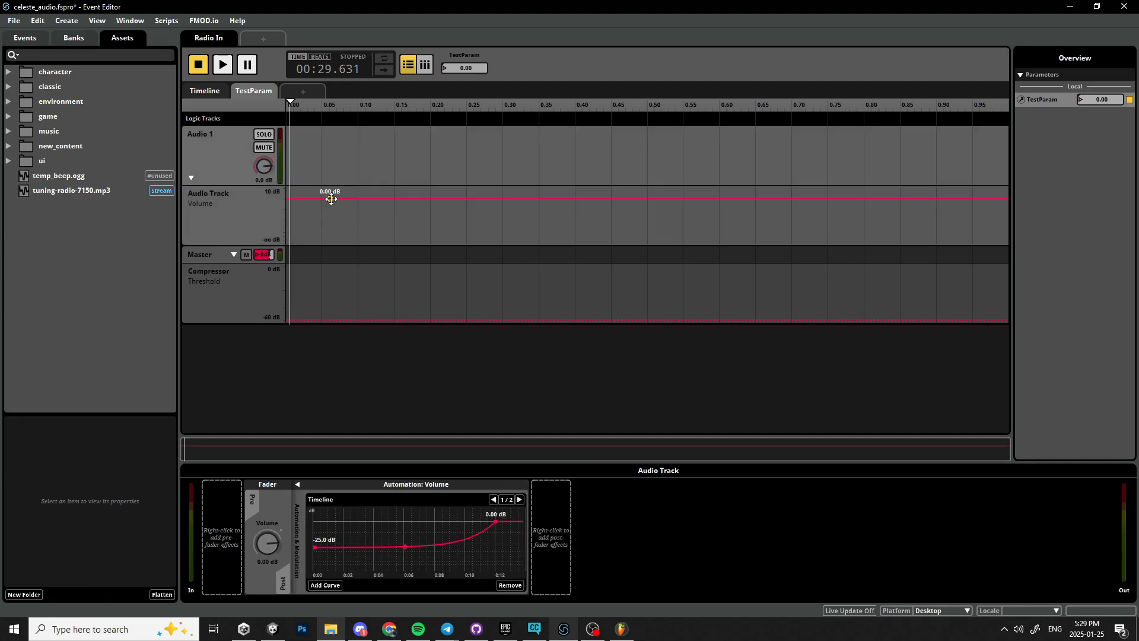
pyautogui.moveTo(329, 198); pyautogui.dragTo(322, 187)
pyautogui.rightClick(955, 190)
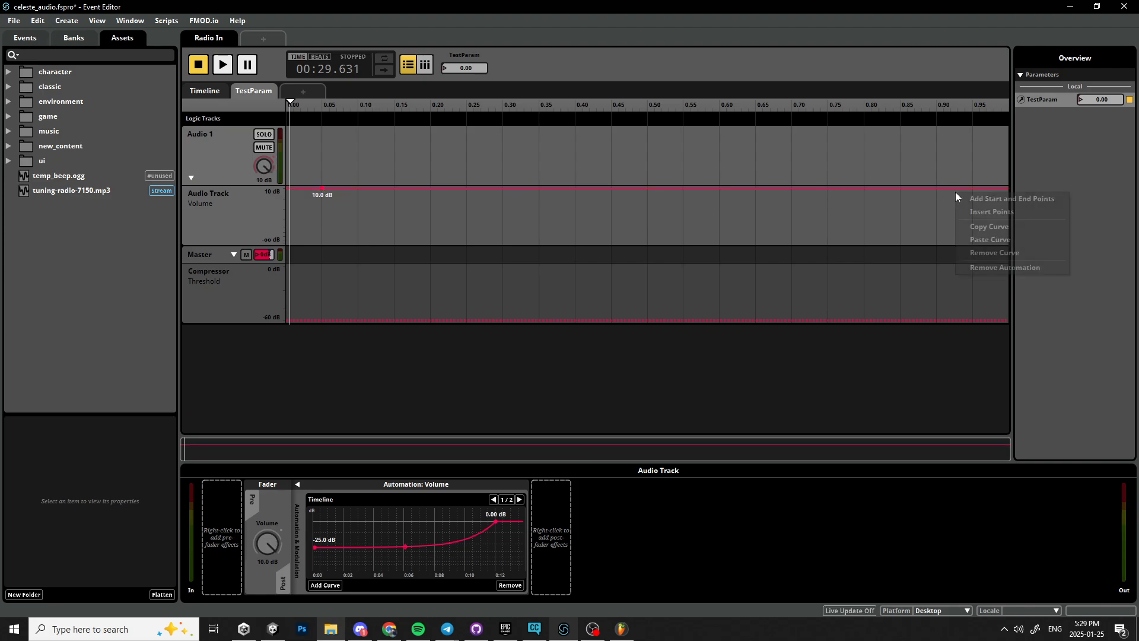
pyautogui.moveTo(957, 188); pyautogui.dragTo(951, 242)
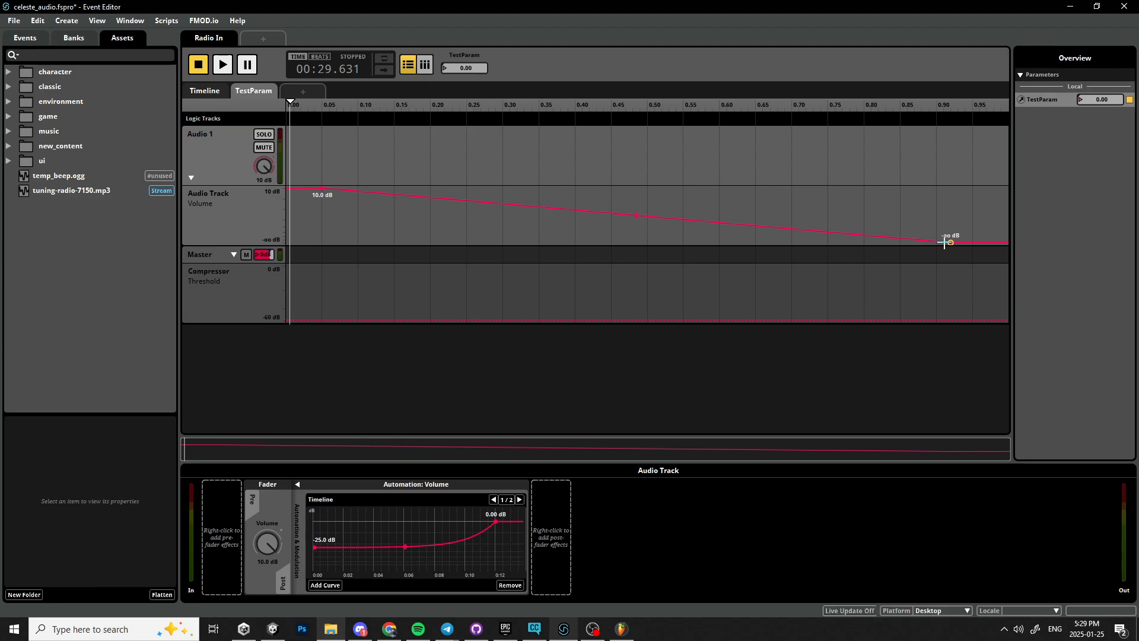
# Delete the Compressor effect from the master track.
pyautogui.click(321, 321)
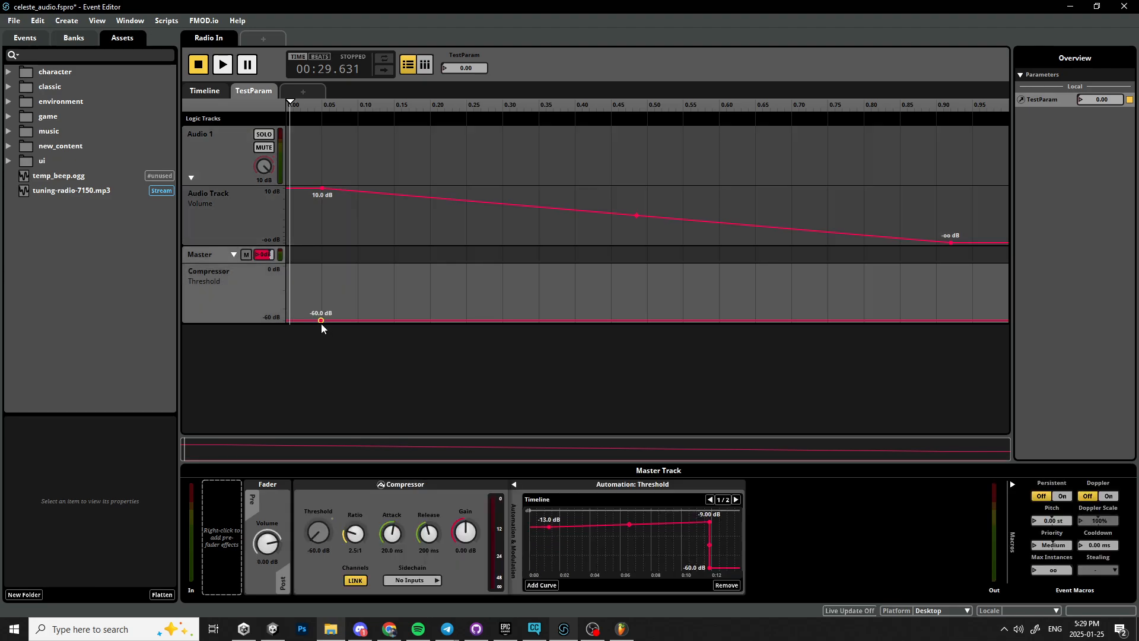
pyautogui.moveTo(321, 321); pyautogui.dragTo(321, 288)
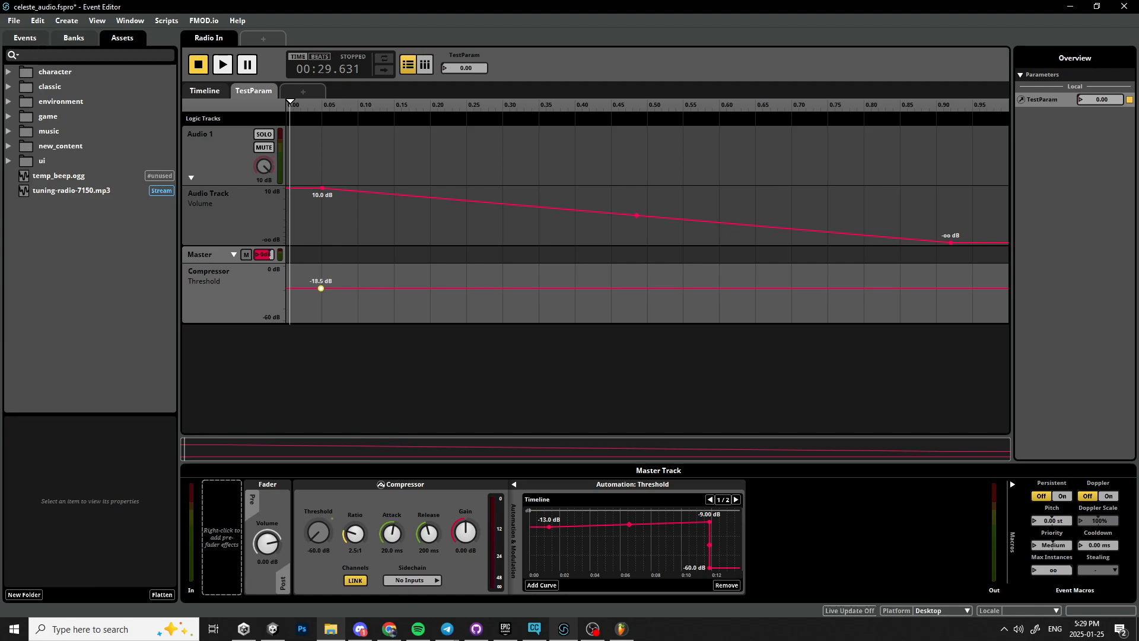
pyautogui.click(392, 490)
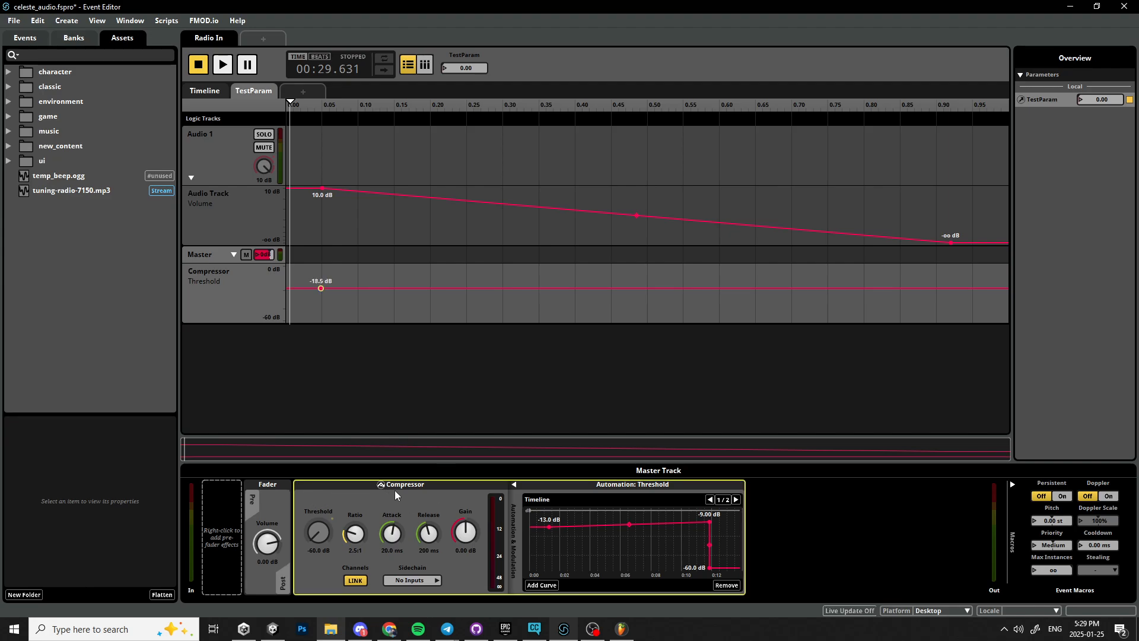
pyautogui.press('Delete')
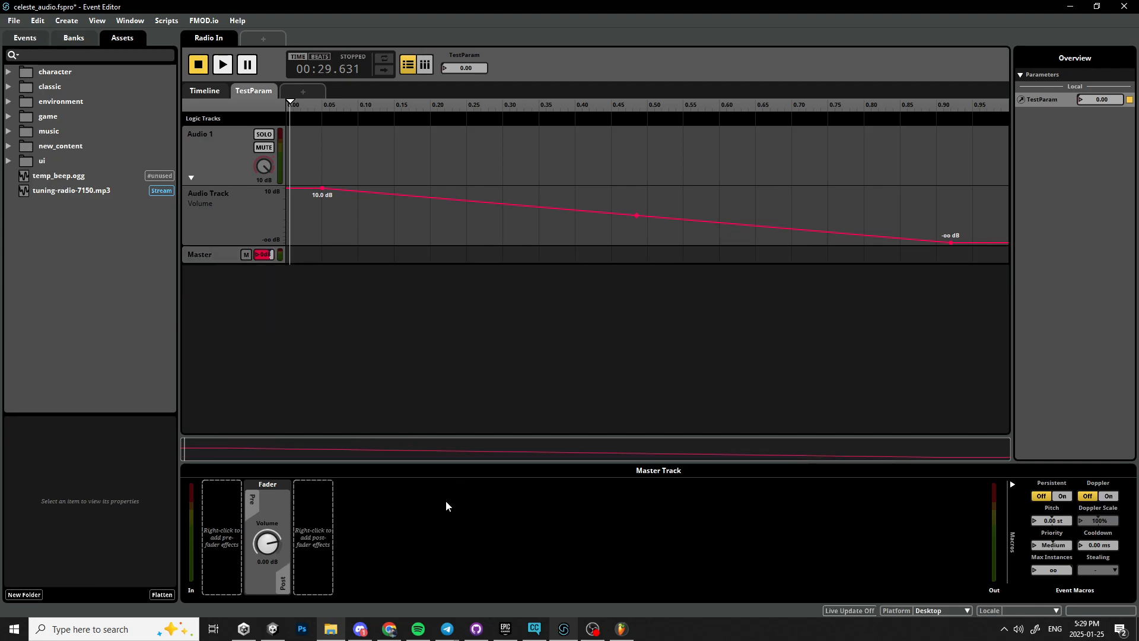
# Add an FMOD Reverb effect to the master track's post-fader slot.
pyautogui.rightClick(320, 543)
pyautogui.moveTo(353, 546)
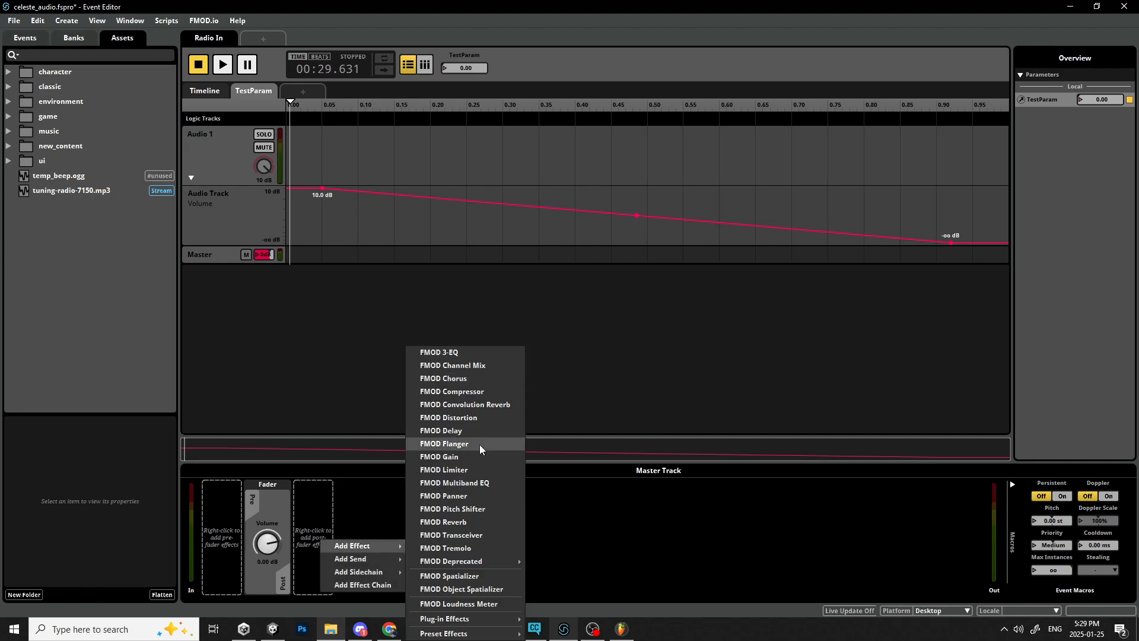
pyautogui.click(511, 523)
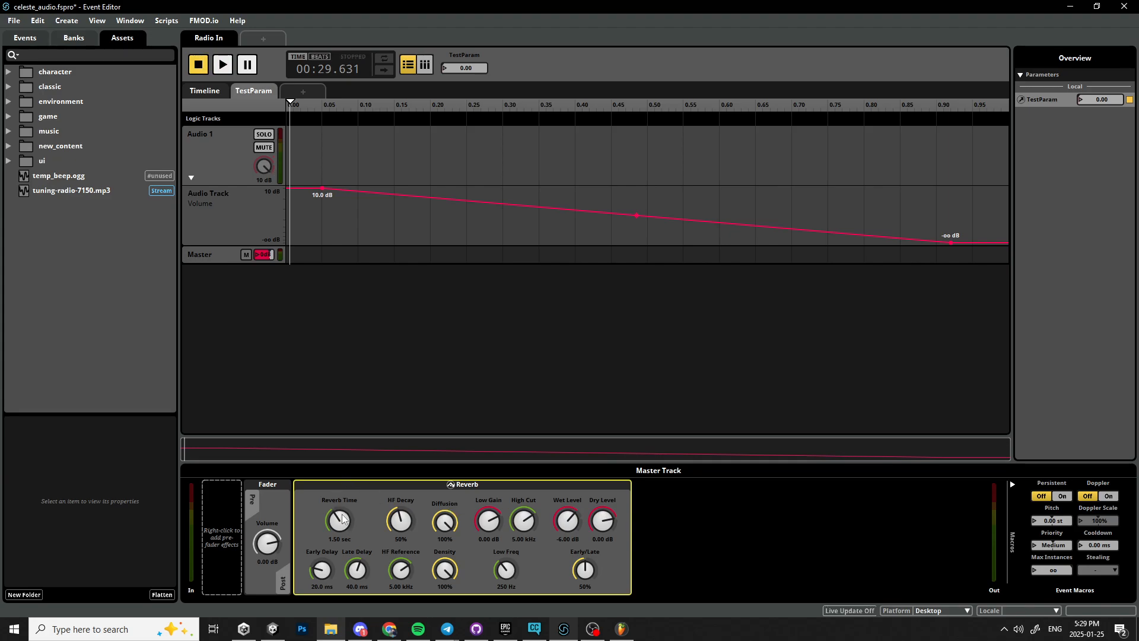
# Play the event from the start and raise the reverb time to 6.50 sec.
pyautogui.click(208, 92)
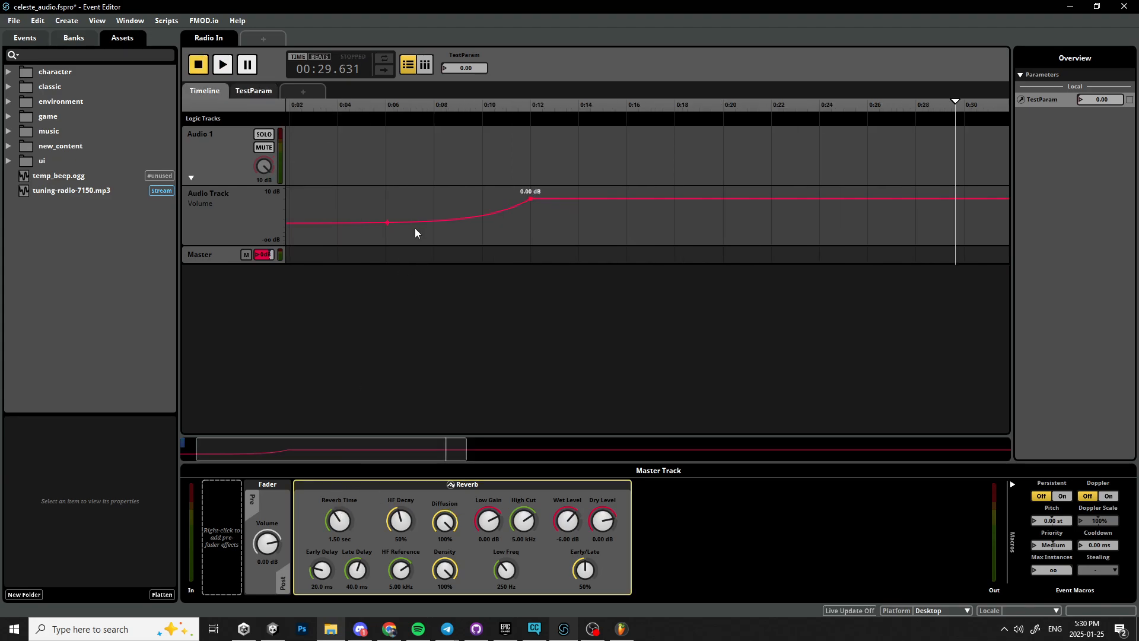
pyautogui.click(254, 208)
pyautogui.click(348, 119)
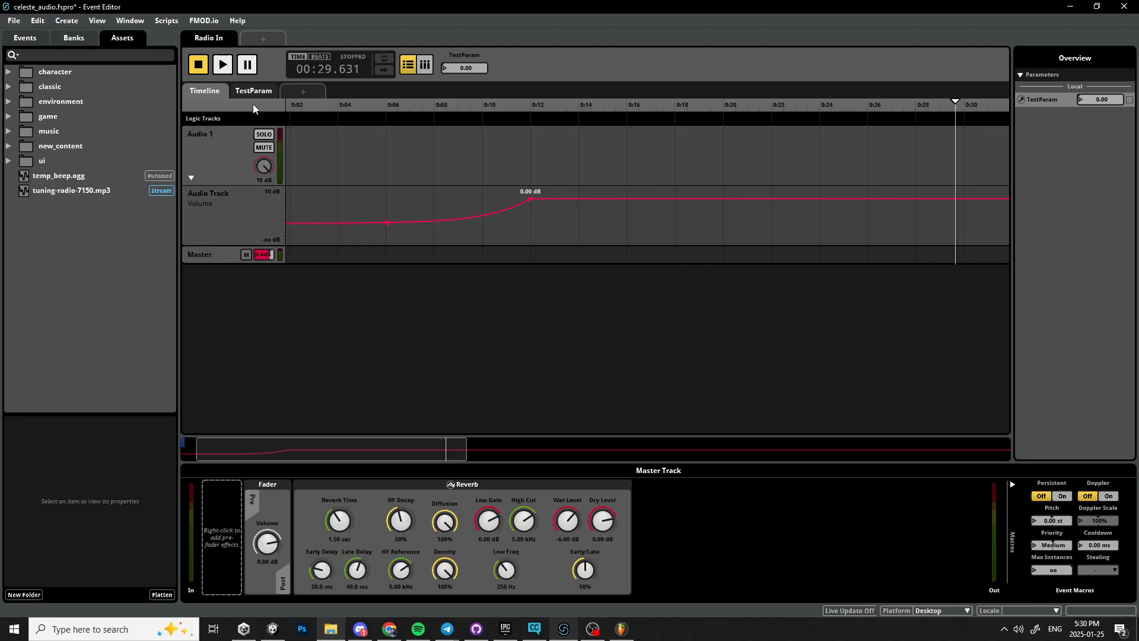
pyautogui.moveTo(956, 104); pyautogui.dragTo(112, 113)
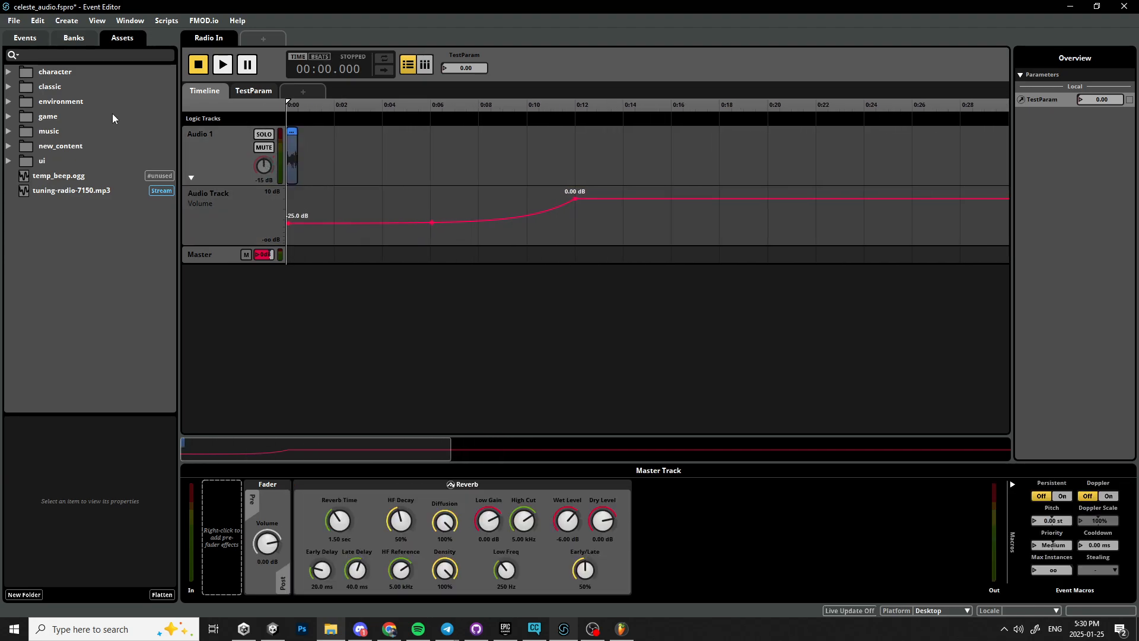
pyautogui.press('space')
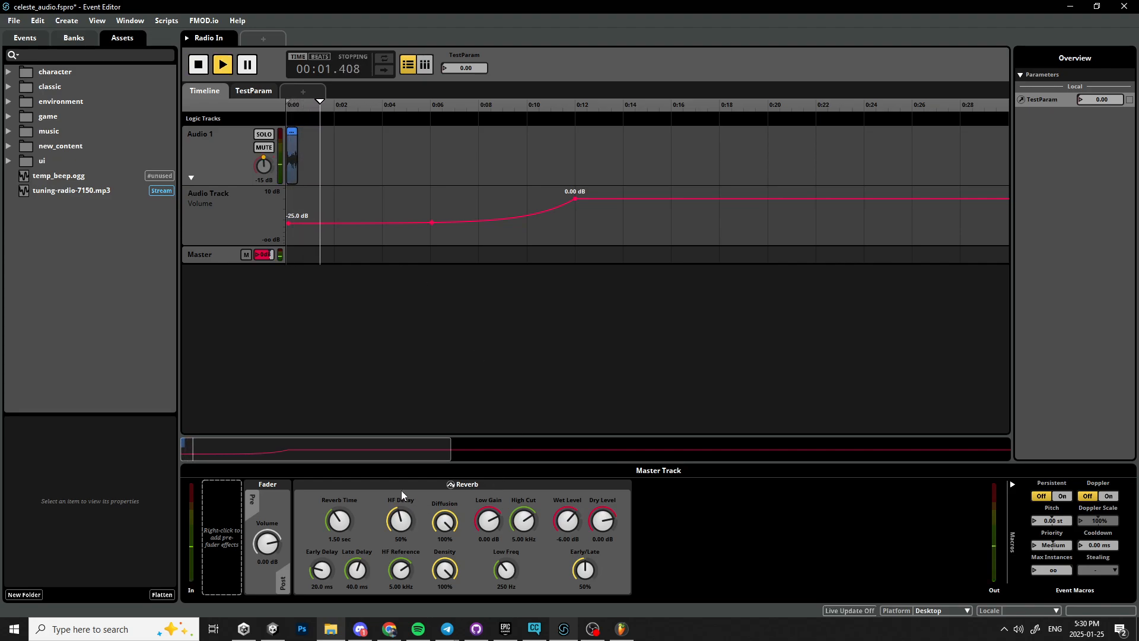
pyautogui.moveTo(341, 526); pyautogui.dragTo(341, 498)
pyautogui.press('space')
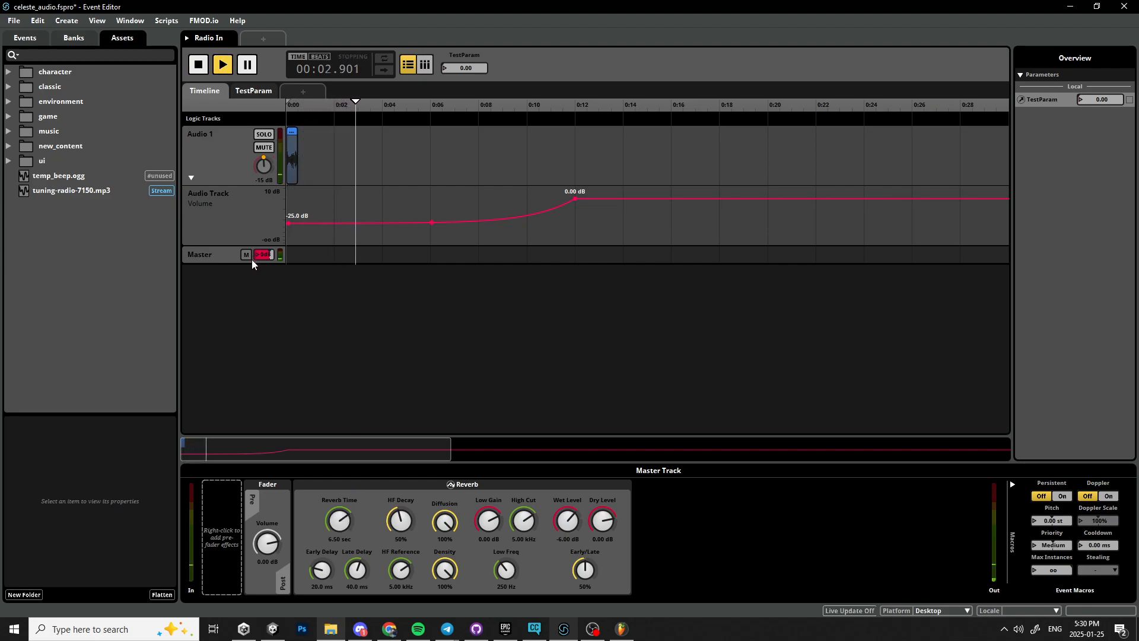
# On the TestParam sheet, automate reverb time from 6.50 sec at 0 down to 100 ms at about 0.55.
pyautogui.click(254, 91)
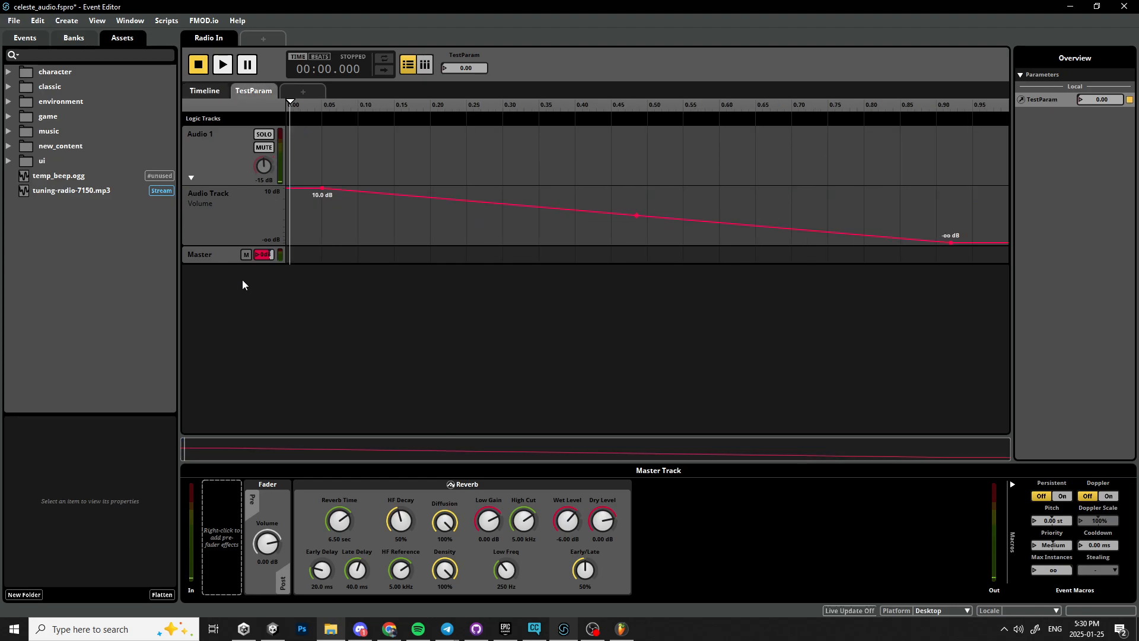
pyautogui.rightClick(334, 524)
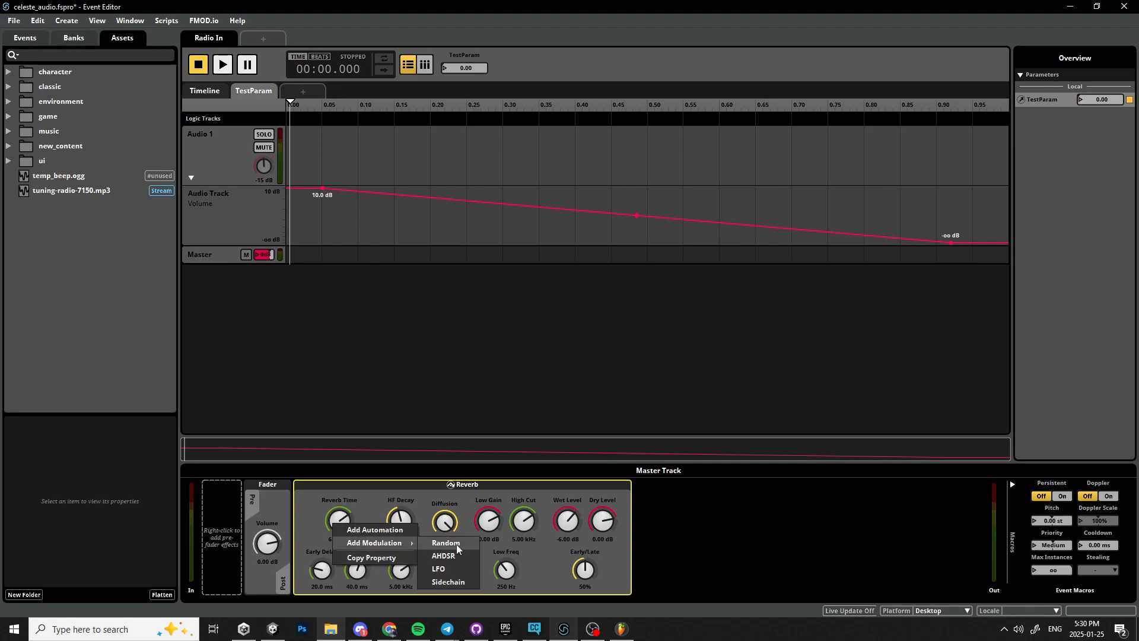
pyautogui.click(363, 530)
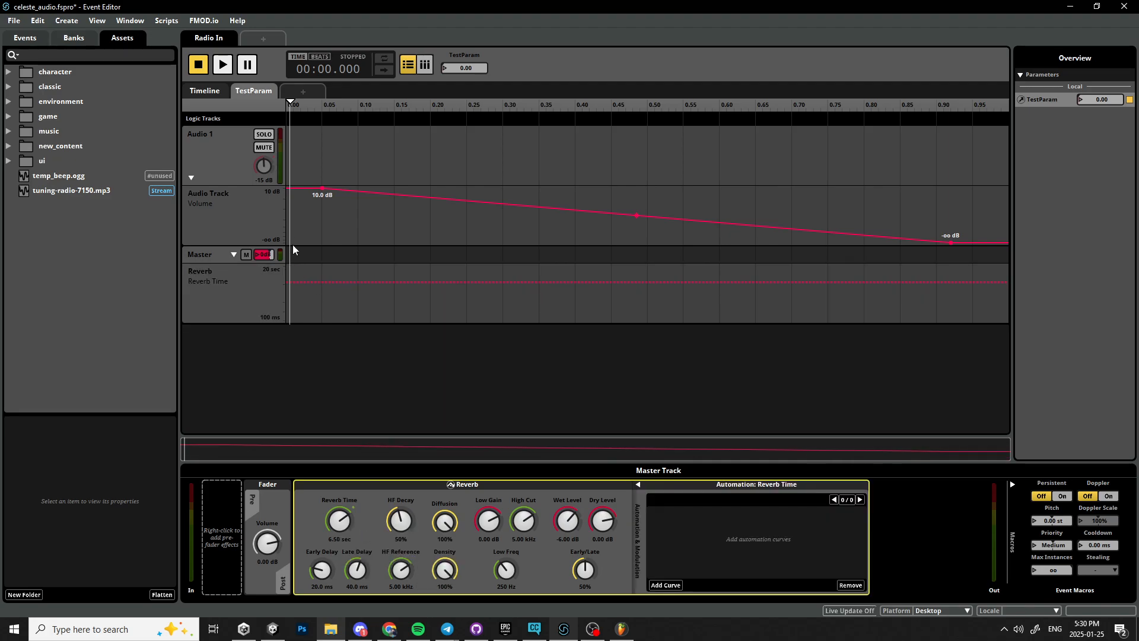
pyautogui.moveTo(292, 104); pyautogui.dragTo(257, 95)
pyautogui.rightClick(312, 284)
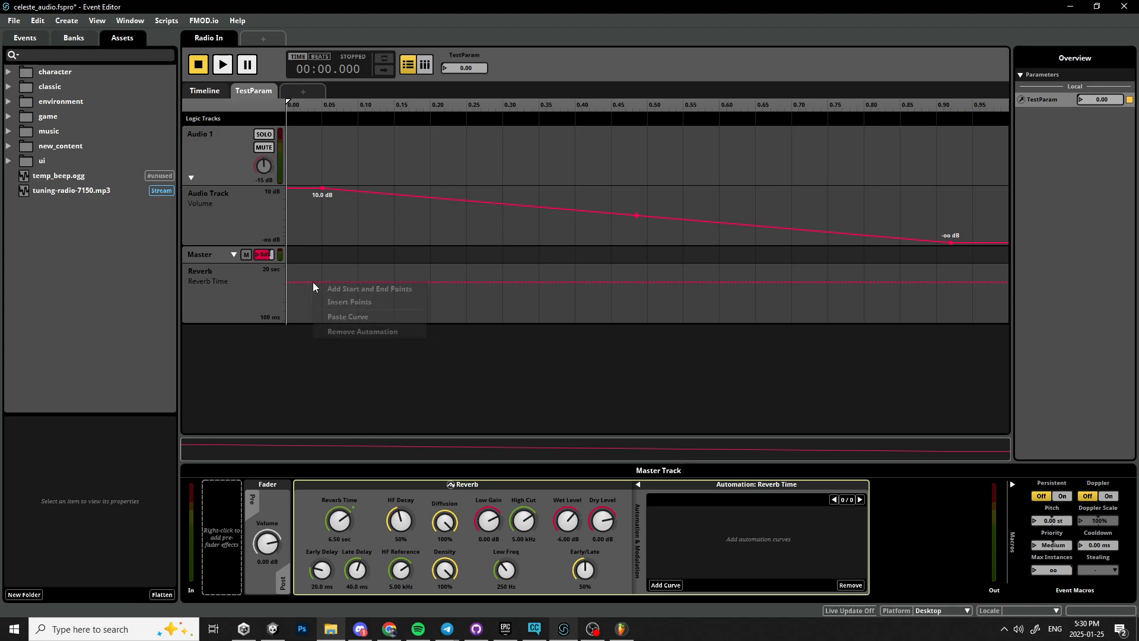
pyautogui.click(316, 288)
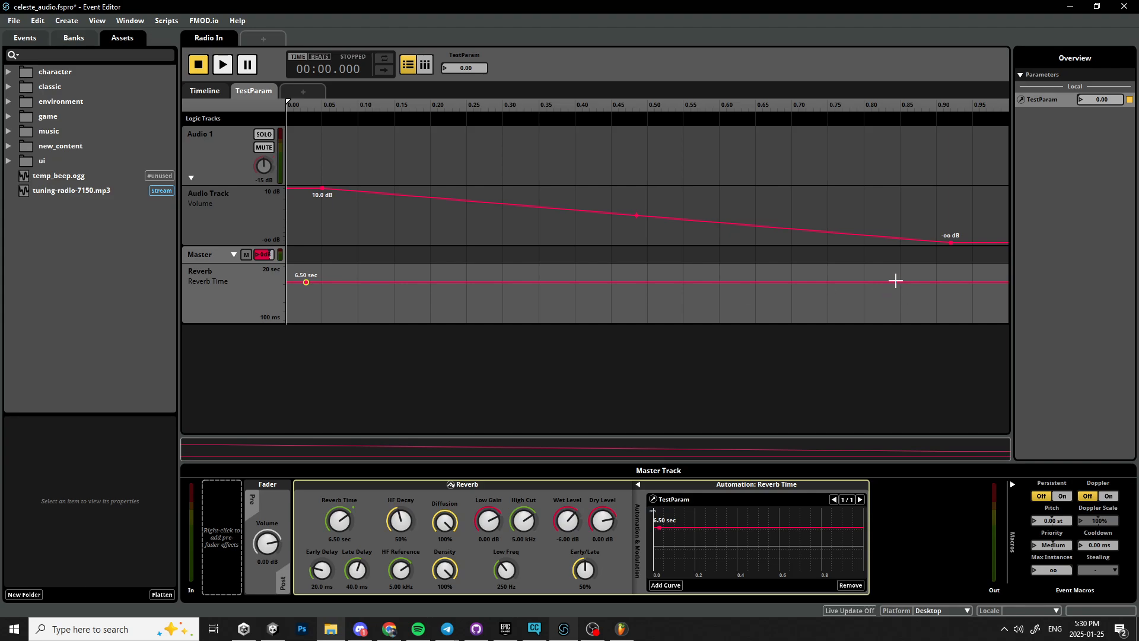
pyautogui.moveTo(896, 280); pyautogui.dragTo(683, 320)
# Raise the volume end point near 0.90 on the TestParam sheet to -14 dB.
pyautogui.moveTo(952, 243); pyautogui.dragTo(951, 200)
pyautogui.moveTo(950, 209); pyautogui.dragTo(951, 213)
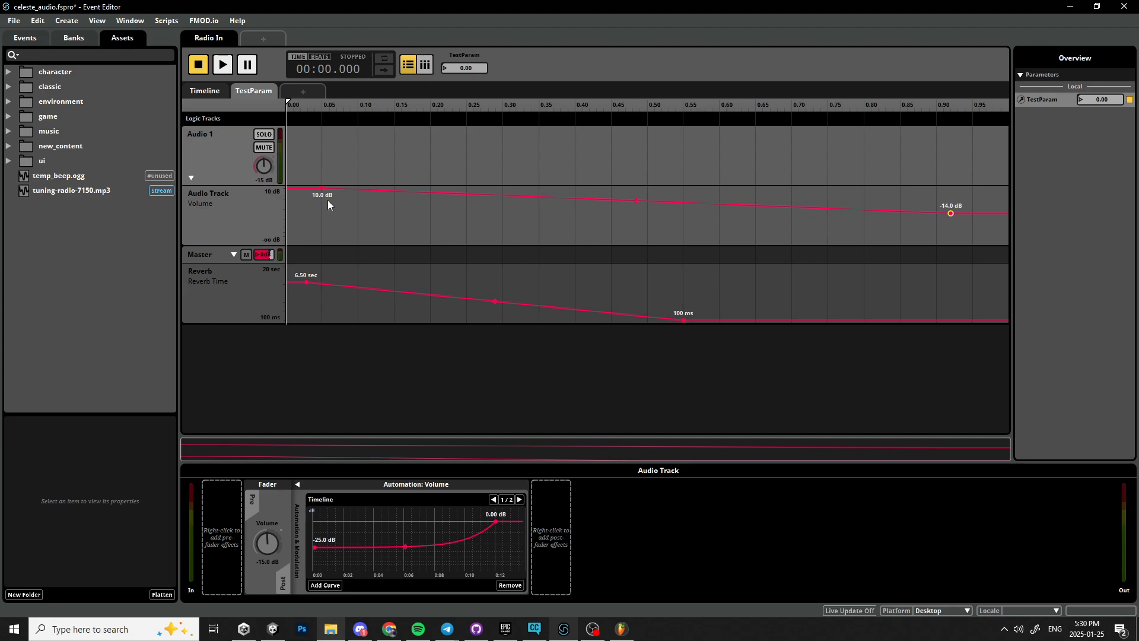
pyautogui.click(209, 93)
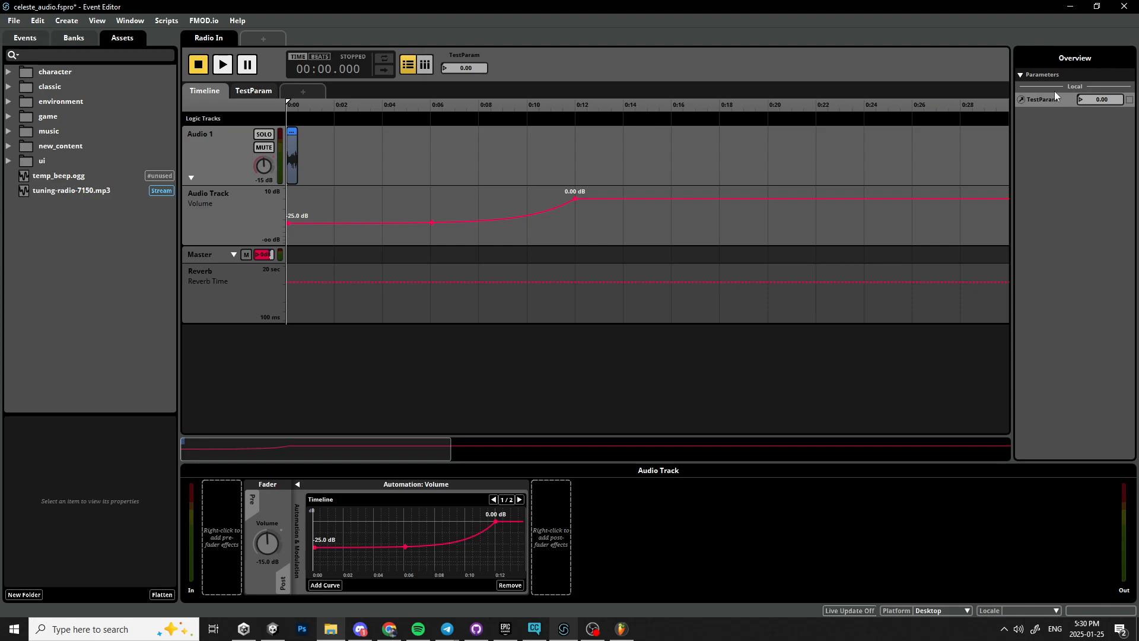
# Play the event, then remove the volume automation from the audio track.
pyautogui.click(222, 65)
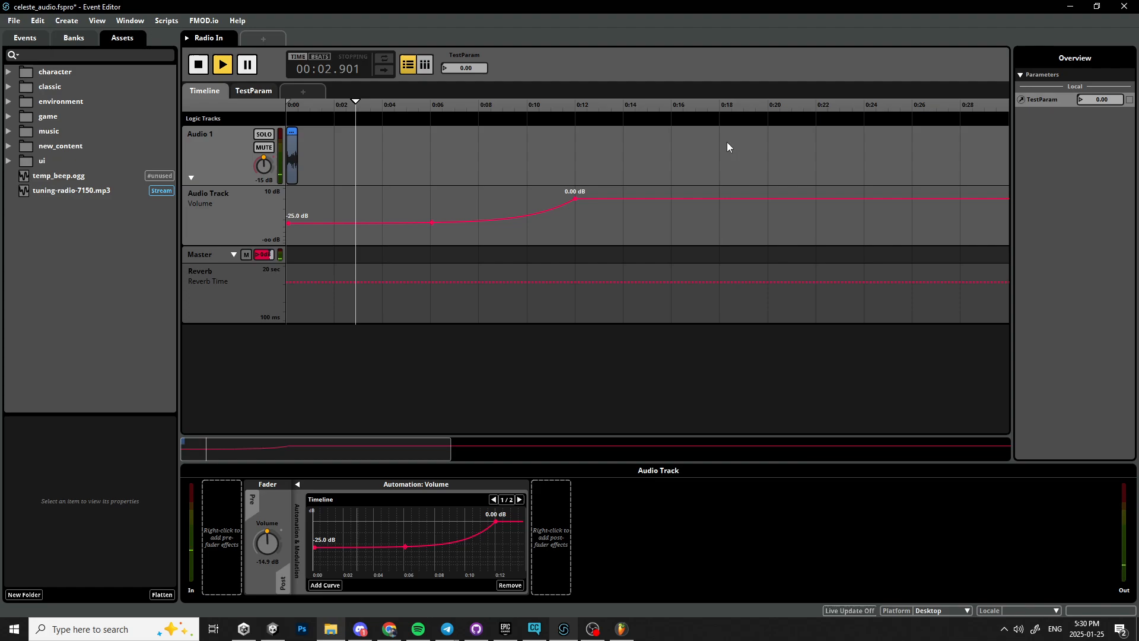
pyautogui.click(263, 220)
pyautogui.rightClick(268, 217)
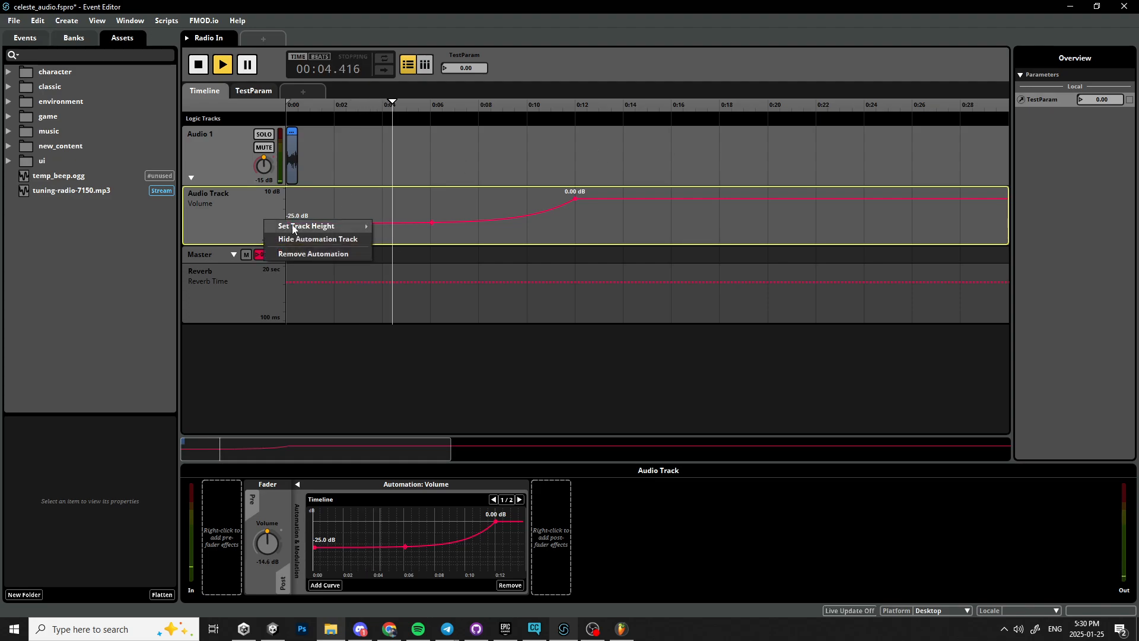
pyautogui.click(306, 252)
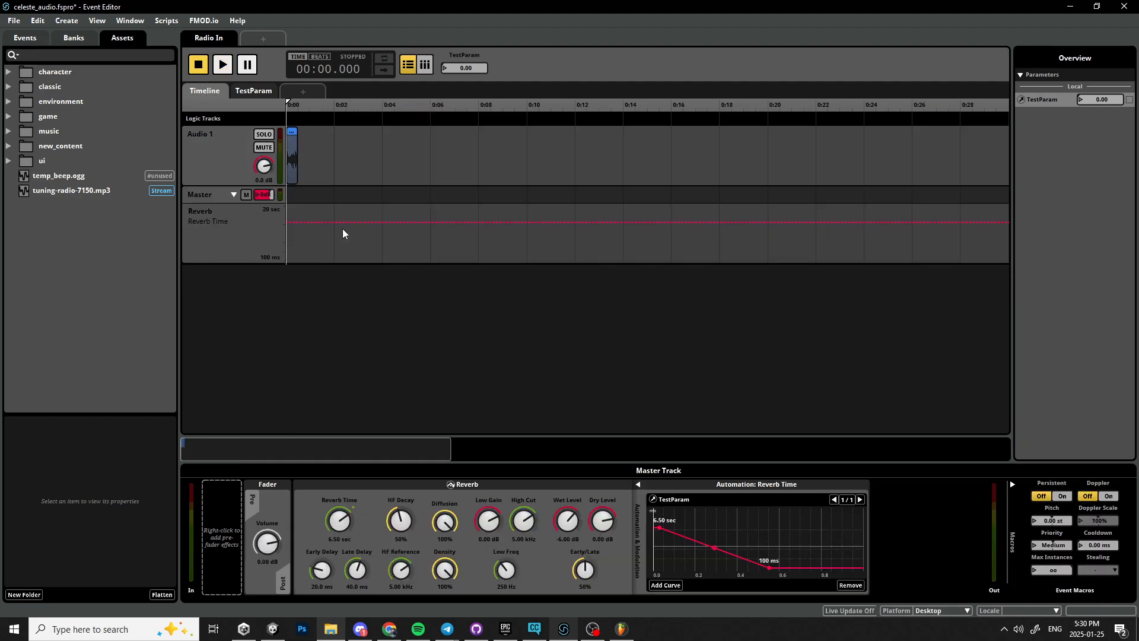
# Play the event while sweeping TestParam up to 1.00 and back to 0.00 to hear the reverb change.
pyautogui.click(259, 247)
pyautogui.press('space')
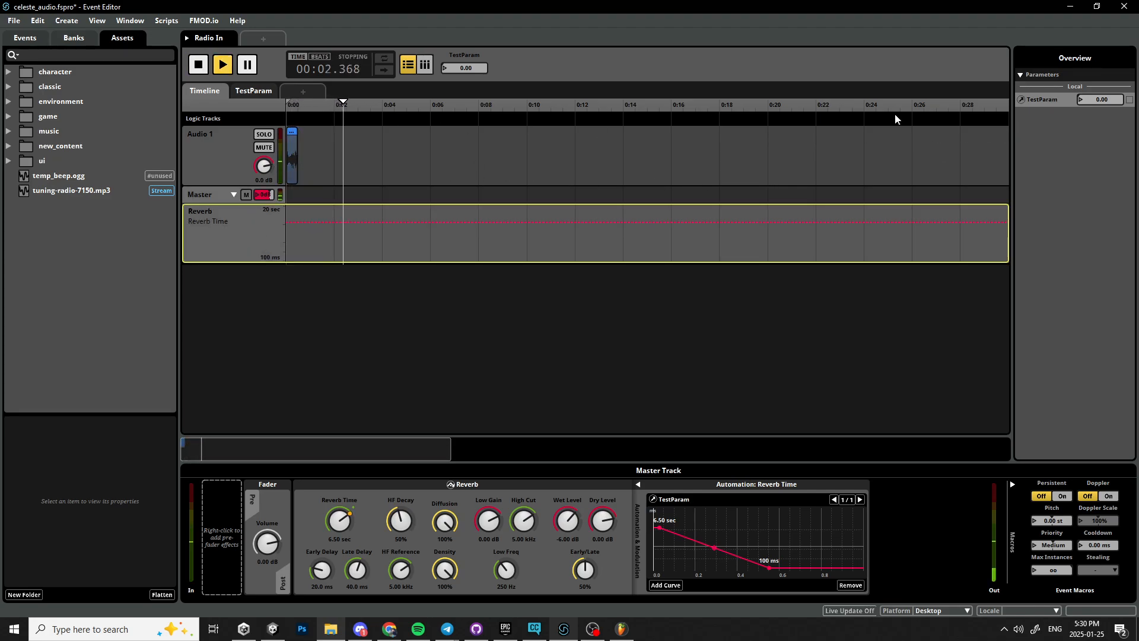
pyautogui.moveTo(1099, 98); pyautogui.dragTo(1099, 32)
pyautogui.press('space')
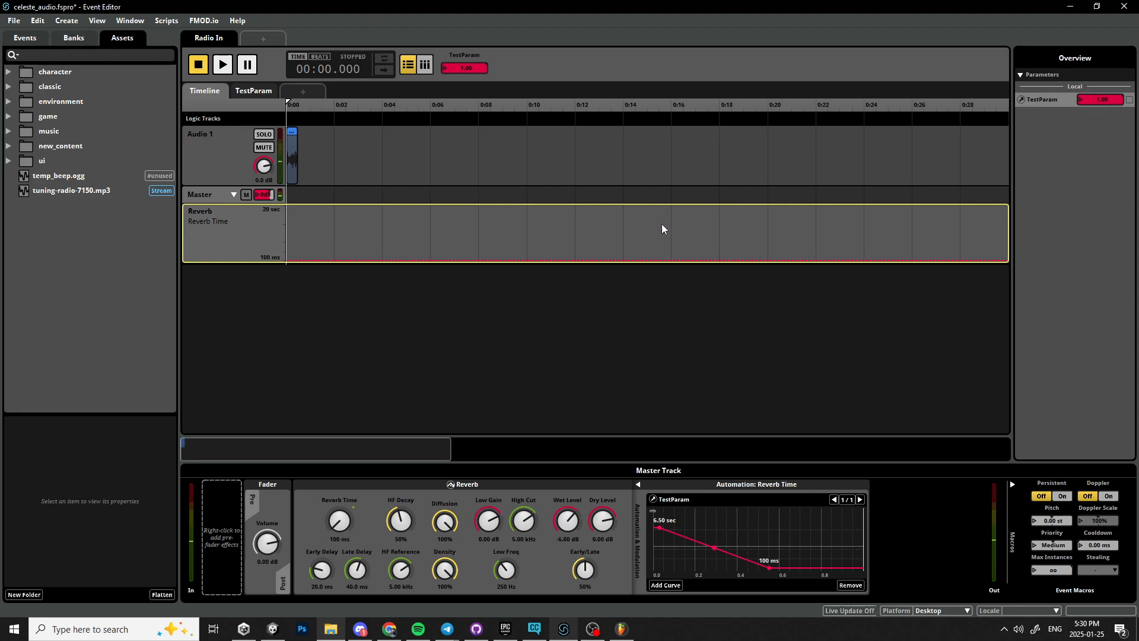
pyautogui.press('space')
pyautogui.press('space')
pyautogui.moveTo(1096, 100); pyautogui.dragTo(1096, 154)
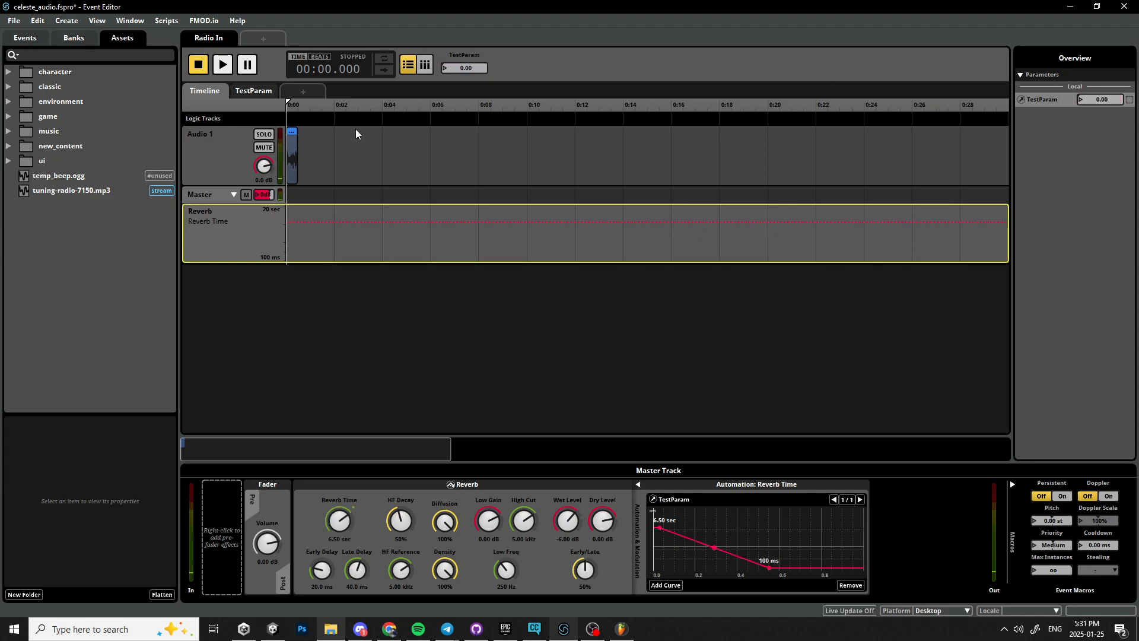
pyautogui.click(381, 282)
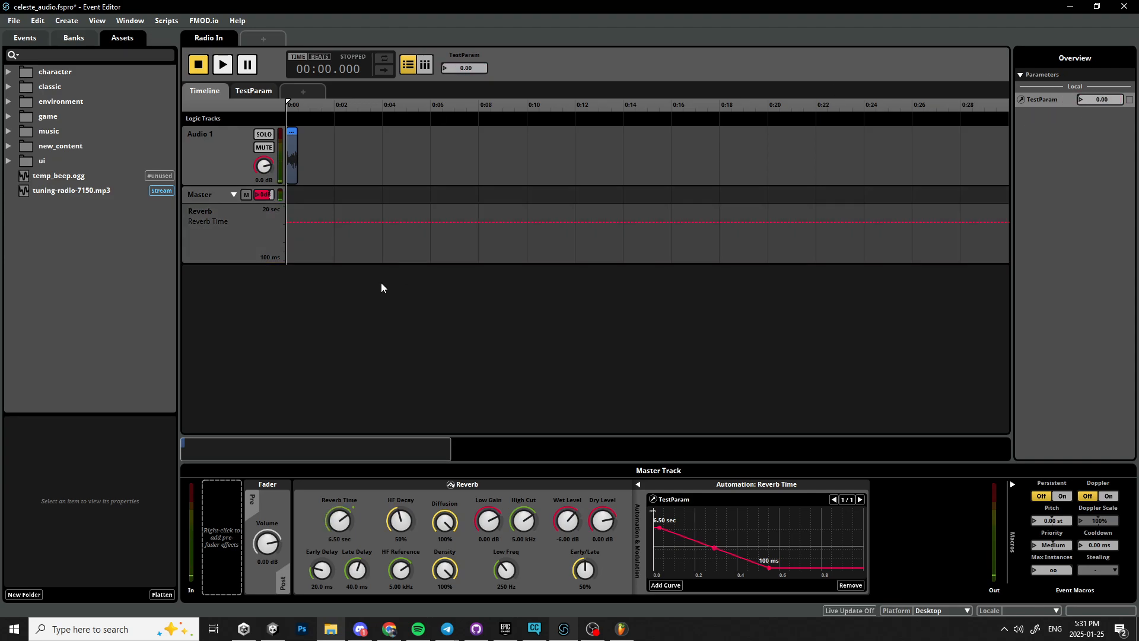
pyautogui.click(47, 114)
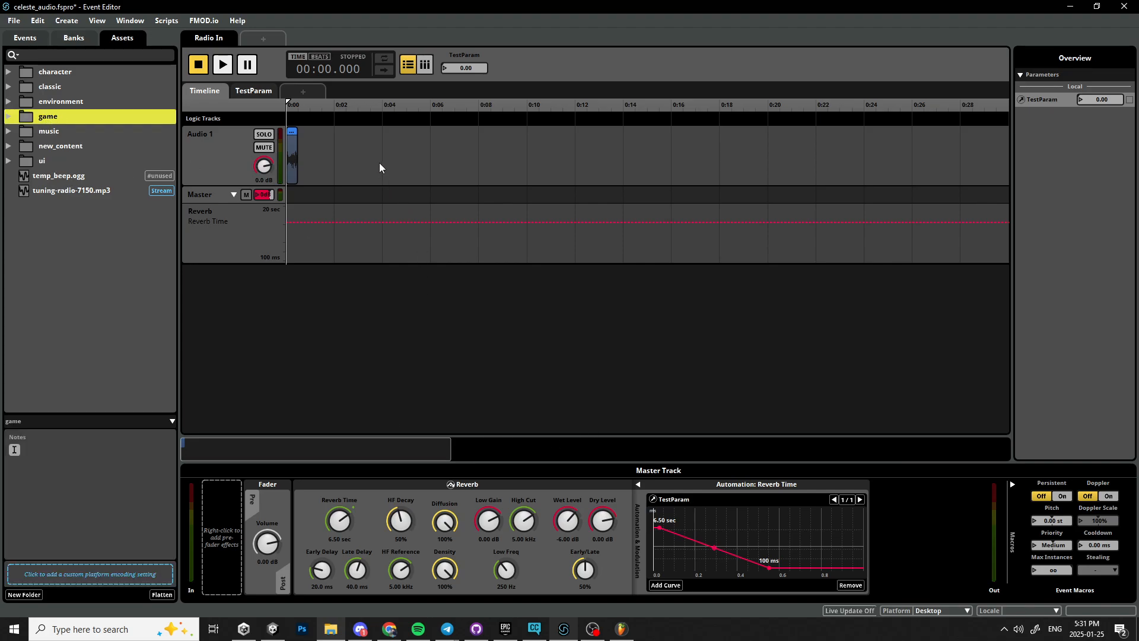
pyautogui.rightClick(308, 119)
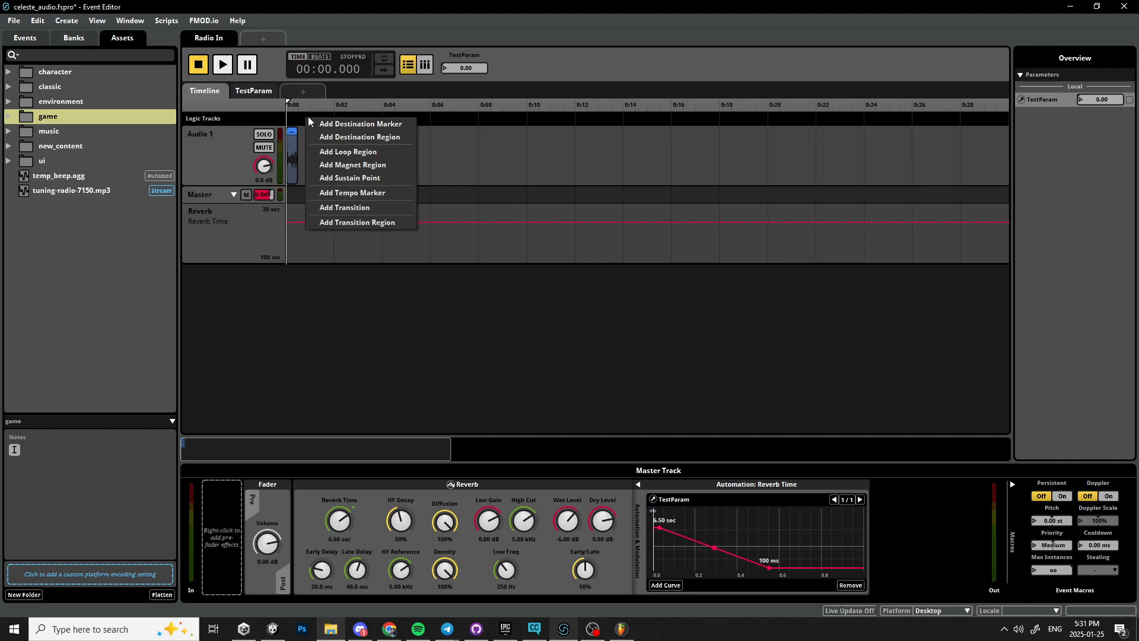
pyautogui.click(339, 108)
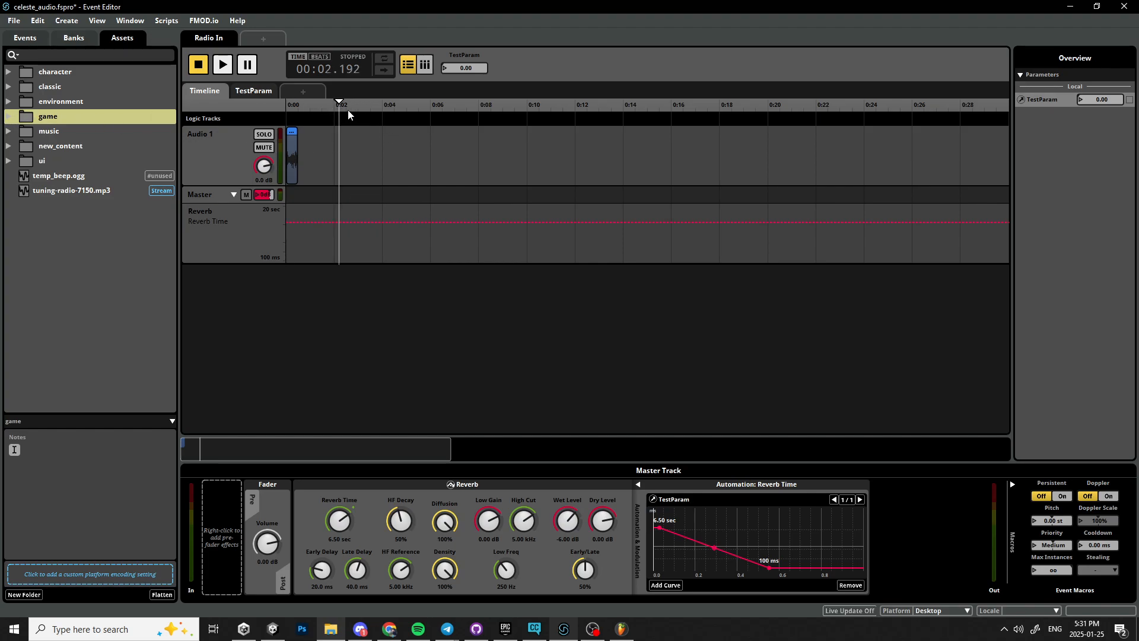
pyautogui.click(335, 105)
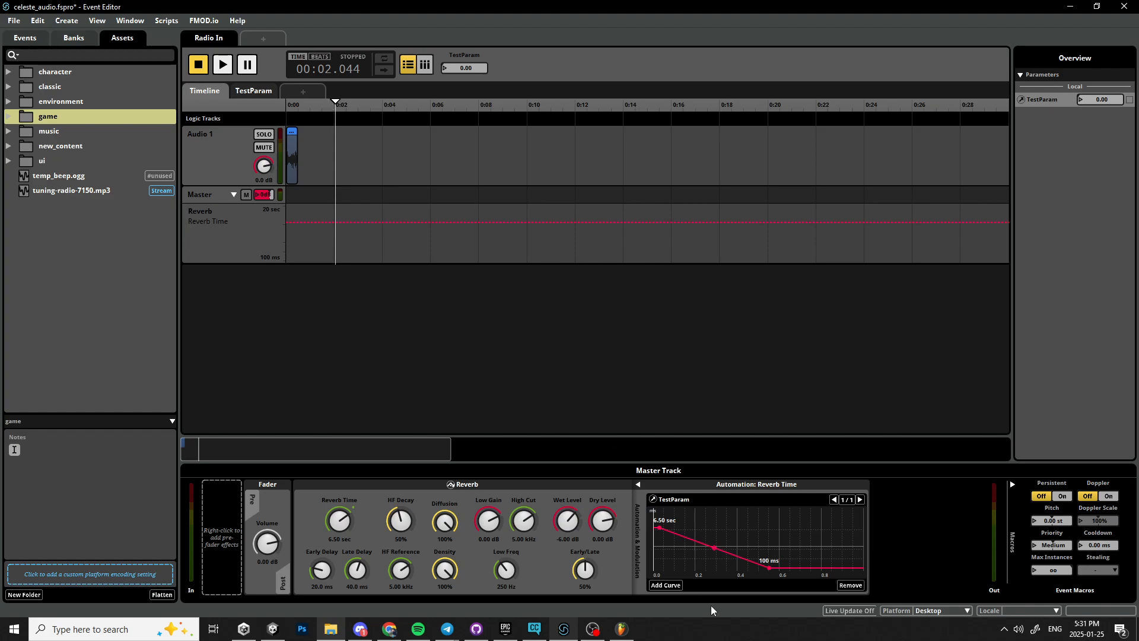
# Switch to FL Studio, close the Serum window and play the RadioIn arrangement from around bar 25.
pyautogui.click(622, 629)
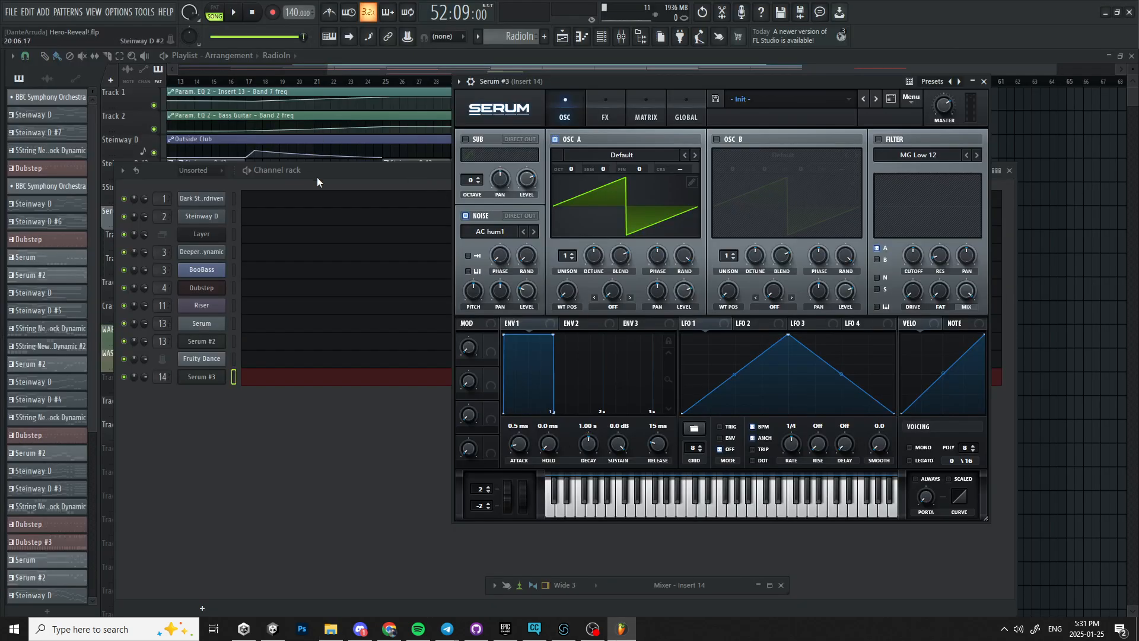
pyautogui.moveTo(317, 176); pyautogui.dragTo(827, 429)
pyautogui.click(972, 82)
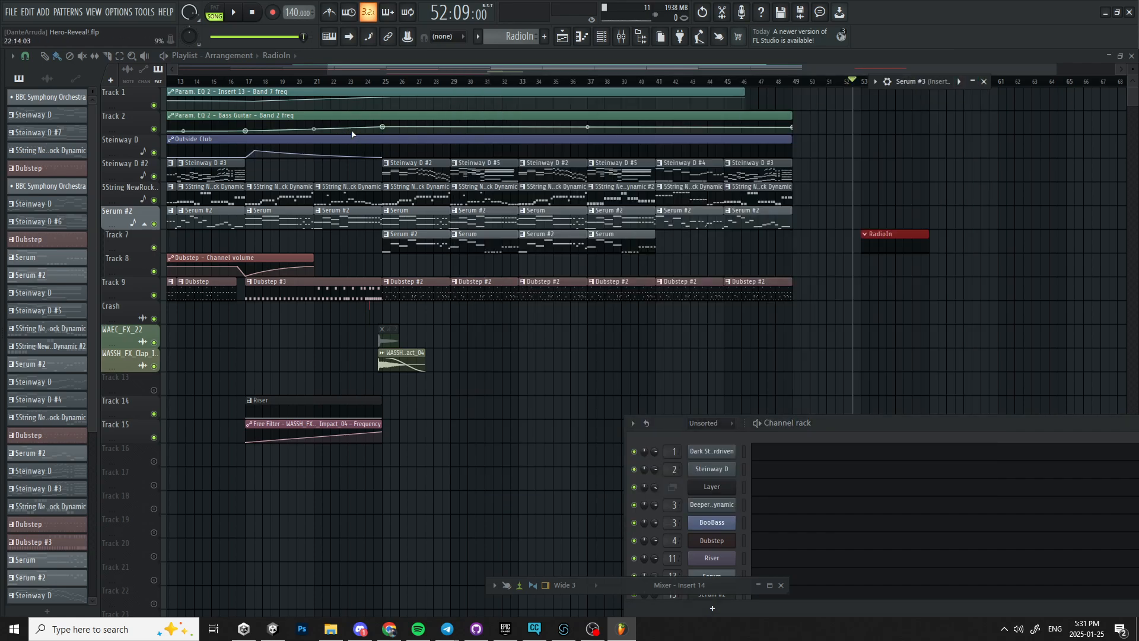
pyautogui.moveTo(387, 83); pyautogui.dragTo(386, 85)
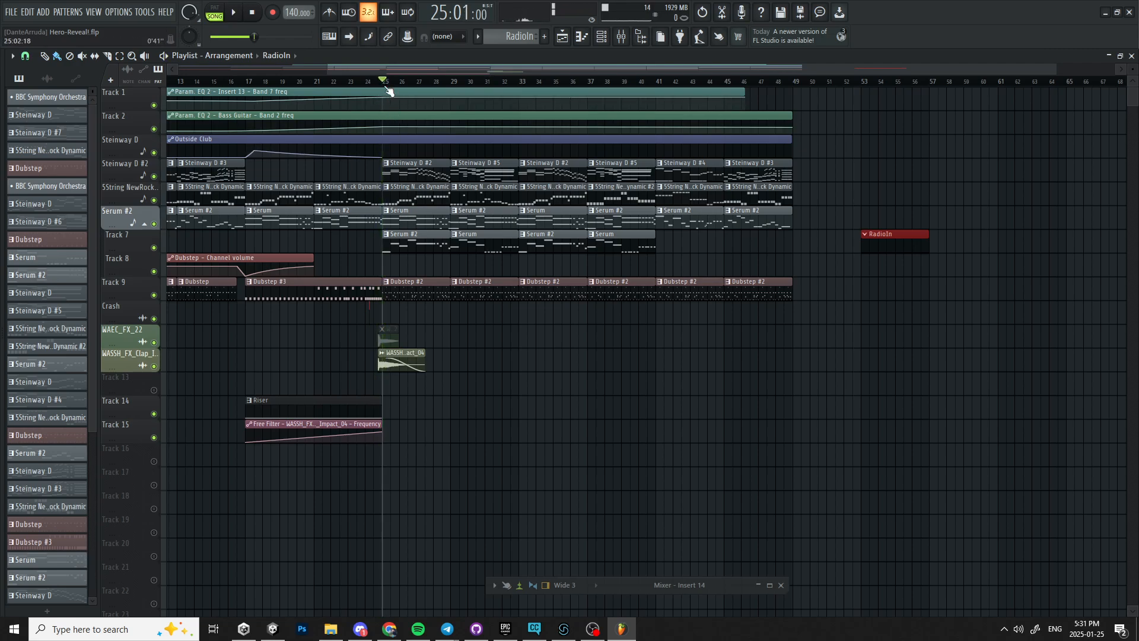
pyautogui.moveTo(387, 84); pyautogui.dragTo(453, 83)
pyautogui.press('space')
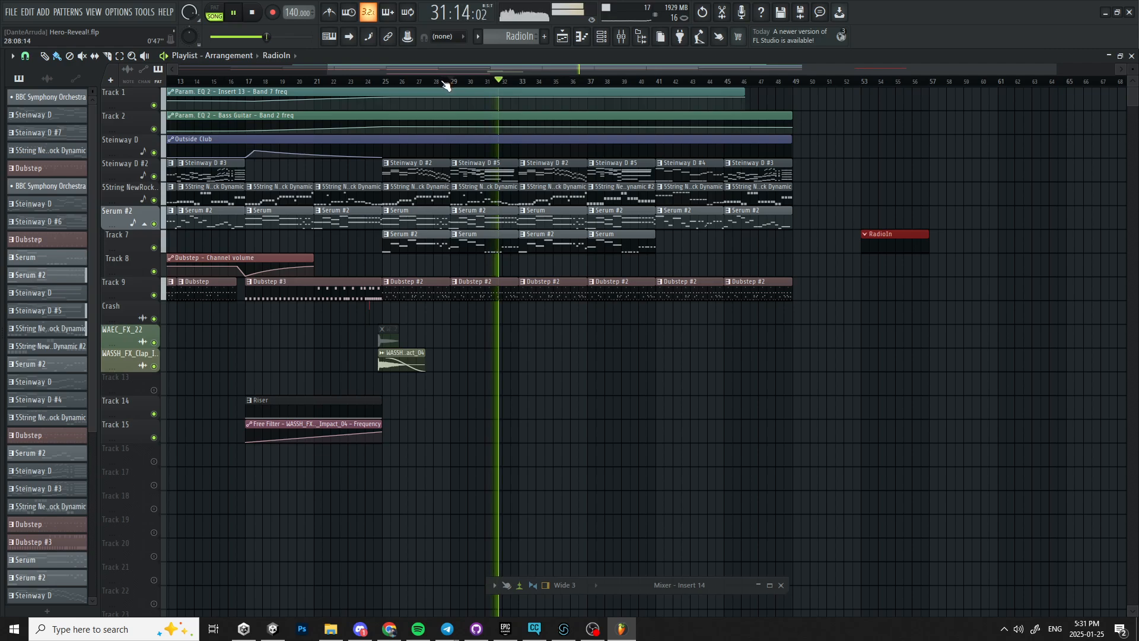
# Select bars 33 to 37 in the playlist and play that section.
pyautogui.click(519, 80)
pyautogui.press('space')
pyautogui.moveTo(526, 83); pyautogui.dragTo(589, 83)
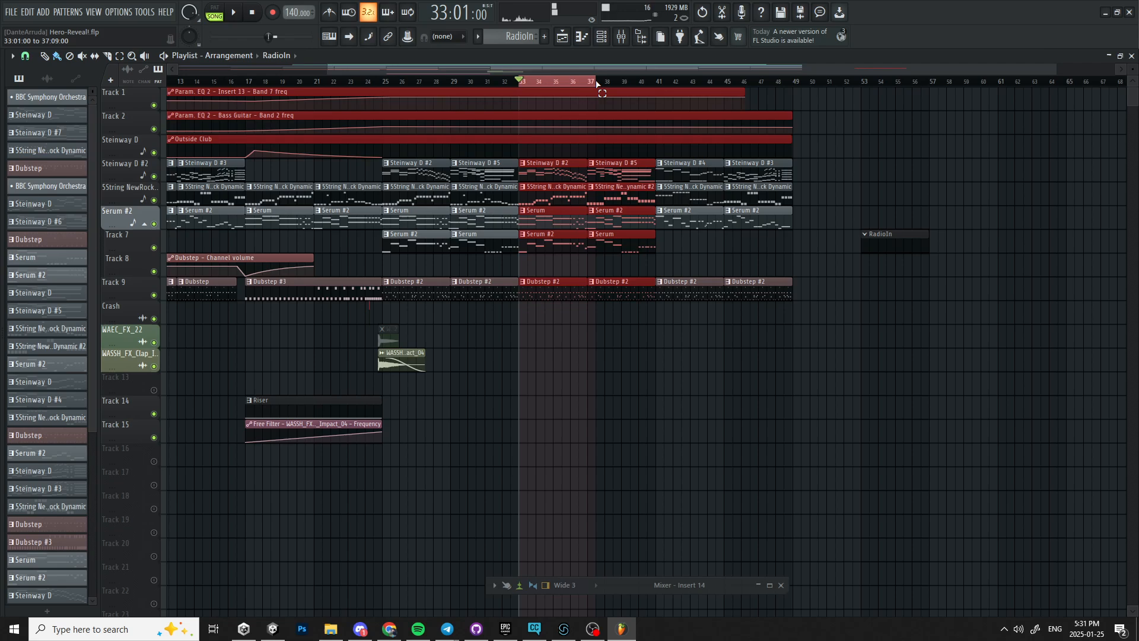
pyautogui.press('space')
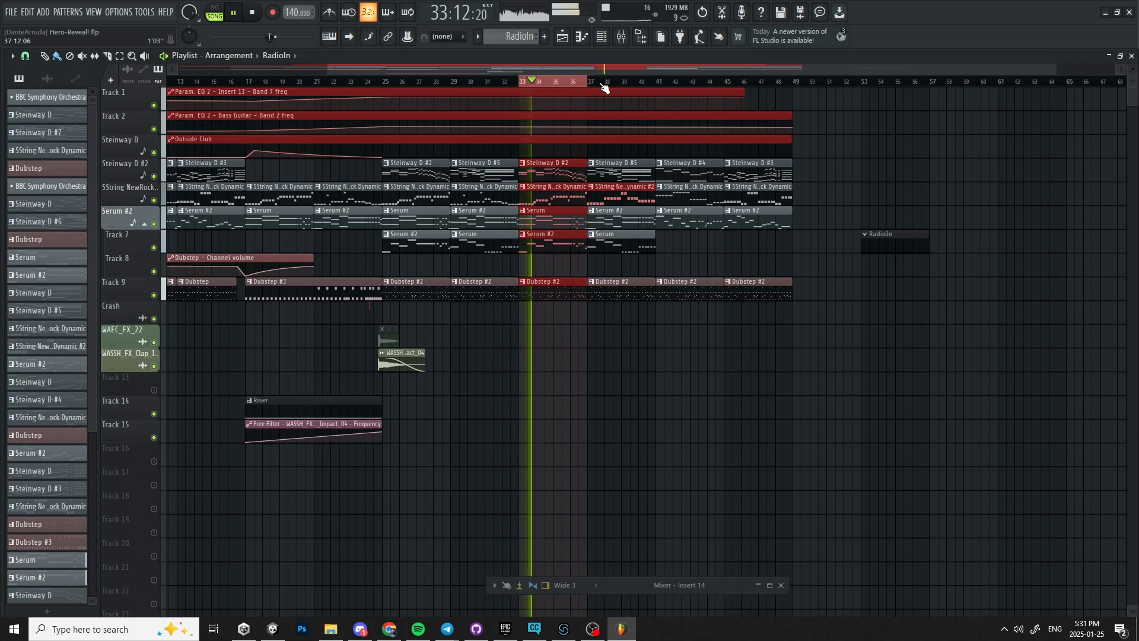
pyautogui.press('space')
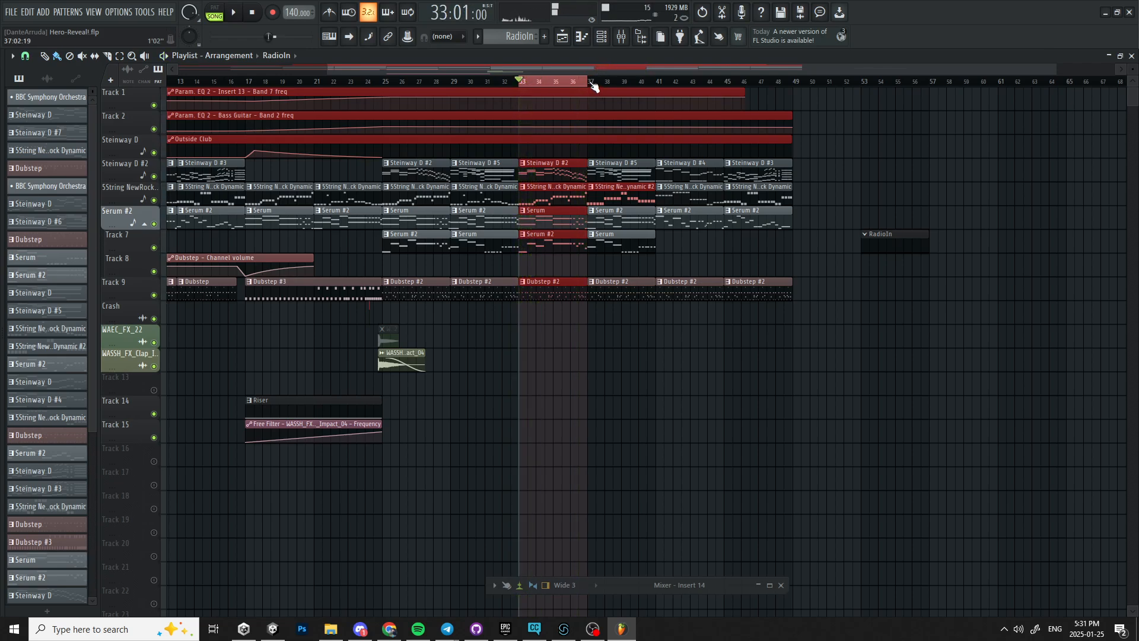
pyautogui.doubleClick(560, 82)
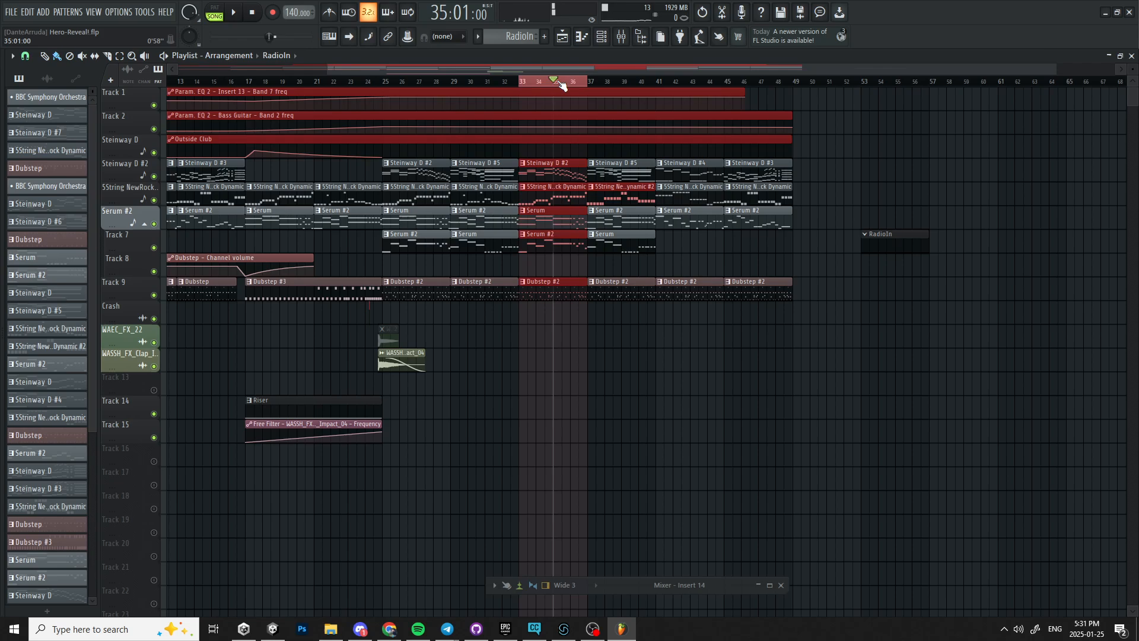
# Switch back to FMOD and add a loop region on the logic track spanning about 0:02 to 0:04.
pyautogui.click(555, 633)
pyautogui.moveTo(336, 101); pyautogui.dragTo(165, 98)
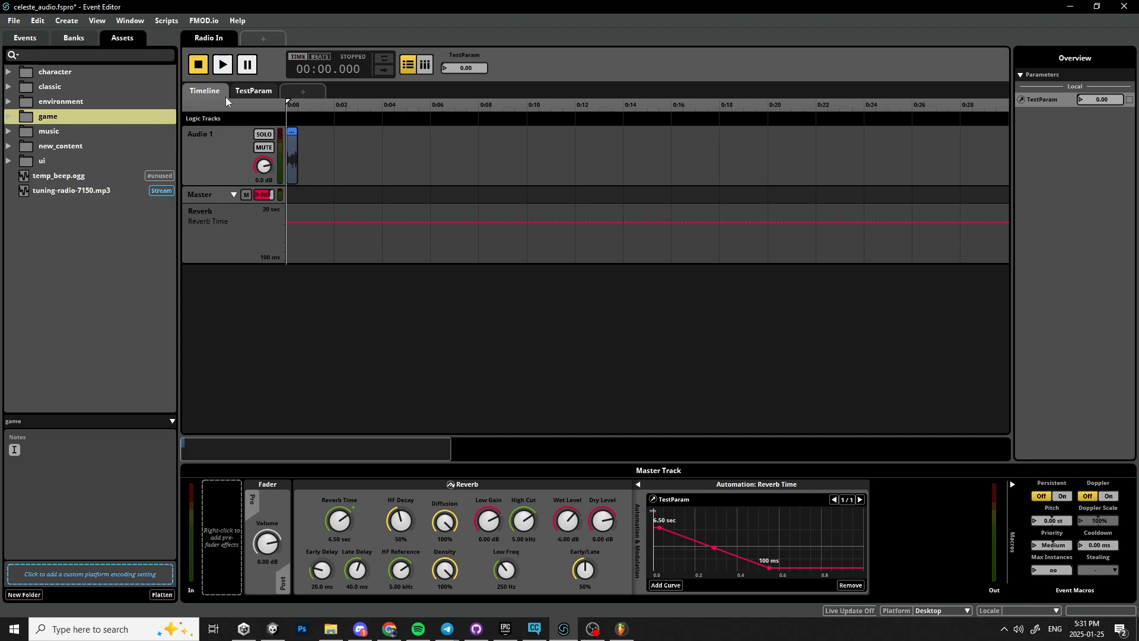
pyautogui.rightClick(296, 117)
pyautogui.click(355, 151)
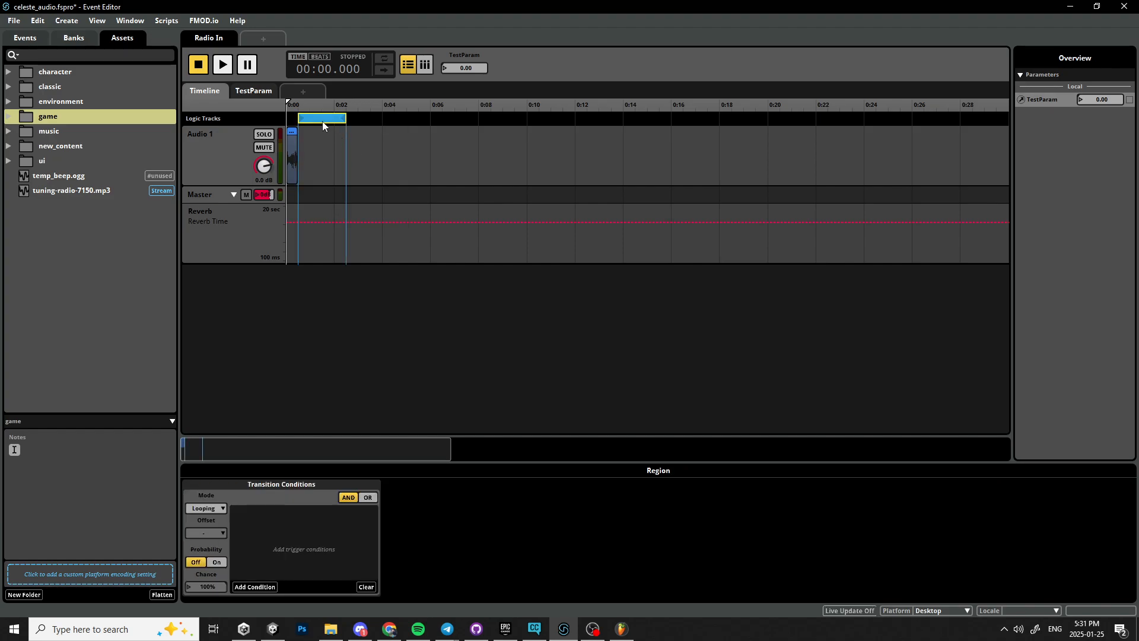
pyautogui.moveTo(322, 121); pyautogui.dragTo(360, 123)
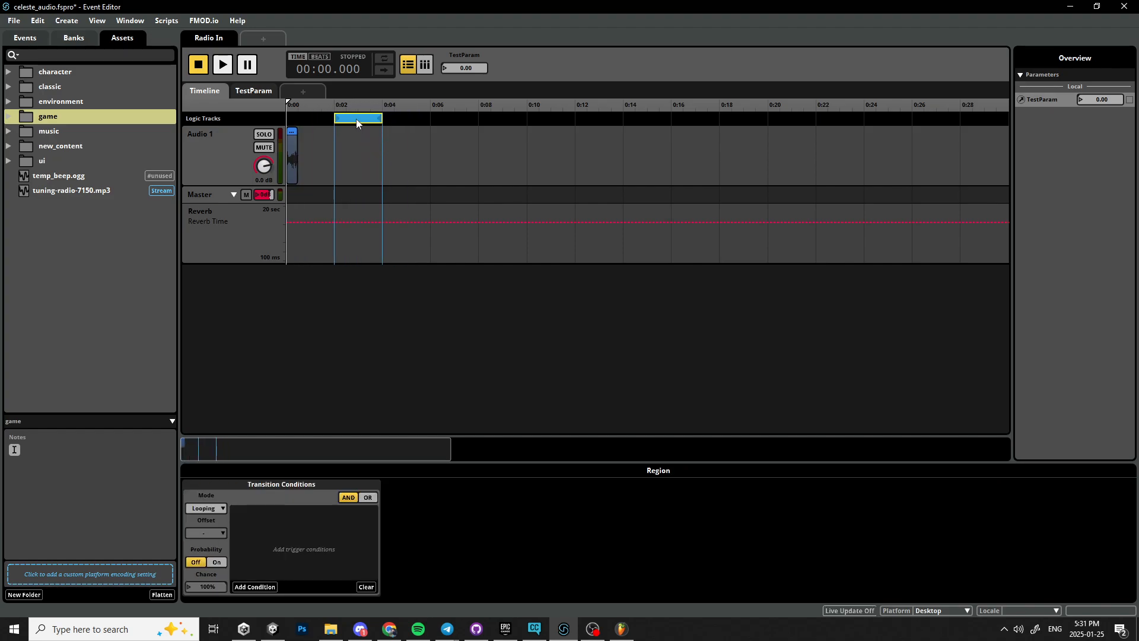
# Copy the loop region and paste a duplicate of it.
pyautogui.rightClick(357, 118)
pyautogui.click(424, 191)
pyautogui.rightClick(355, 119)
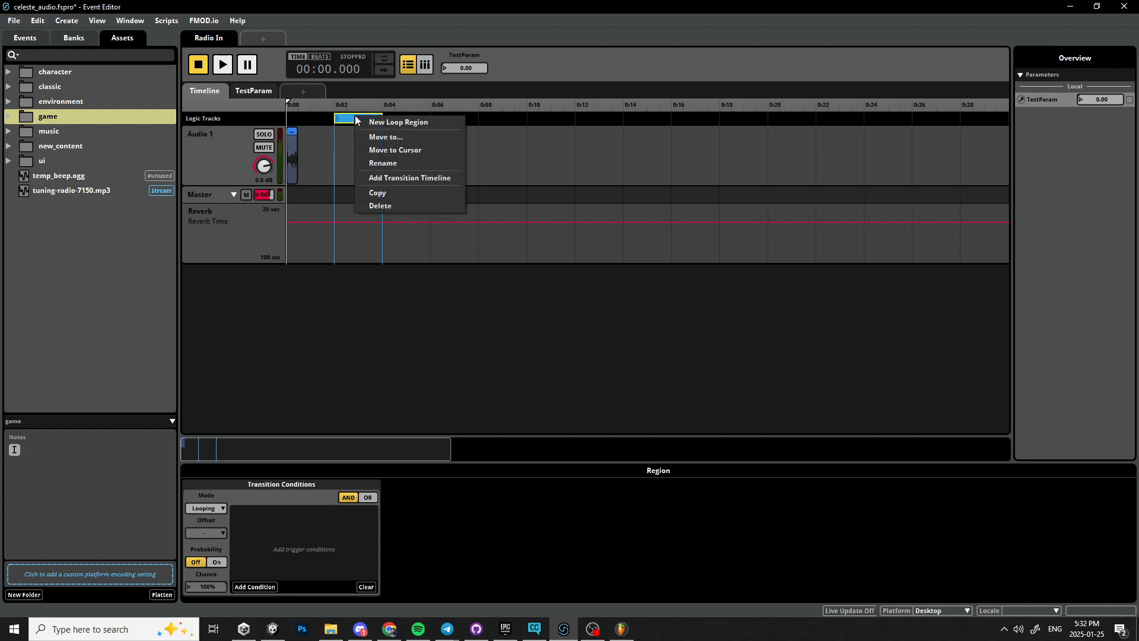
pyautogui.click(1084, 127)
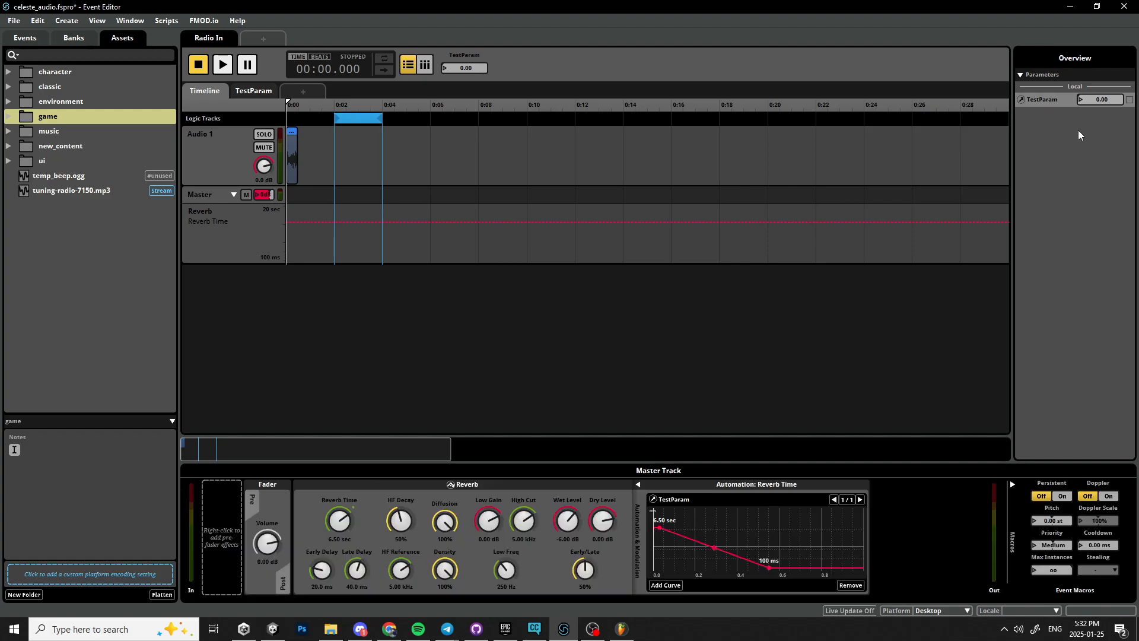
pyautogui.click(353, 118)
pyautogui.hotkey('ctrl', 'c')
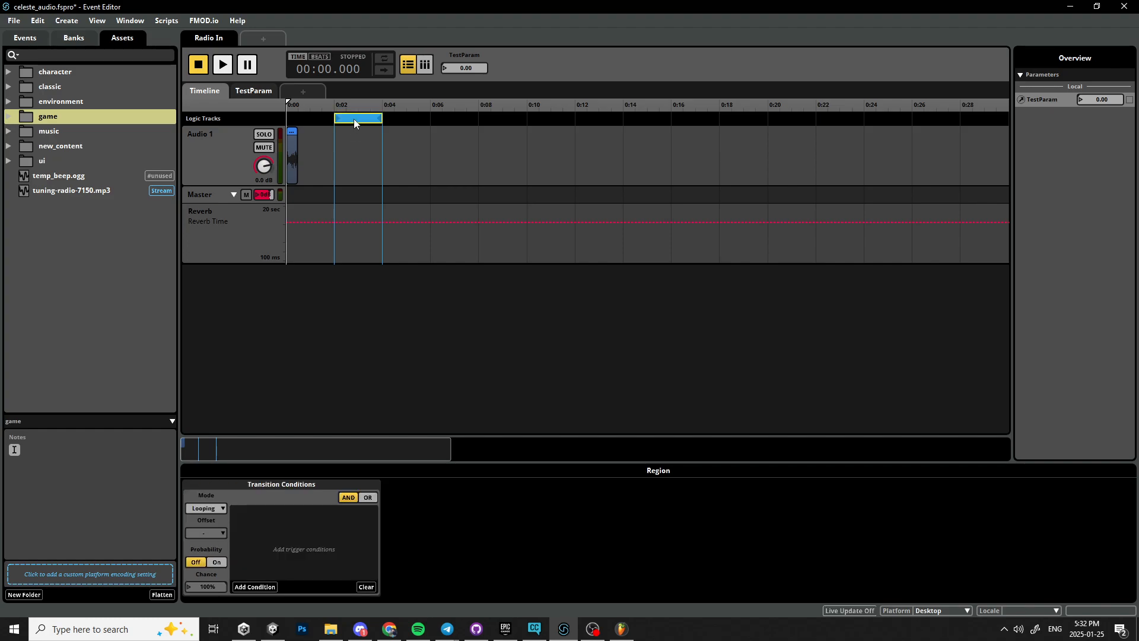
pyautogui.hotkey('ctrl', 'v')
# Delete both the duplicated loop region and the original loop region.
pyautogui.moveTo(366, 116); pyautogui.dragTo(473, 117)
pyautogui.moveTo(326, 118); pyautogui.dragTo(341, 138)
pyautogui.moveTo(484, 118); pyautogui.dragTo(508, 119)
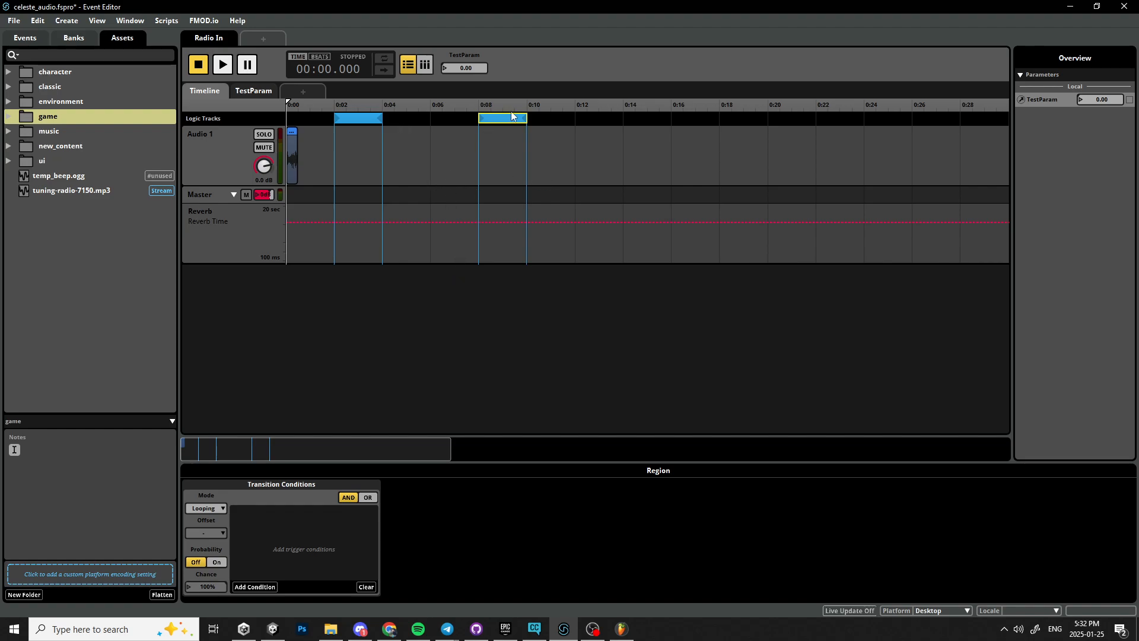
pyautogui.press('Delete')
pyautogui.click(360, 119)
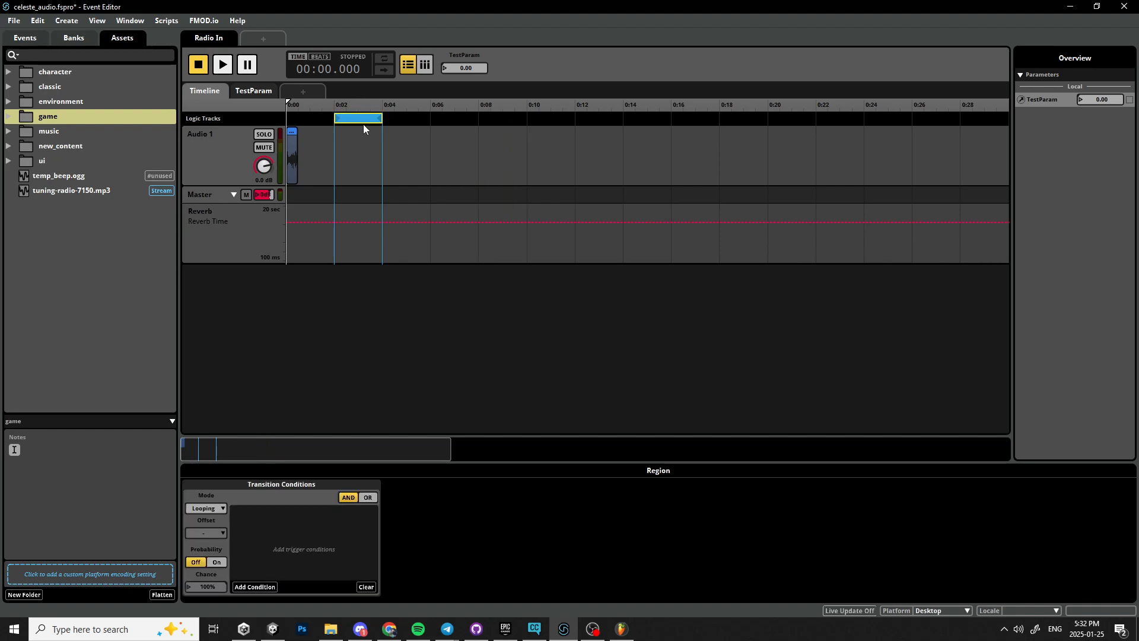
pyautogui.press('Delete')
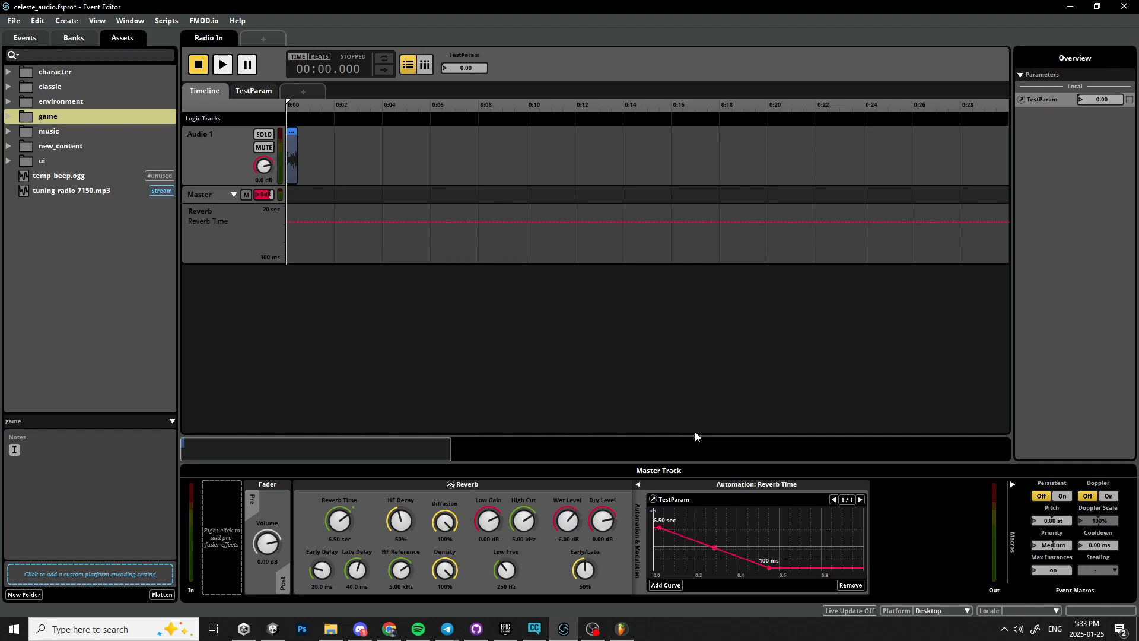
pyautogui.click(82, 315)
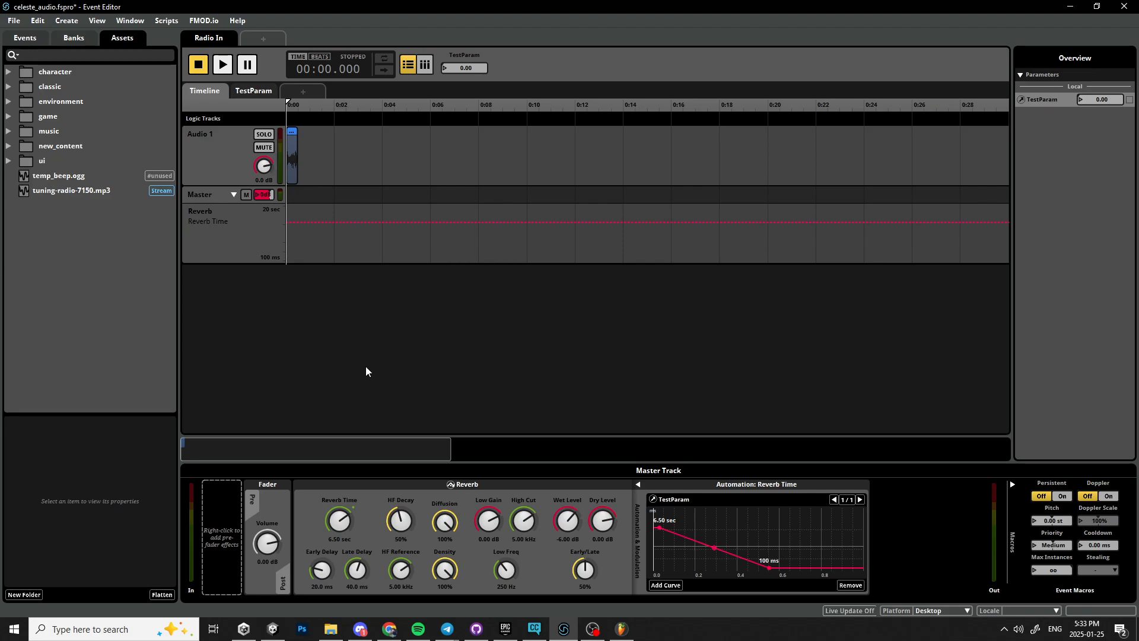
pyautogui.rightClick(76, 230)
pyautogui.click(51, 288)
# Switch to Discord and open the four-member group conversation to reread the audio planning messages.
pyautogui.click(360, 629)
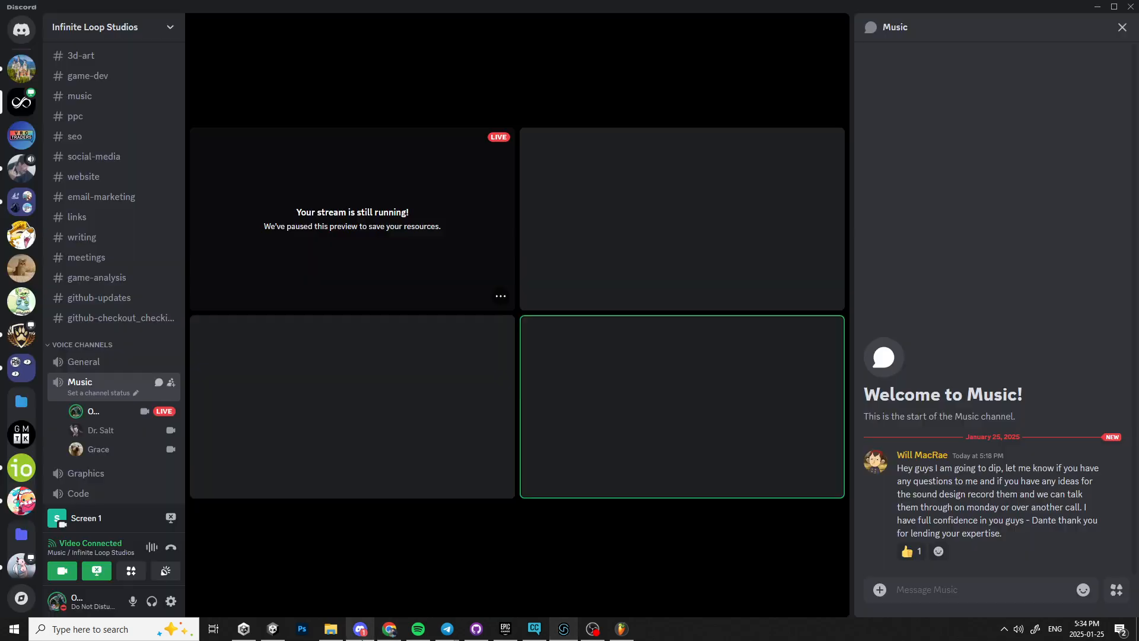
pyautogui.click(21, 64)
pyautogui.click(21, 68)
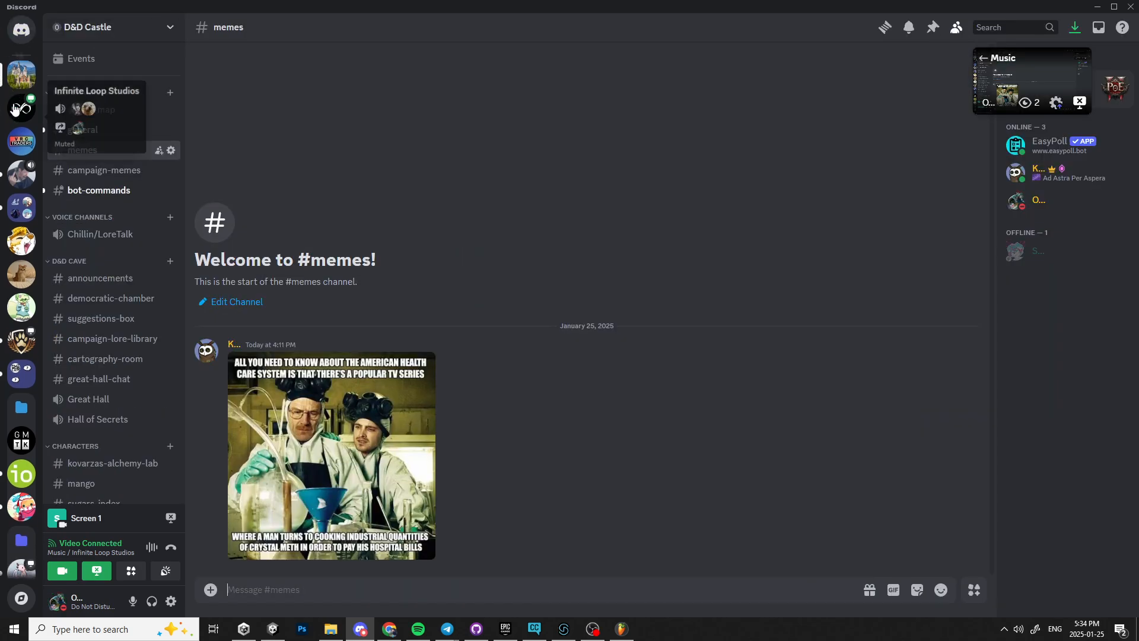
pyautogui.click(21, 30)
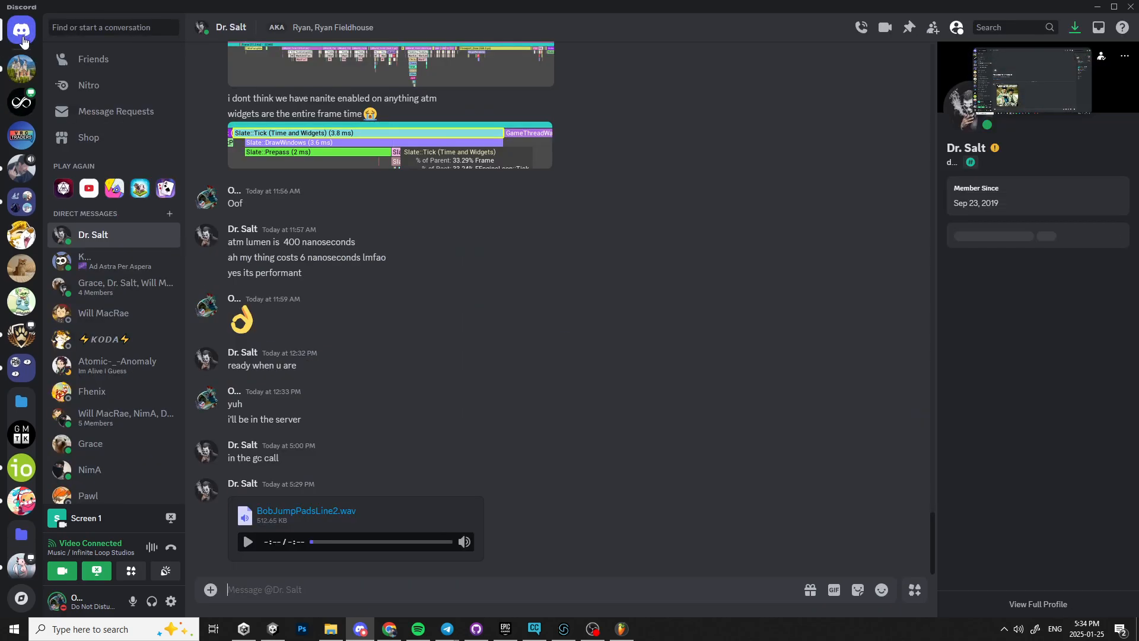
pyautogui.click(122, 286)
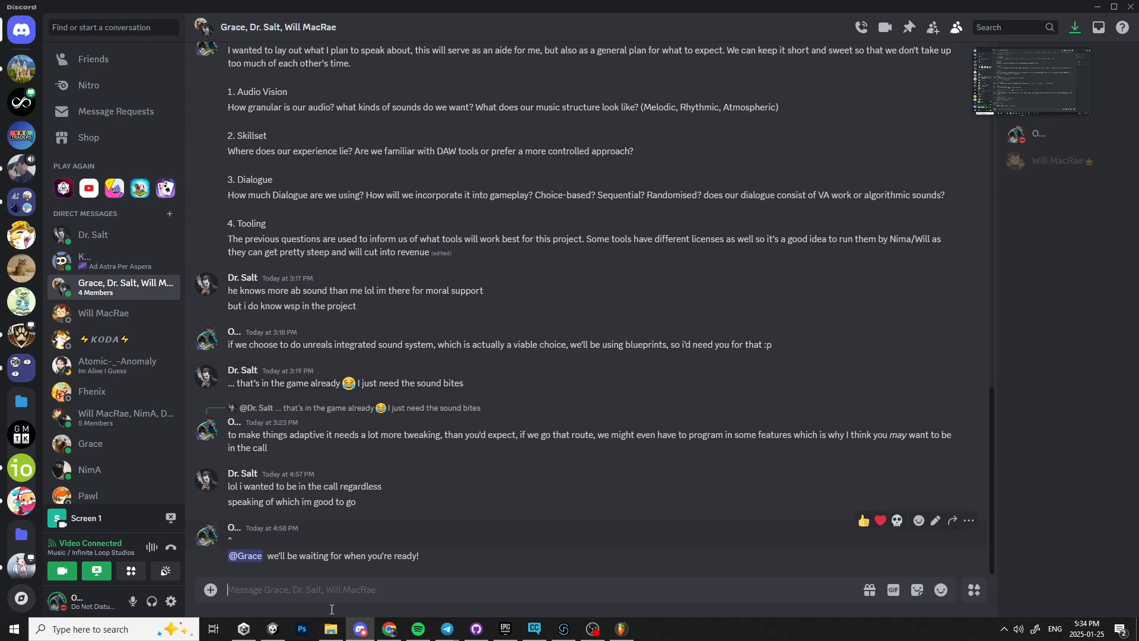
pyautogui.scroll(1, 311, 443)
pyautogui.scroll(8, 311, 443)
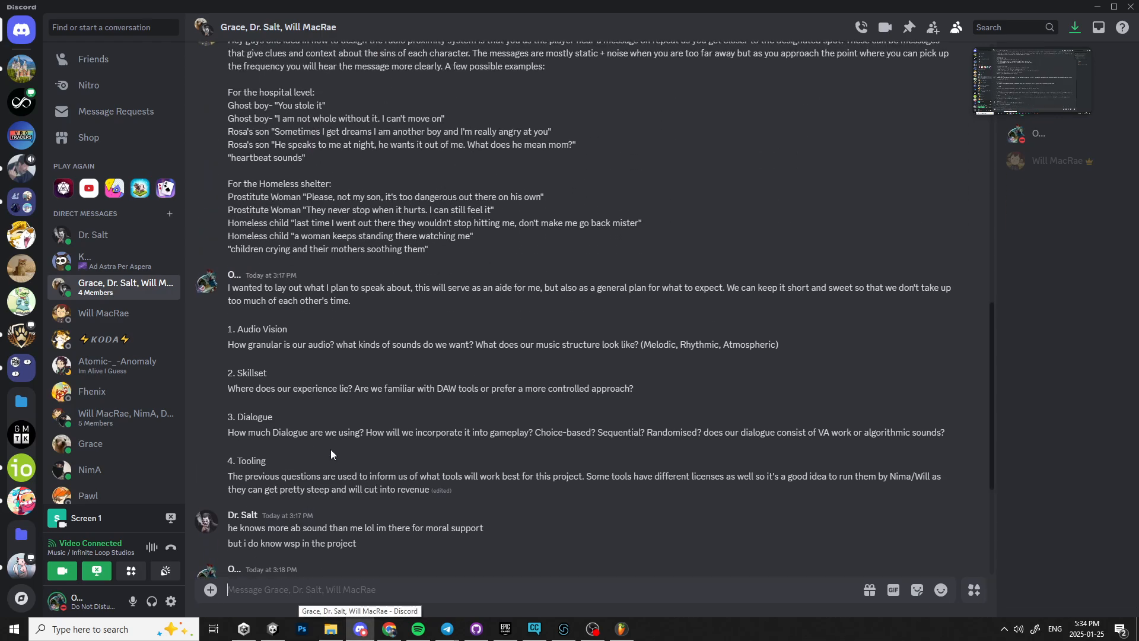
pyautogui.scroll(-4, 316, 412)
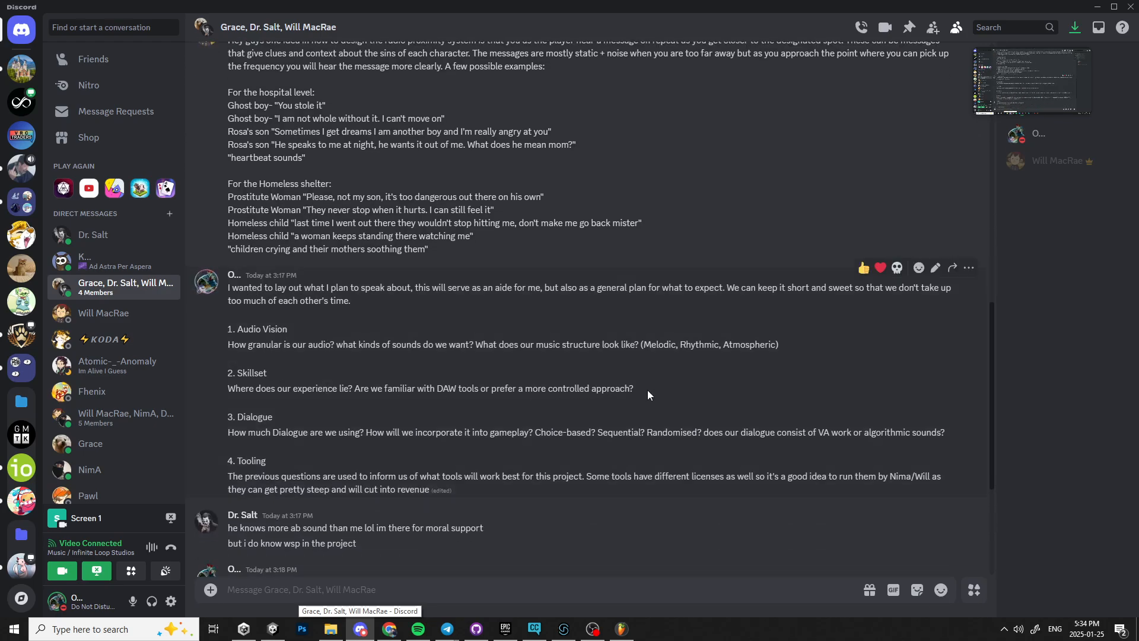
# Reread the Dialogue question in the audio planning message of the group conversation.
pyautogui.scroll(-4, 653, 390)
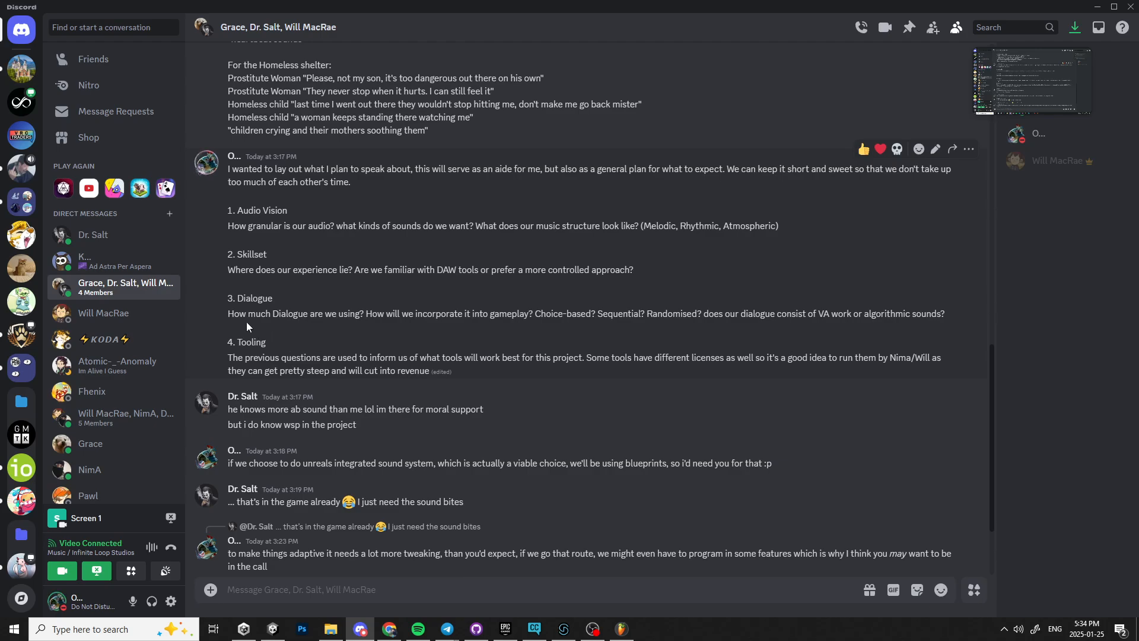
pyautogui.moveTo(219, 320); pyautogui.dragTo(360, 320)
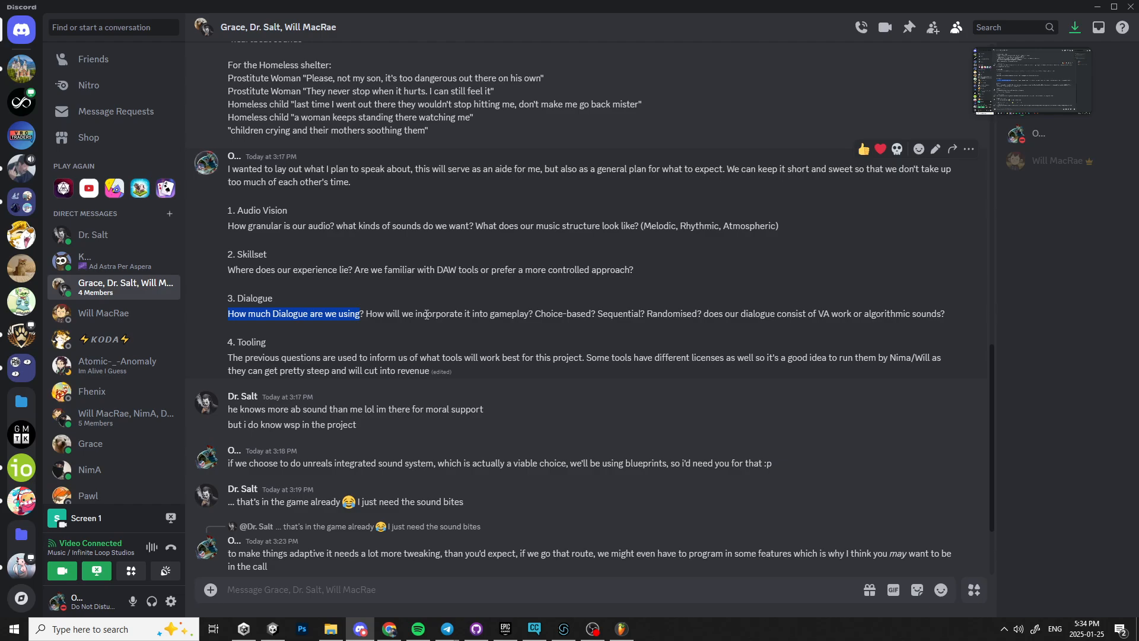
pyautogui.click(569, 375)
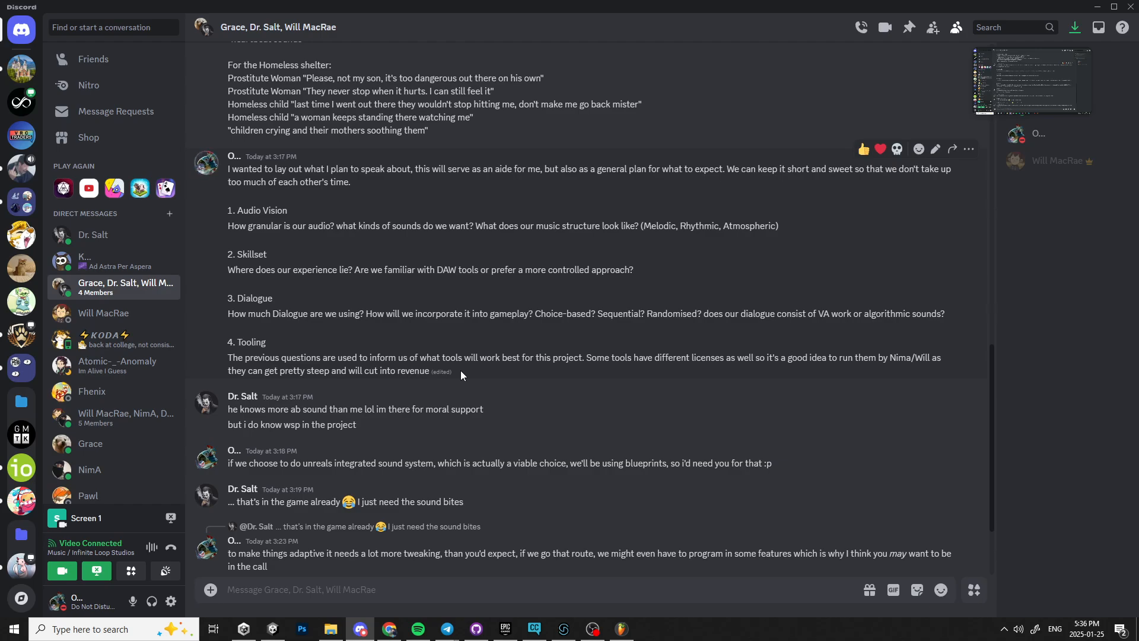
# Switch to the browser and pan around the Sound research section of the ILS Grimrail Miro board.
pyautogui.click(360, 629)
pyautogui.click(393, 634)
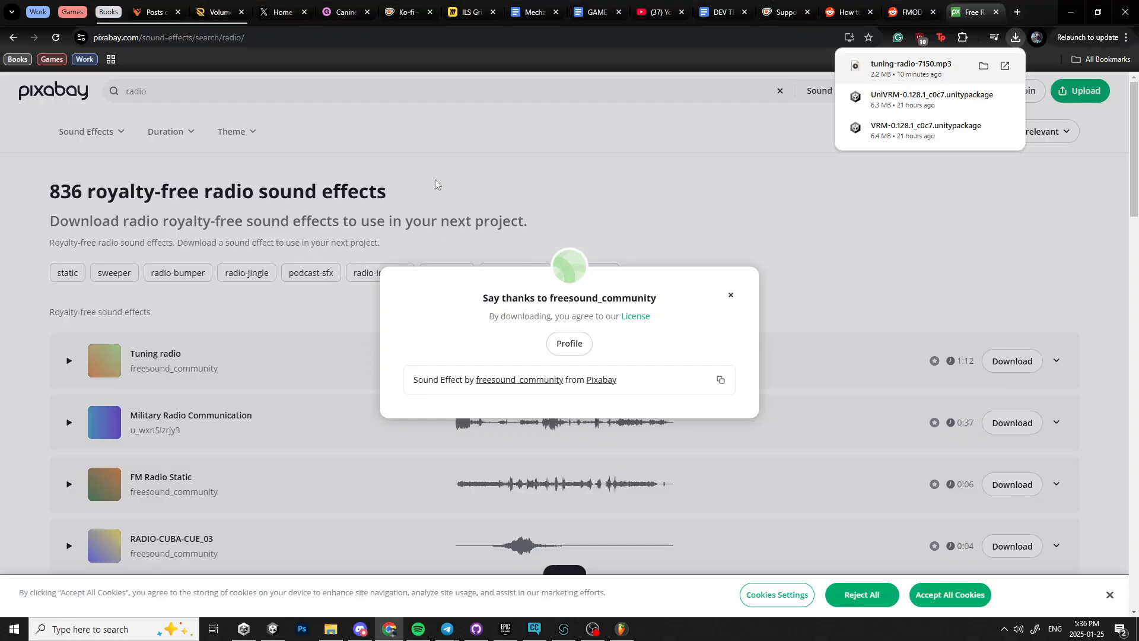
pyautogui.click(473, 8)
pyautogui.scroll(-3, 636, 152)
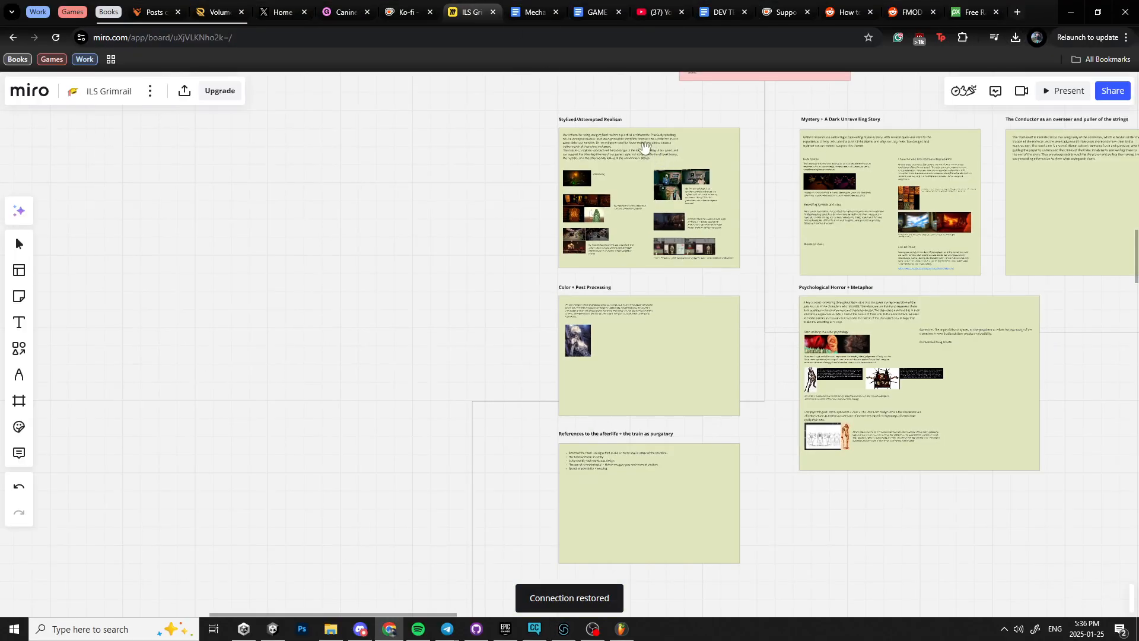
pyautogui.moveTo(450, 221); pyautogui.dragTo(476, 443)
pyautogui.moveTo(523, 106); pyautogui.dragTo(496, 490)
pyautogui.moveTo(529, 267); pyautogui.dragTo(333, 432)
pyautogui.moveTo(534, 276); pyautogui.dragTo(502, 466)
pyautogui.moveTo(560, 399); pyautogui.dragTo(587, 356)
pyautogui.scroll(3, 587, 356)
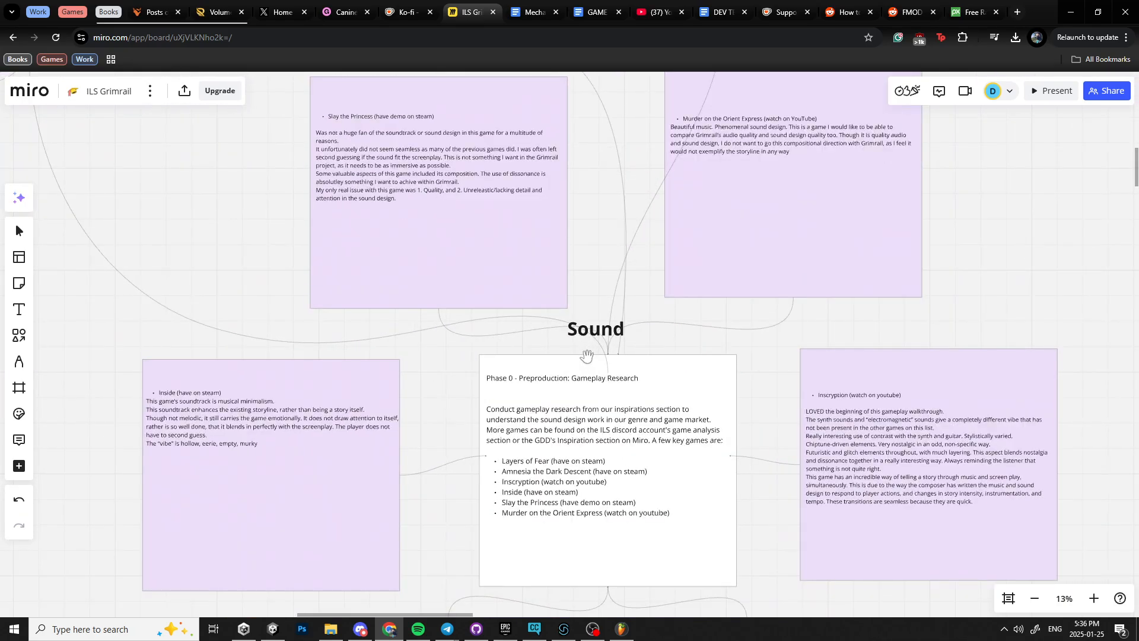
pyautogui.moveTo(713, 348); pyautogui.dragTo(635, 267)
pyautogui.scroll(-3, 653, 344)
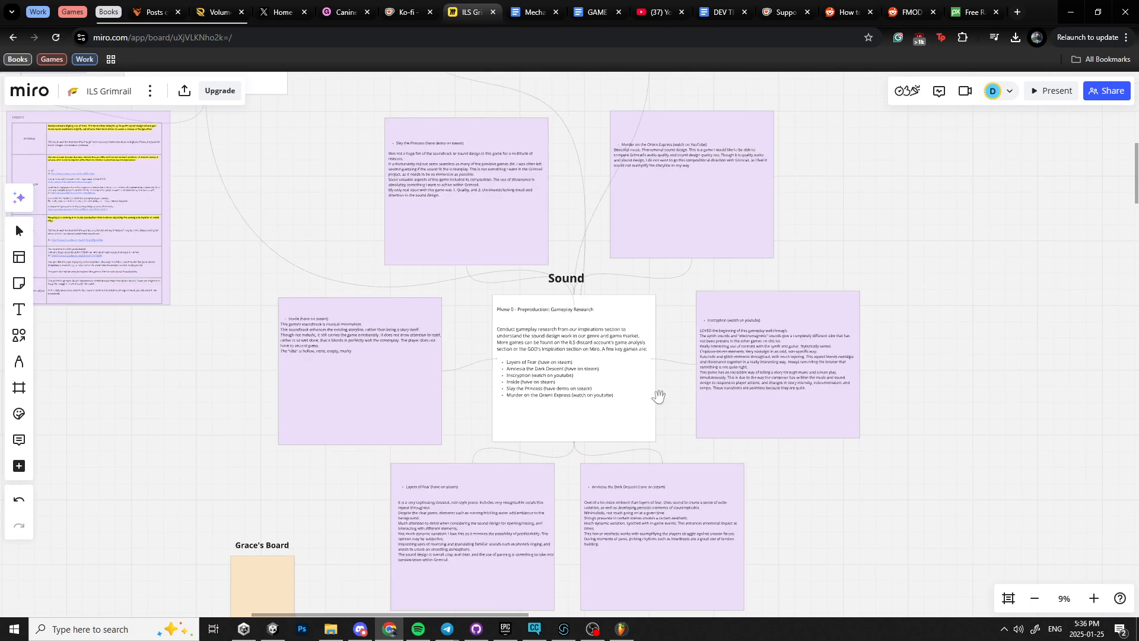
pyautogui.moveTo(656, 394); pyautogui.dragTo(740, 473)
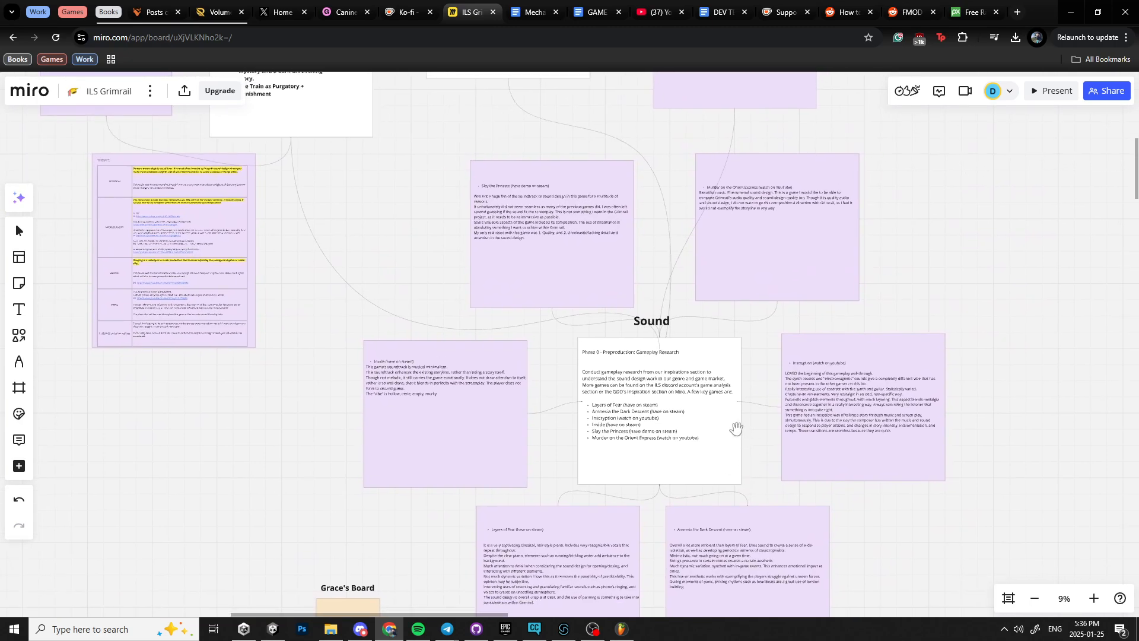
pyautogui.moveTo(735, 428); pyautogui.dragTo(662, 359)
pyautogui.moveTo(537, 323); pyautogui.dragTo(714, 420)
pyautogui.moveTo(541, 375); pyautogui.dragTo(414, 307)
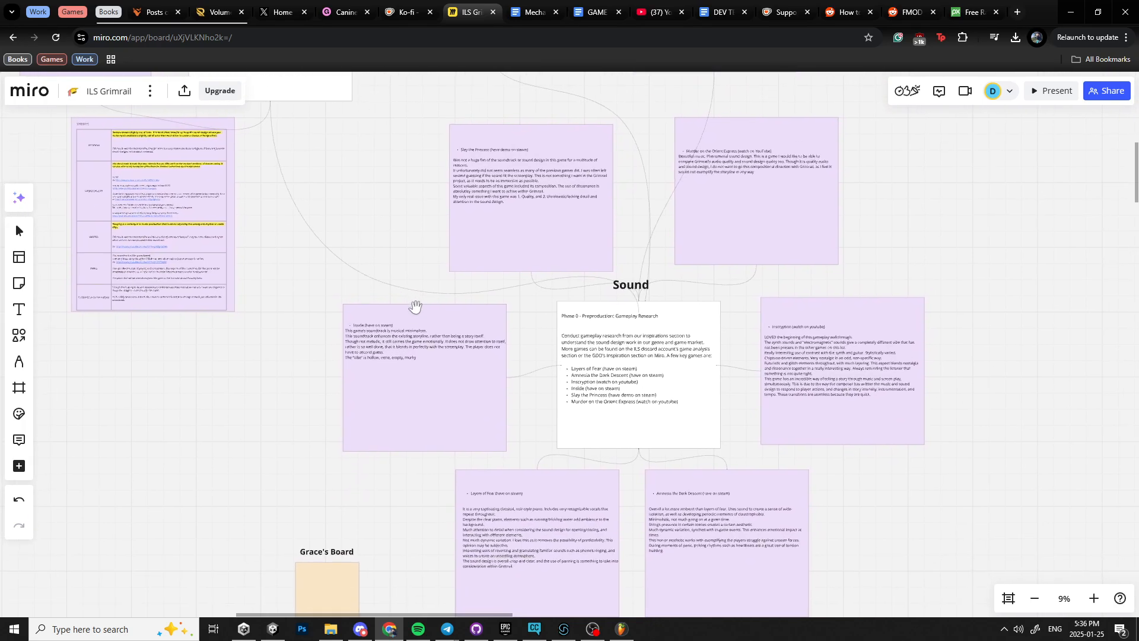
# Return to the Music voice channel of the studio server and stop streaming the screen.
pyautogui.click(360, 629)
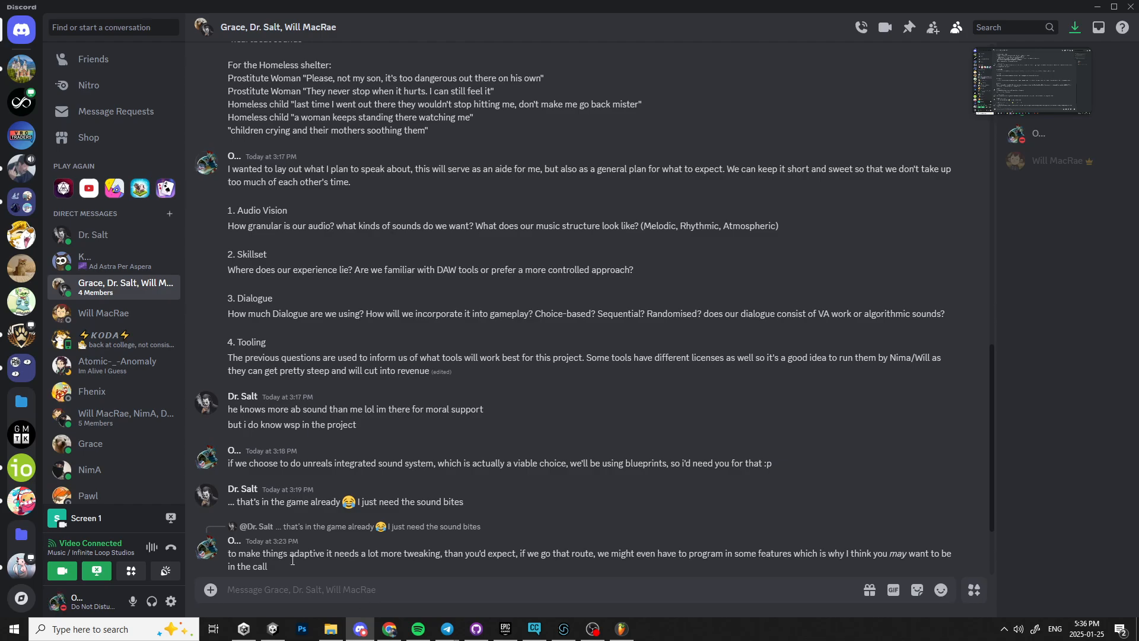
pyautogui.click(21, 106)
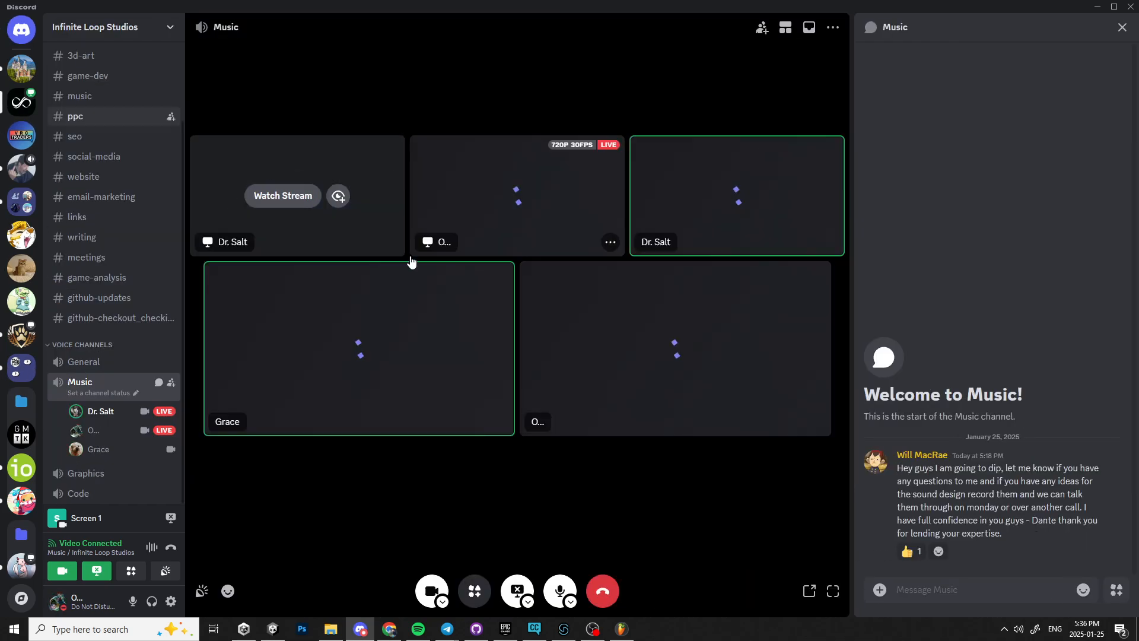
pyautogui.click(517, 589)
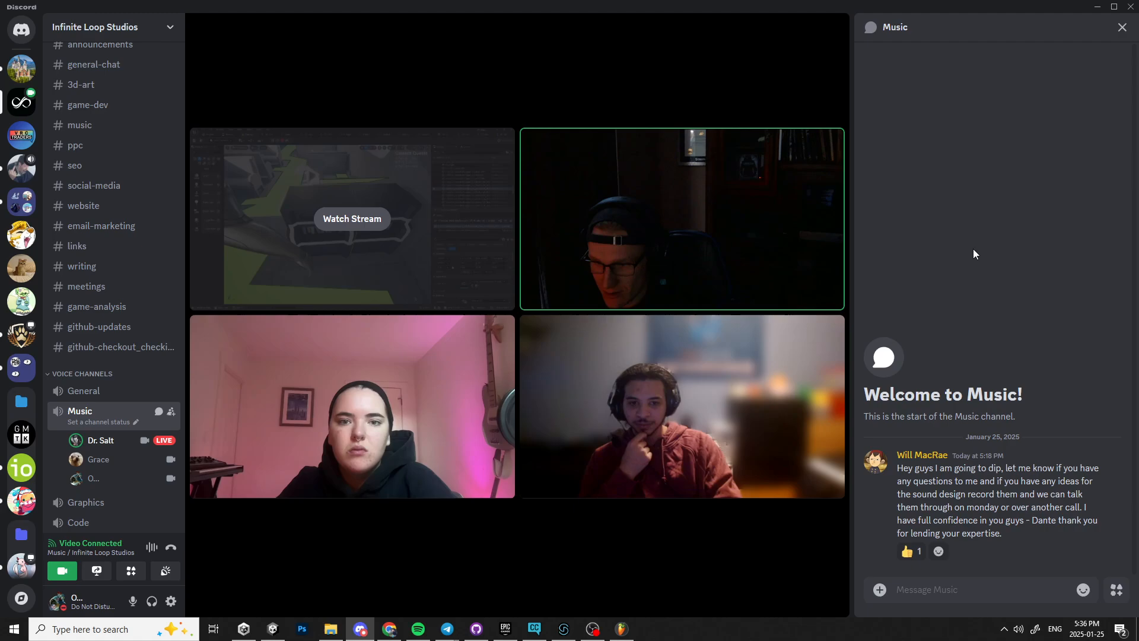
# Open the teammate's screen-share stream in the voice channel and close it.
pyautogui.moveTo(628, 5); pyautogui.dragTo(1138, 6)
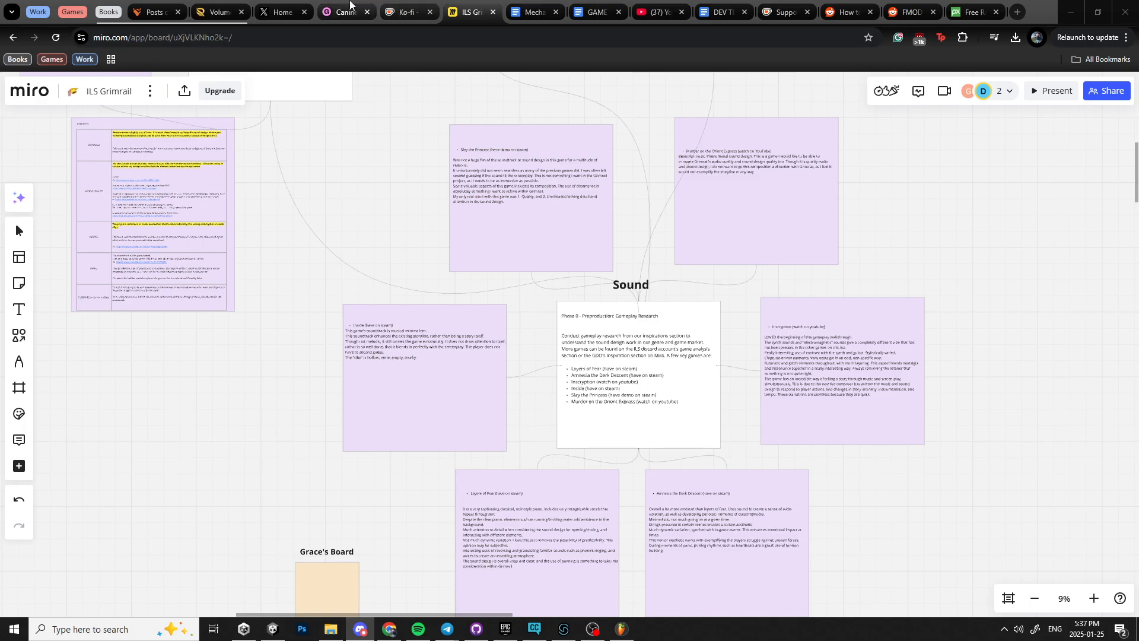
pyautogui.moveTo(881, 231); pyautogui.dragTo(763, 201)
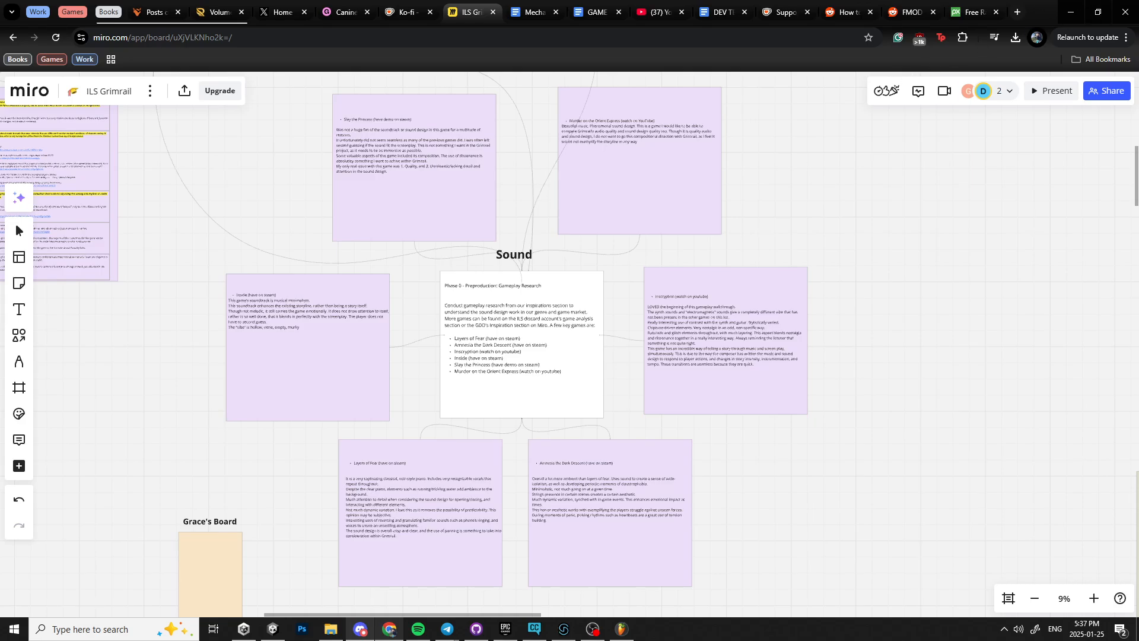
pyautogui.moveTo(1138, 36); pyautogui.dragTo(416, 0)
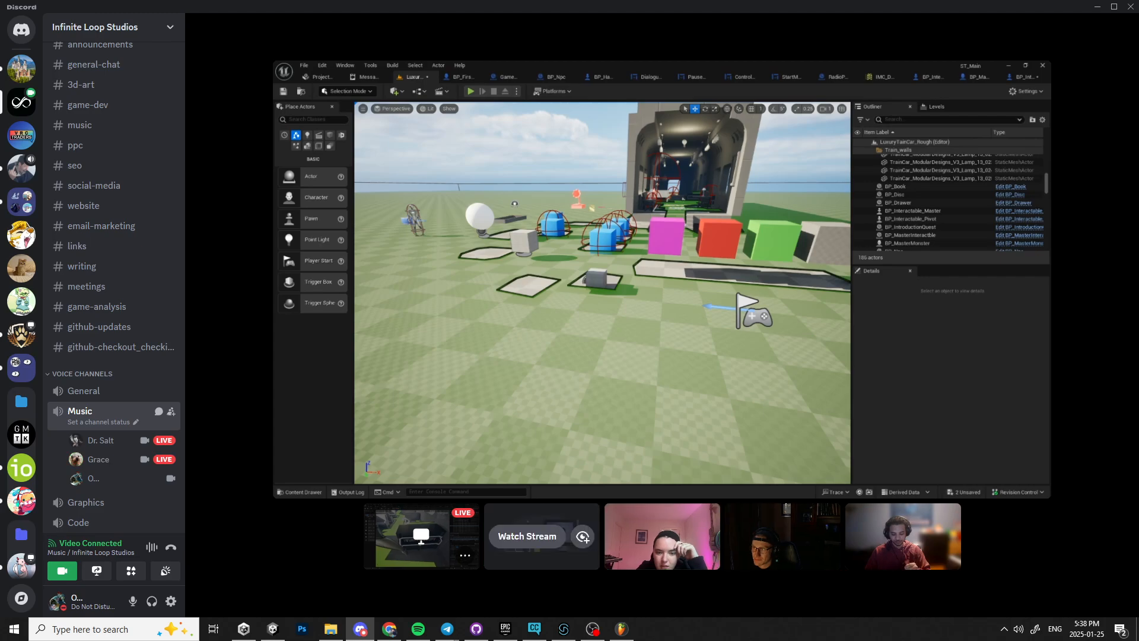
pyautogui.click(502, 540)
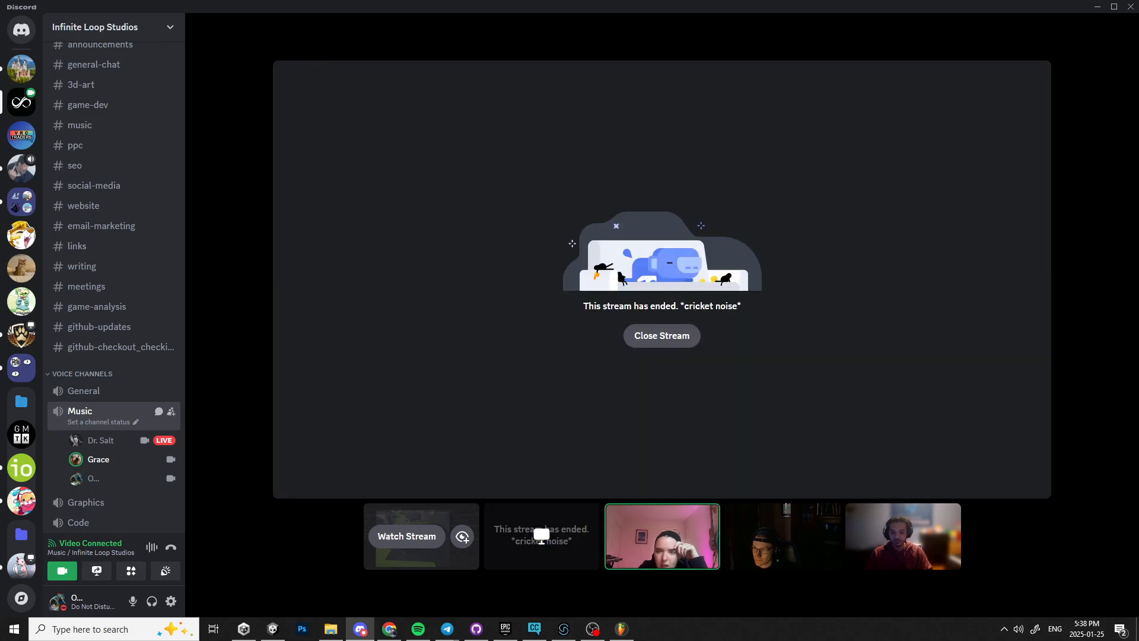
pyautogui.click(661, 335)
# Examine the THEMES table in the Sound section of the Miro board, zooming in on its rows.
pyautogui.click(389, 630)
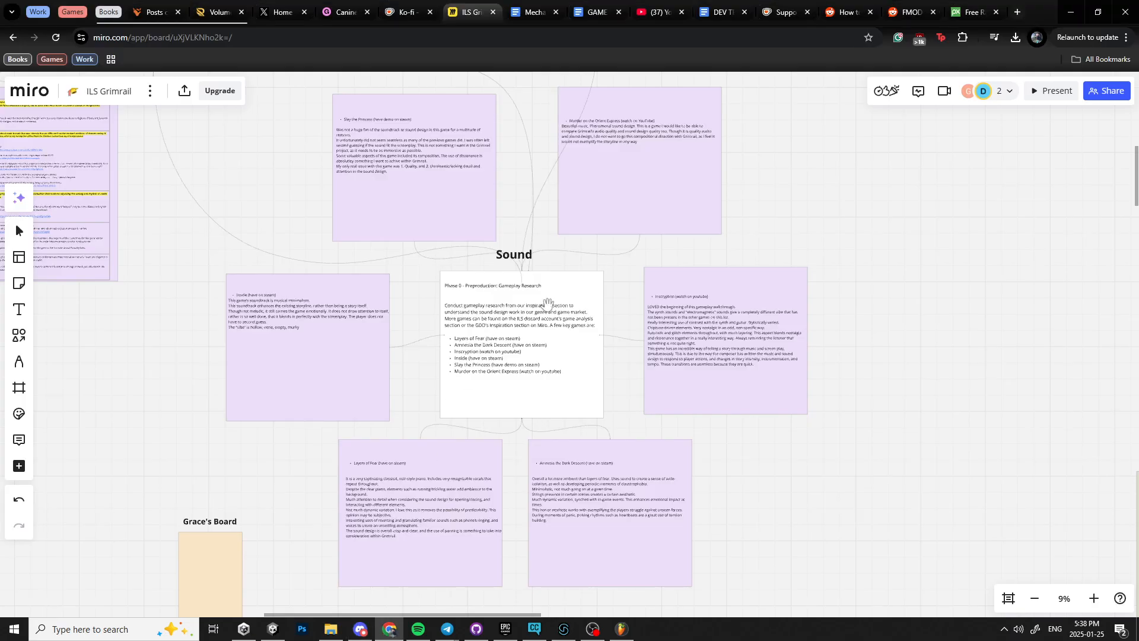
pyautogui.moveTo(574, 304); pyautogui.dragTo(605, 303)
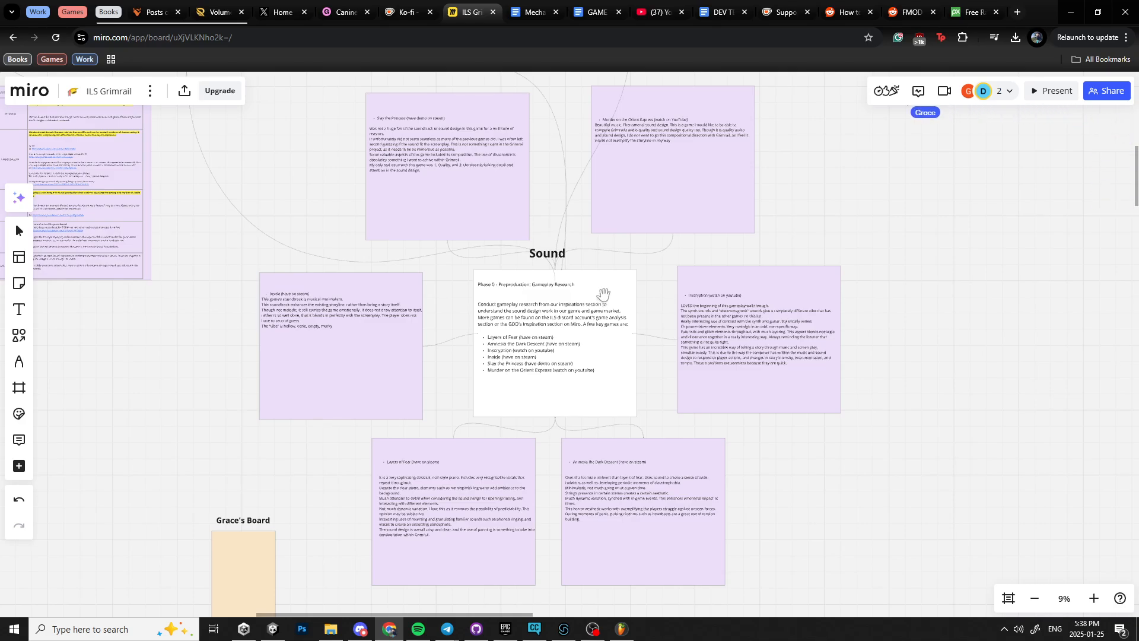
pyautogui.scroll(3, 604, 298)
pyautogui.moveTo(577, 309); pyautogui.dragTo(710, 427)
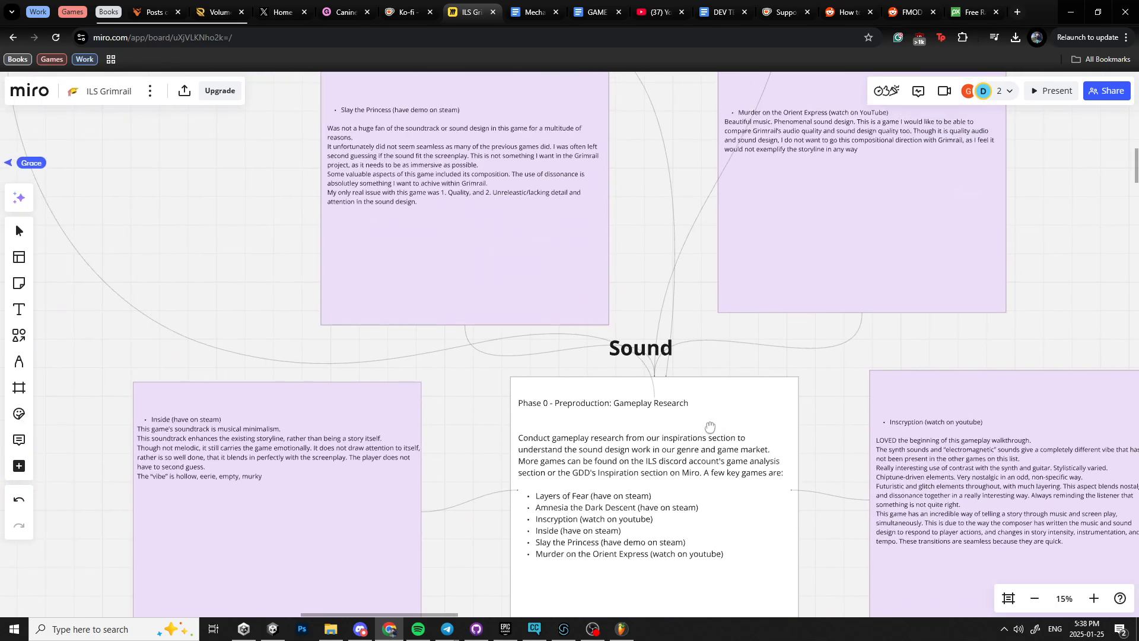
pyautogui.moveTo(302, 288); pyautogui.dragTo(919, 402)
pyautogui.scroll(2, 555, 340)
pyautogui.moveTo(394, 298); pyautogui.dragTo(495, 303)
pyautogui.moveTo(618, 343); pyautogui.dragTo(586, 315)
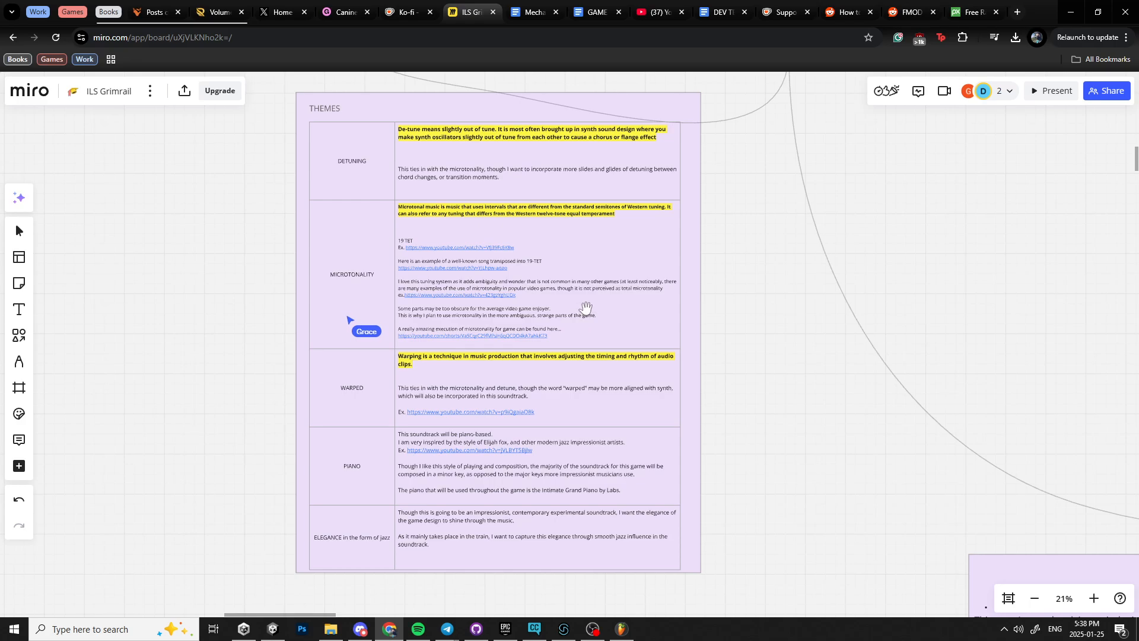
pyautogui.moveTo(586, 315); pyautogui.dragTo(587, 297)
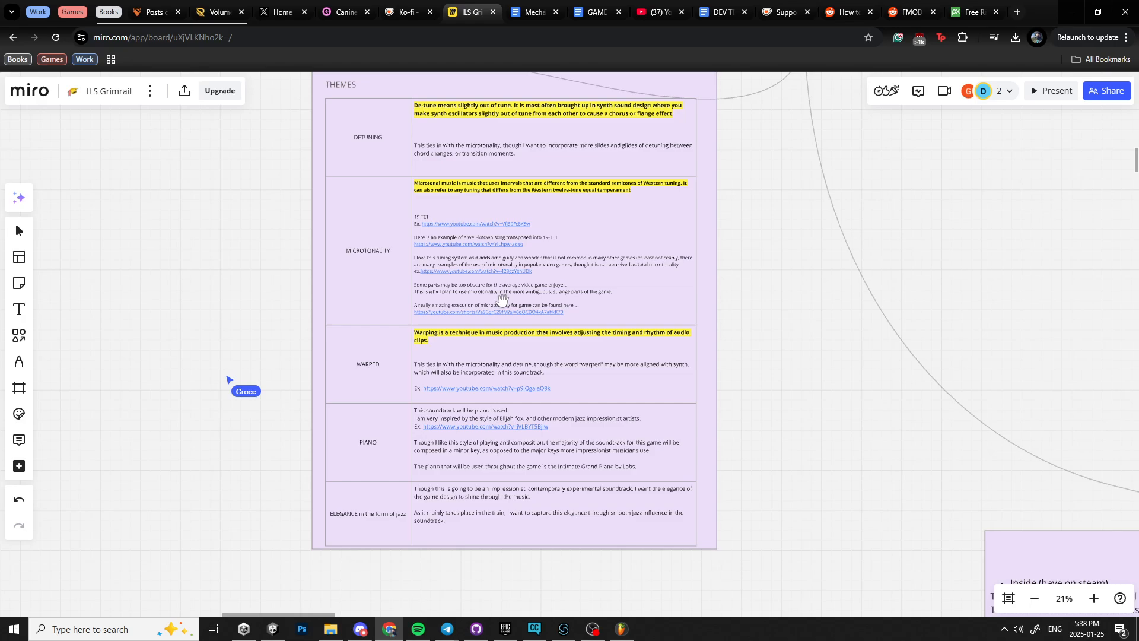
pyautogui.scroll(-3, 349, 295)
pyautogui.scroll(4, 351, 294)
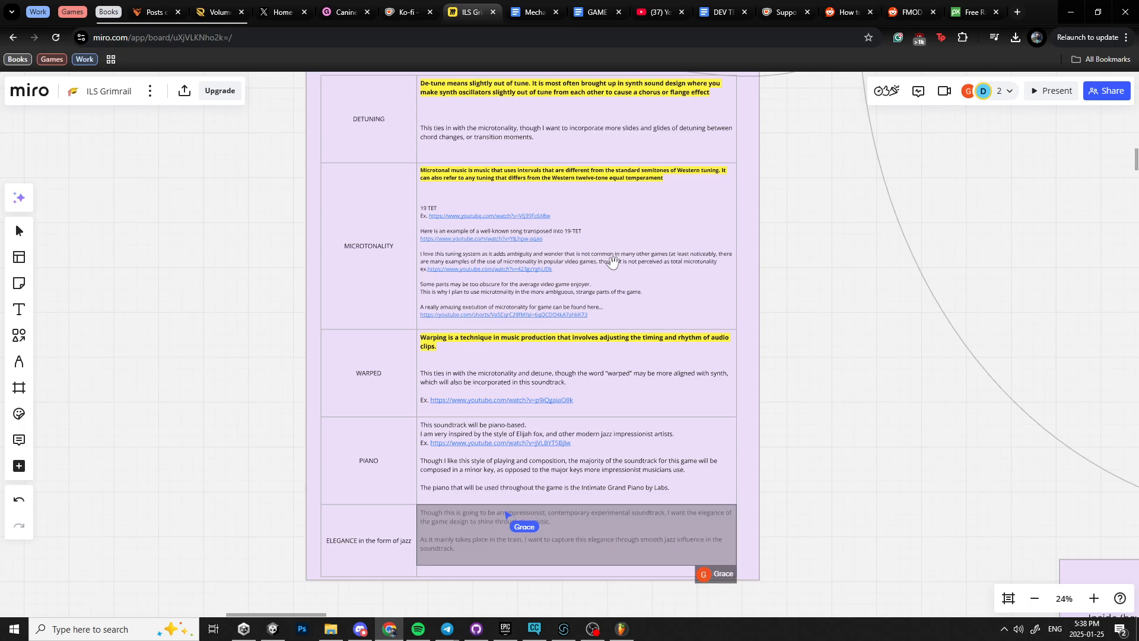
pyautogui.scroll(-1, 743, 388)
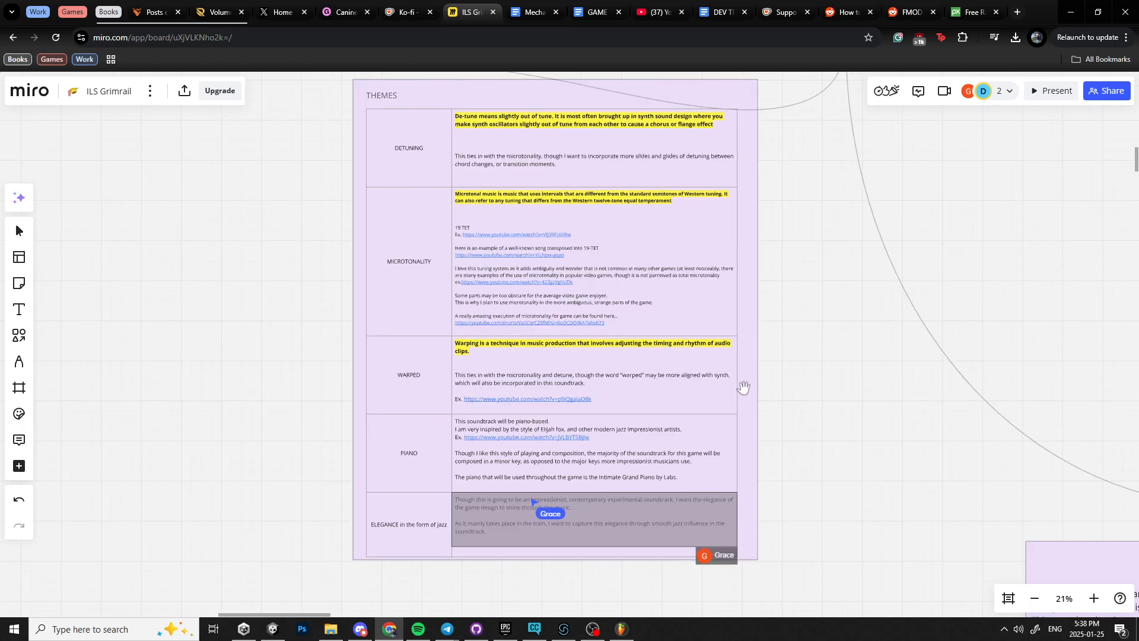
pyautogui.moveTo(783, 425); pyautogui.dragTo(775, 320)
pyautogui.scroll(3, 770, 327)
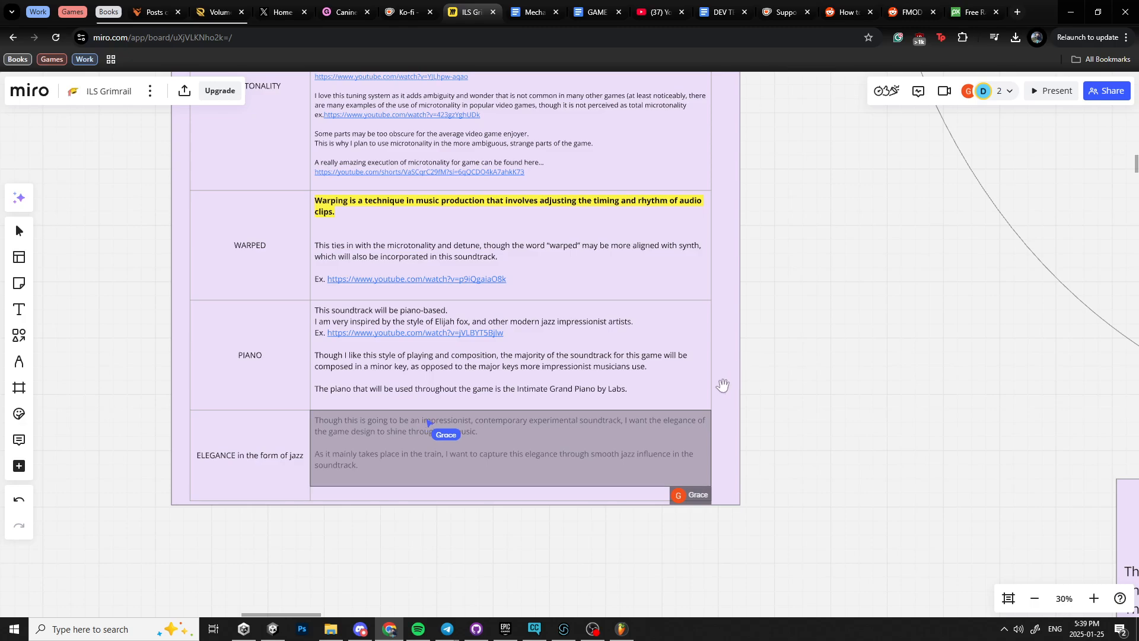
pyautogui.moveTo(711, 383); pyautogui.dragTo(711, 326)
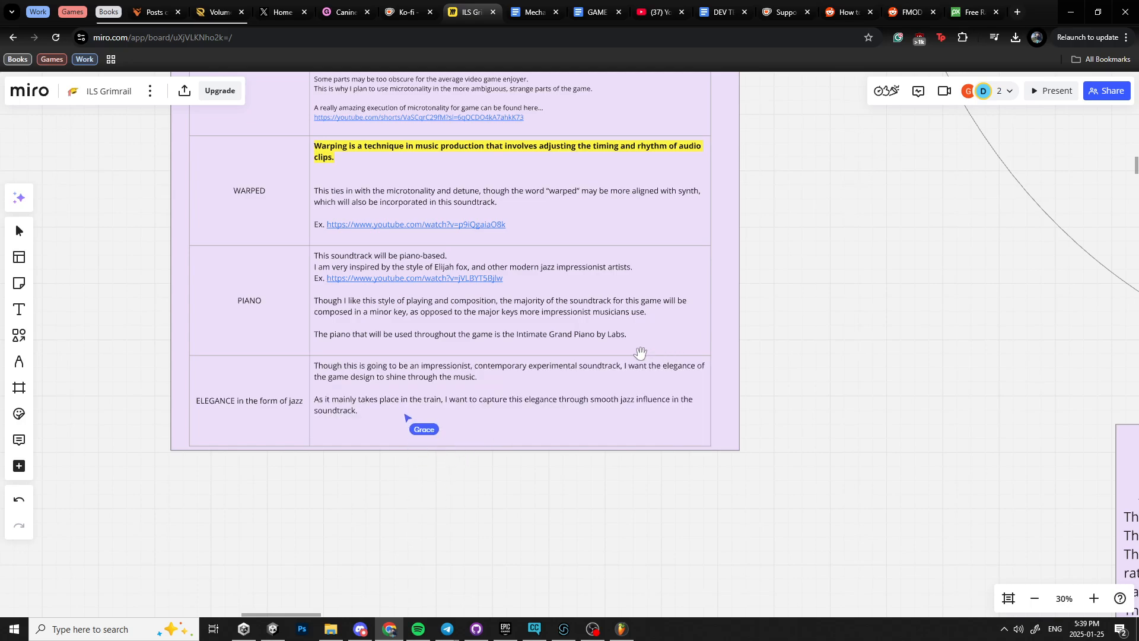
pyautogui.moveTo(634, 315); pyautogui.dragTo(657, 387)
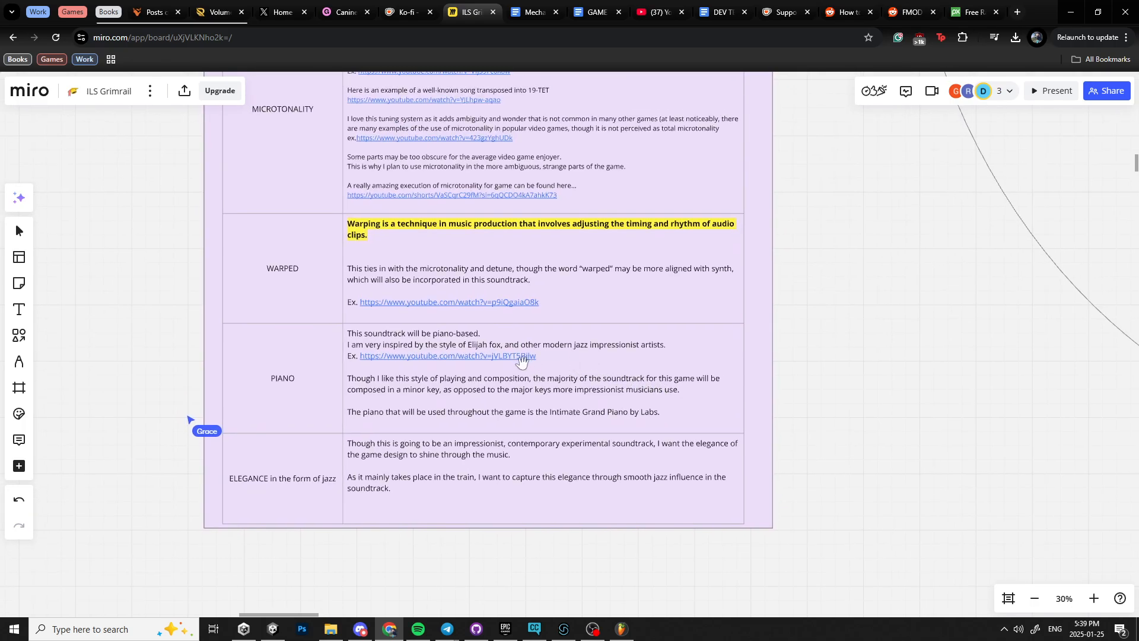
pyautogui.moveTo(595, 368); pyautogui.dragTo(608, 393)
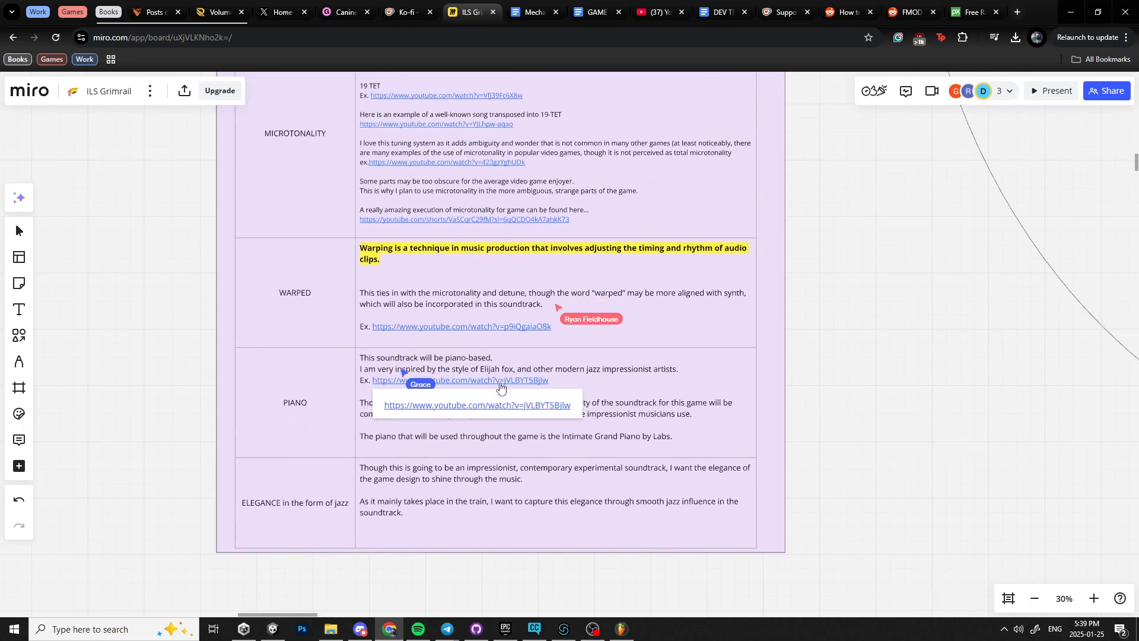
# Open the piano reference YouTube link from the THEMES table and return to review the table.
pyautogui.click(501, 405)
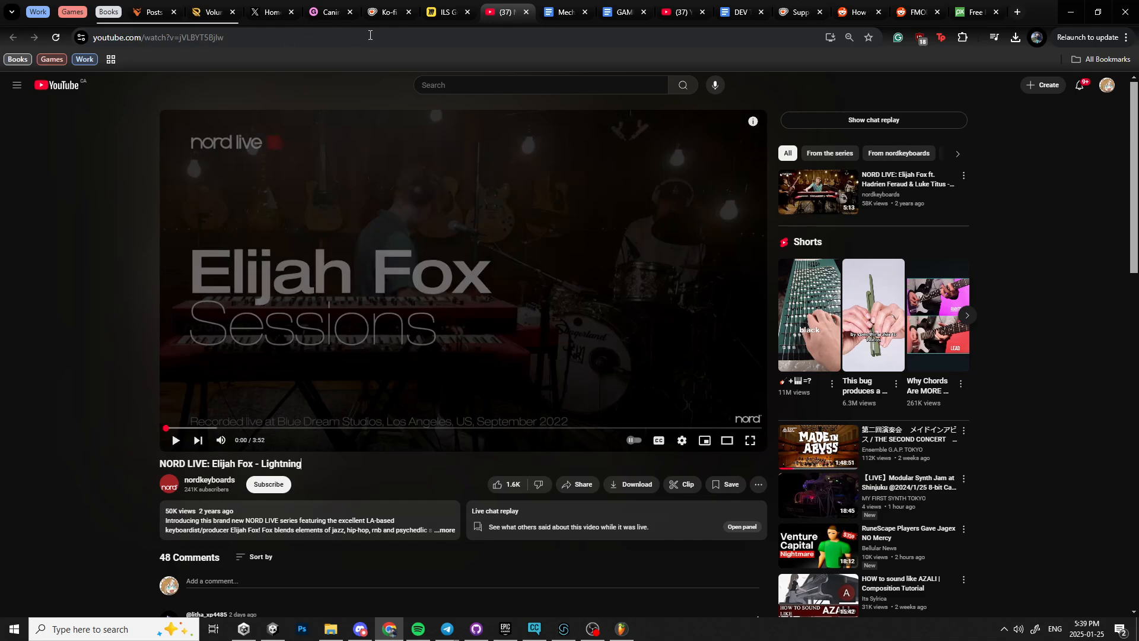
pyautogui.click(446, 12)
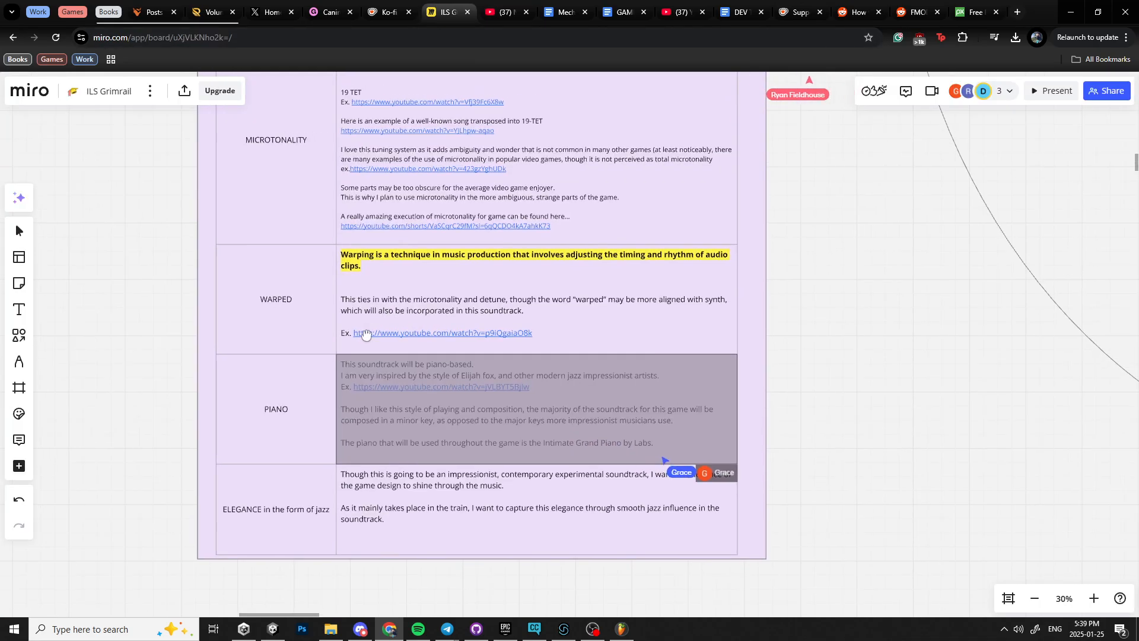
pyautogui.scroll(5, 595, 362)
pyautogui.hscroll(3, 595, 362)
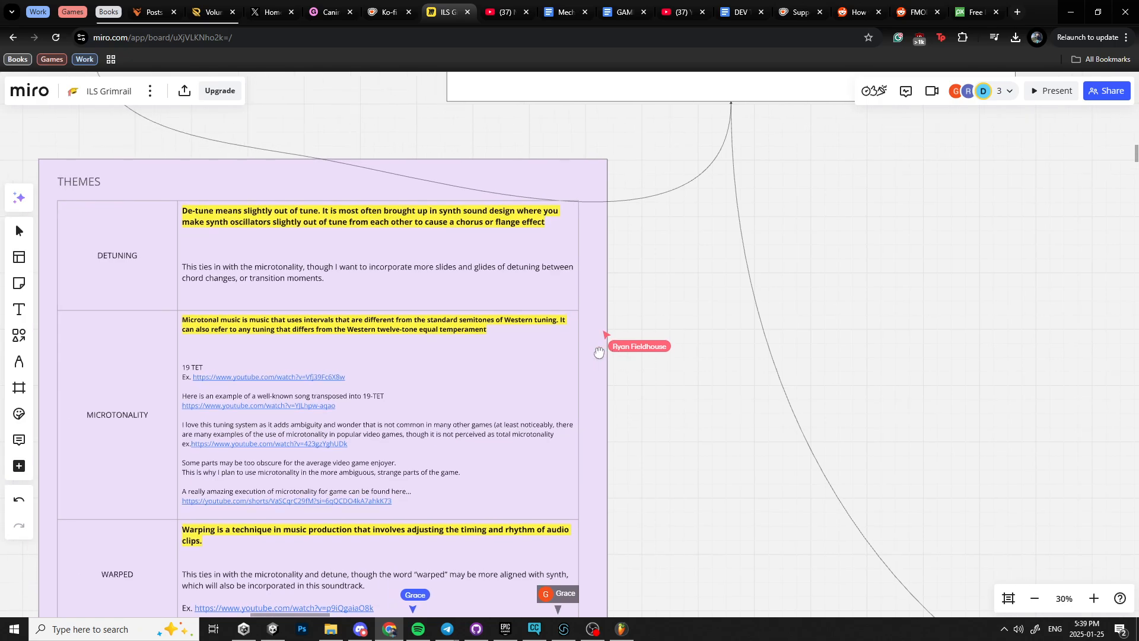
pyautogui.scroll(-5, 599, 353)
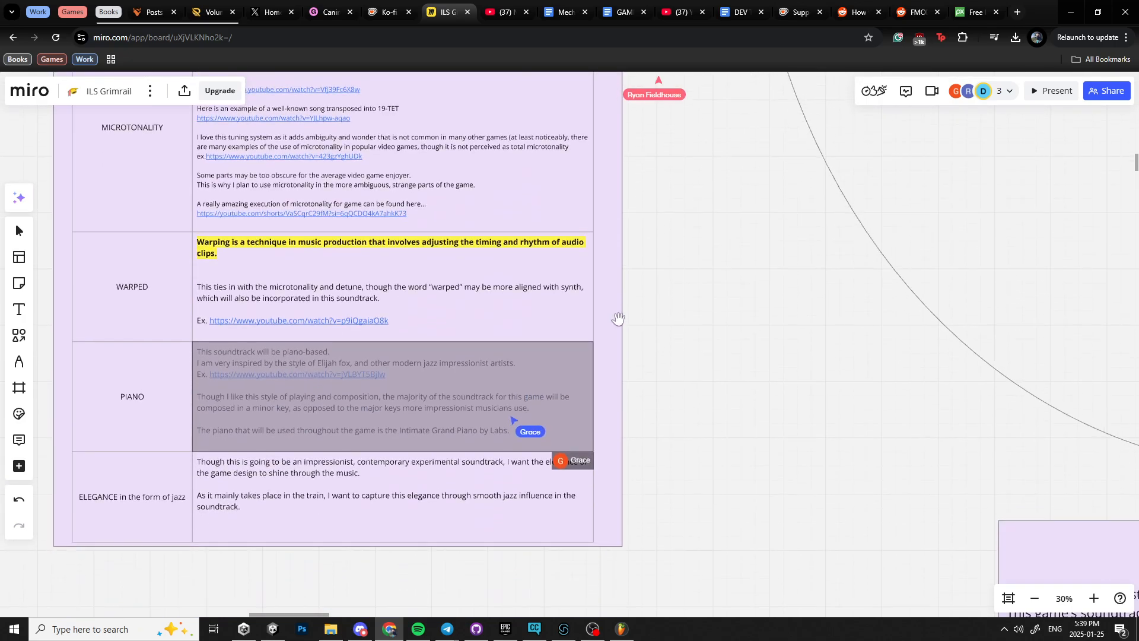
pyautogui.moveTo(618, 319); pyautogui.dragTo(614, 299)
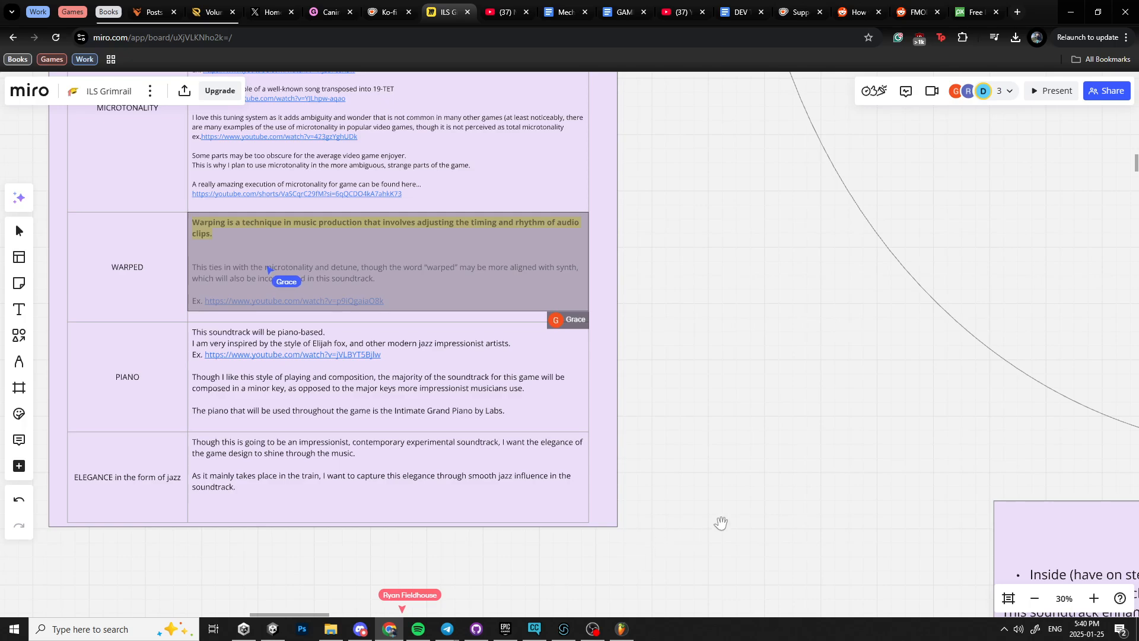
pyautogui.moveTo(683, 461); pyautogui.dragTo(716, 547)
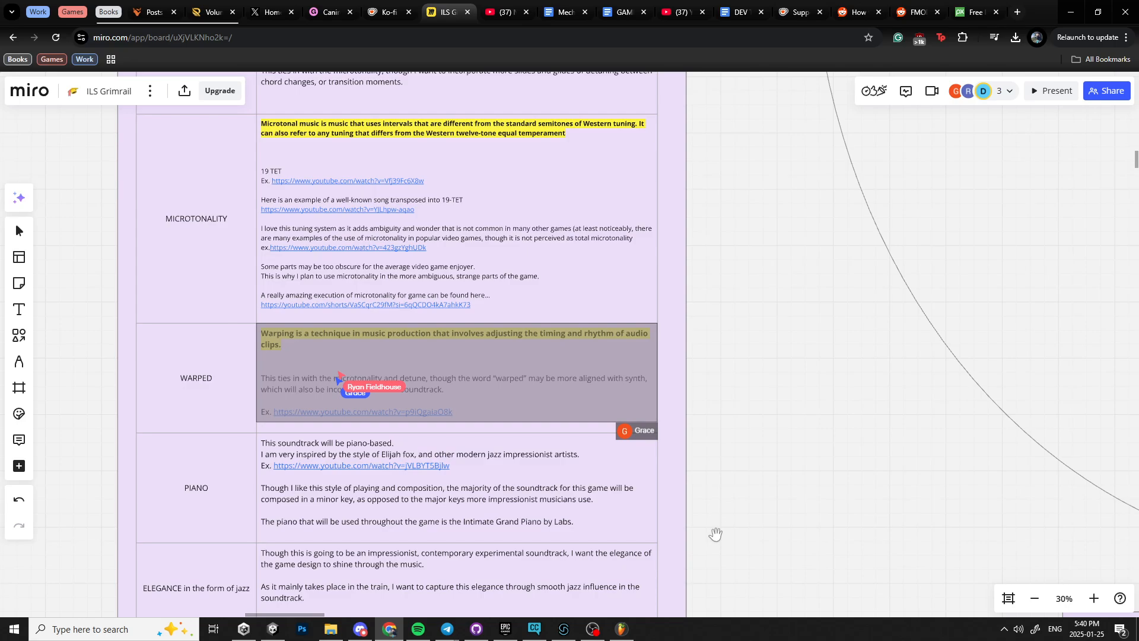
# Switch to FL Studio and open the Channel rack for the Hero-Reveal project.
pyautogui.click(621, 629)
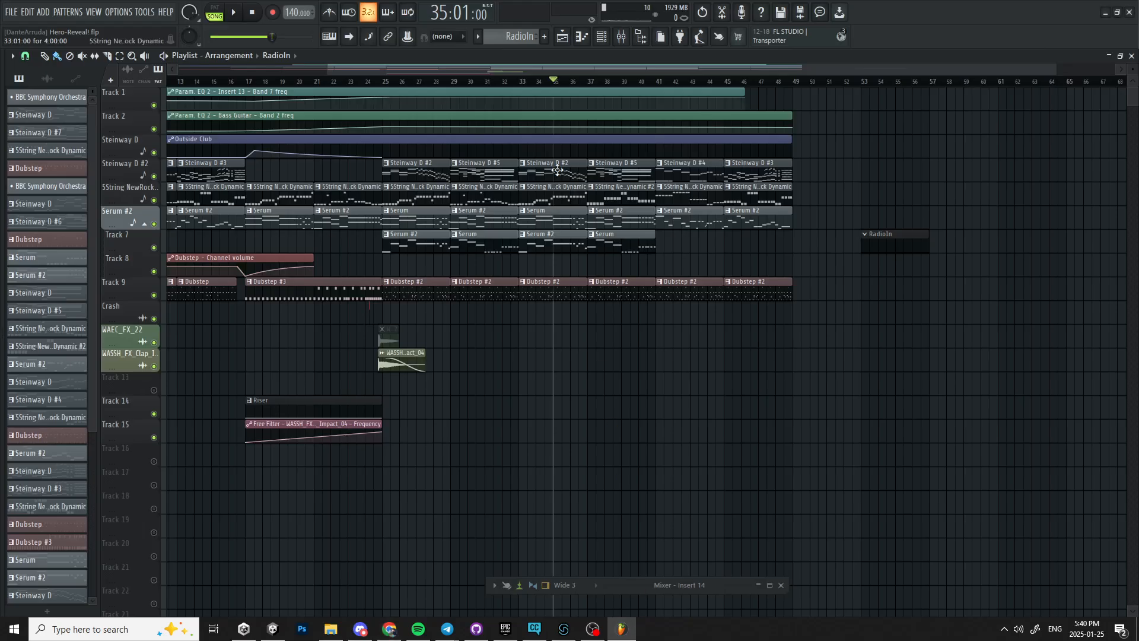
pyautogui.click(601, 36)
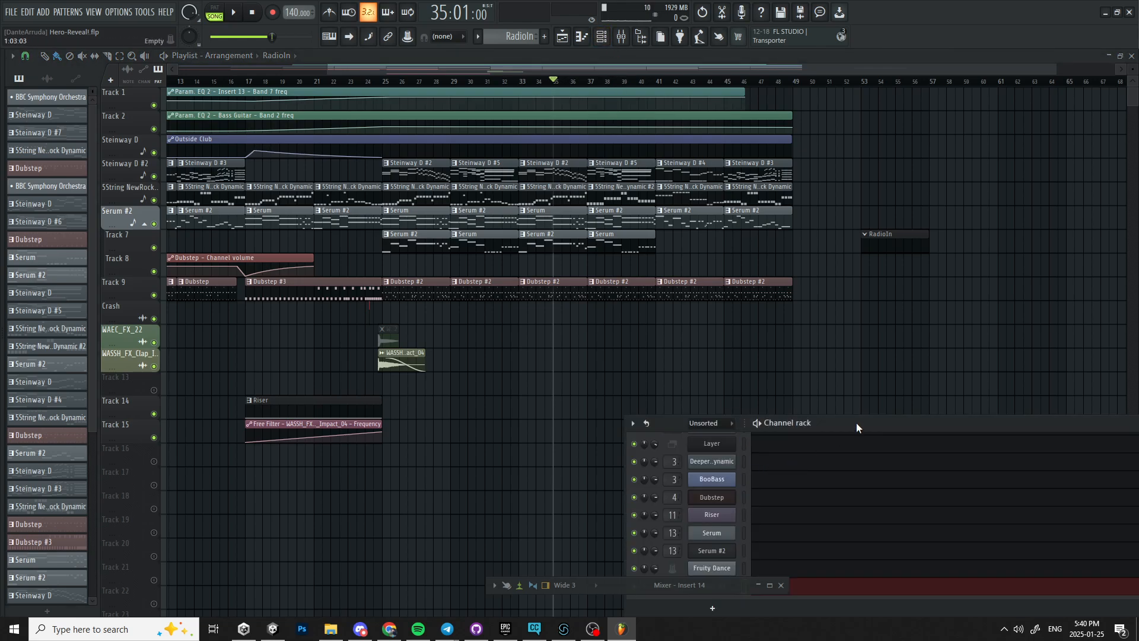
# Add a DirectWave instrument channel to the Channel rack and close its plugin window.
pyautogui.moveTo(857, 426); pyautogui.dragTo(721, 148)
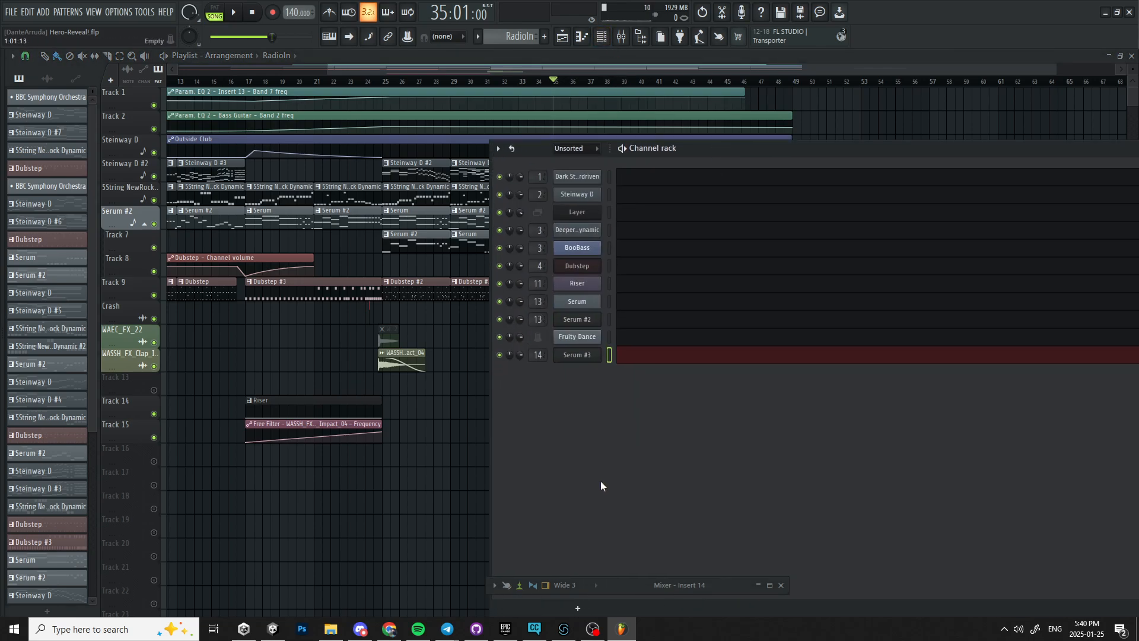
pyautogui.click(579, 607)
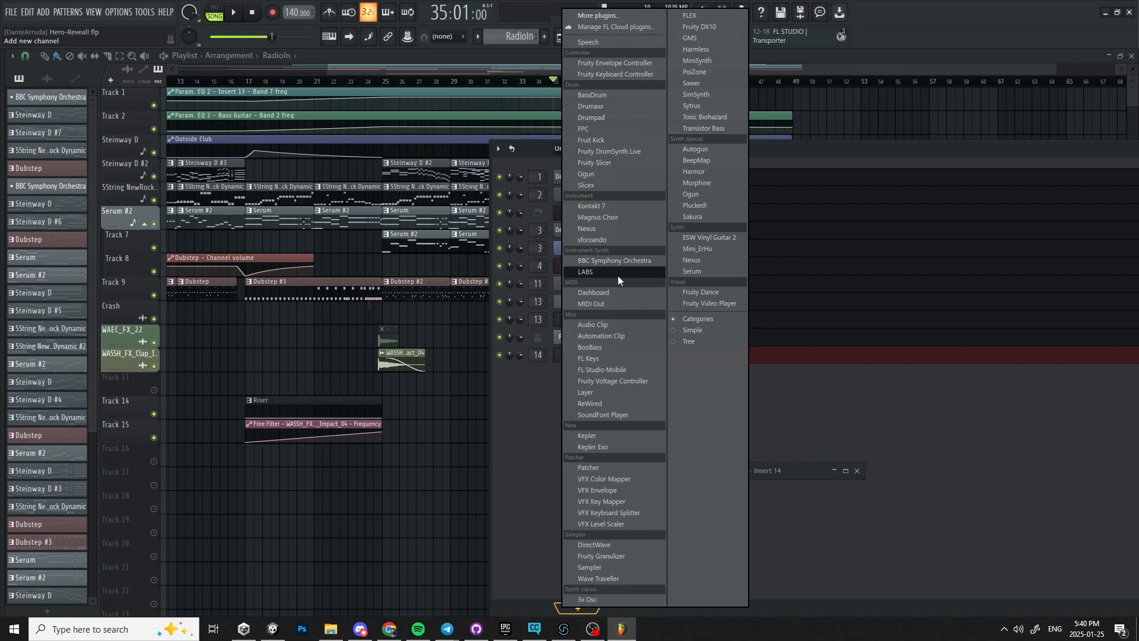
pyautogui.click(623, 549)
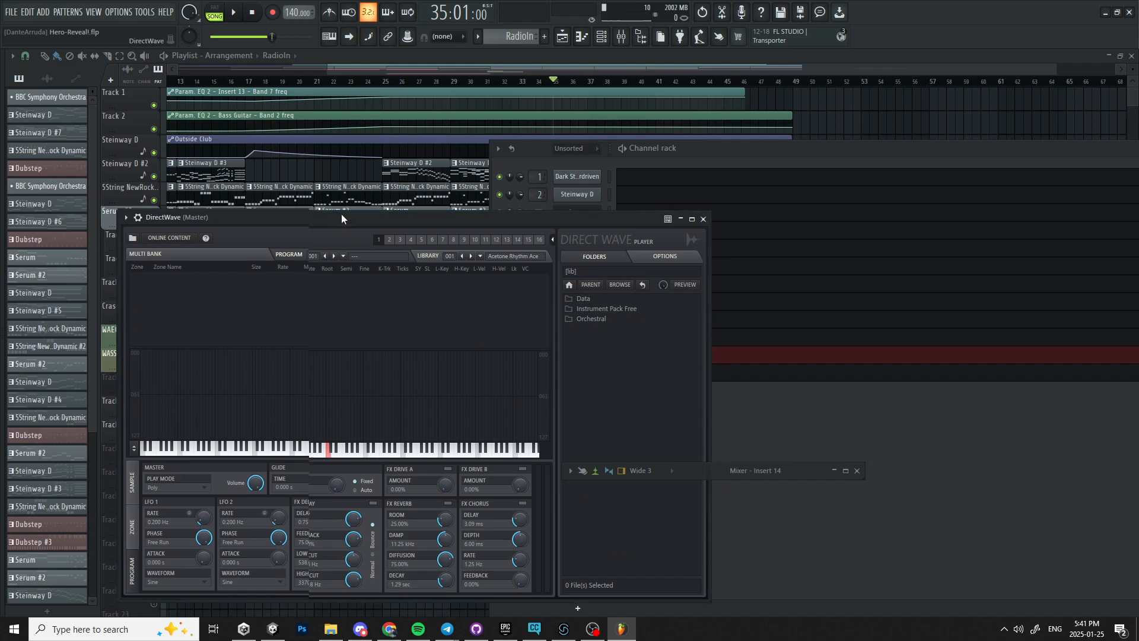
pyautogui.moveTo(341, 219); pyautogui.dragTo(349, 75)
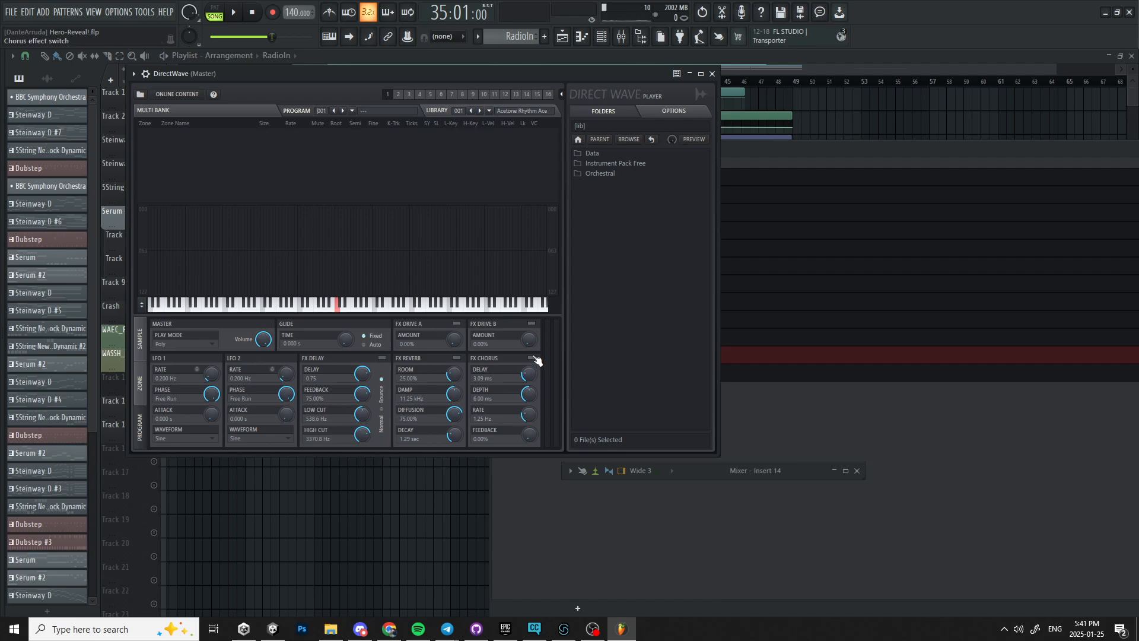
pyautogui.click(689, 73)
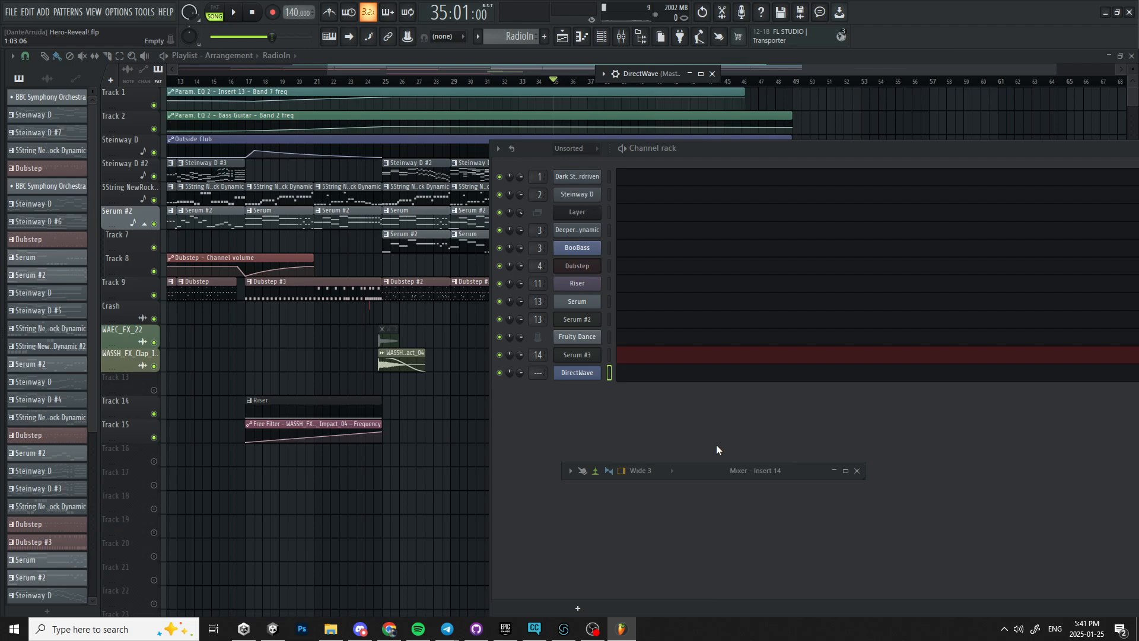
pyautogui.click(726, 430)
# Switch to the Miro board to review the THEMES table, then return to FL Studio.
pyautogui.click(389, 629)
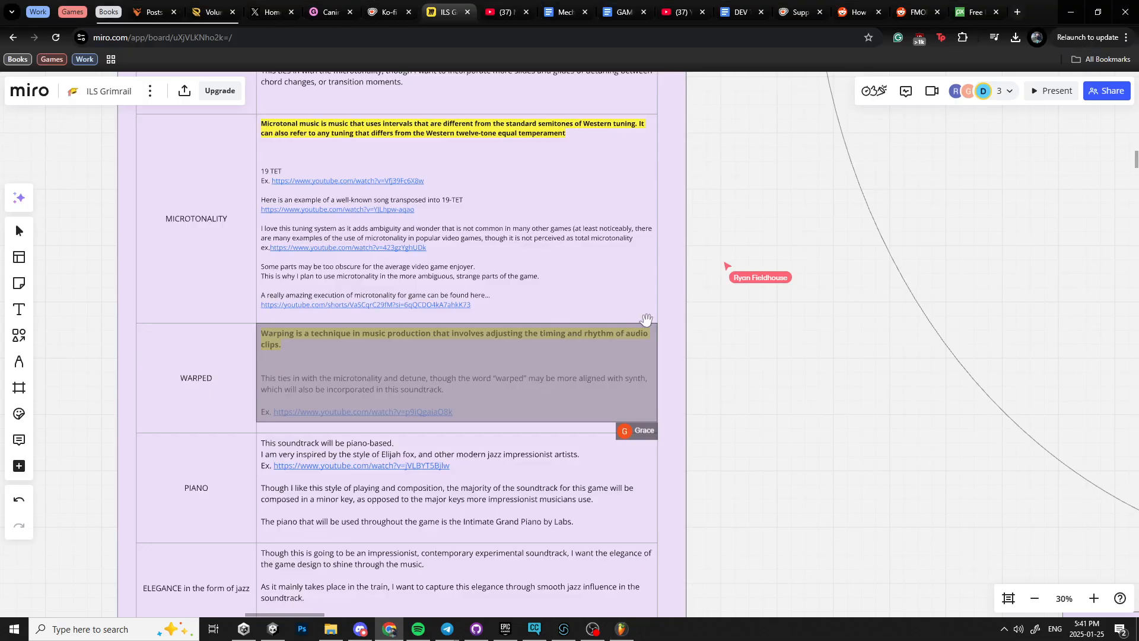
pyautogui.moveTo(715, 199); pyautogui.dragTo(718, 305)
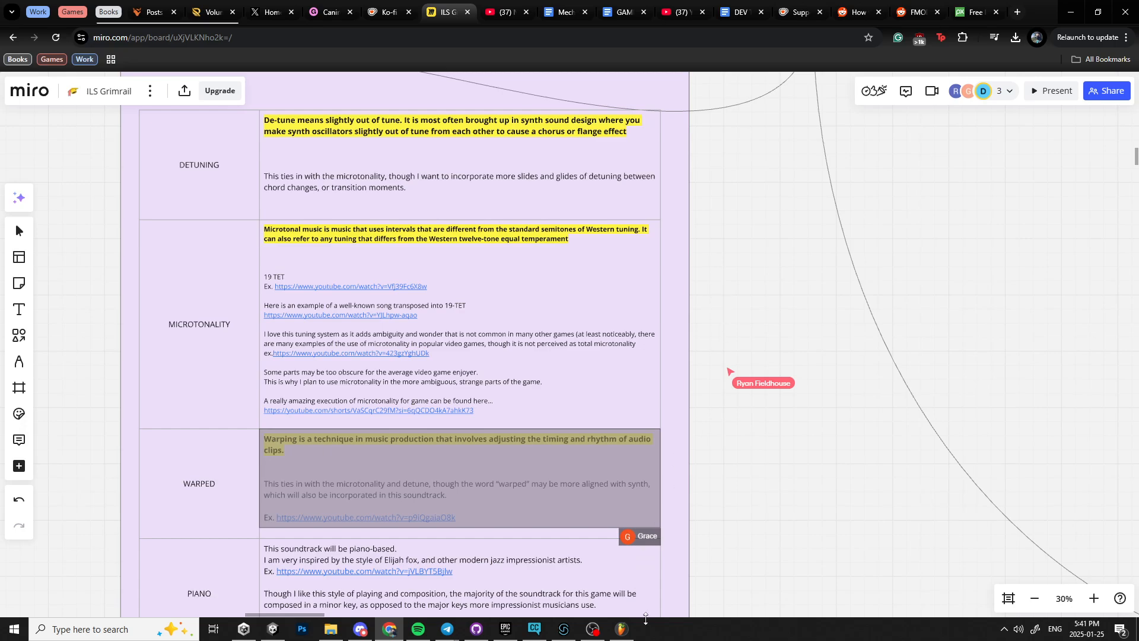
pyautogui.click(621, 629)
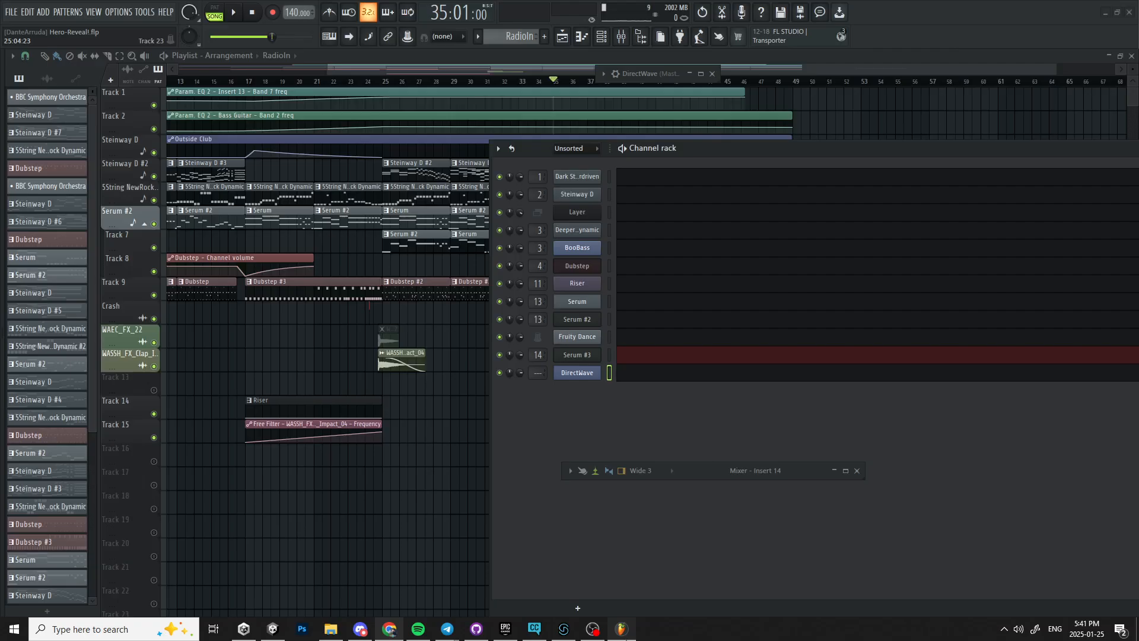
# Open the Mixer window and maximize it to full screen.
pyautogui.click(624, 39)
pyautogui.click(628, 41)
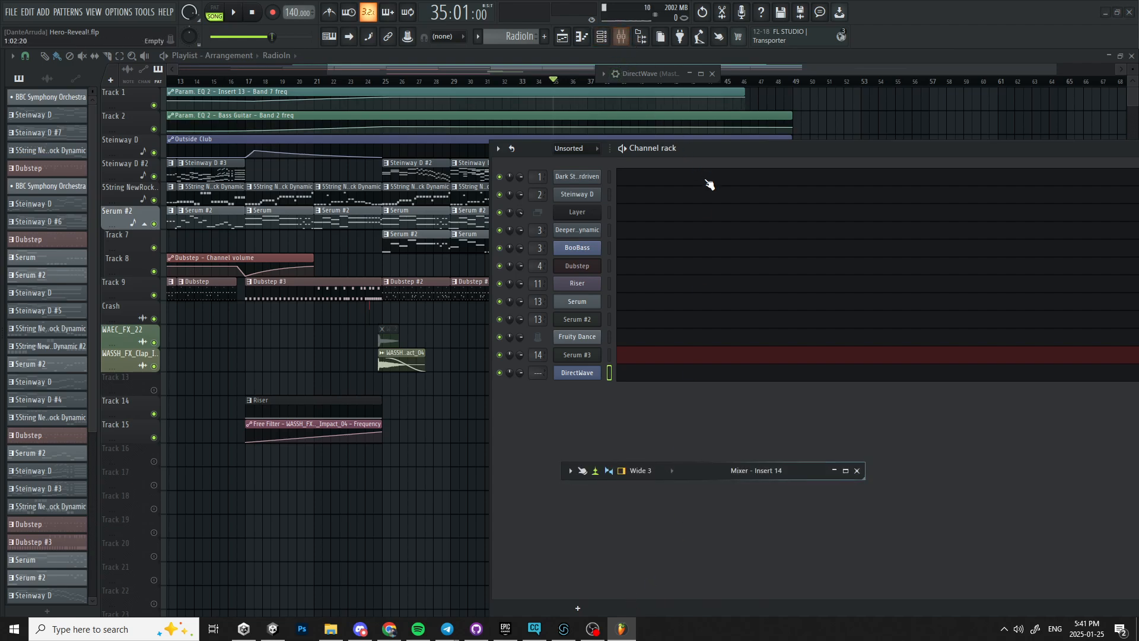
pyautogui.click(834, 470)
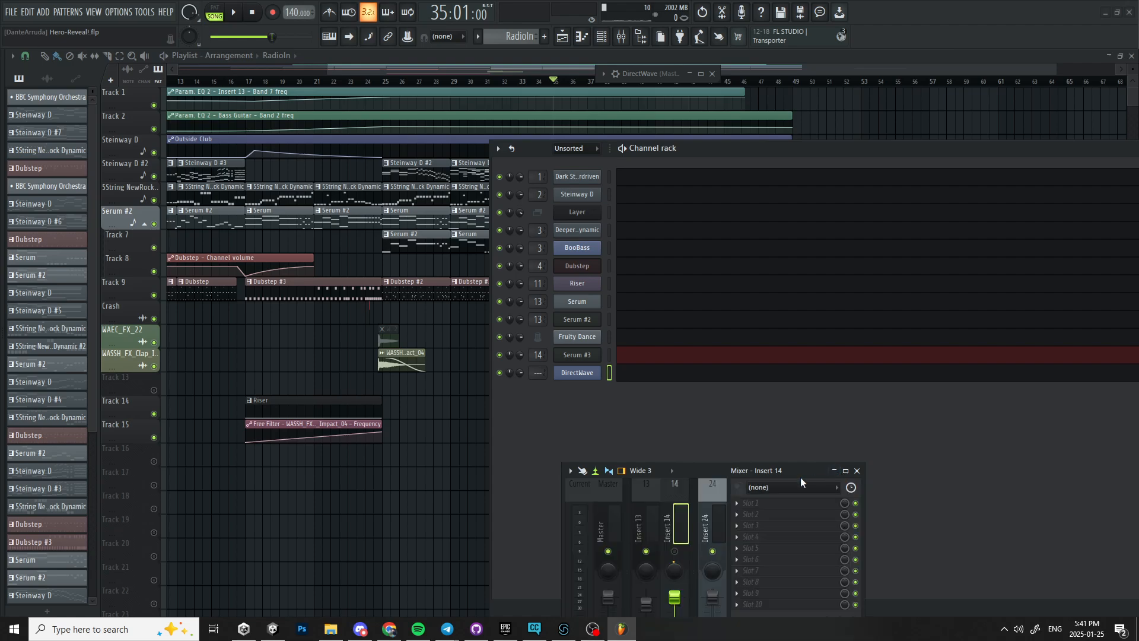
pyautogui.moveTo(800, 477); pyautogui.dragTo(860, 180)
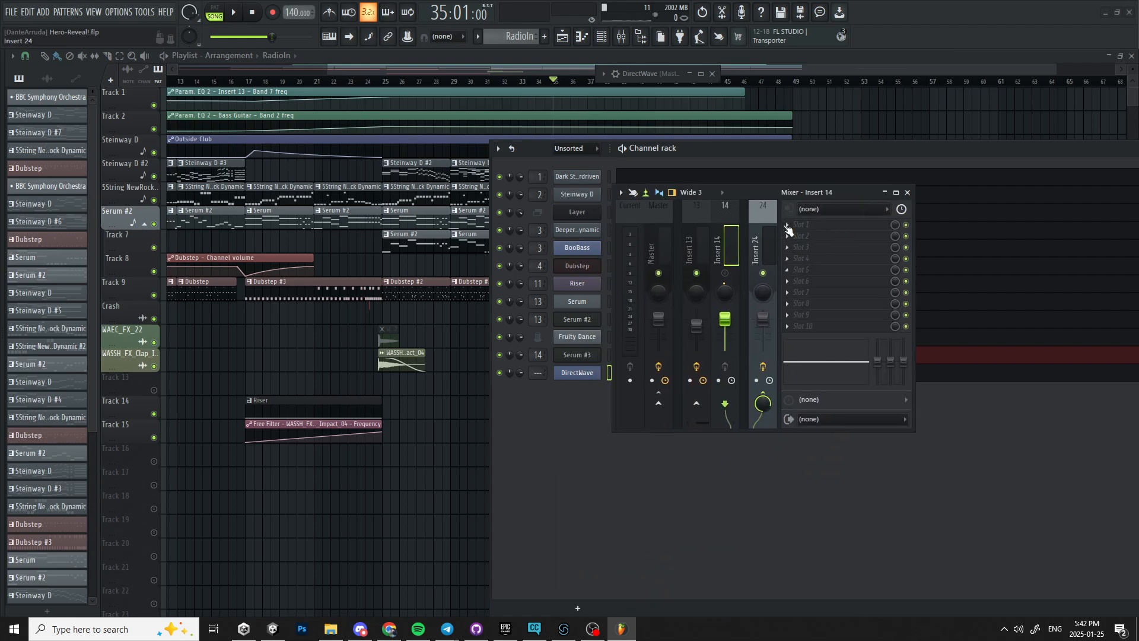
pyautogui.click(896, 192)
# Select the Piano mixer insert and open the plugin menu for its empty third effect slot.
pyautogui.scroll(12, 167, 132)
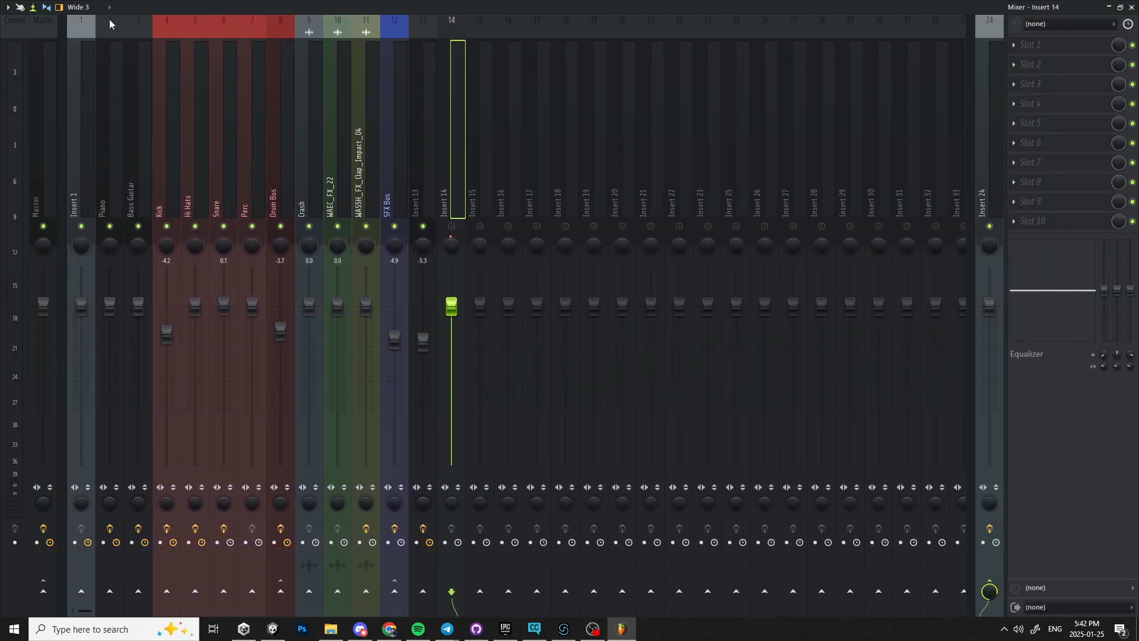
pyautogui.click(110, 24)
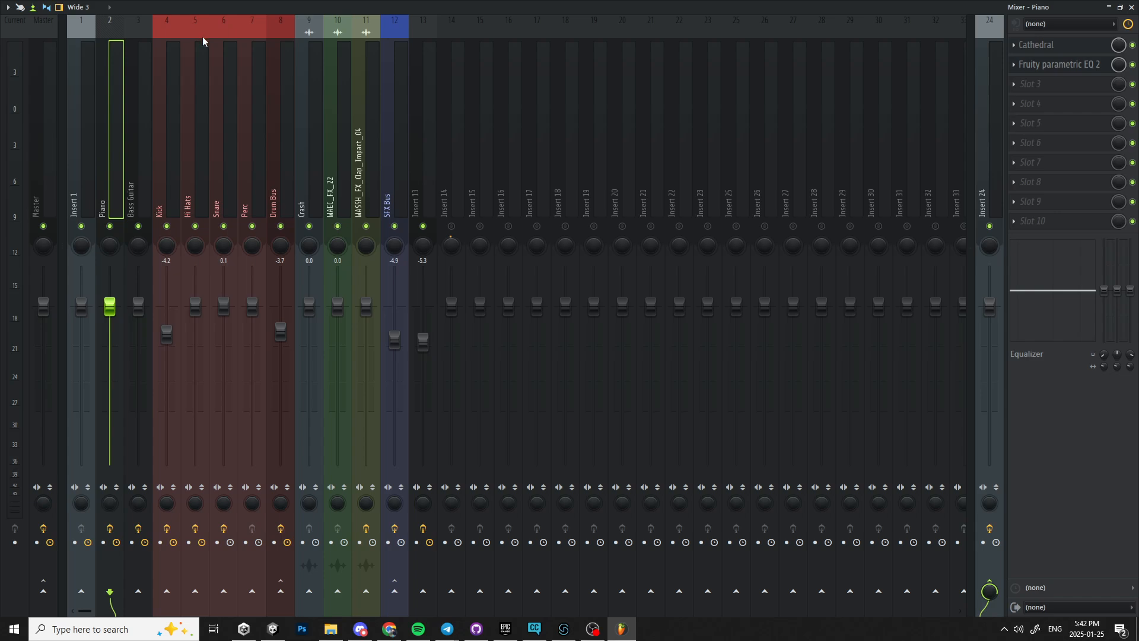
pyautogui.click(1047, 84)
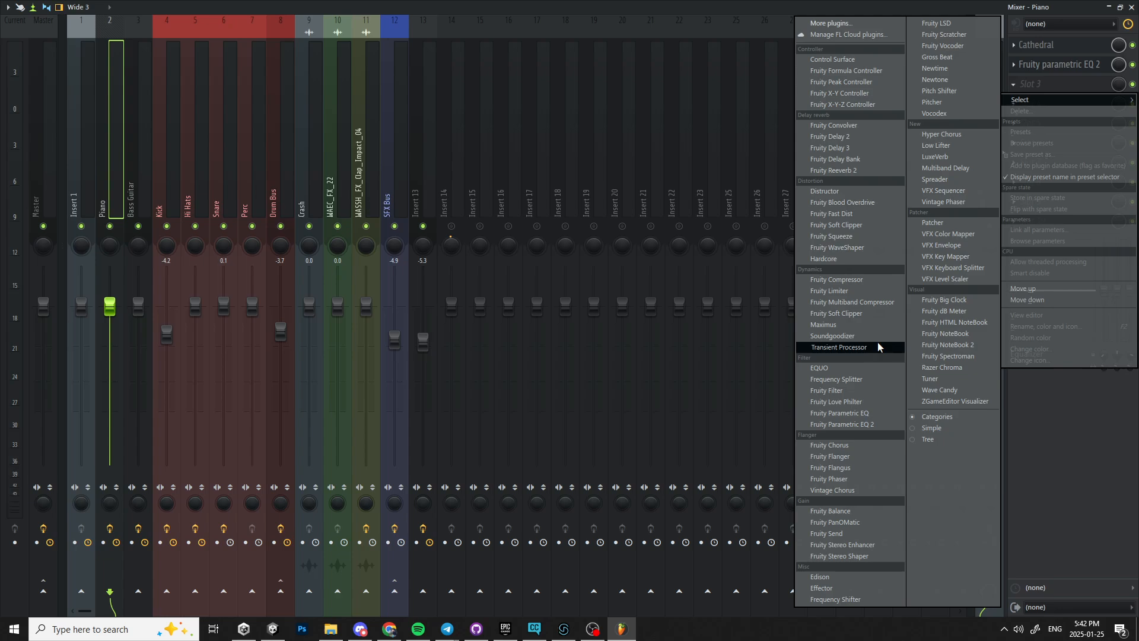
# Switch to the Miro board and scroll up to review the top of the THEMES table.
pyautogui.click(390, 629)
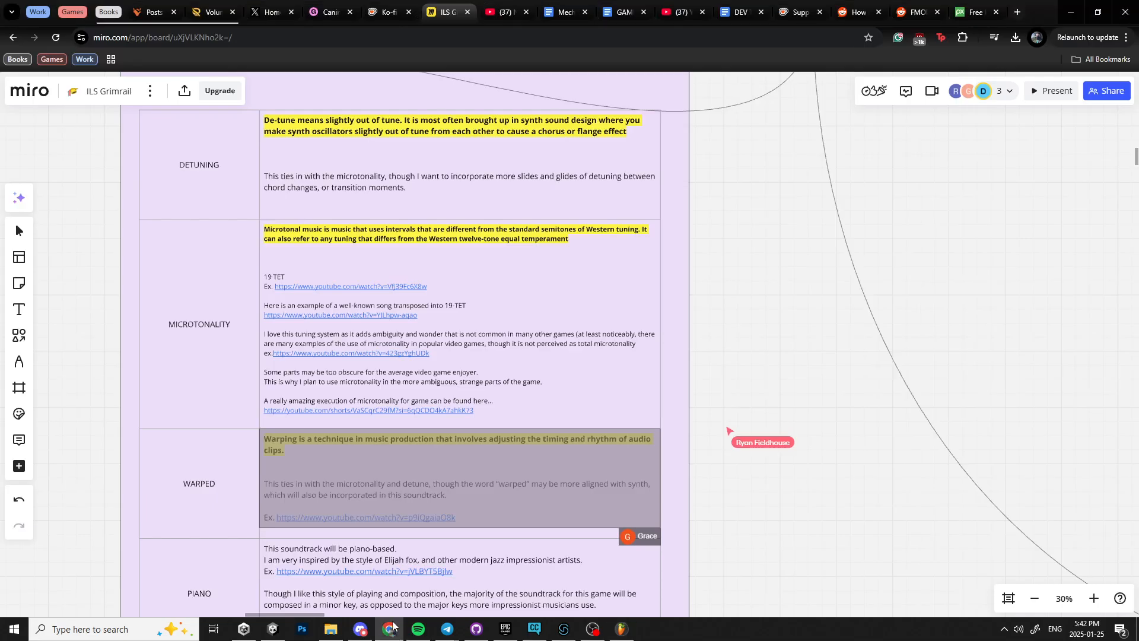
pyautogui.scroll(3, 529, 501)
pyautogui.scroll(2, 529, 501)
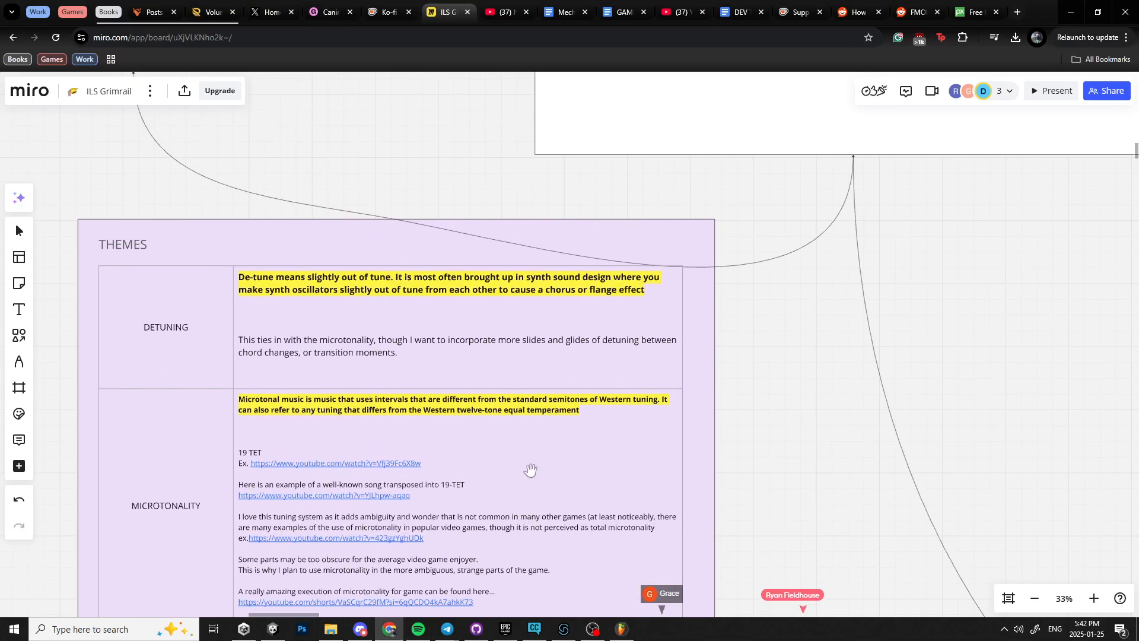
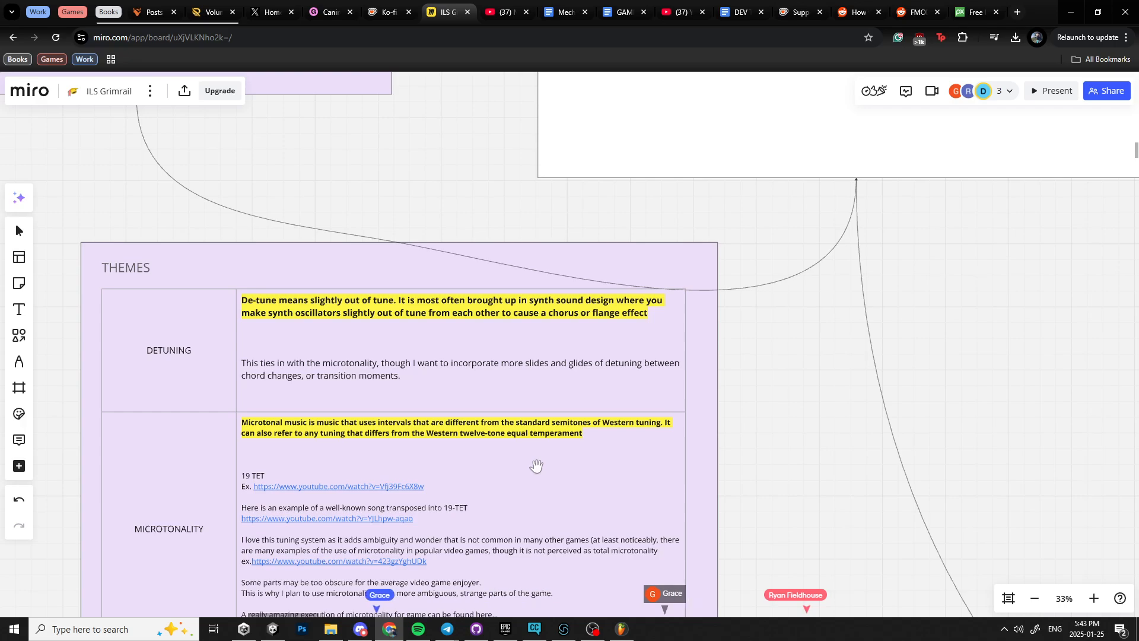
# Read through the THEMES table on the Miro board, from the DETUNING row to the PIANO row.
pyautogui.scroll(-2, 536, 426)
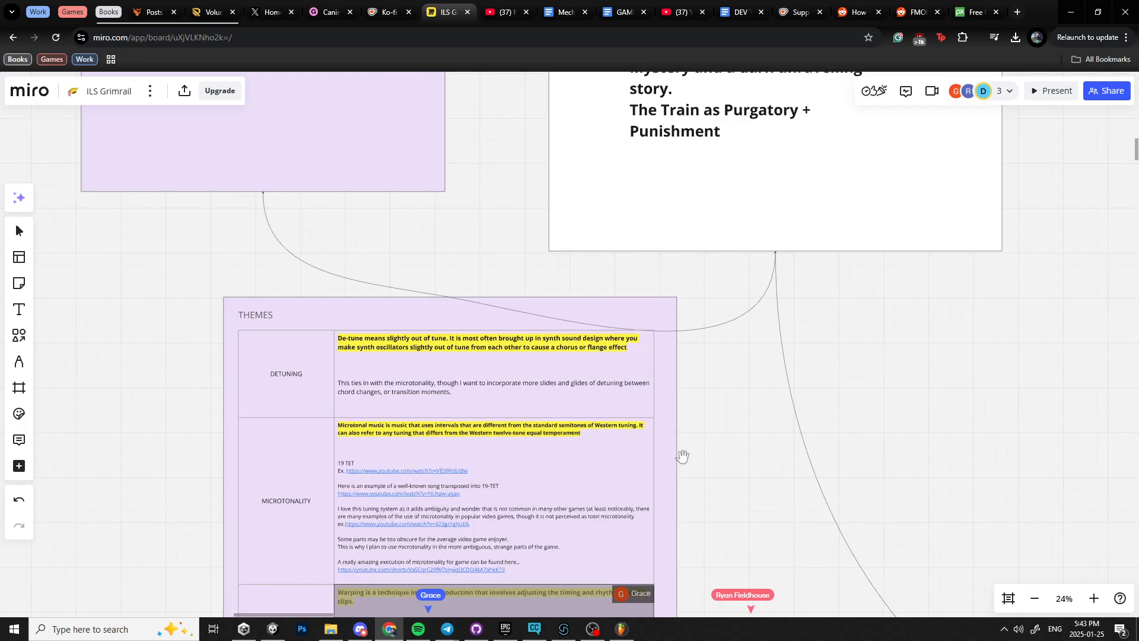
pyautogui.scroll(3, 702, 465)
pyautogui.scroll(-4, 644, 356)
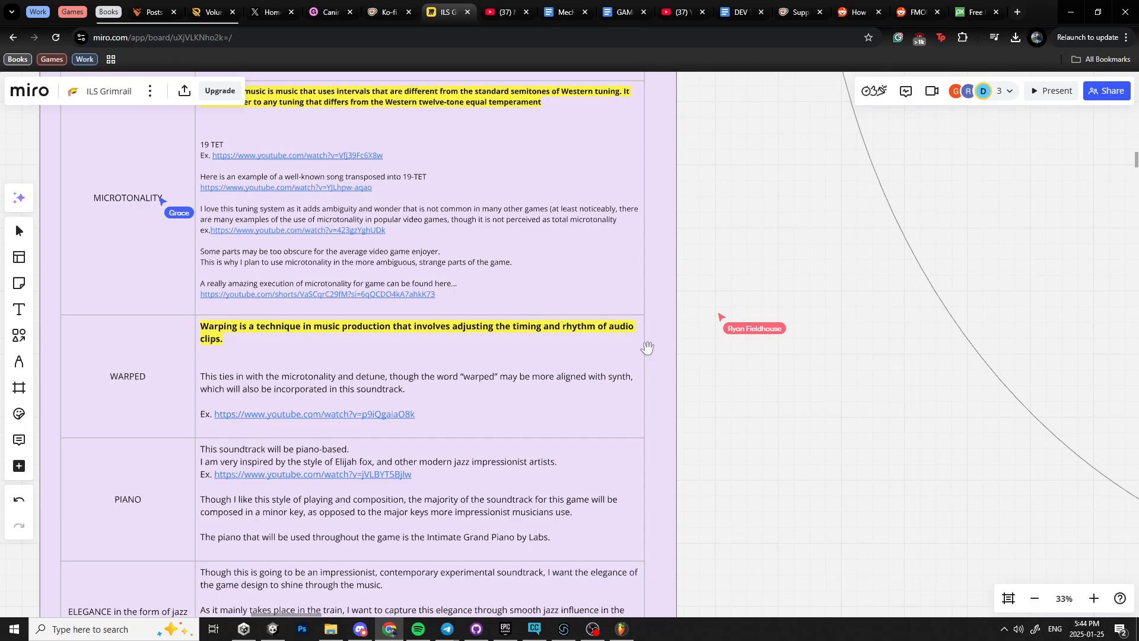
pyautogui.scroll(2, 637, 326)
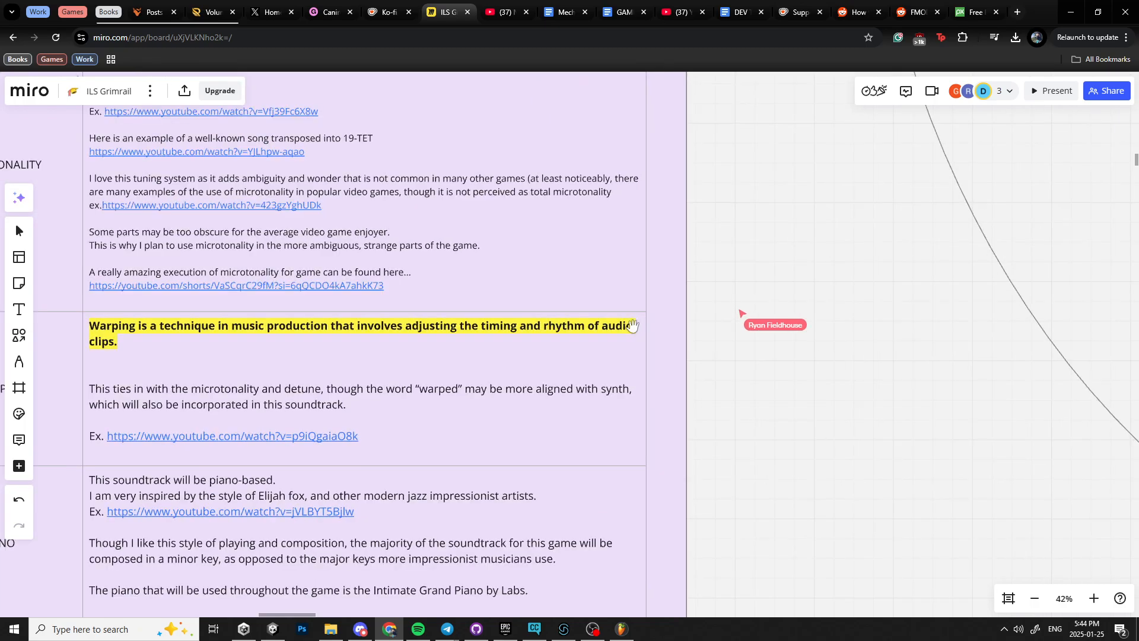
pyautogui.scroll(-3, 595, 316)
pyautogui.moveTo(524, 211); pyautogui.dragTo(580, 374)
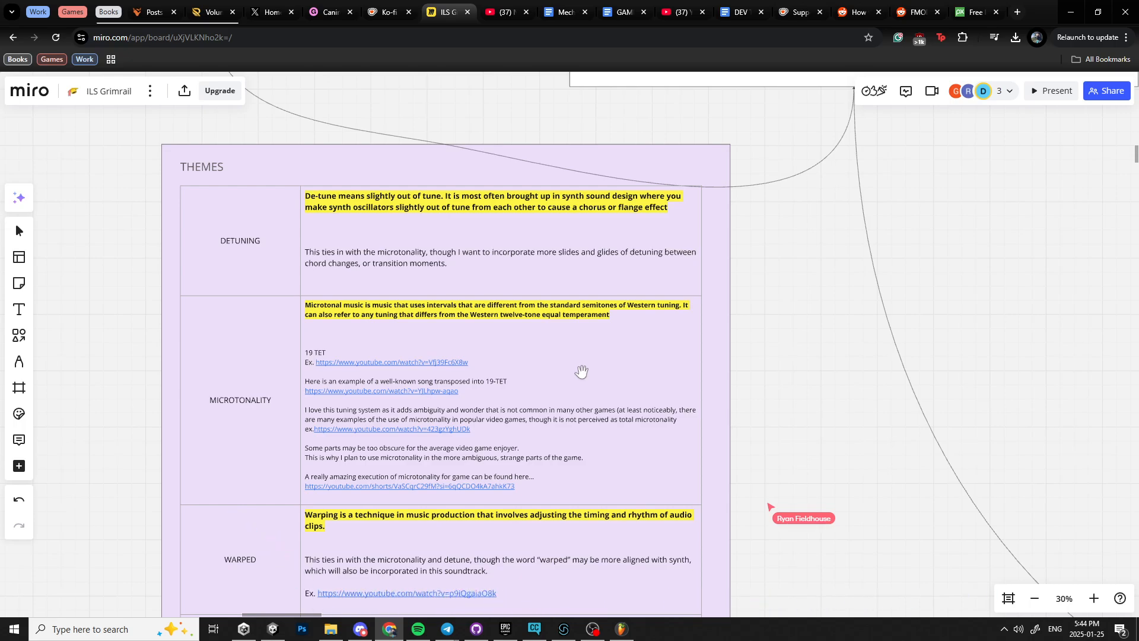
# Examine the Sound research cards around the Phase 0 brief, reading the Layers of Fear and Amnesia the Dark Descent notes.
pyautogui.moveTo(893, 275); pyautogui.dragTo(234, 297)
pyautogui.moveTo(678, 315); pyautogui.dragTo(521, 266)
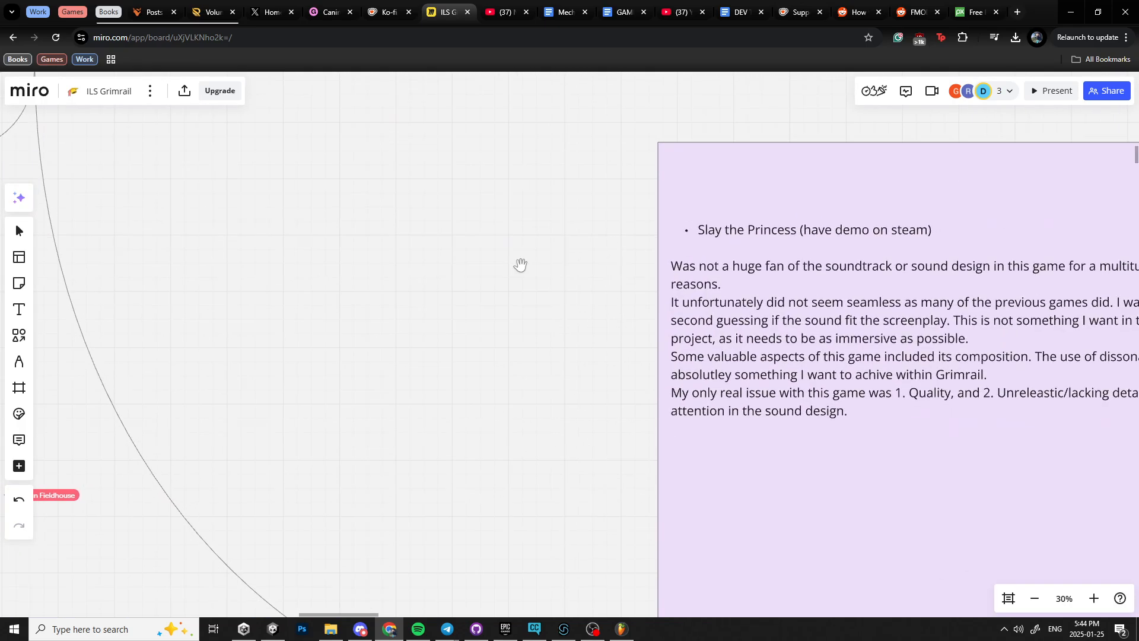
pyautogui.scroll(-5, 520, 266)
pyautogui.scroll(-3, 375, 297)
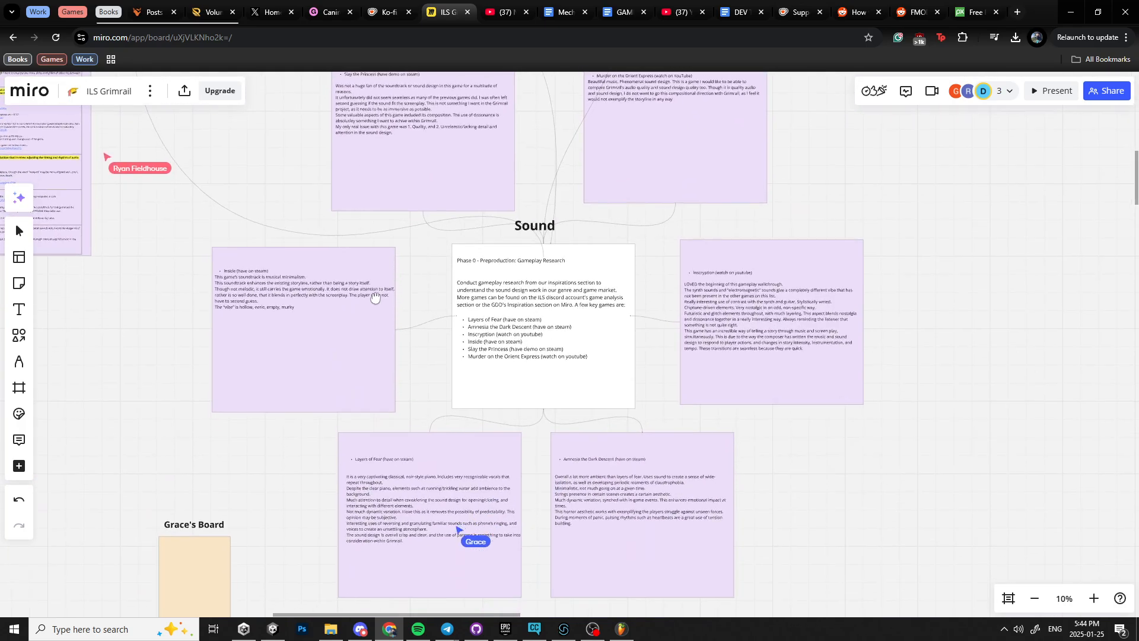
pyautogui.scroll(-3, 375, 297)
pyautogui.scroll(5, 468, 331)
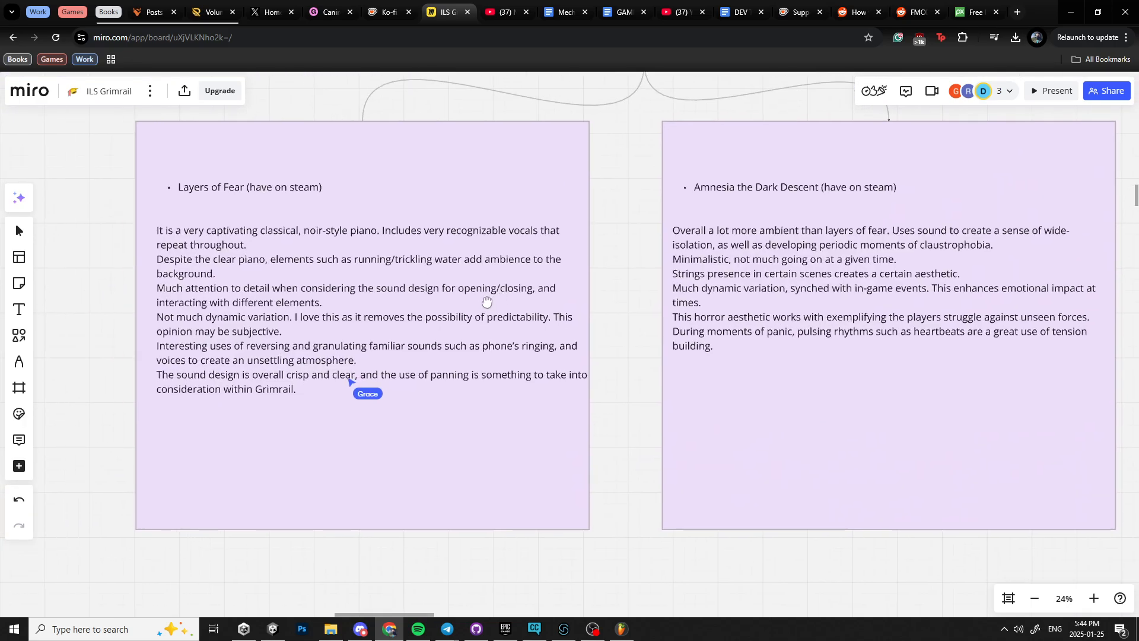
pyautogui.scroll(2, 487, 301)
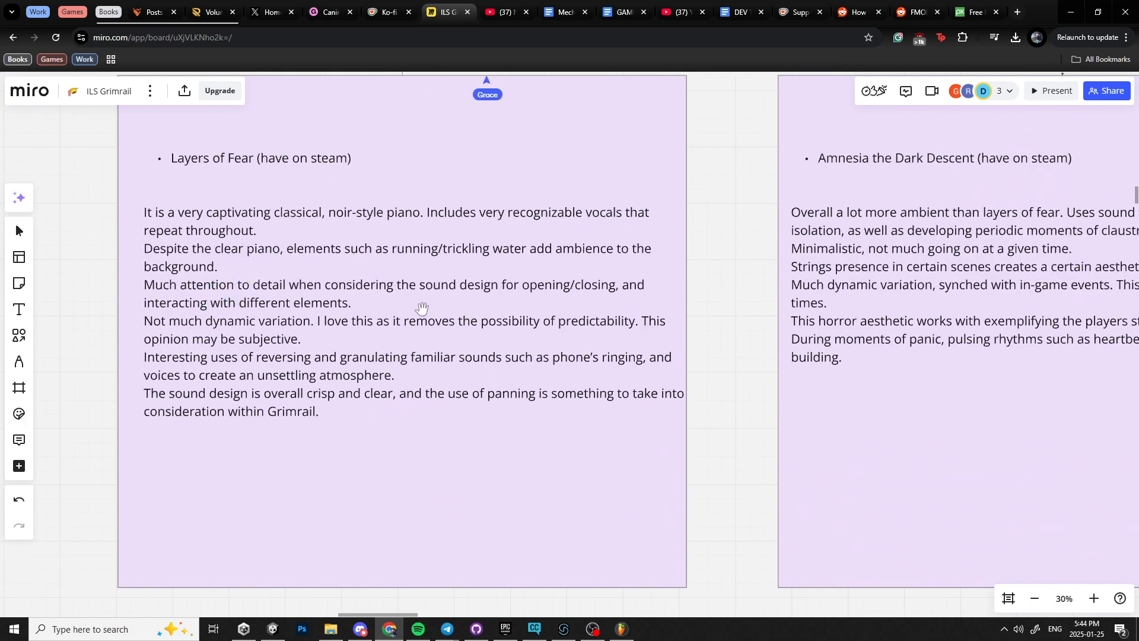
pyautogui.scroll(-5, 415, 300)
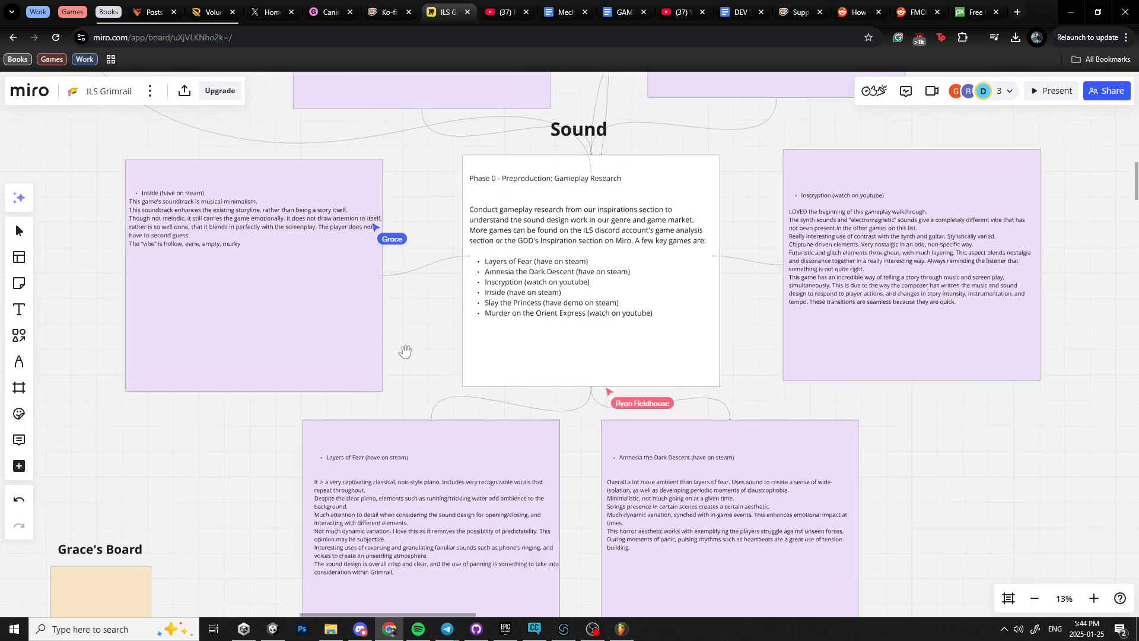
# Read the Slay the Princess and Murder on the Orient Express research cards above the Sound heading.
pyautogui.moveTo(406, 351); pyautogui.dragTo(500, 443)
pyautogui.moveTo(448, 330); pyautogui.dragTo(448, 461)
pyautogui.moveTo(459, 393); pyautogui.dragTo(498, 331)
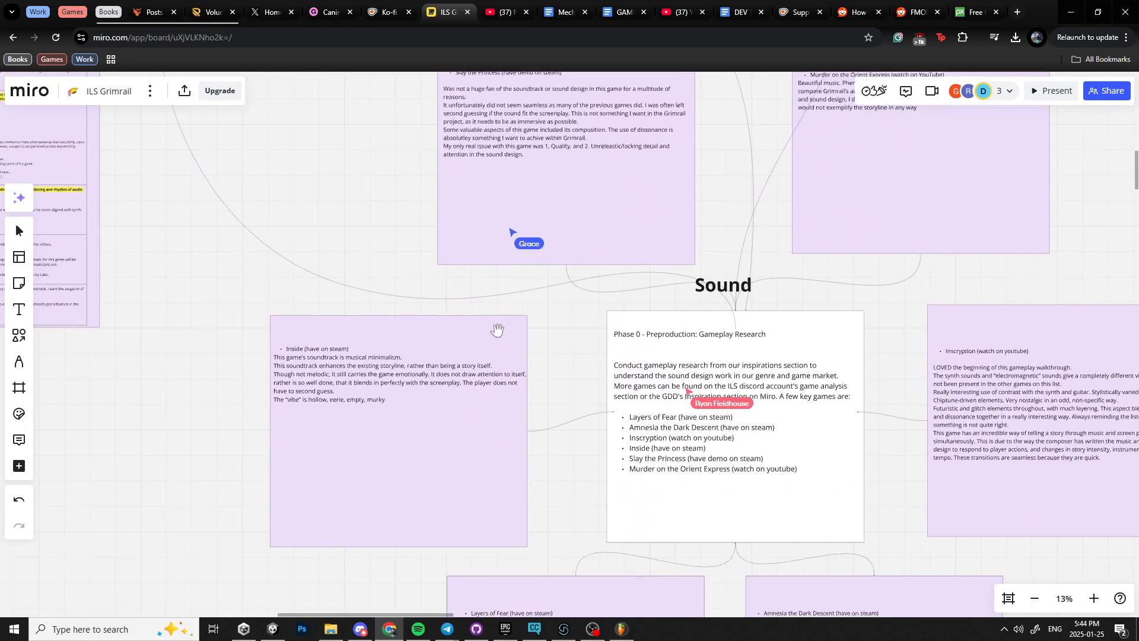
pyautogui.scroll(4, 491, 272)
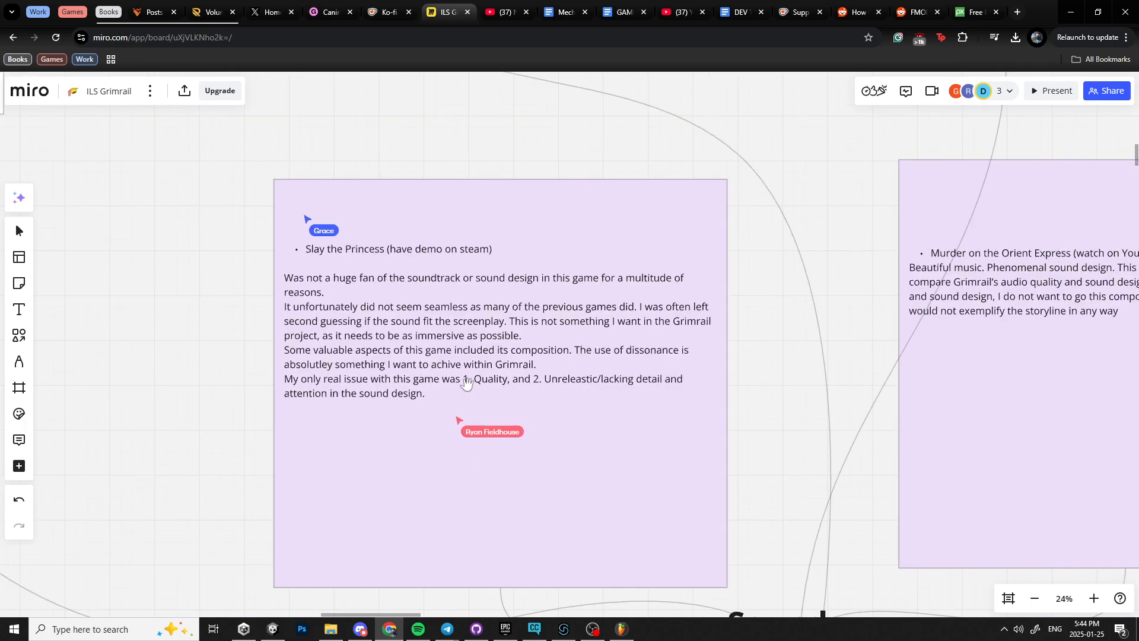
pyautogui.moveTo(466, 383); pyautogui.dragTo(316, 419)
pyautogui.scroll(2, 355, 359)
pyautogui.scroll(-3, 316, 419)
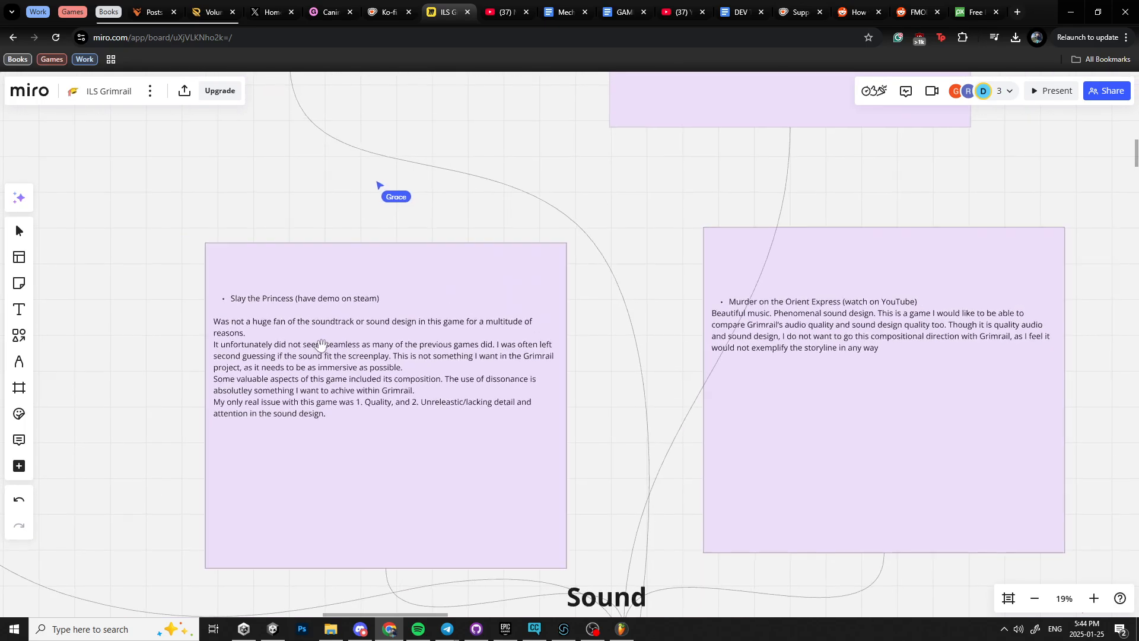
pyautogui.scroll(-3, 321, 346)
pyautogui.moveTo(367, 349); pyautogui.dragTo(378, 432)
pyautogui.scroll(2, 378, 432)
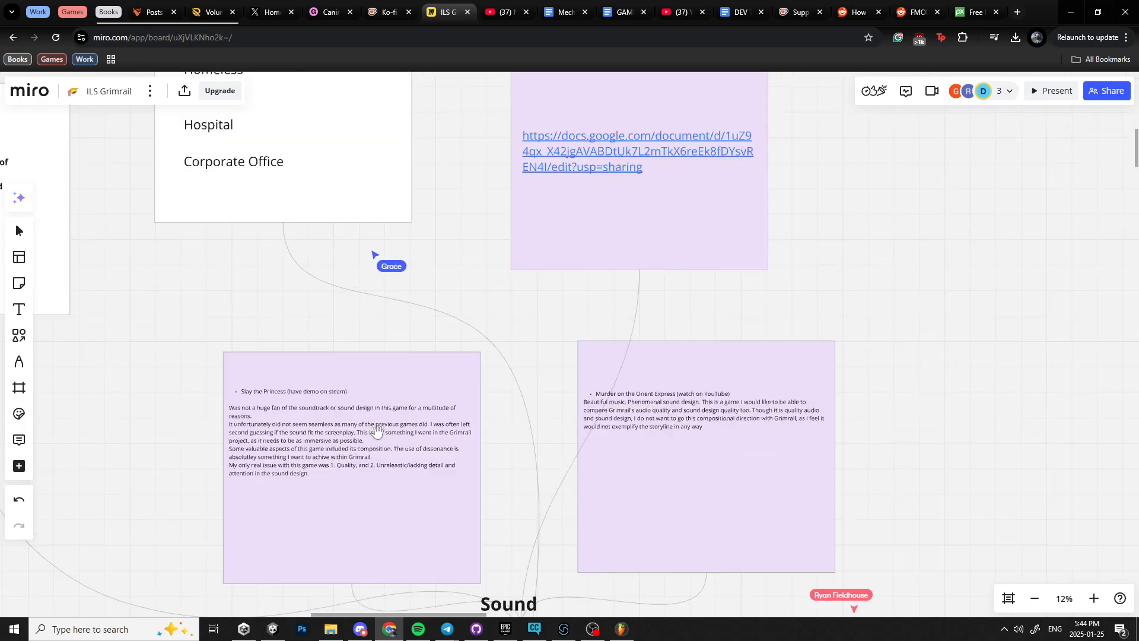
# Review the sound environments card and the KEY THEMES OUTLINED BY TEAM card.
pyautogui.moveTo(415, 283); pyautogui.dragTo(435, 431)
pyautogui.moveTo(356, 344); pyautogui.dragTo(445, 425)
pyautogui.scroll(3, 404, 425)
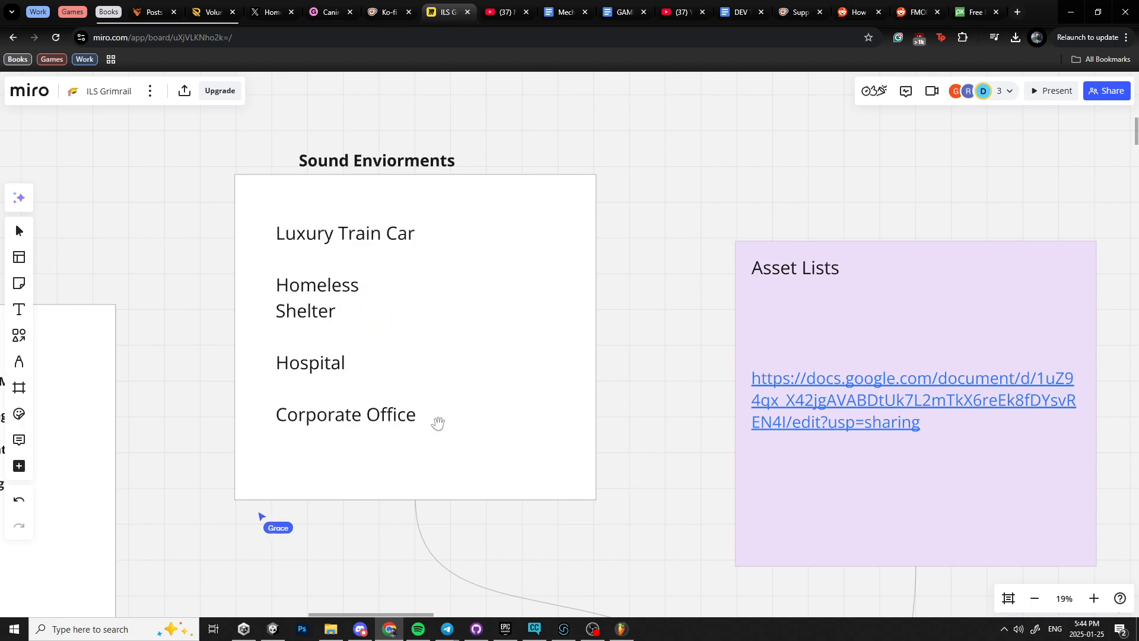
pyautogui.hscroll(-10, 438, 423)
pyautogui.scroll(-2, 488, 461)
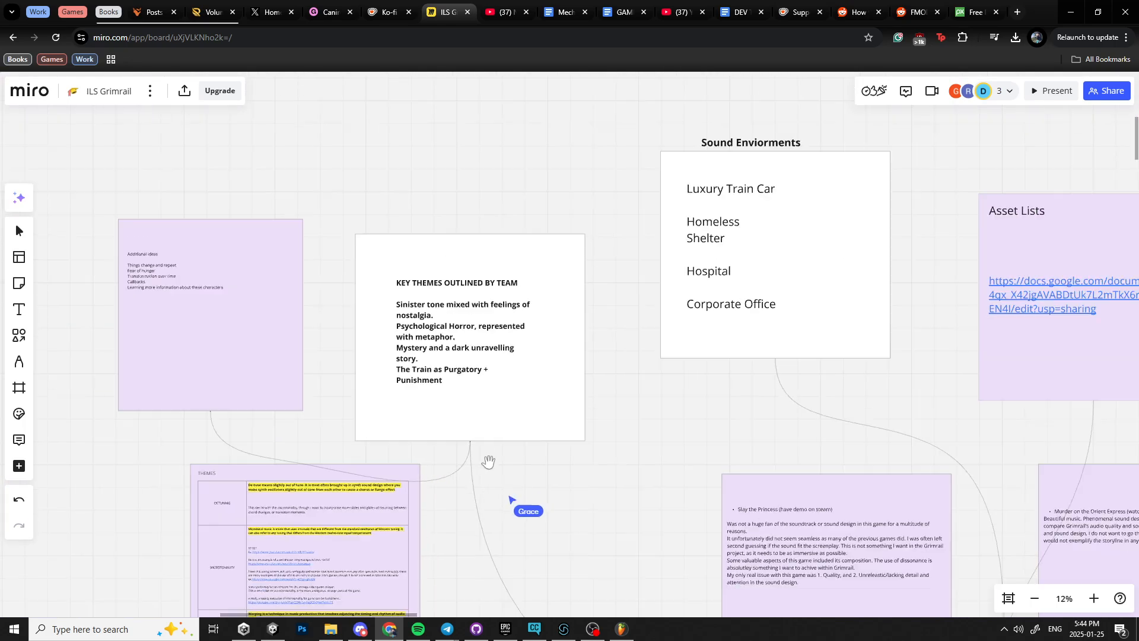
pyautogui.scroll(-2, 488, 461)
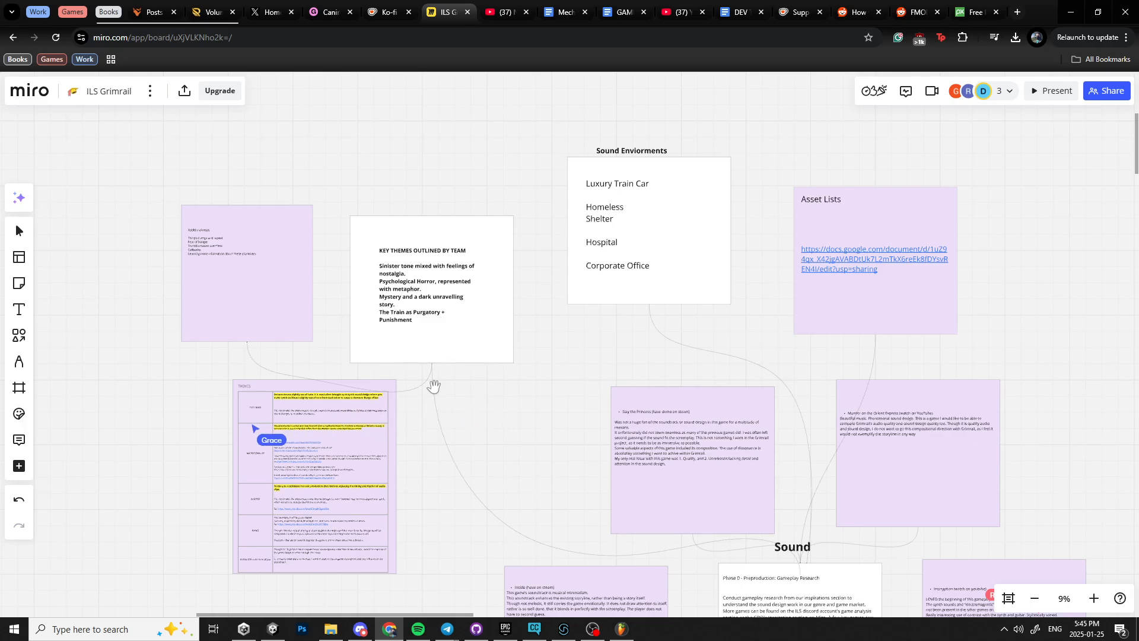
# Look from the THEMES table across to the game research cards, examining the Inscryption notes beside the Phase 0 brief.
pyautogui.moveTo(416, 427); pyautogui.dragTo(549, 201)
pyautogui.scroll(2, 483, 347)
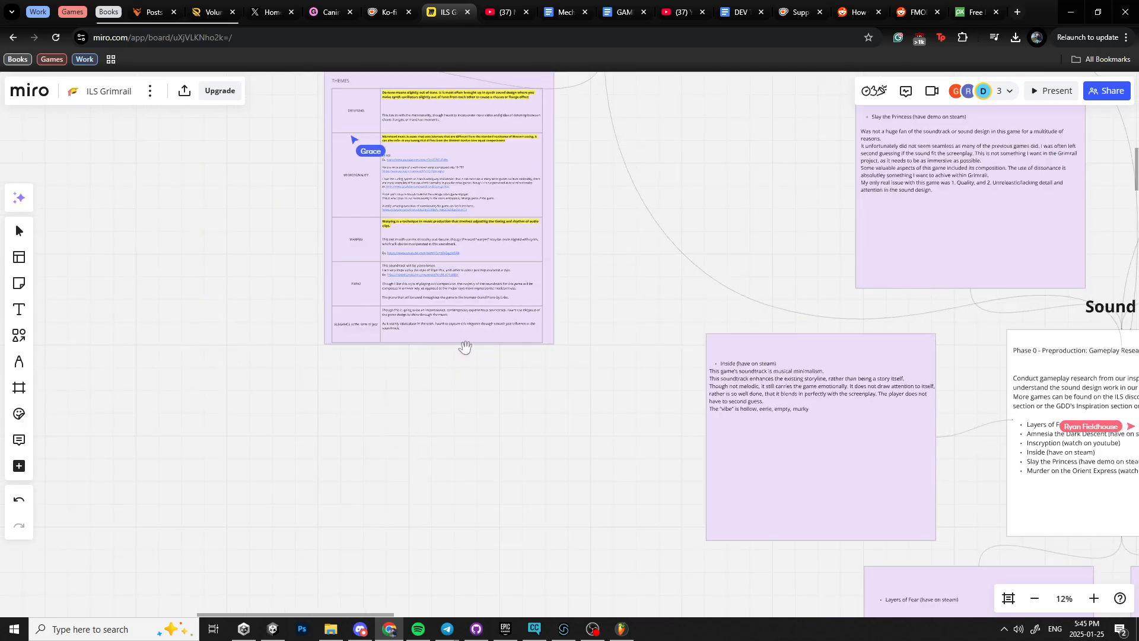
pyautogui.moveTo(511, 344); pyautogui.dragTo(327, 272)
pyautogui.moveTo(397, 351); pyautogui.dragTo(331, 187)
pyautogui.moveTo(393, 285); pyautogui.dragTo(259, 177)
pyautogui.moveTo(440, 319); pyautogui.dragTo(297, 522)
pyautogui.moveTo(470, 361); pyautogui.dragTo(294, 384)
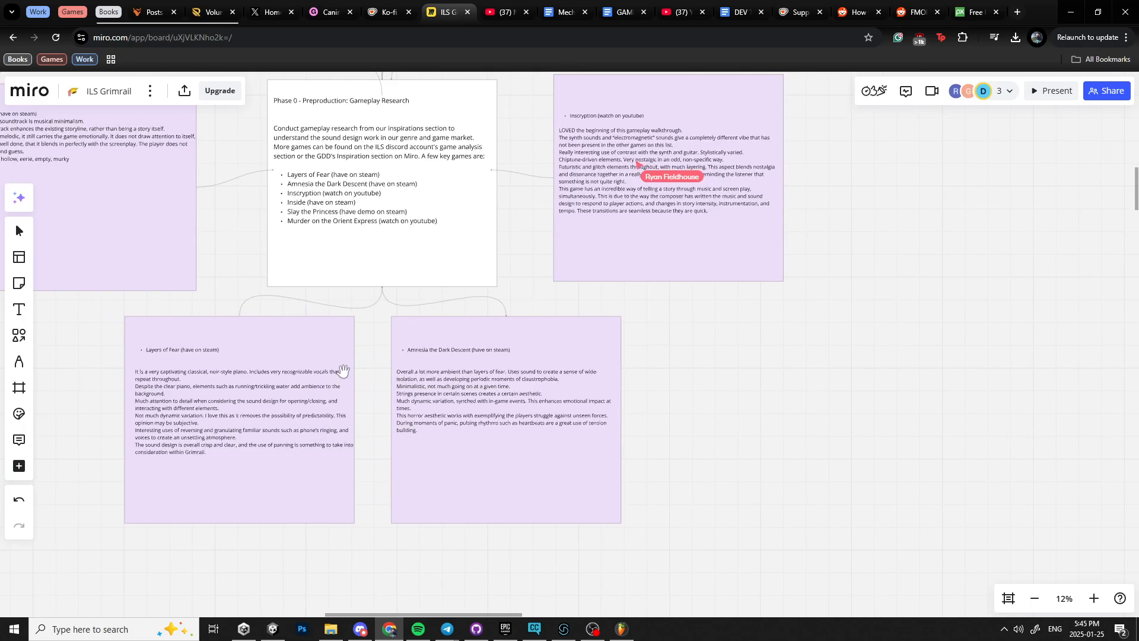
pyautogui.moveTo(428, 276); pyautogui.dragTo(388, 448)
pyautogui.scroll(2, 389, 442)
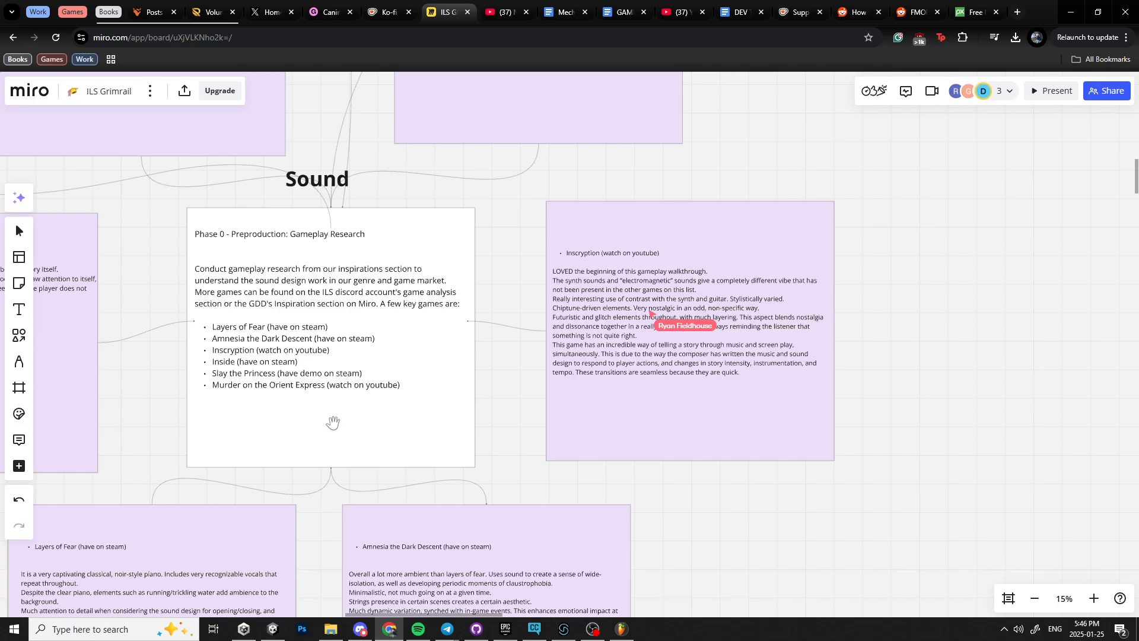
# Survey the upper part of the sound board, including the Key Themes, sound environments and Asset Lists cards.
pyautogui.moveTo(333, 425); pyautogui.dragTo(485, 501)
pyautogui.moveTo(302, 371); pyautogui.dragTo(509, 457)
pyautogui.moveTo(597, 312); pyautogui.dragTo(663, 442)
pyautogui.scroll(-5, 660, 438)
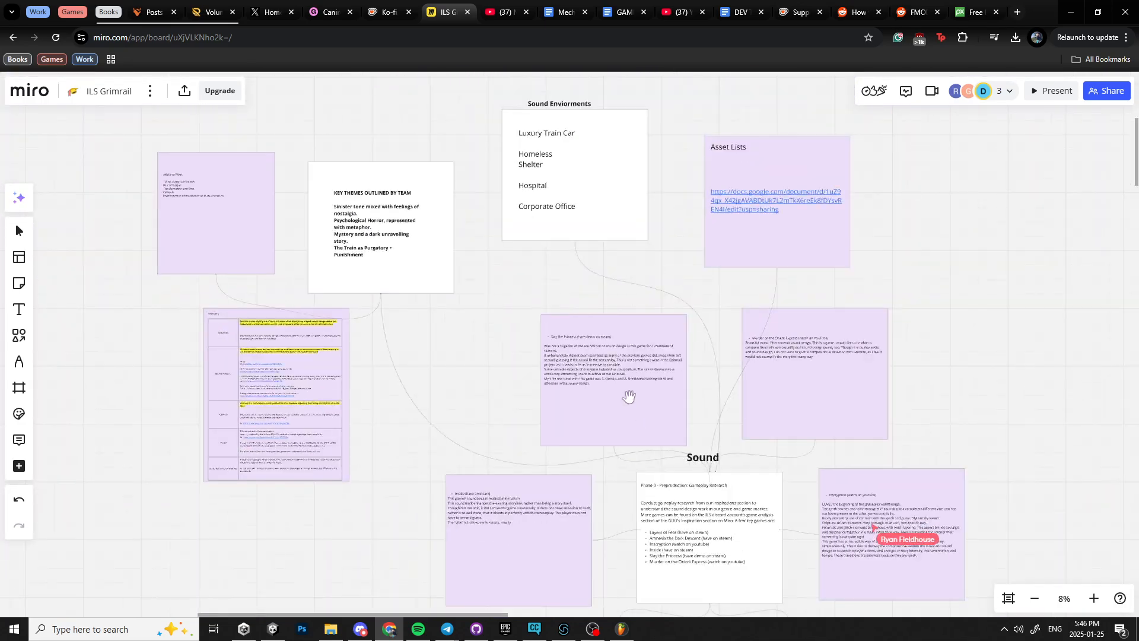
pyautogui.moveTo(558, 302); pyautogui.dragTo(610, 430)
pyautogui.scroll(2, 575, 424)
pyautogui.moveTo(699, 416); pyautogui.dragTo(486, 404)
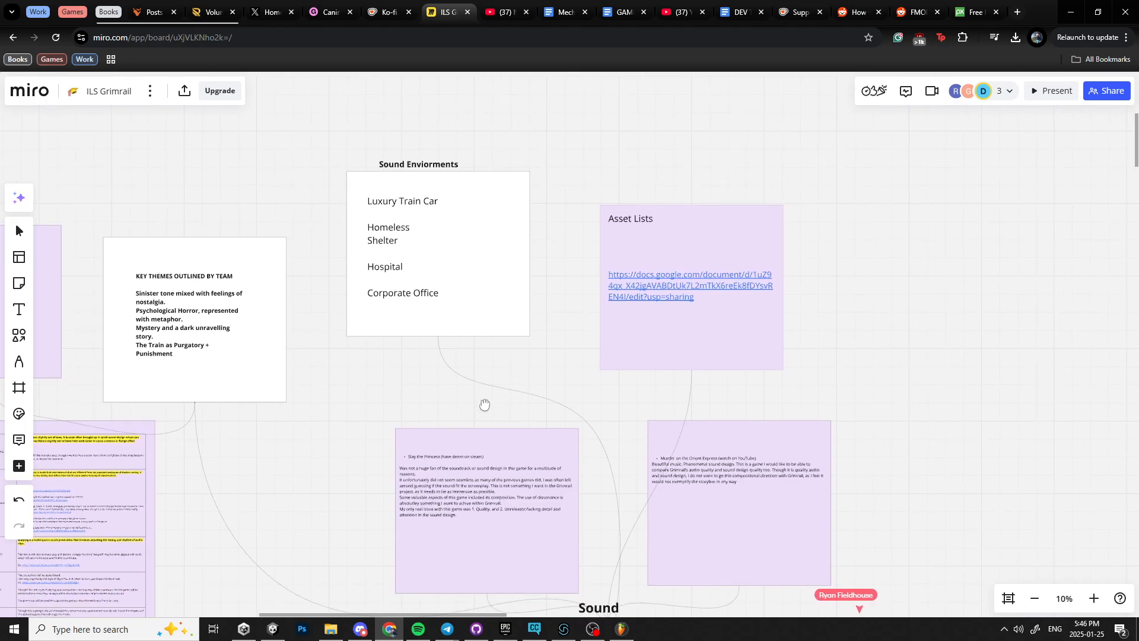
pyautogui.moveTo(759, 597); pyautogui.dragTo(641, 500)
# Return to the THEMES table and read its MICROTONALITY, WARPED and PIANO rows.
pyautogui.moveTo(252, 528); pyautogui.dragTo(740, 501)
pyautogui.scroll(5, 468, 453)
pyautogui.scroll(2, 478, 453)
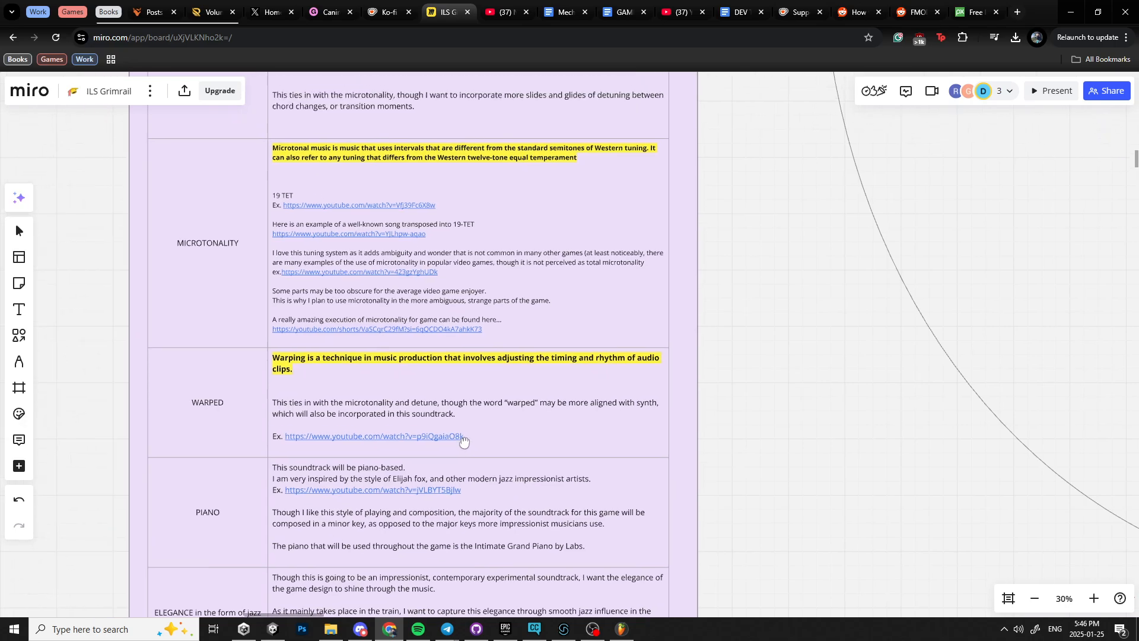
pyautogui.moveTo(458, 447); pyautogui.dragTo(451, 446)
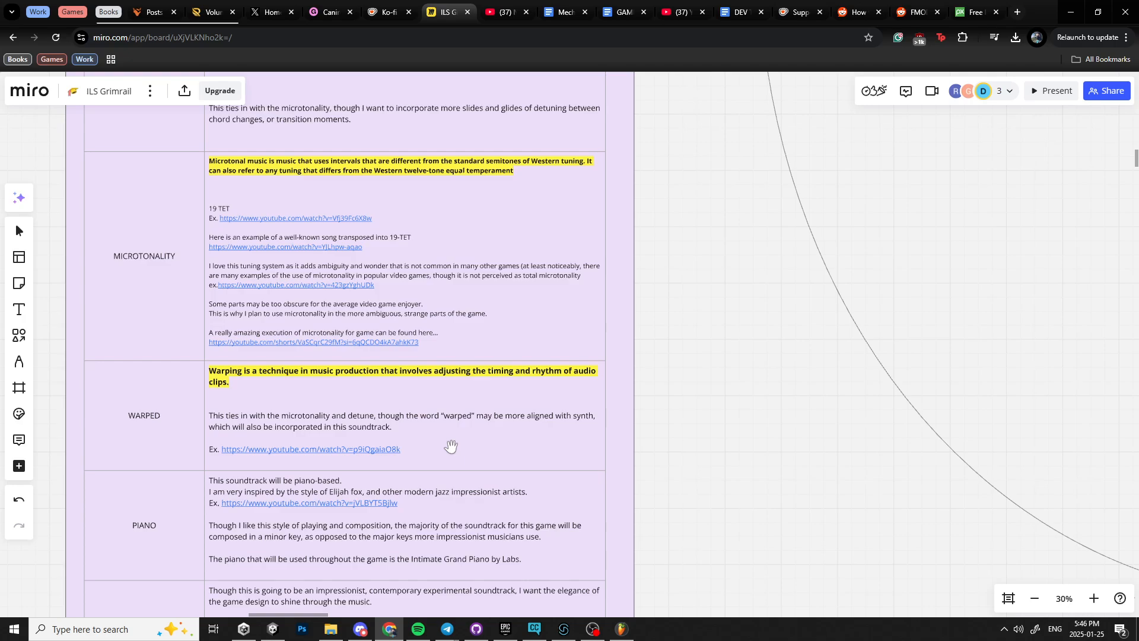
pyautogui.moveTo(451, 447); pyautogui.dragTo(381, 441)
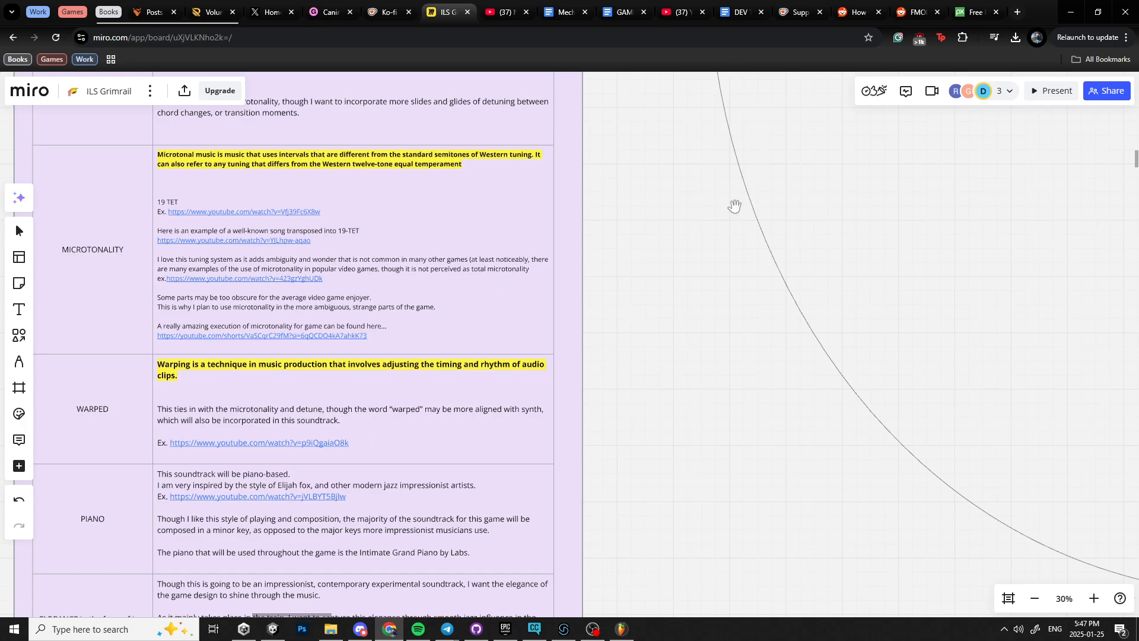
# Search Google for "max msp" in a new browser tab.
pyautogui.click(1018, 12)
pyautogui.click(628, 38)
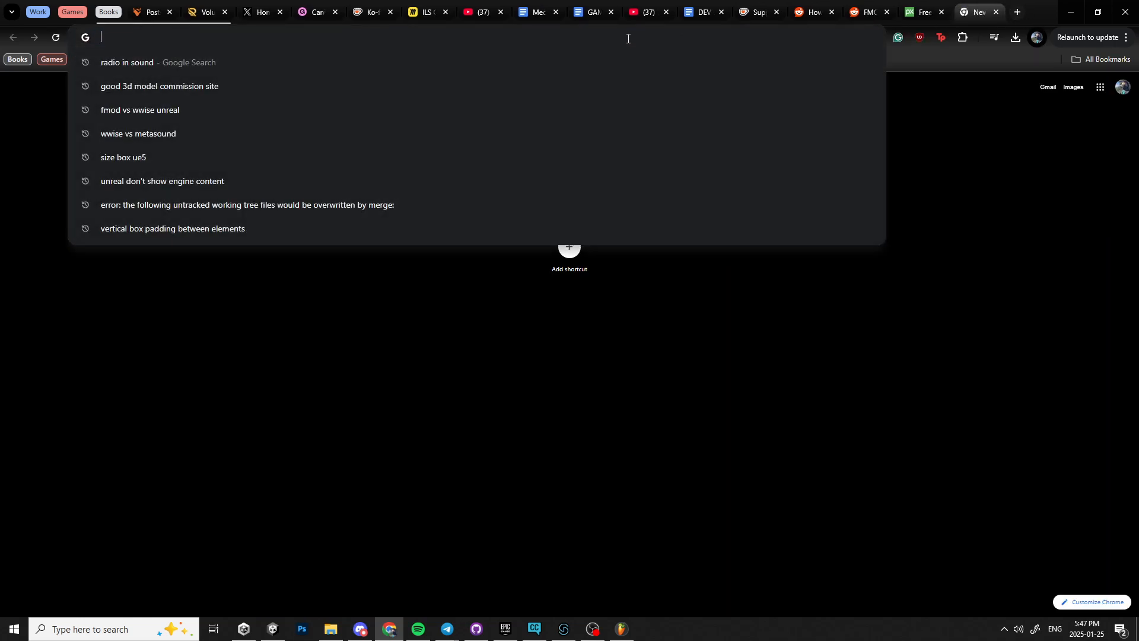
pyautogui.write('tmax ')
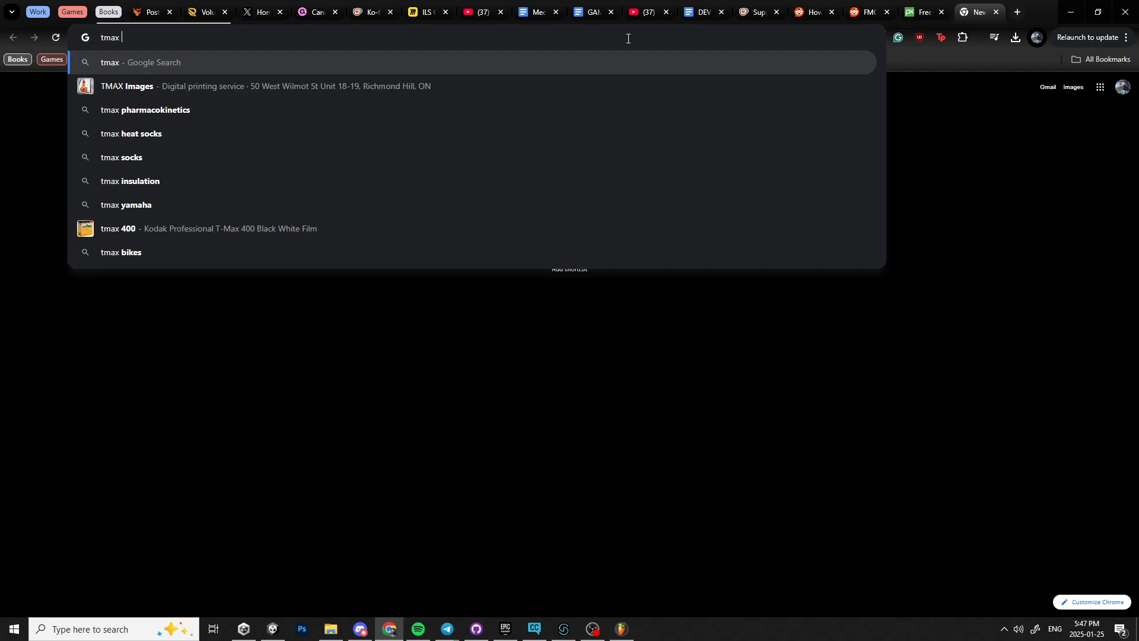
pyautogui.write('msp')
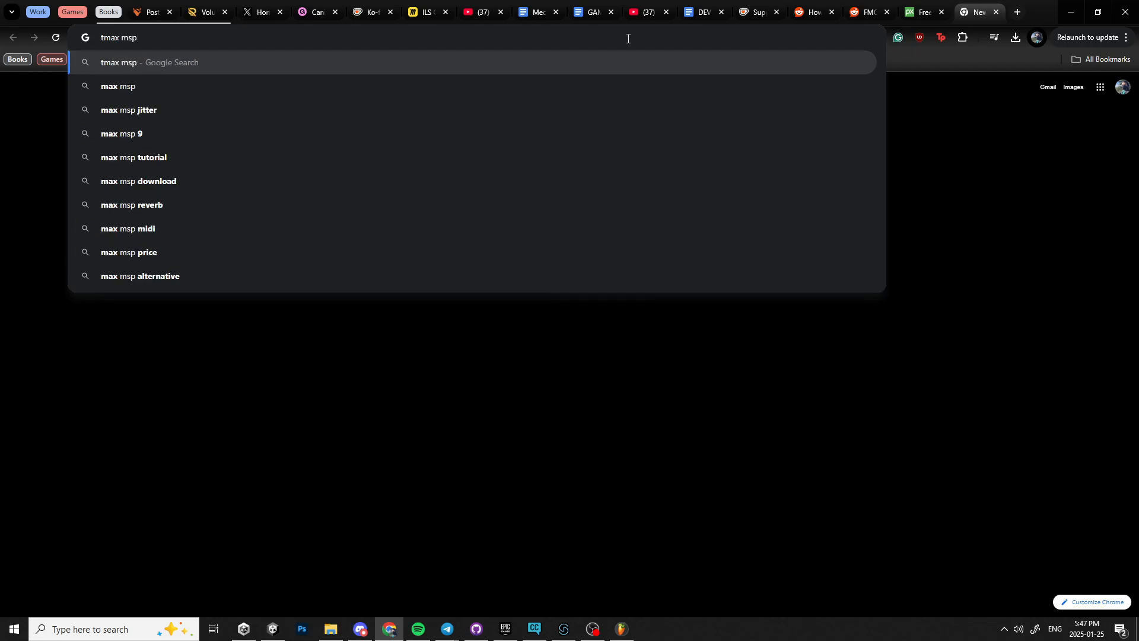
pyautogui.press('Down')
pyautogui.click(174, 86)
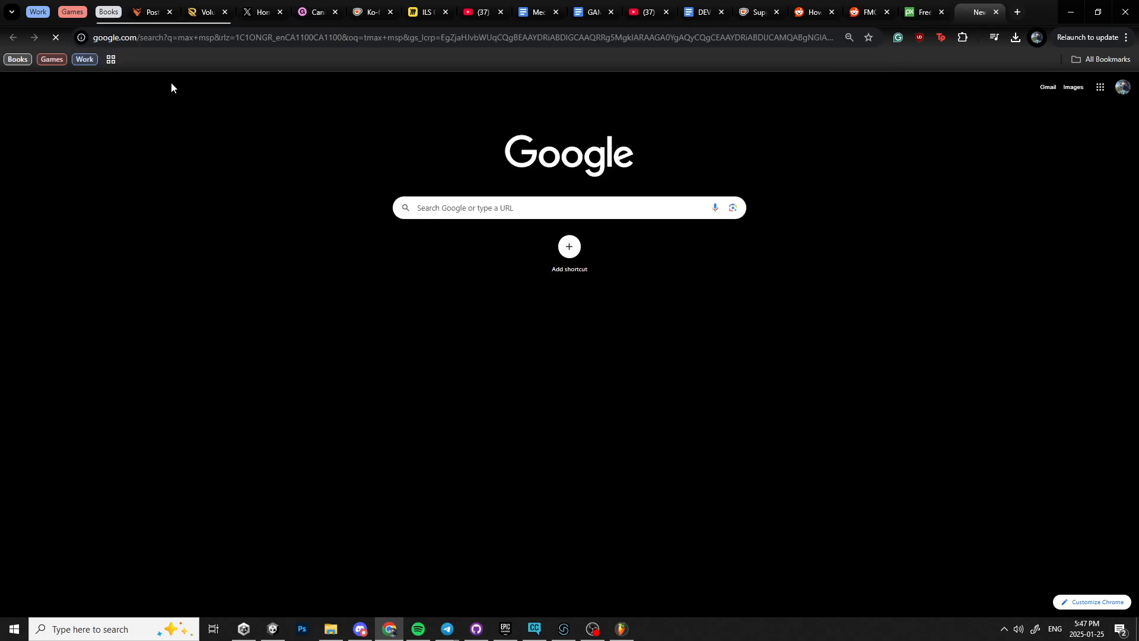
# Browse the max msp image results, previewing the Cycling '74 and MusicTech patch screenshots.
pyautogui.click(152, 131)
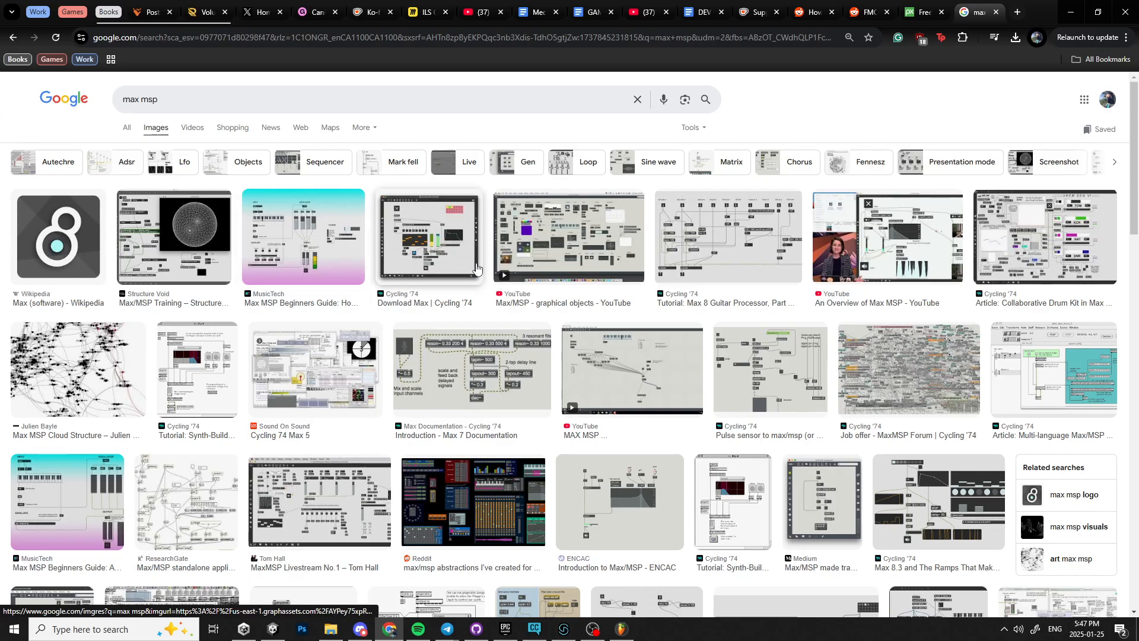
pyautogui.click(522, 255)
pyautogui.click(438, 255)
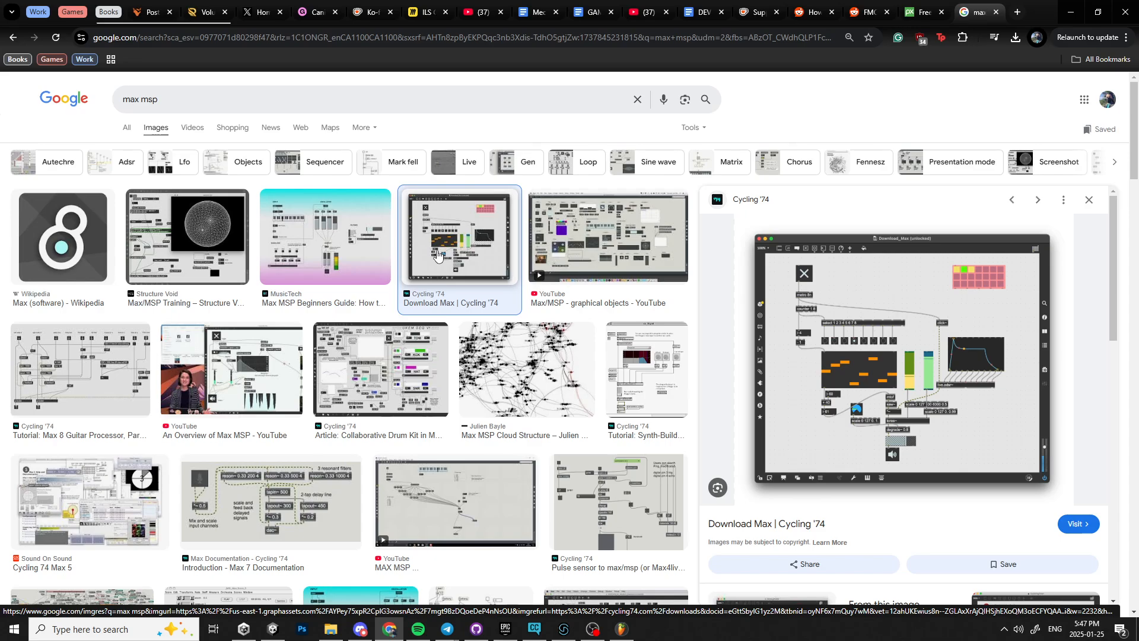
pyautogui.click(325, 248)
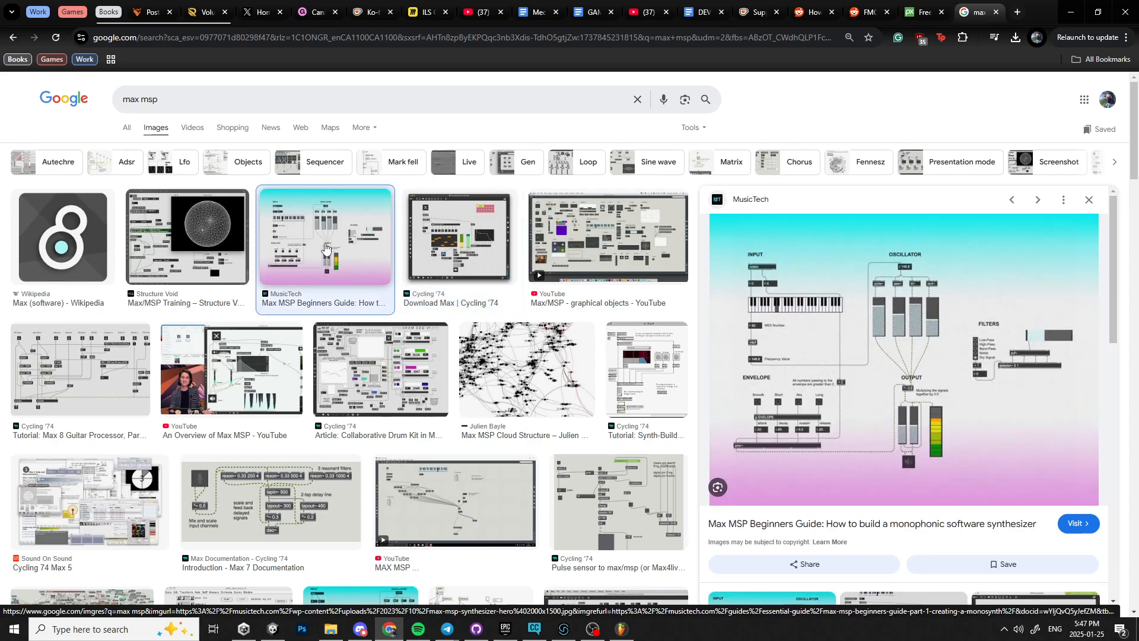
pyautogui.click(118, 356)
# Look over the Cycling '74 home page from the web results, accepting its cookies, and return to the results.
pyautogui.click(127, 128)
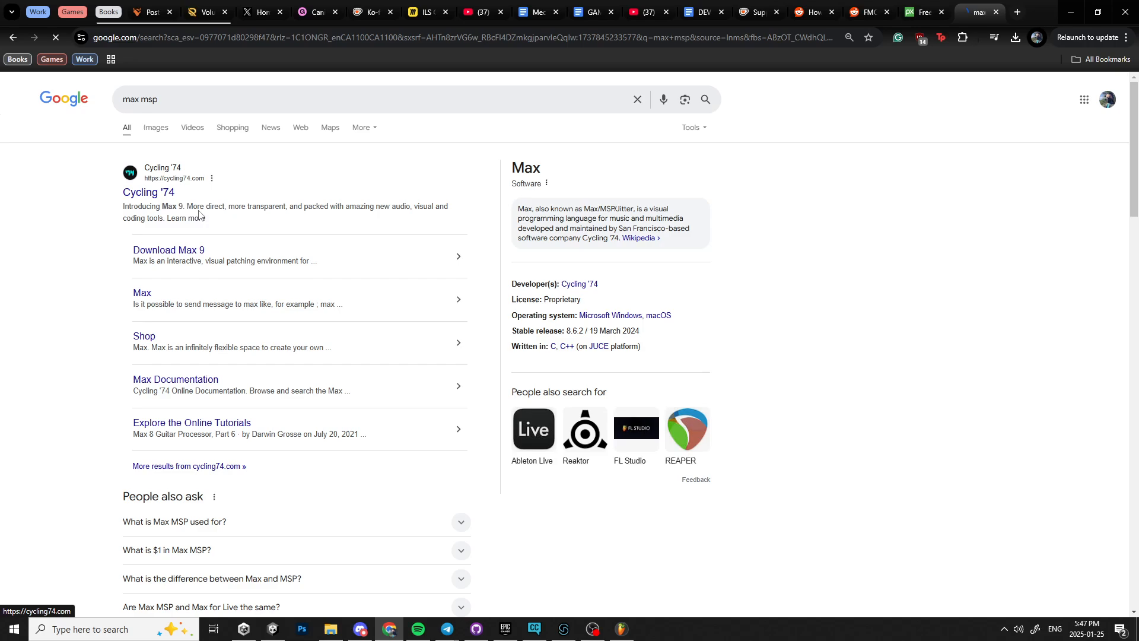
pyautogui.click(199, 217)
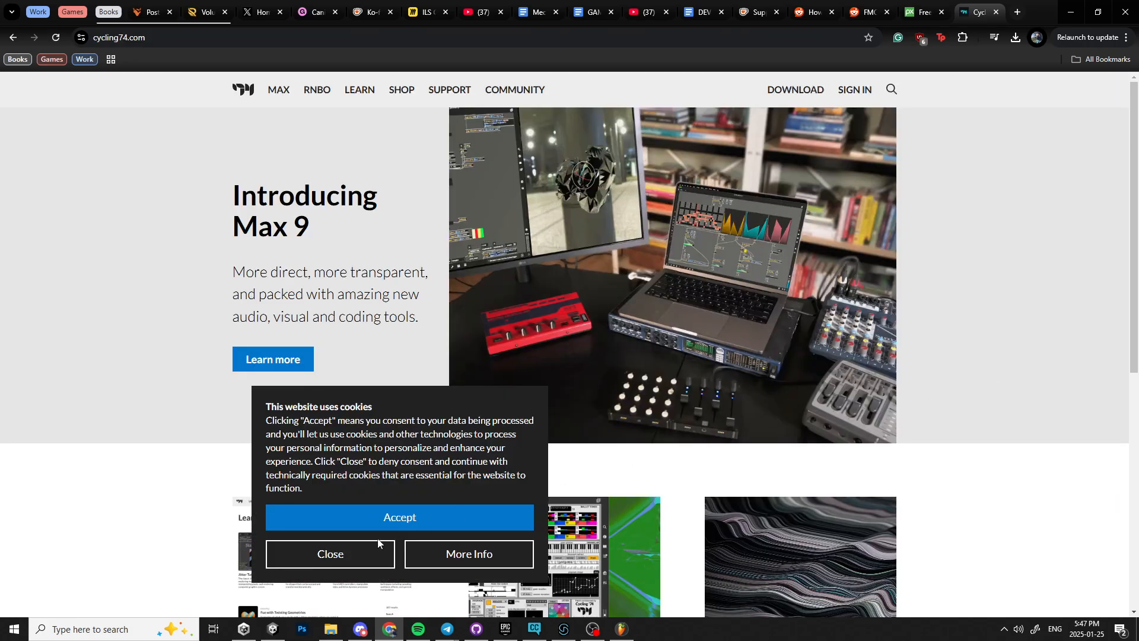
pyautogui.click(399, 518)
pyautogui.scroll(-6, 962, 359)
pyautogui.scroll(6, 969, 362)
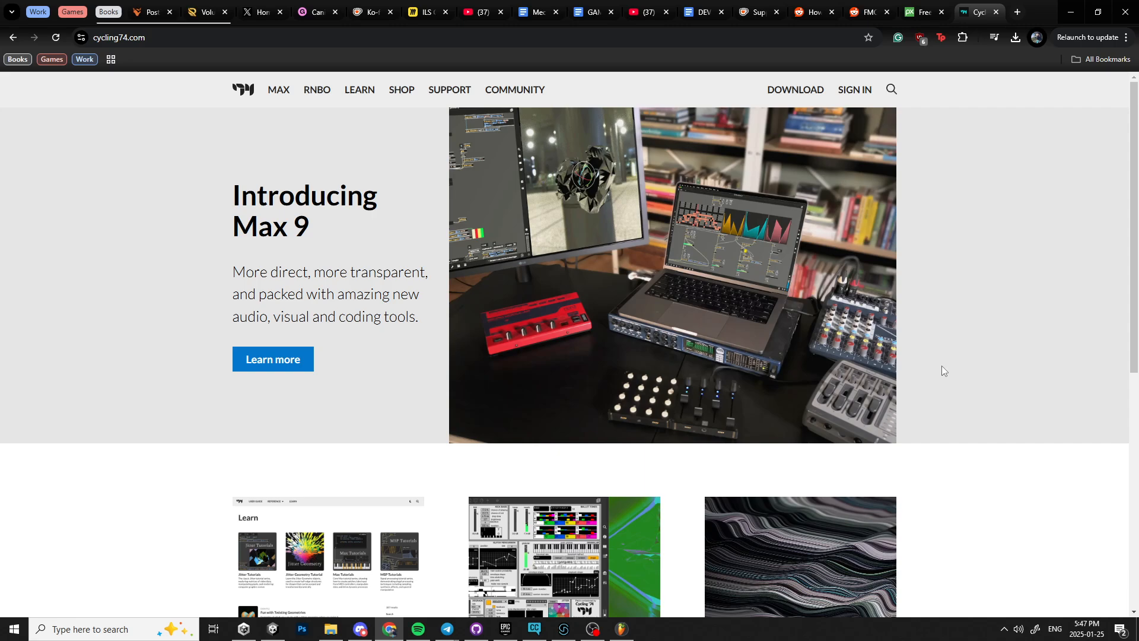
pyautogui.scroll(-2, 942, 366)
pyautogui.hotkey('alt', 'Left')
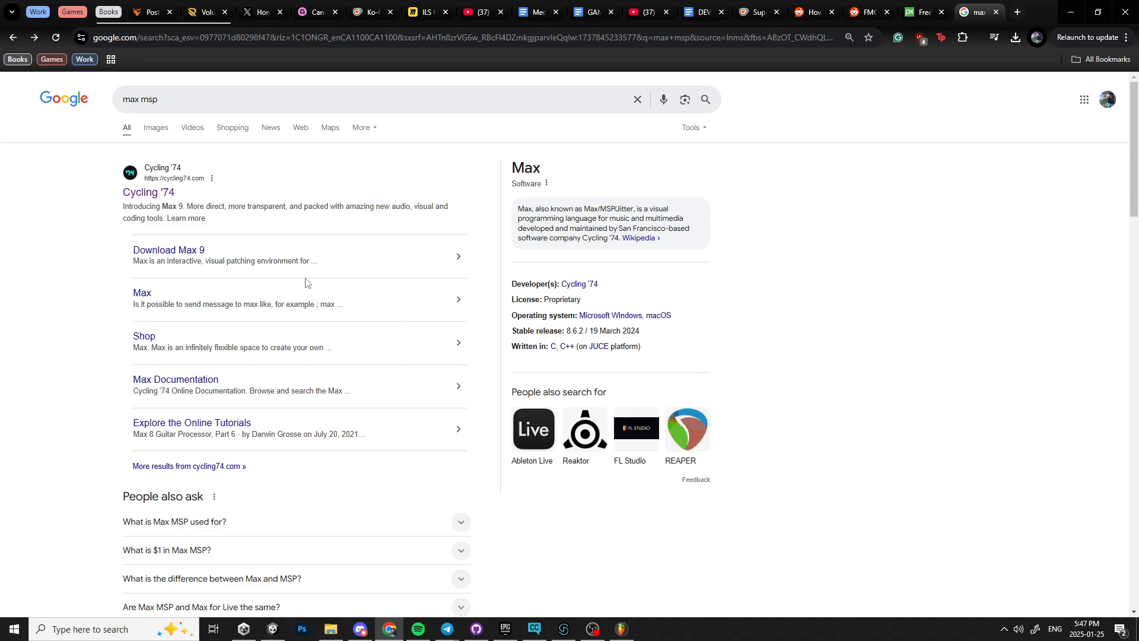
# Preview the MusicTech monophonic software synthesizer patch in the max msp image results.
pyautogui.click(156, 128)
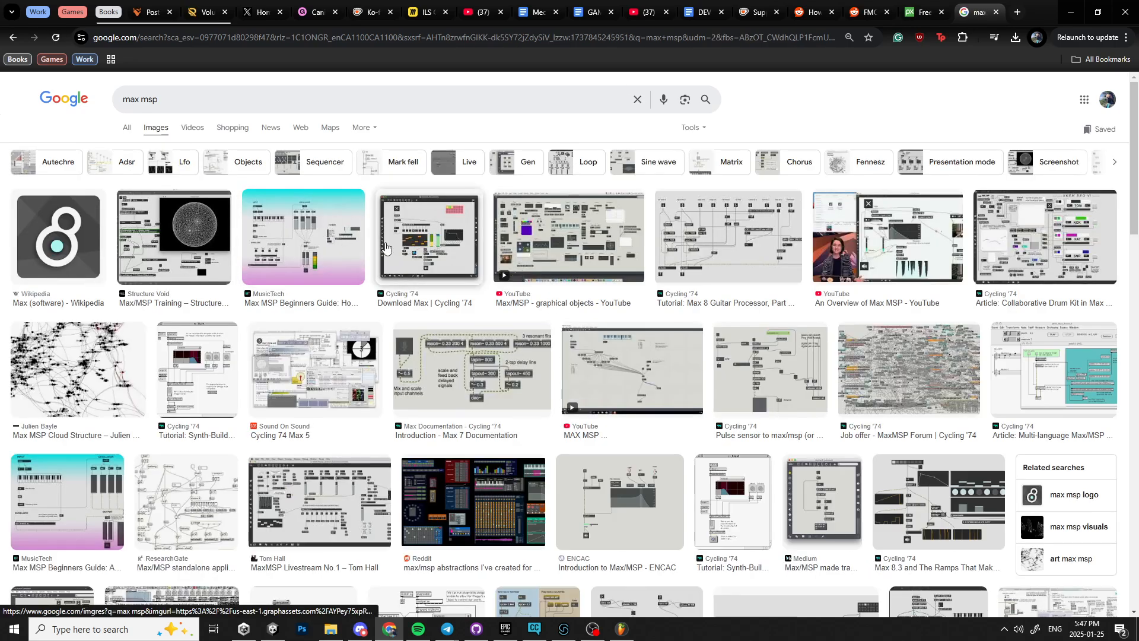
pyautogui.click(342, 270)
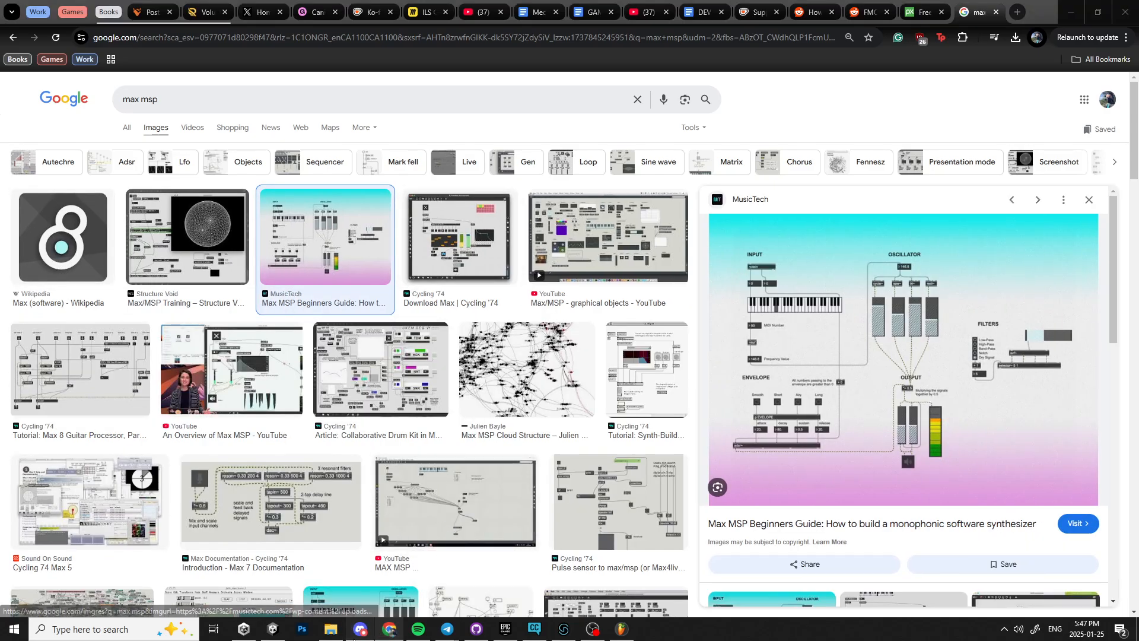
# Switch to Discord, move its Music call window to the other monitor, and return to the max msp image results.
pyautogui.hotkey('alt', 'Tab')
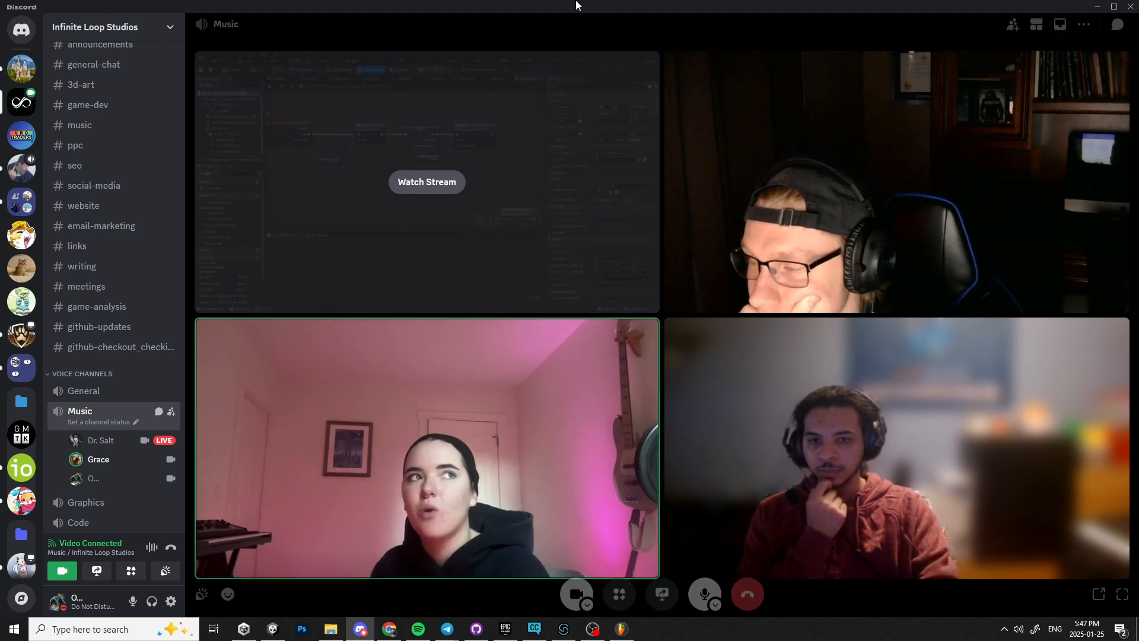
pyautogui.moveTo(575, 5); pyautogui.dragTo(1138, 7)
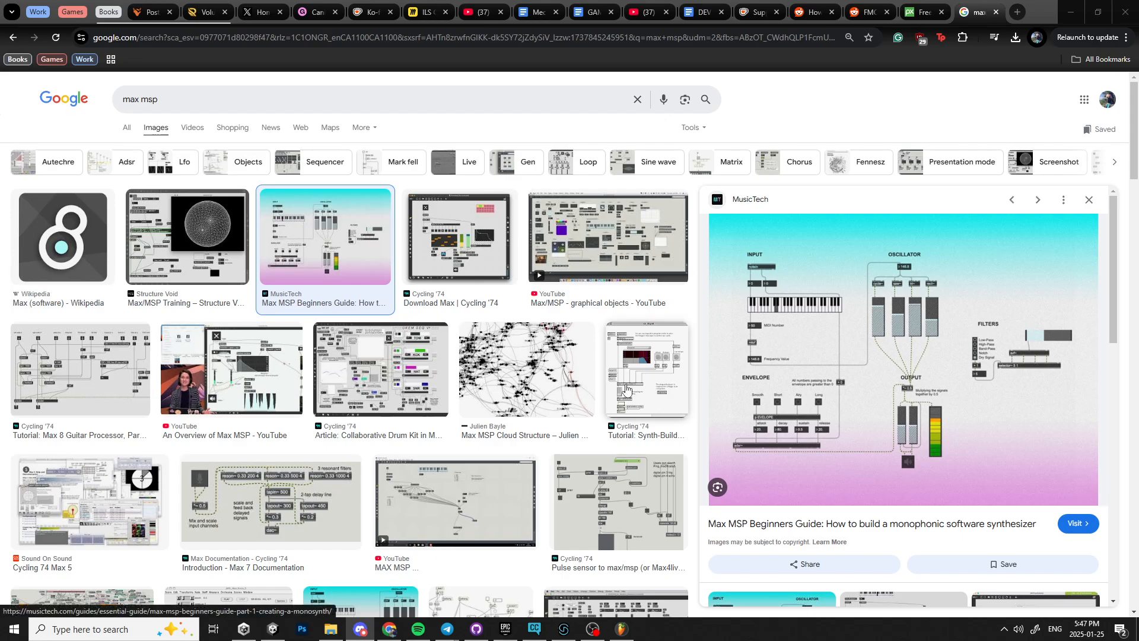
pyautogui.click(563, 315)
# Check the Pixabay radio sound effects page and return to the max msp image results.
pyautogui.hotkey('ctrl', 'shift', 'Tab')
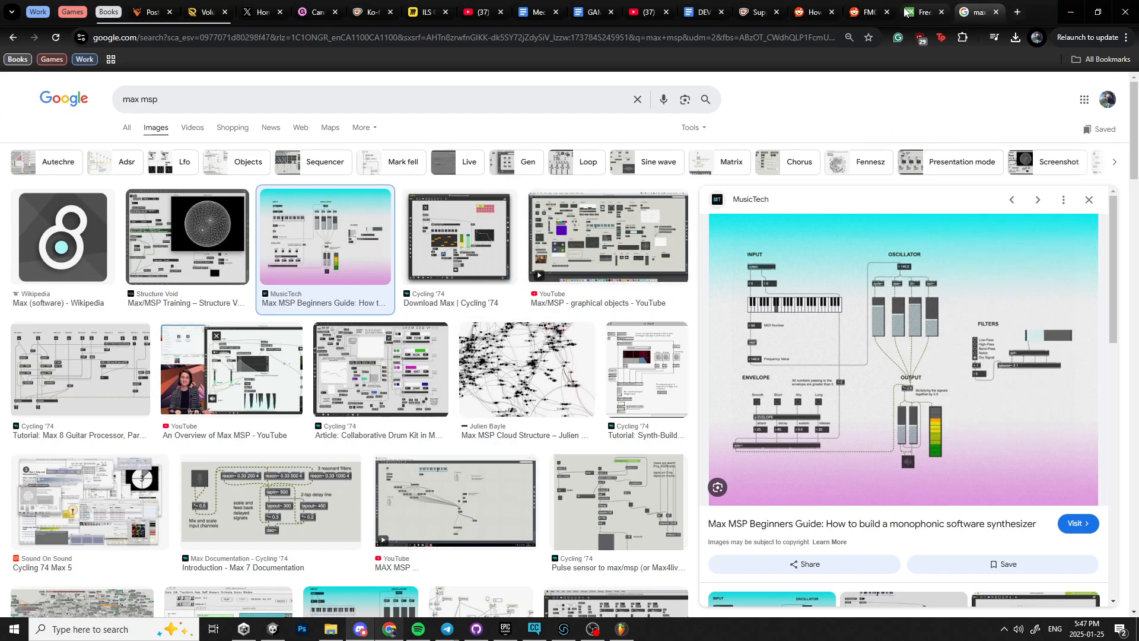
pyautogui.click(731, 294)
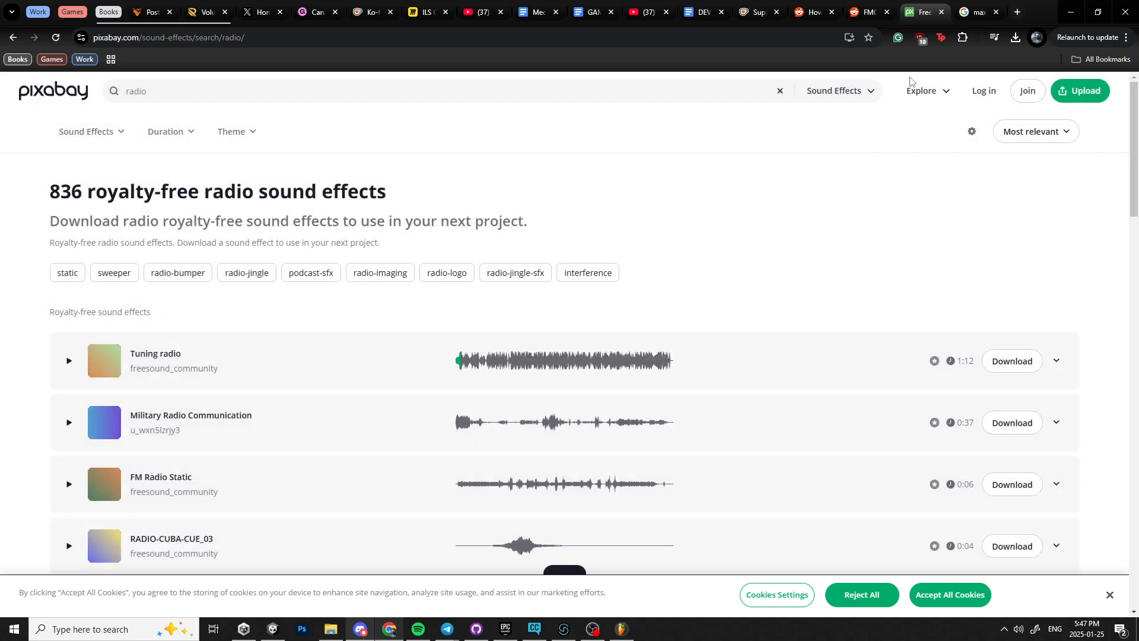
pyautogui.hotkey('ctrl', 'Tab')
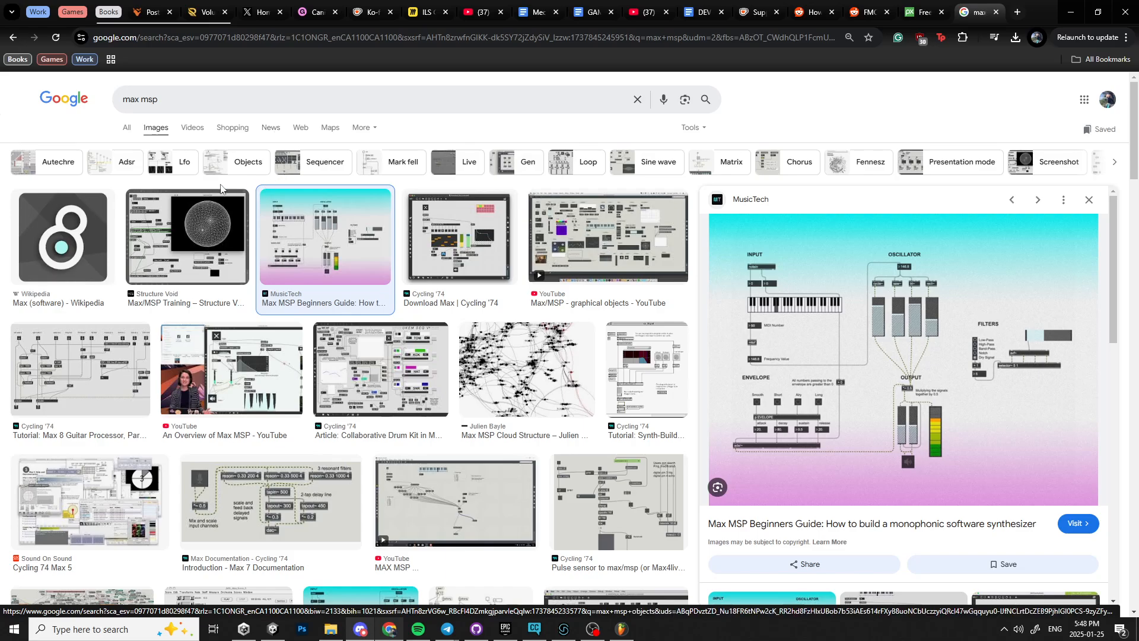
# Open the Cycling '74 home page from the max msp web results and look it over down to the footer.
pyautogui.click(127, 127)
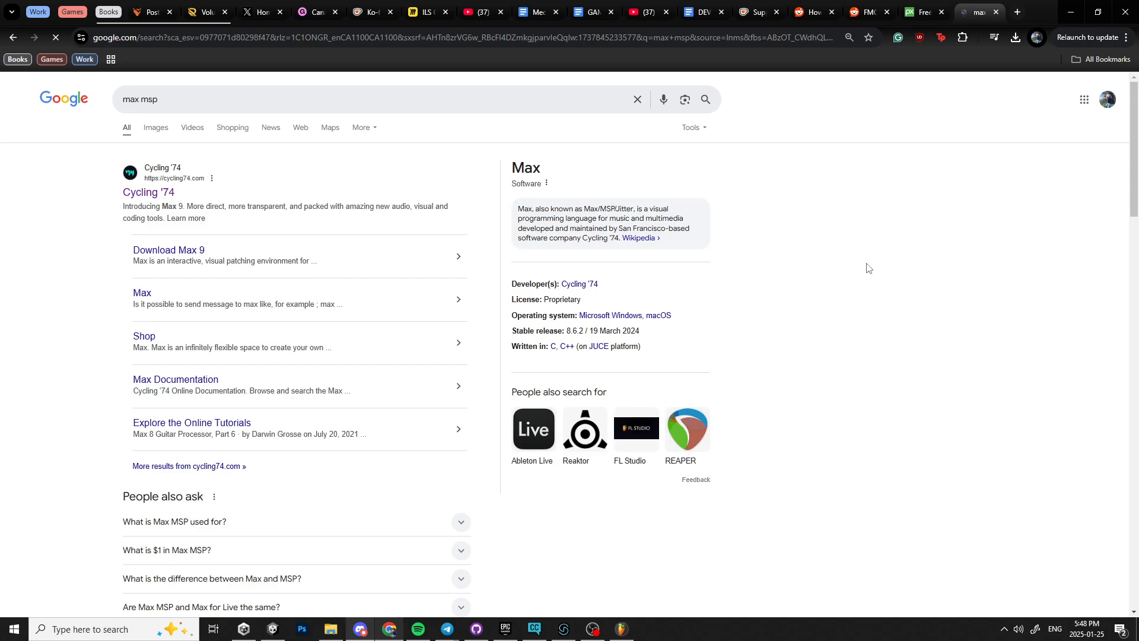
pyautogui.click(159, 195)
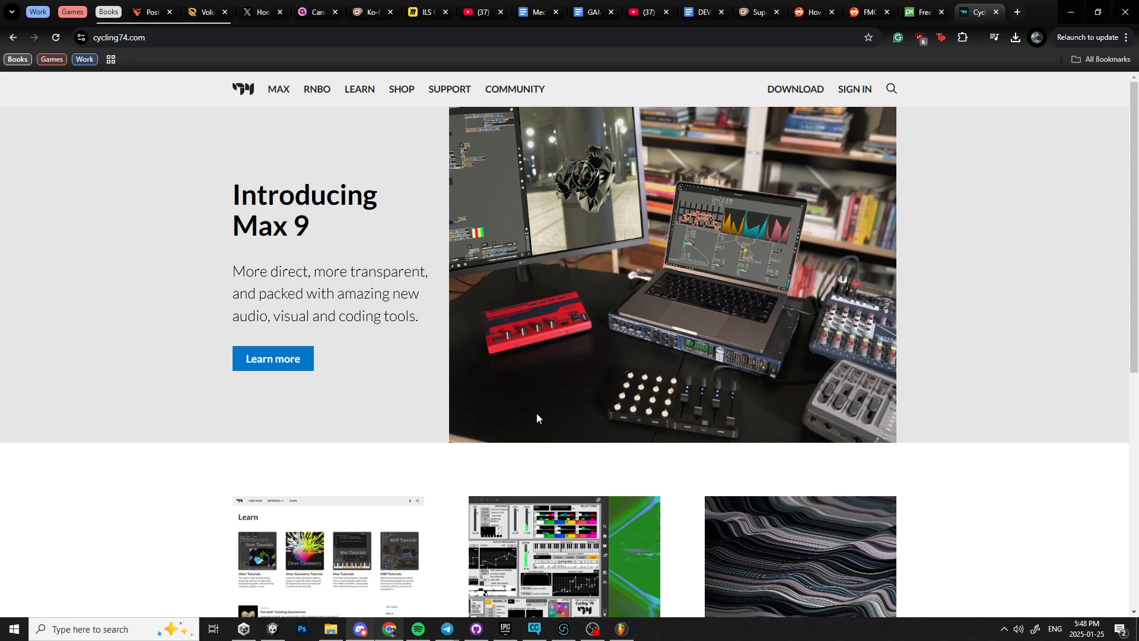
pyautogui.scroll(-7, 536, 413)
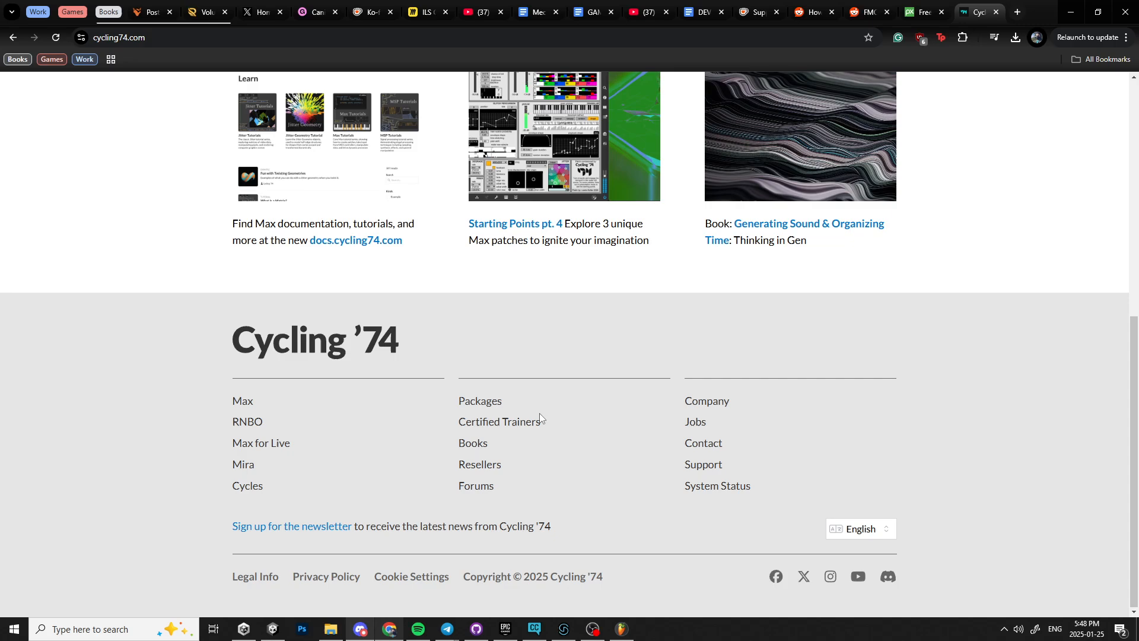
pyautogui.scroll(2, 540, 419)
pyautogui.scroll(5, 540, 418)
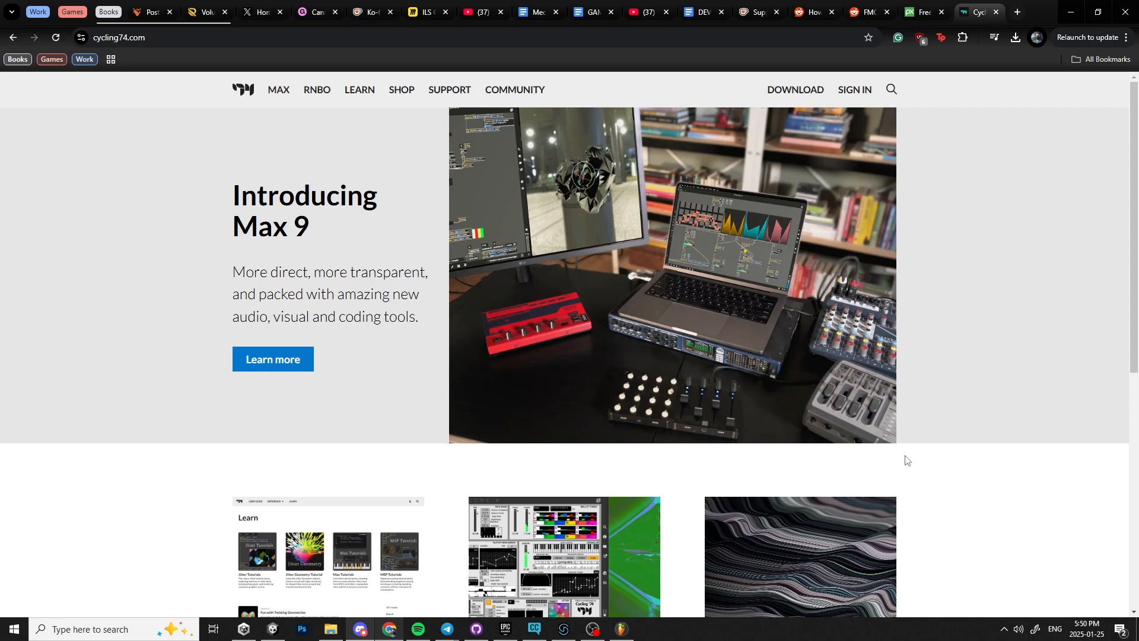
# Close the Cycling '74 page and move the FMOD Event Editor window with celeste_audio.fspro to the other monitor.
pyautogui.click(996, 12)
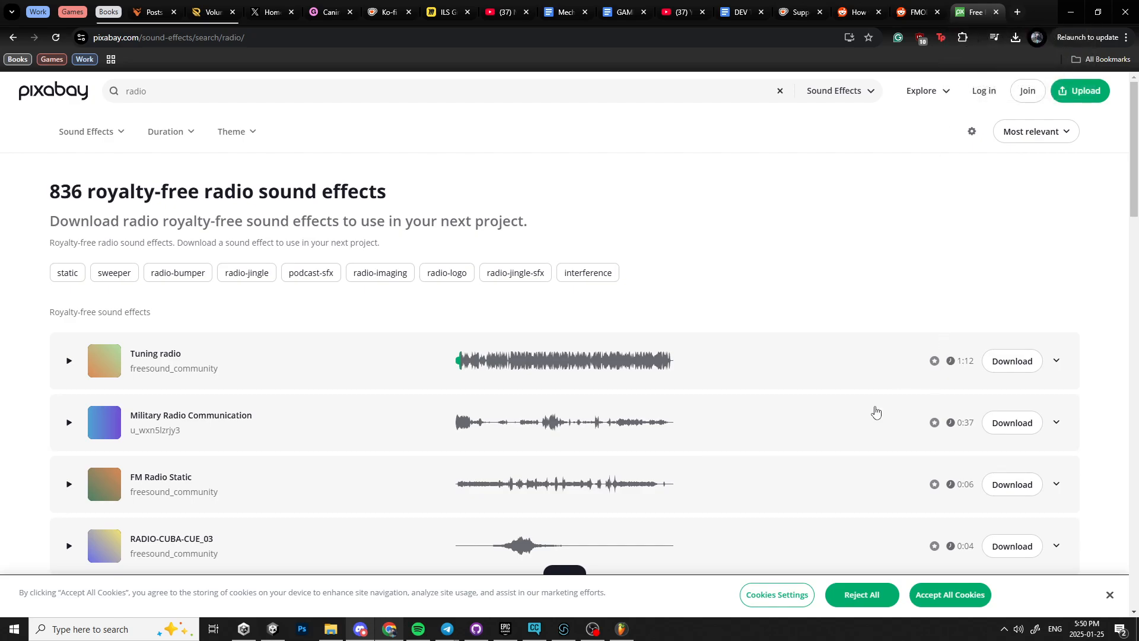
pyautogui.click(564, 629)
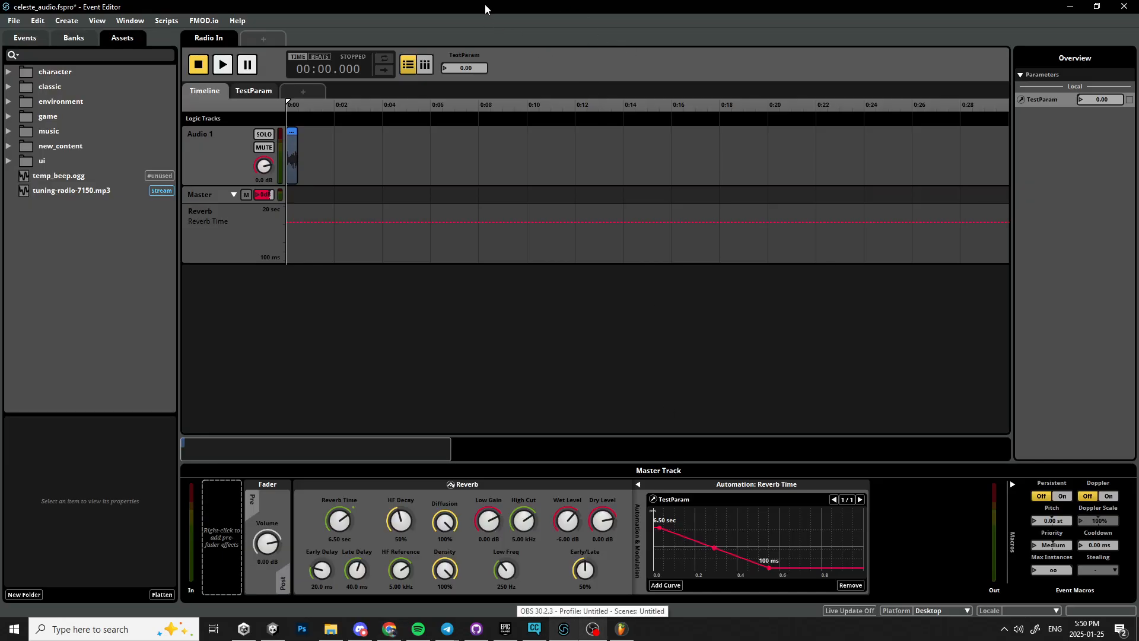
pyautogui.moveTo(486, 7); pyautogui.dragTo(1138, 6)
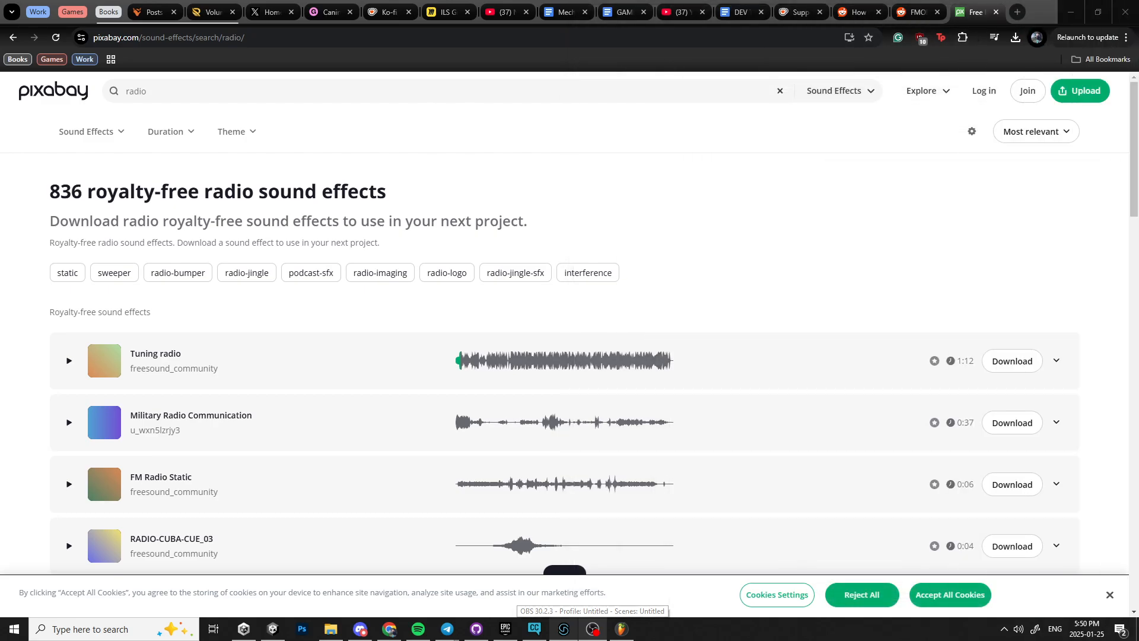
# Accept all cookies on Pixabay's radio sound effects page and switch to OBS.
pyautogui.click(888, 232)
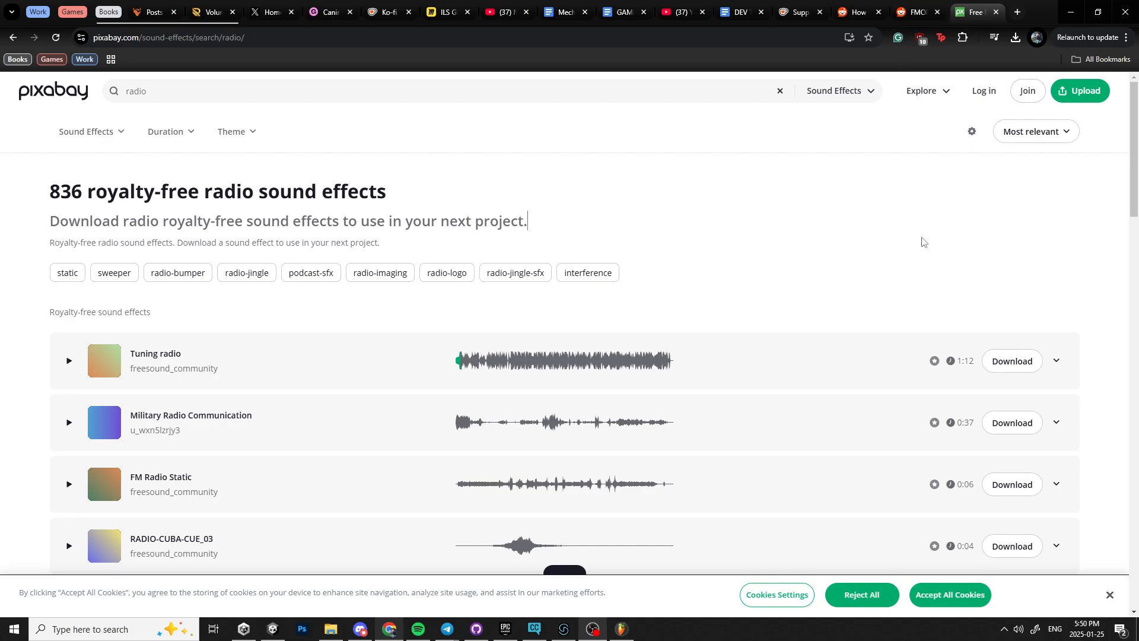
pyautogui.click(949, 595)
pyautogui.click(839, 182)
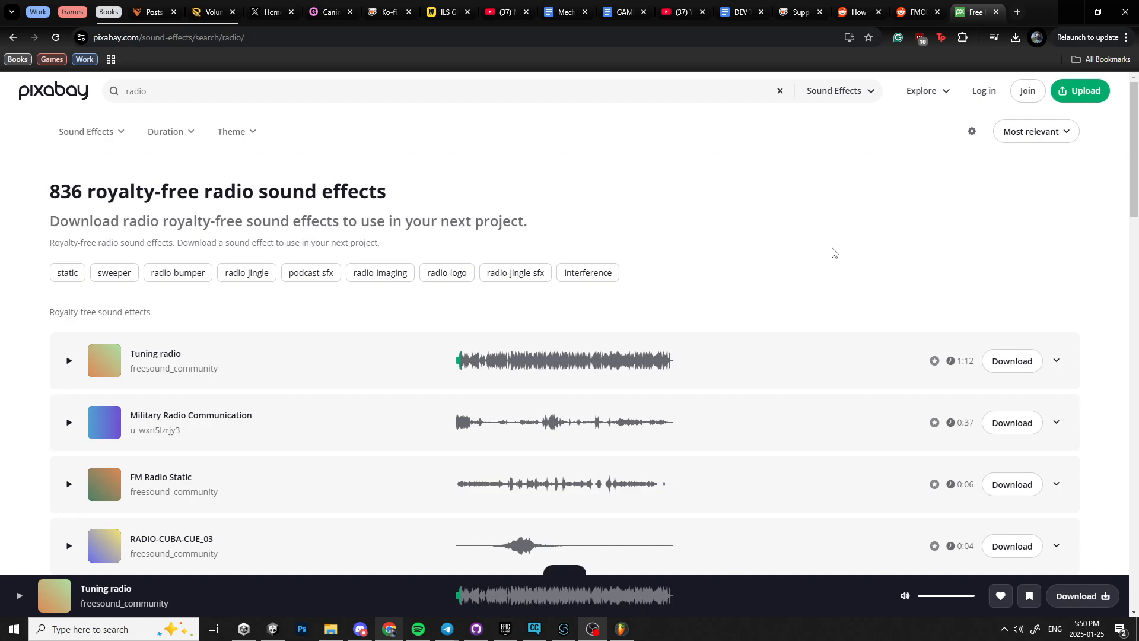
pyautogui.click(800, 237)
pyautogui.click(855, 201)
pyautogui.click(593, 630)
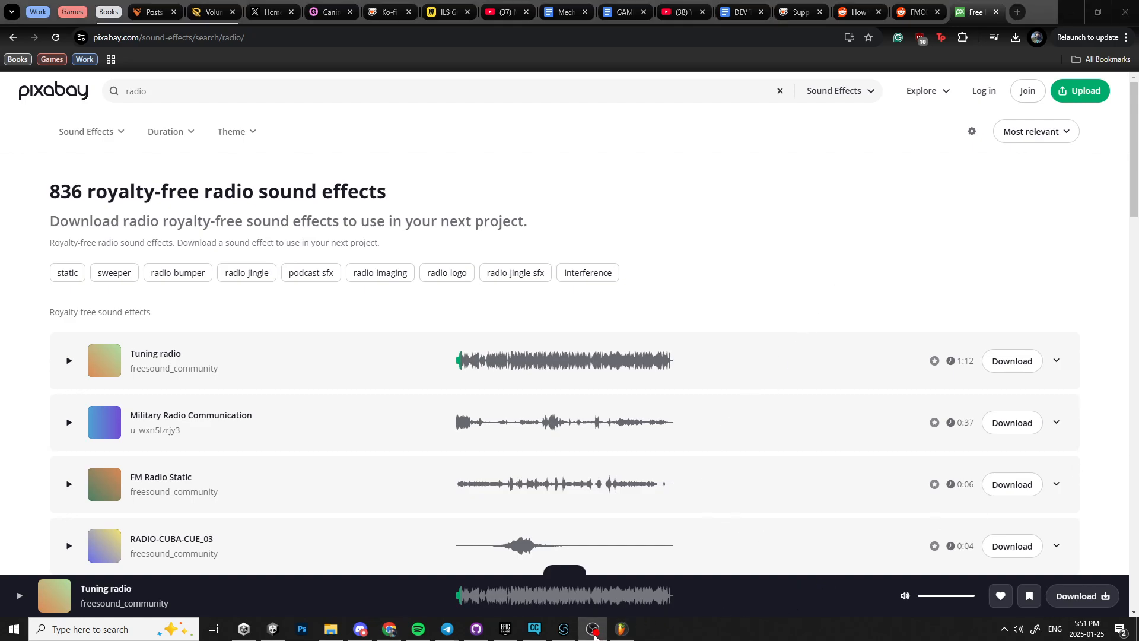